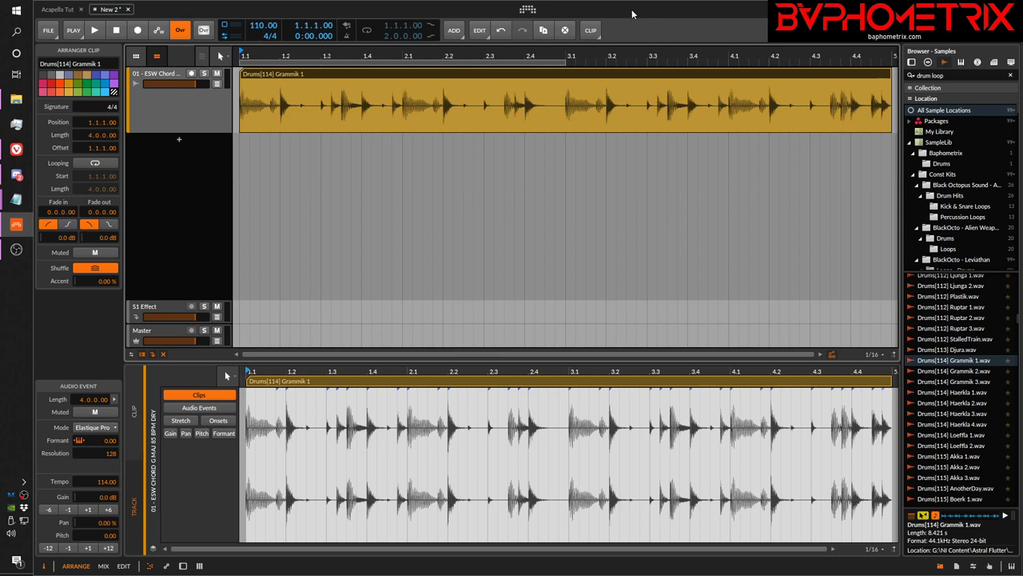
- Compare the clip view and the track view of the Grammik 1 drum loop in the detail editor
{"action": "left_click", "coordinate": [134, 412]}
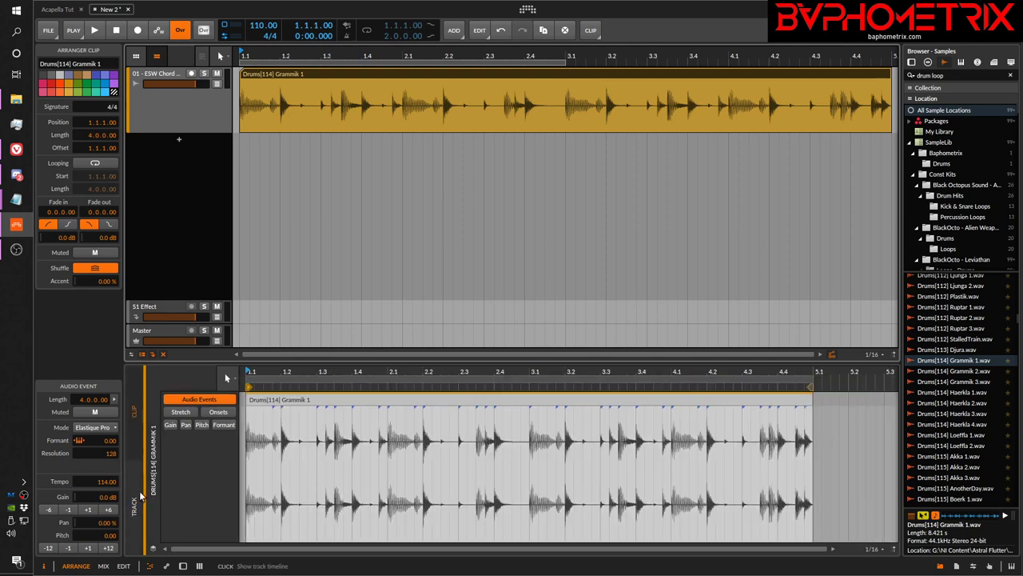
{"action": "left_click", "coordinate": [134, 502]}
{"action": "left_click", "coordinate": [133, 422]}
{"action": "left_click", "coordinate": [134, 505]}
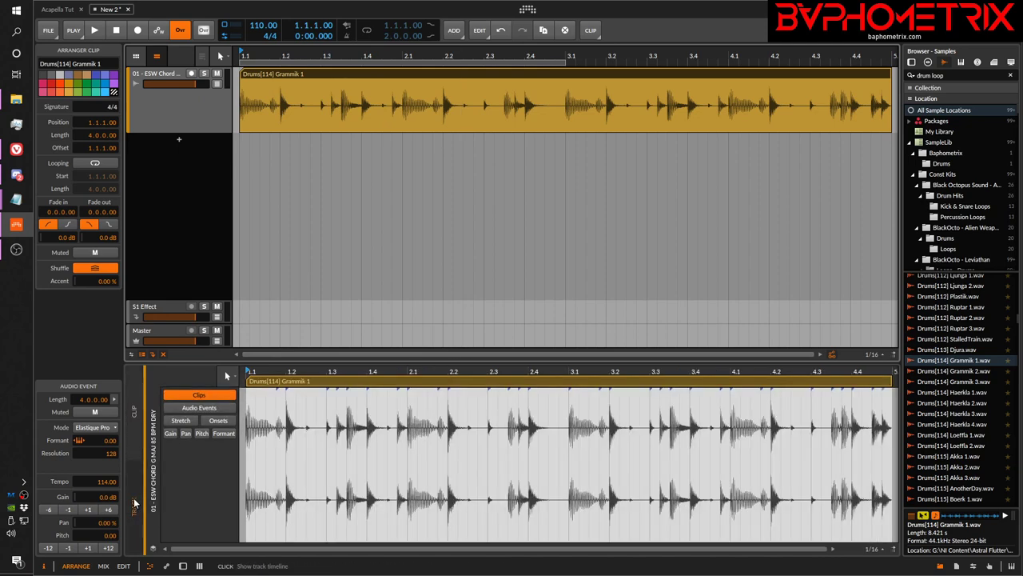
{"action": "left_click", "coordinate": [134, 430]}
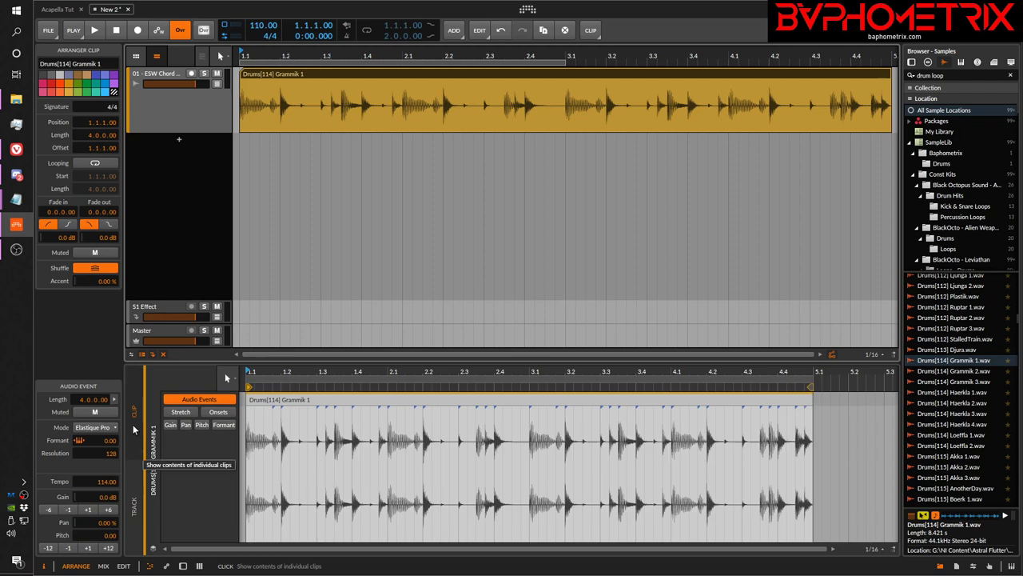
- Compare the drum loop's clip and track views in the full-size Edit layout, and return to clip view in the Arrange layout
{"action": "key", "text": "alt+3"}
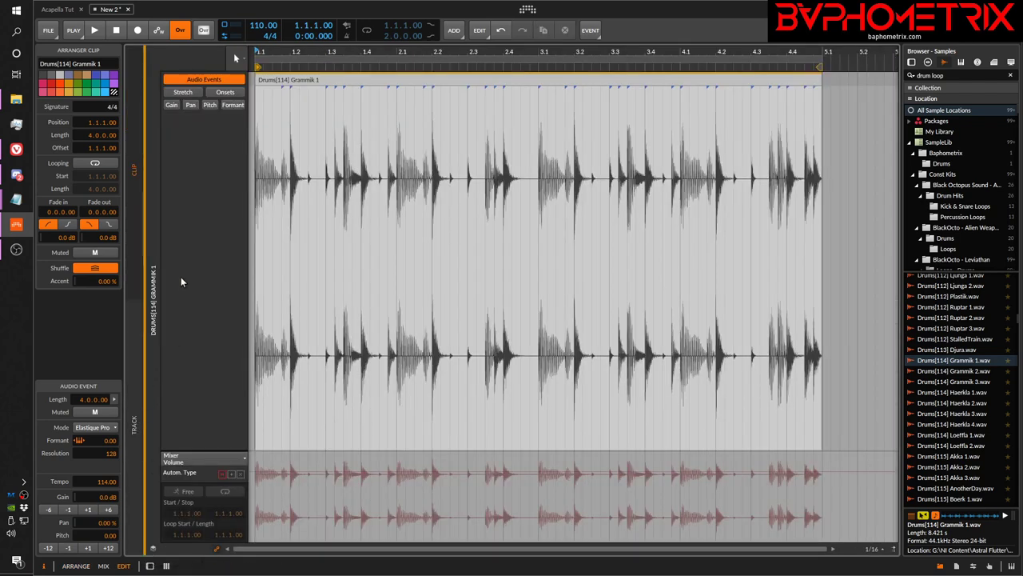
{"action": "left_click", "coordinate": [132, 382]}
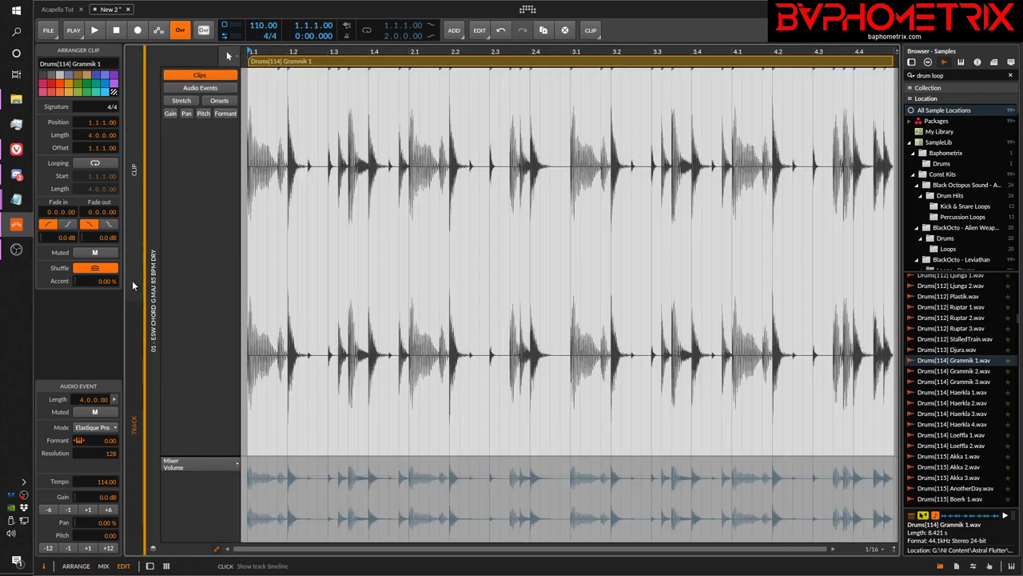
{"action": "left_click", "coordinate": [137, 249]}
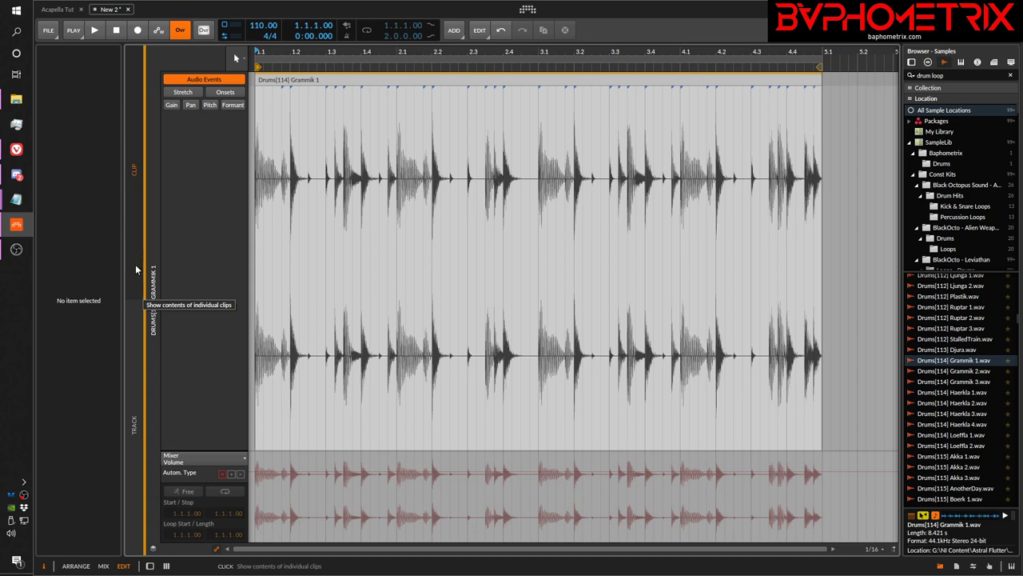
{"action": "left_click", "coordinate": [128, 375]}
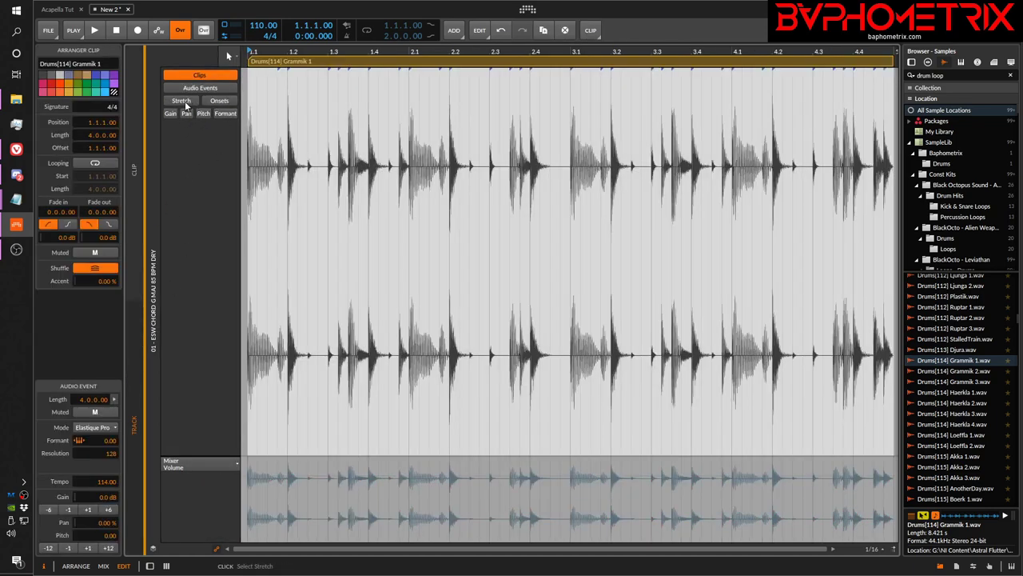
{"action": "key", "text": "alt+1"}
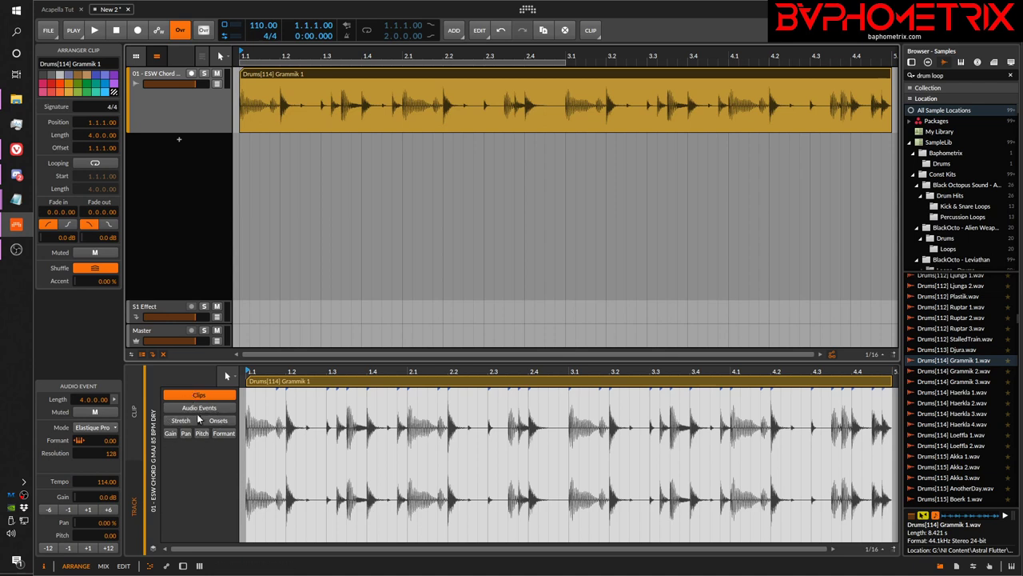
{"action": "left_click", "coordinate": [136, 419]}
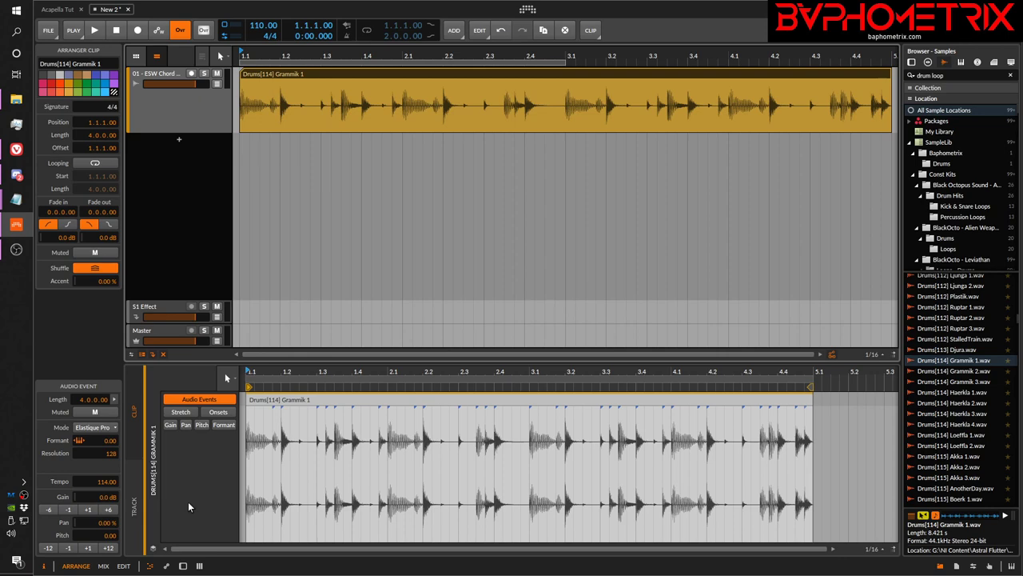
- Show the clip launcher, copy the Grammik 1 clip into the track's Scene 1 slot, and open the launcher clip in the detail editor
{"action": "left_click", "coordinate": [137, 57]}
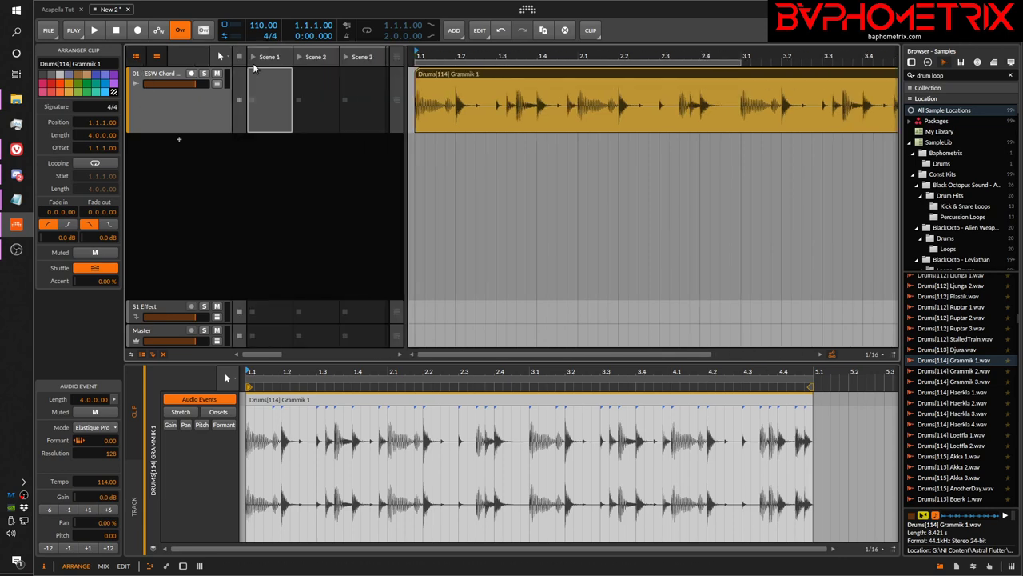
{"action": "left_click_drag", "start_coordinate": [482, 77], "coordinate": [280, 92]}
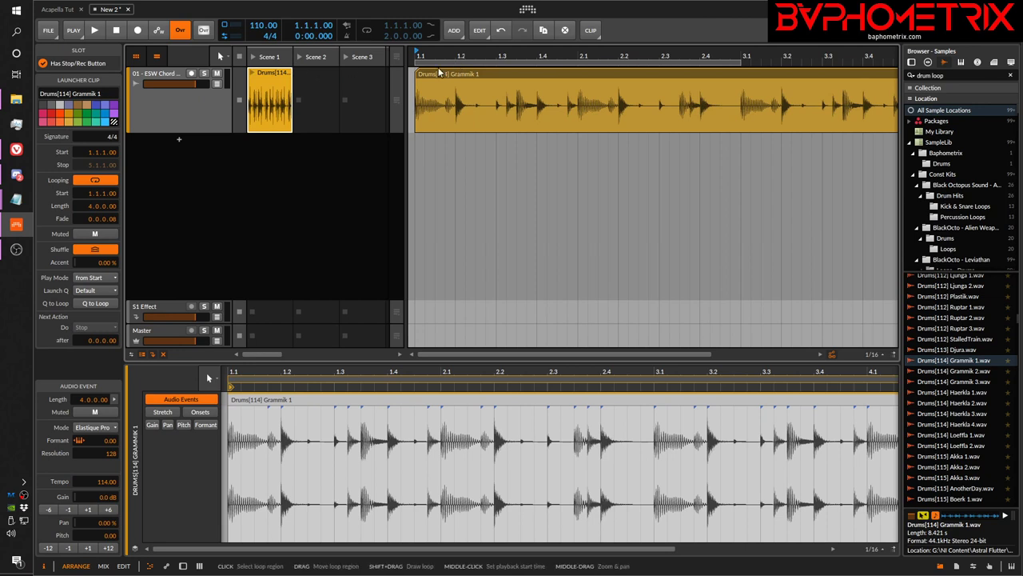
{"action": "left_click", "coordinate": [306, 166]}
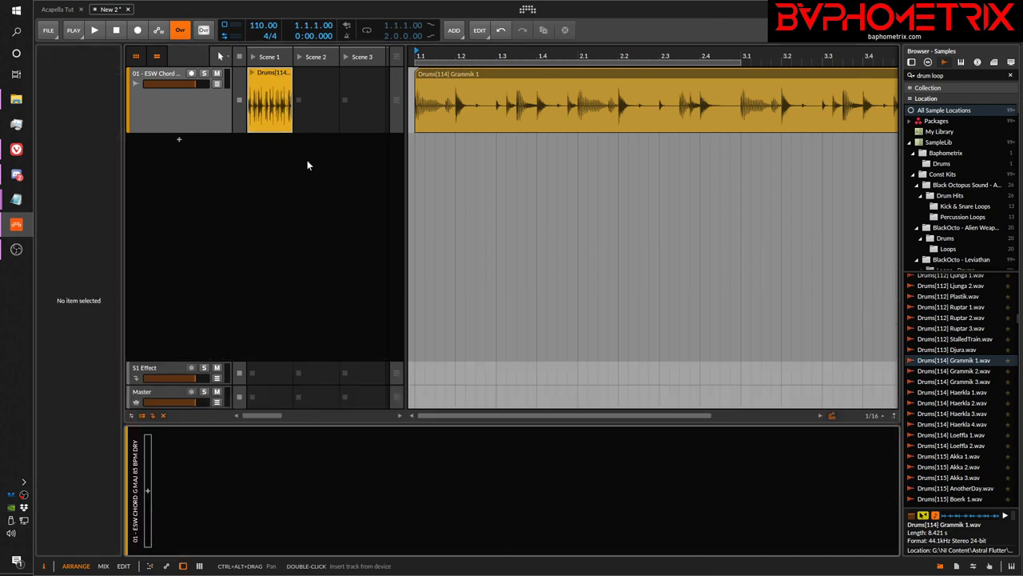
{"action": "left_click", "coordinate": [268, 75]}
{"action": "double_click", "coordinate": [268, 74]}
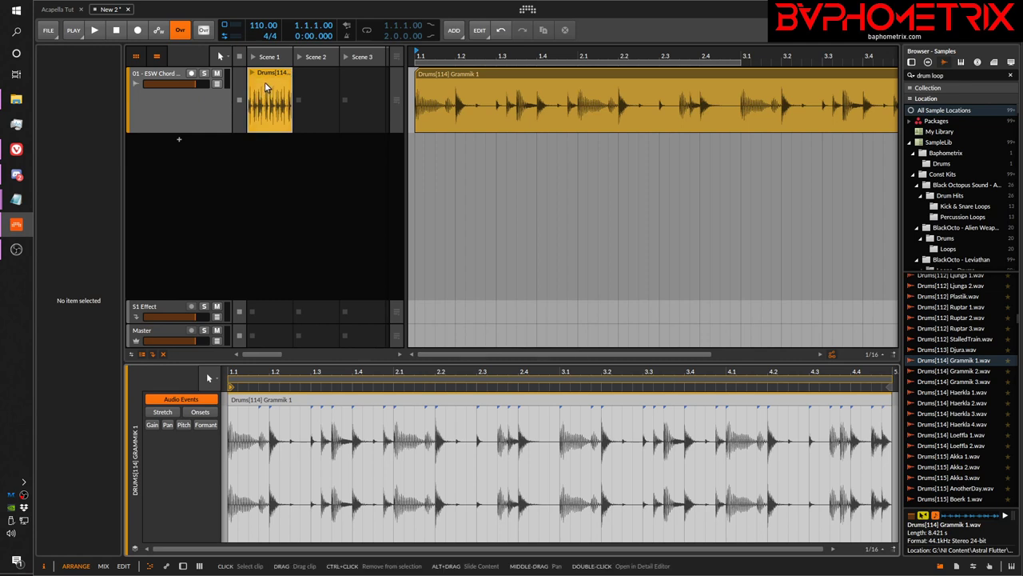
- Add the Drums[114] Haerkla 3.wav sample to the arranger track at bar 6
{"action": "left_click_drag", "start_coordinate": [466, 49], "coordinate": [477, 49]}
{"action": "left_click_drag", "start_coordinate": [951, 413], "coordinate": [742, 105]}
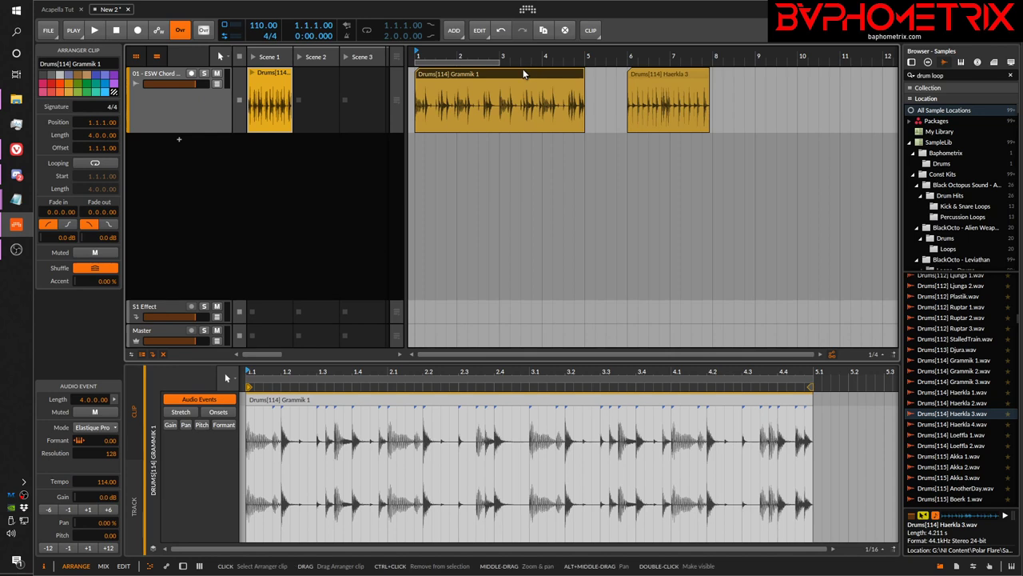
- Compare the detail editor of the Scene 1 launcher clip with that of the Grammik 1 arranger clip
{"action": "left_click", "coordinate": [268, 76]}
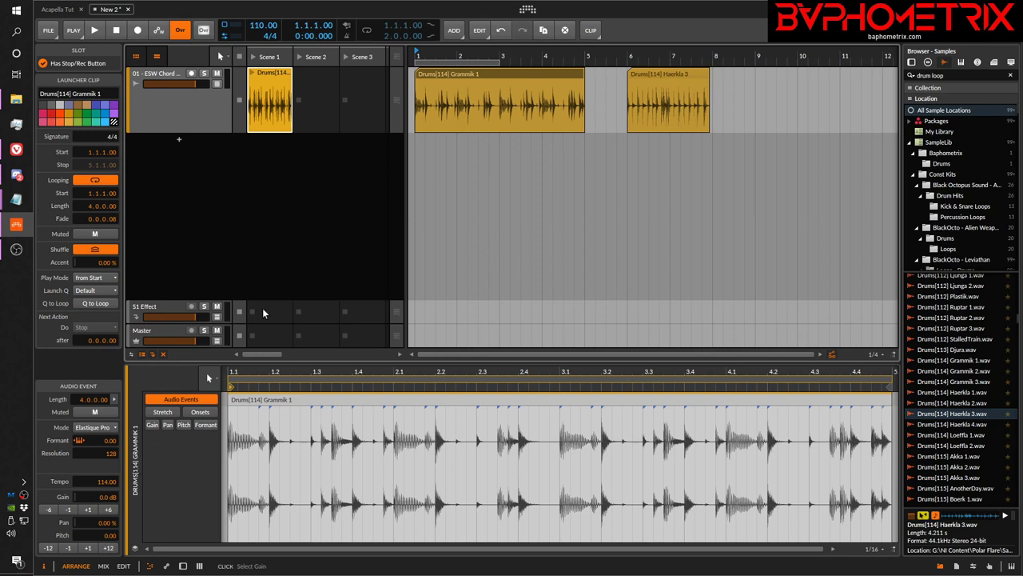
{"action": "left_click", "coordinate": [521, 81]}
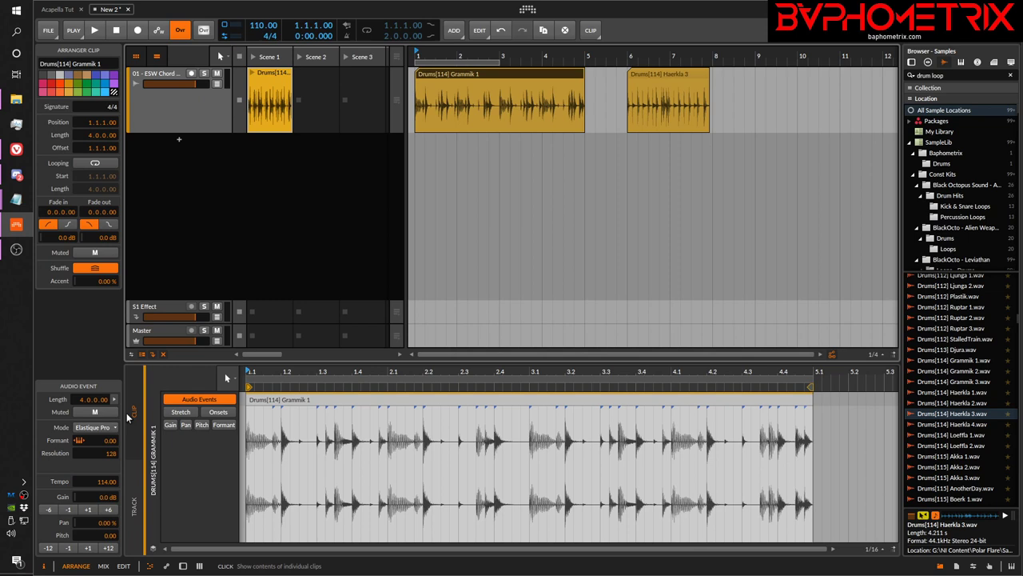
{"action": "left_click", "coordinate": [275, 80]}
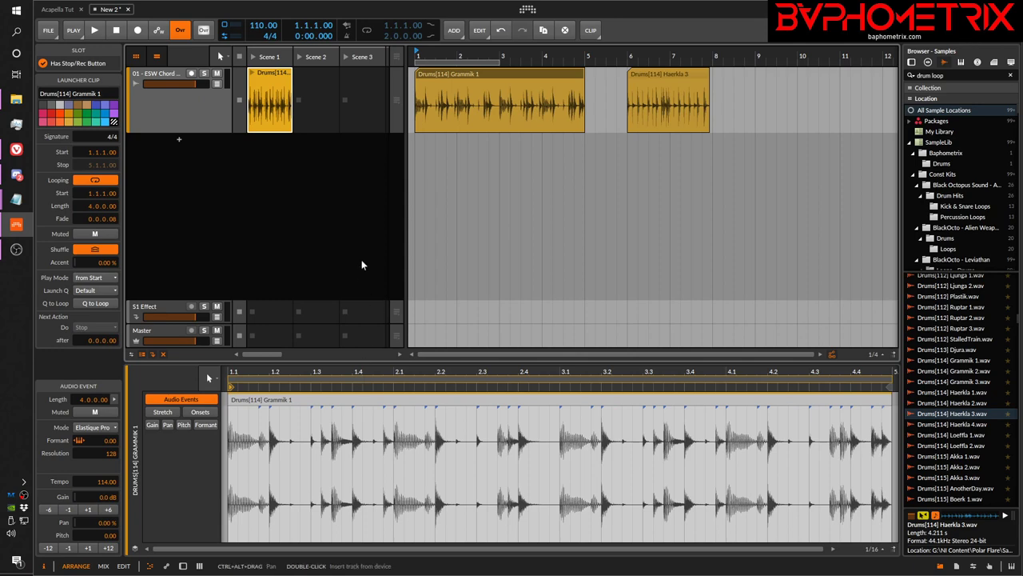
{"action": "left_click", "coordinate": [522, 76]}
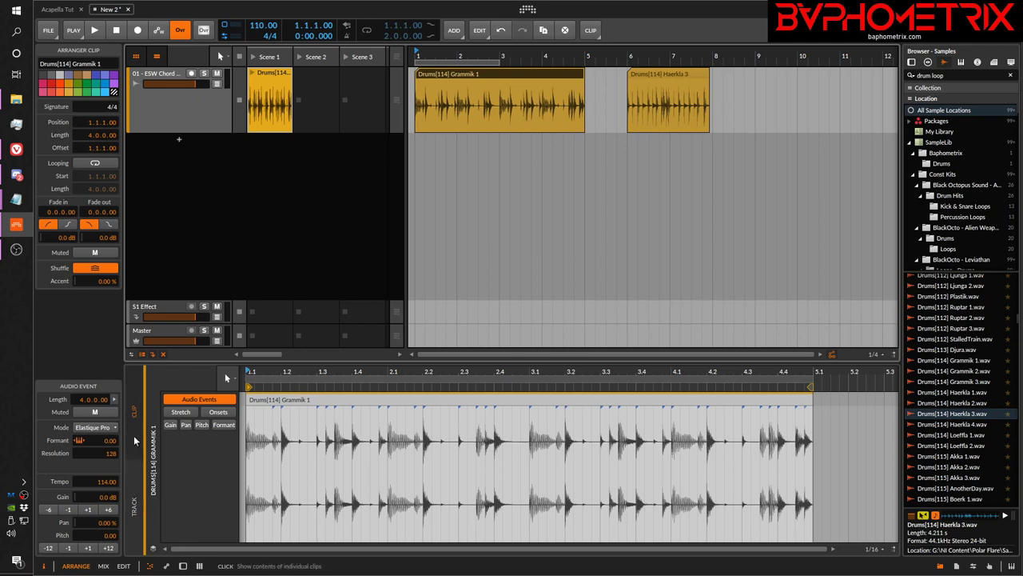
- In track view's audio events, shorten the Grammik 1 event to end at about bar 3 and move the Haerkla 3 event into the Grammik 1 clip
{"action": "left_click", "coordinate": [131, 486]}
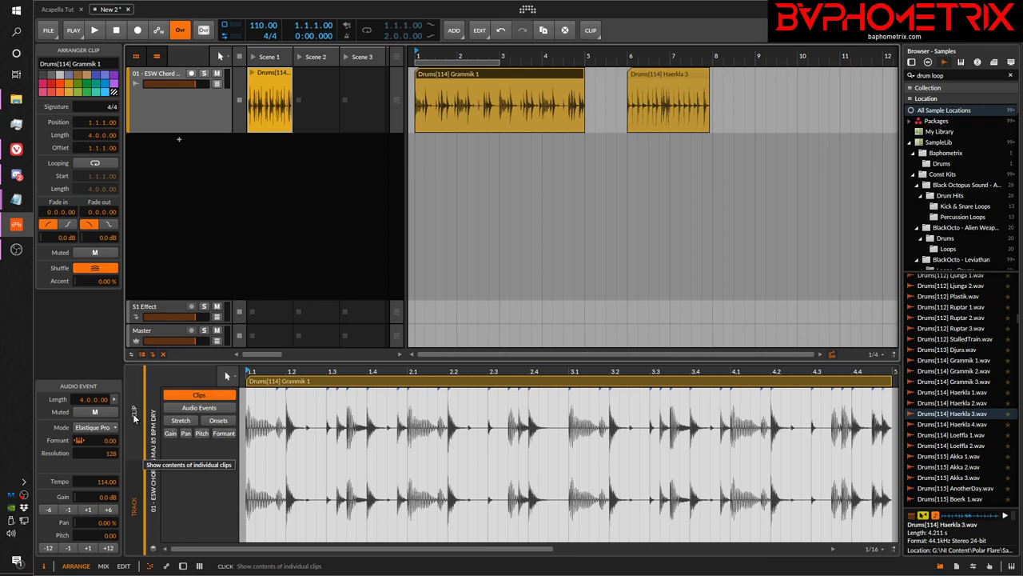
{"action": "scroll", "coordinate": [226, 376], "scroll_direction": "down", "scroll_amount": 5}
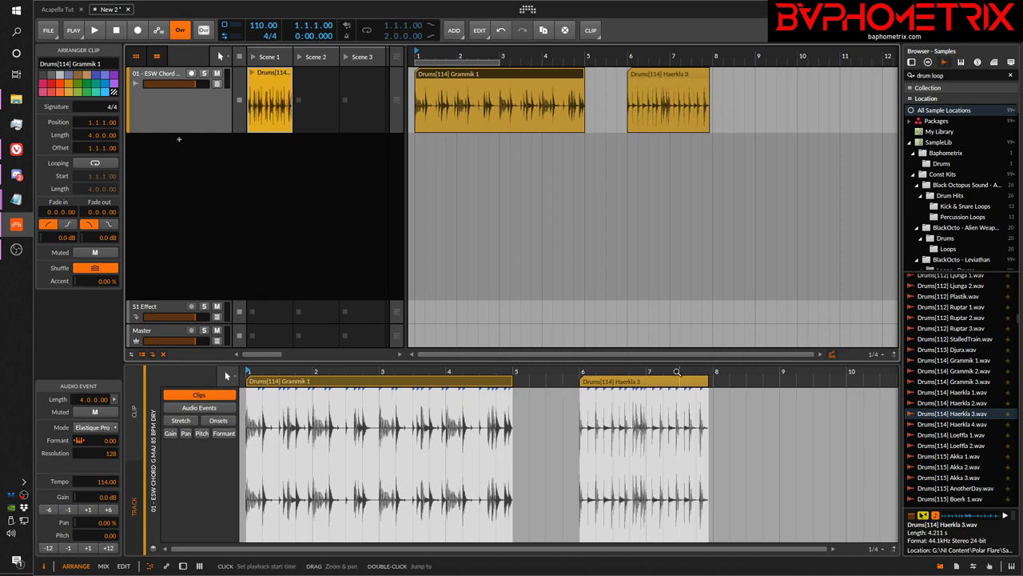
{"action": "mouse_move", "coordinate": [577, 371]}
{"action": "left_mouse_down"}
{"action": "mouse_move", "coordinate": [577, 343]}
{"action": "mouse_move", "coordinate": [577, 378]}
{"action": "left_mouse_up"}
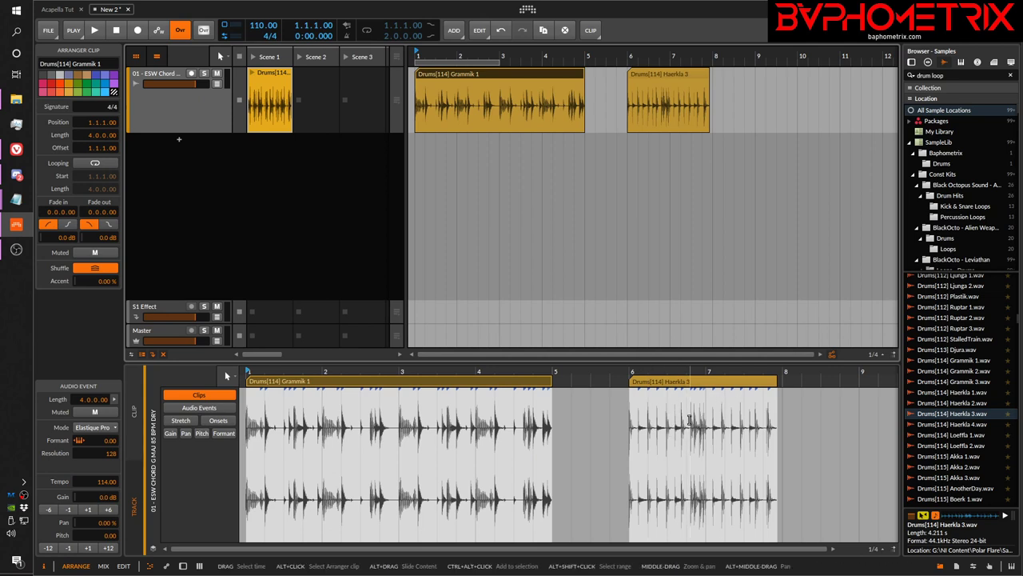
{"action": "left_click", "coordinate": [216, 413]}
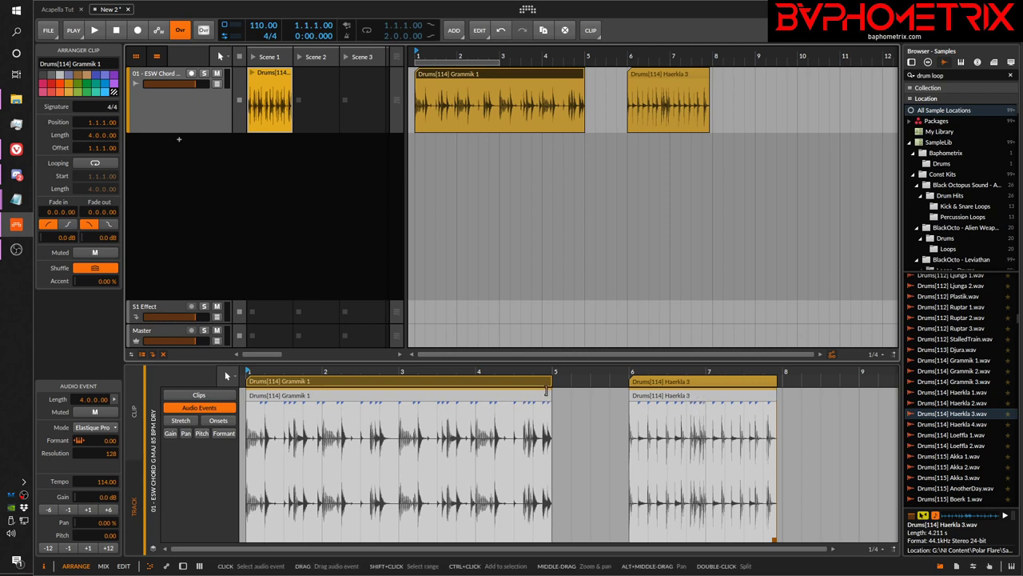
{"action": "left_click_drag", "start_coordinate": [541, 395], "coordinate": [406, 396]}
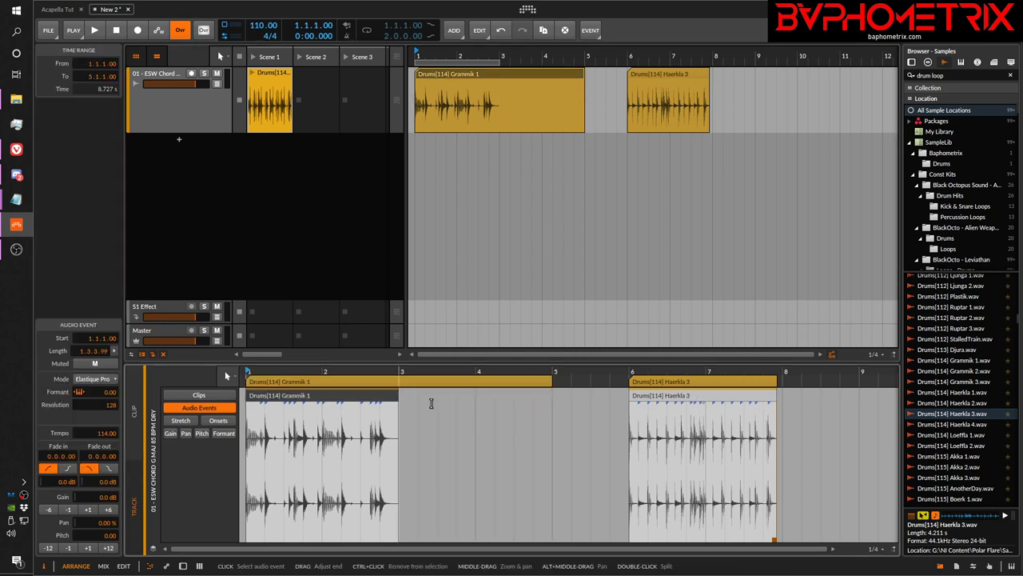
{"action": "left_click_drag", "start_coordinate": [695, 399], "coordinate": [472, 414]}
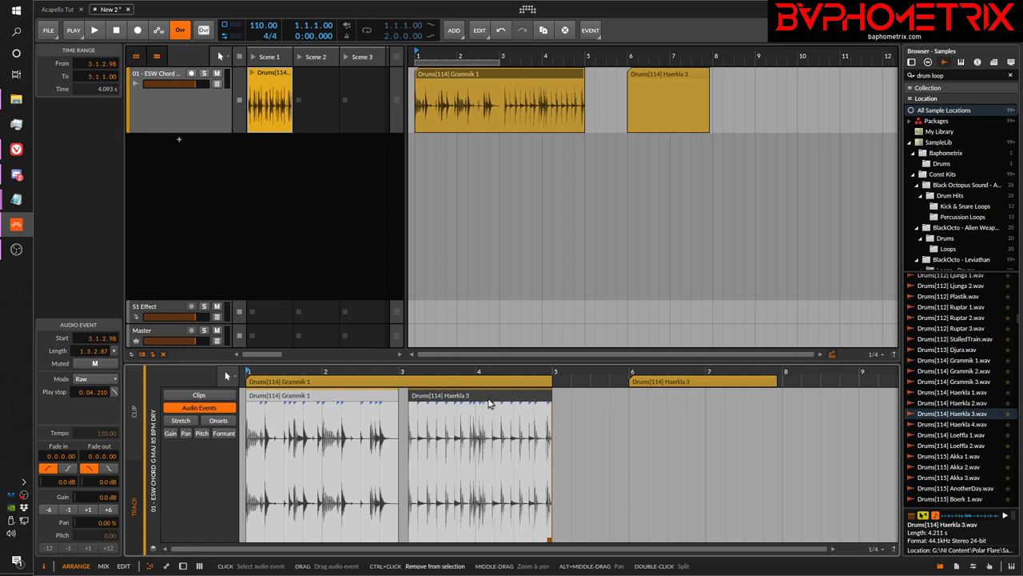
- Undo the moving and shortening of the audio events, and return the detail editor to clip view
{"action": "key", "text": "ctrl+z"}
{"action": "key", "text": "ctrl+z"}
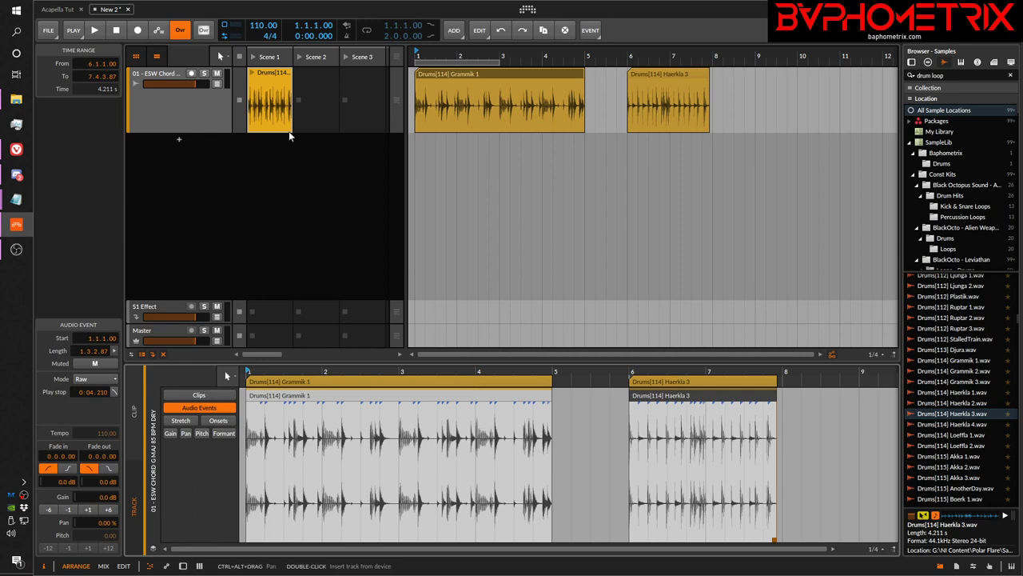
{"action": "left_click", "coordinate": [132, 416]}
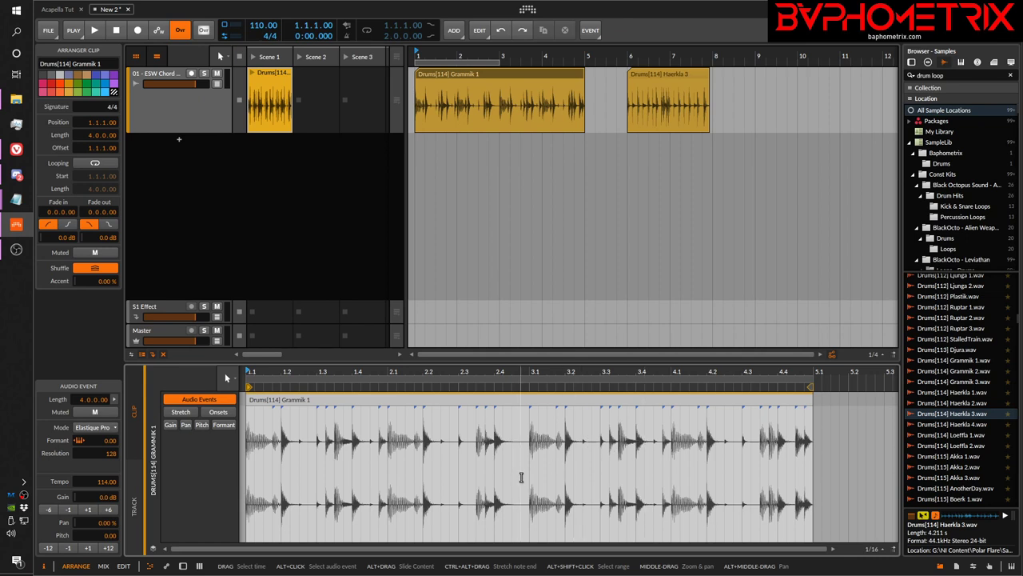
- Delete the Haerkla 3 clip from the arranger and hide the clip launcher
{"action": "left_click", "coordinate": [680, 78]}
{"action": "key", "text": "Delete"}
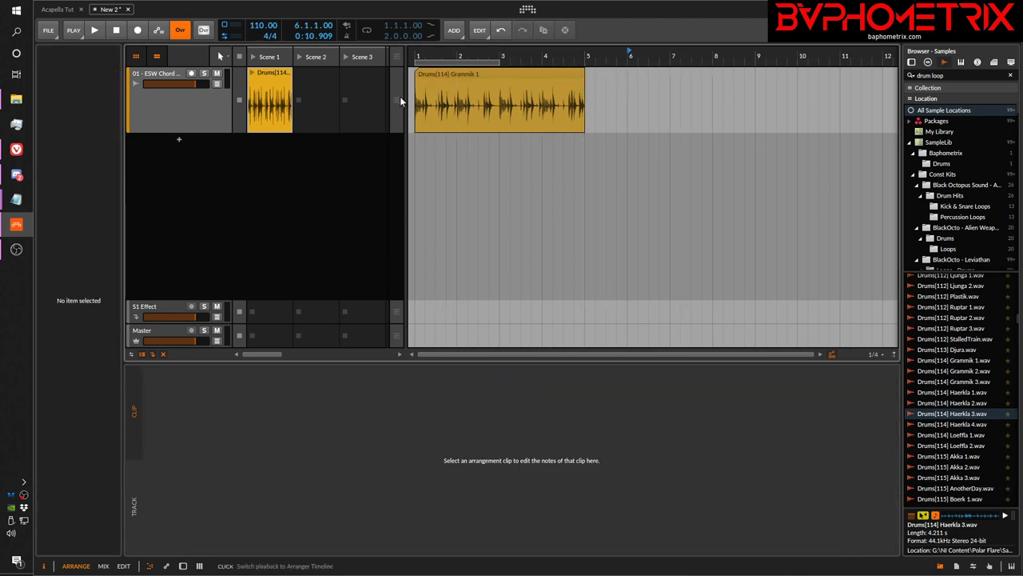
{"action": "left_click", "coordinate": [135, 56]}
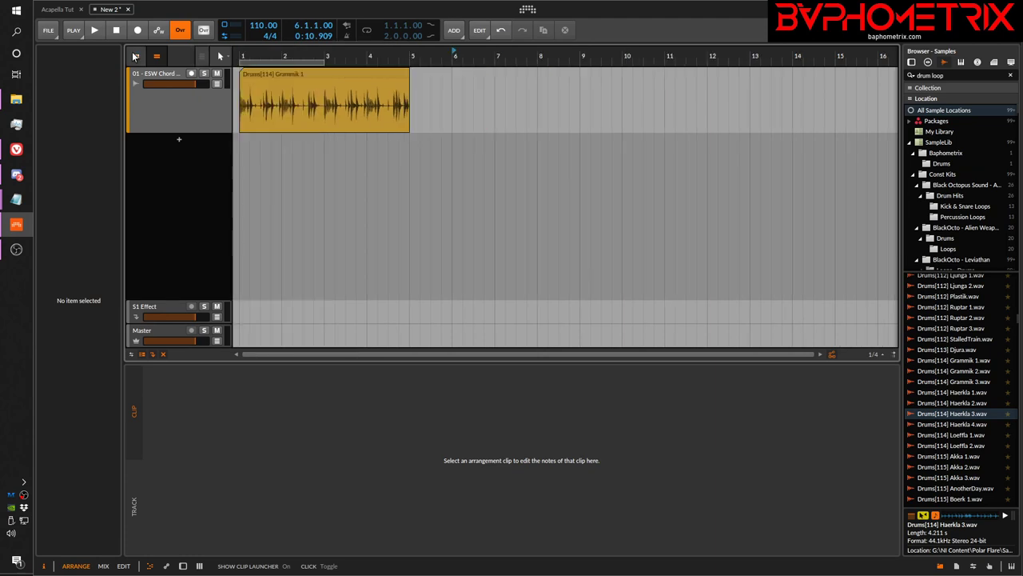
- Select the Grammik 1 clip, play it from bar 1 past its end, and return the playhead to the start
{"action": "left_click", "coordinate": [282, 74]}
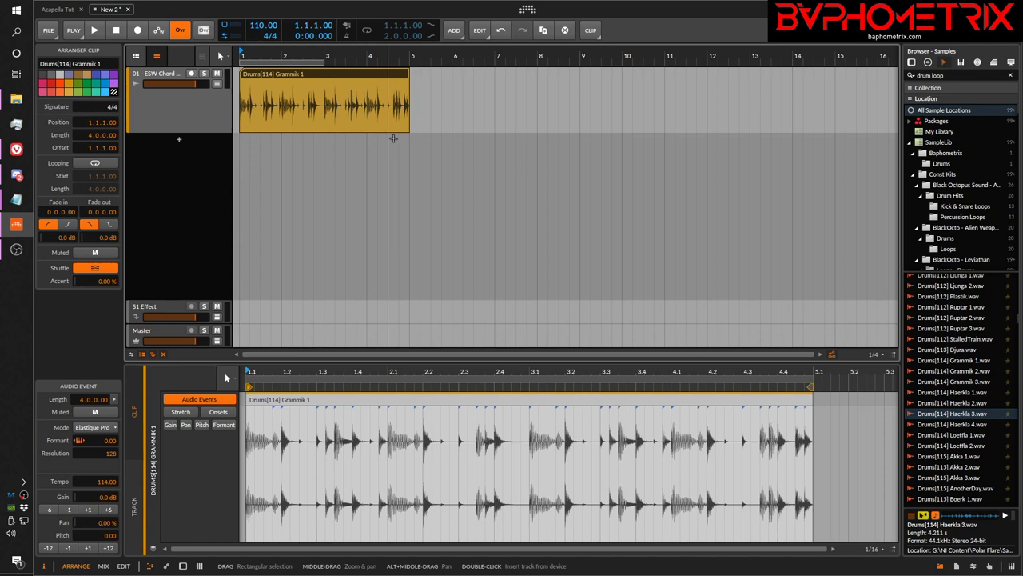
{"action": "key", "text": "space"}
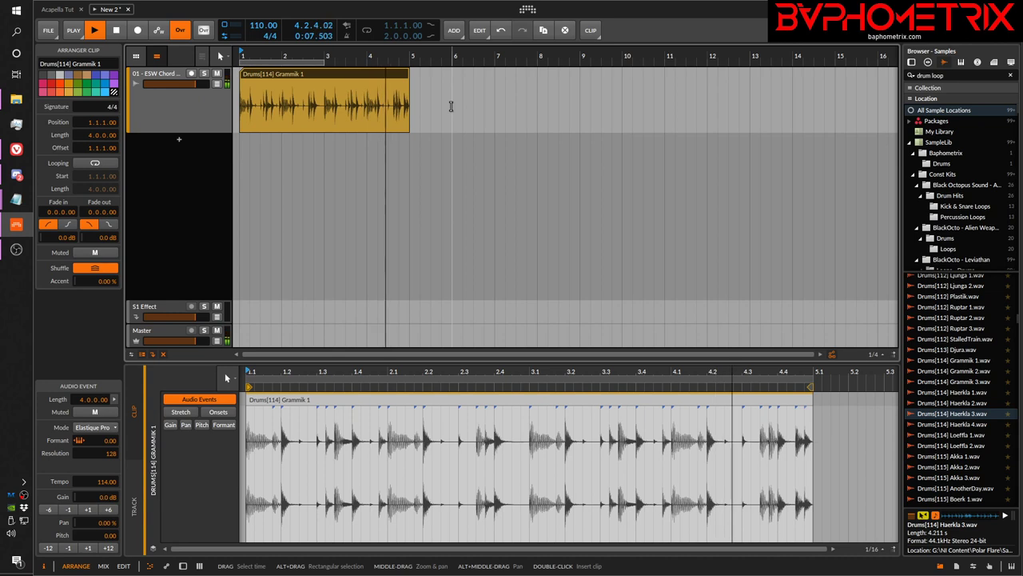
{"action": "key", "text": "space"}
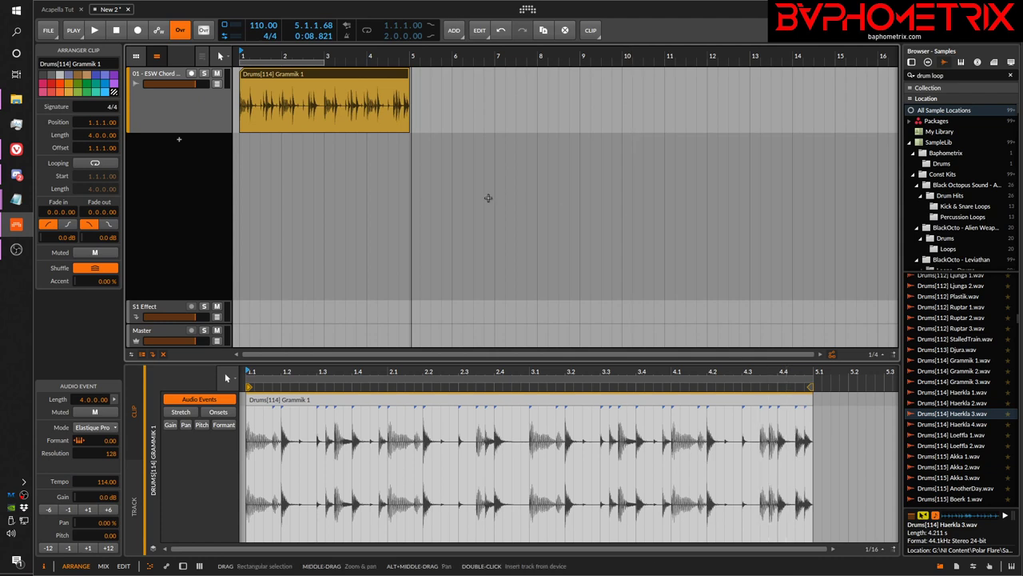
{"action": "key", "text": "space"}
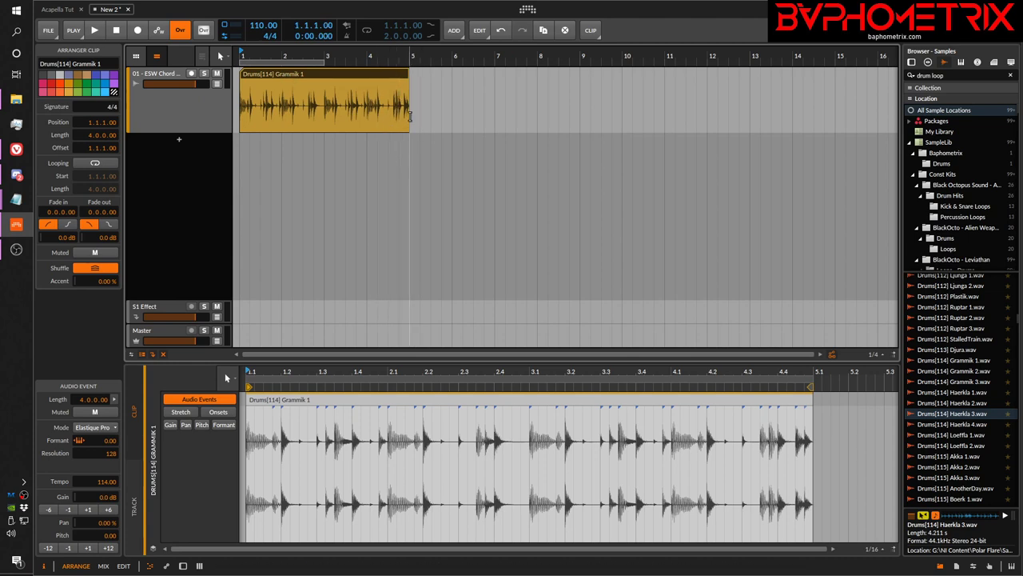
- Extend the Grammik 1 clip as a repeating loop to 12 bars and play it across the first loop boundary
{"action": "left_click_drag", "start_coordinate": [410, 126], "coordinate": [755, 127]}
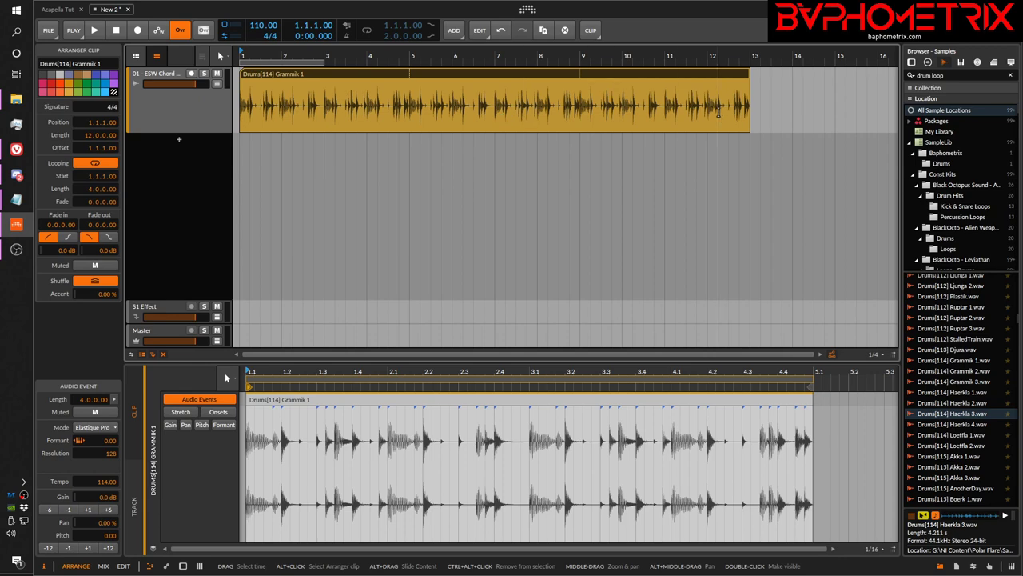
{"action": "key", "text": "space"}
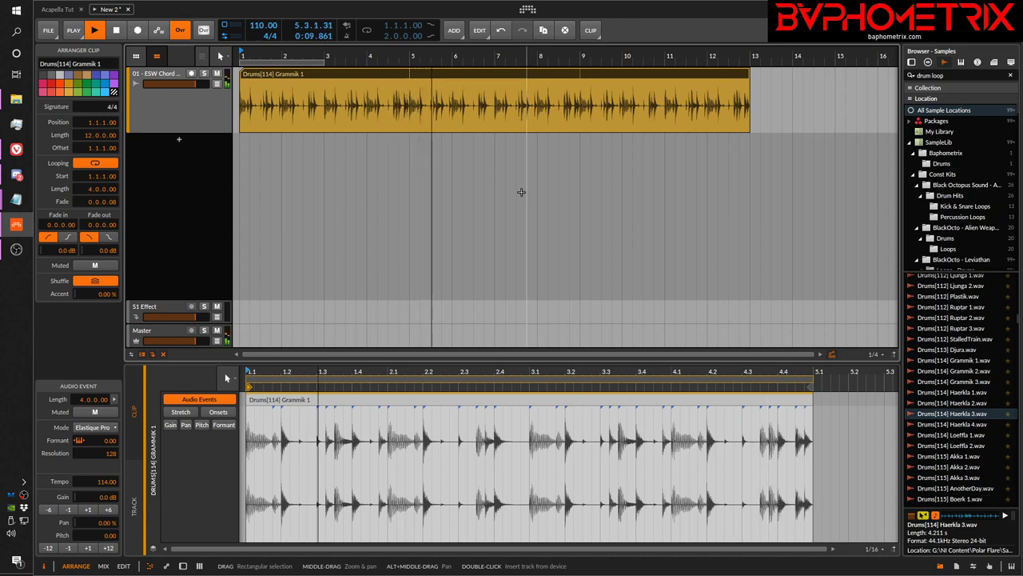
{"action": "key", "text": "space"}
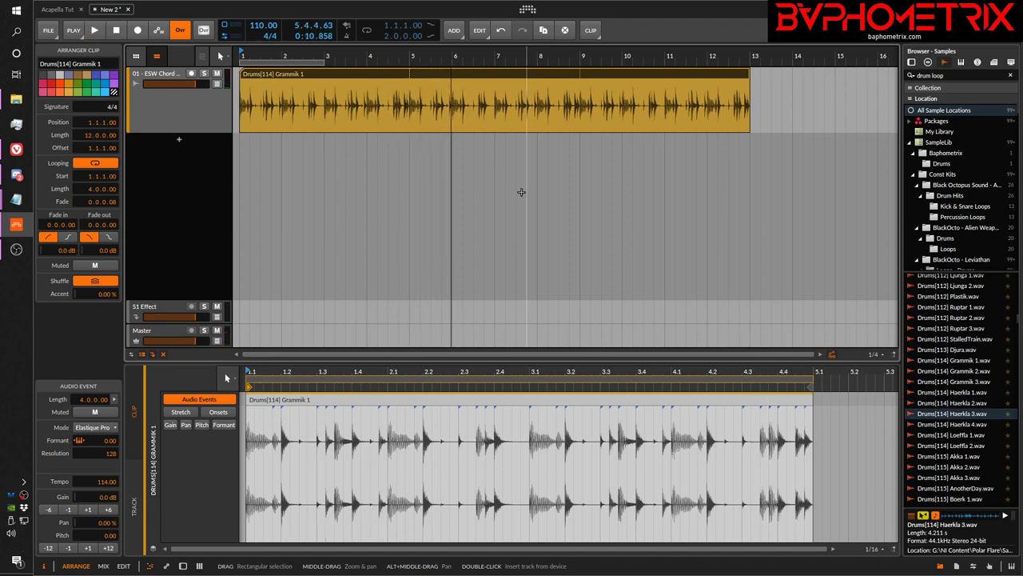
- Shorten the Grammik 1 clip to 4 bars and duplicate it three times along the track
{"action": "left_click_drag", "start_coordinate": [750, 122], "coordinate": [410, 124]}
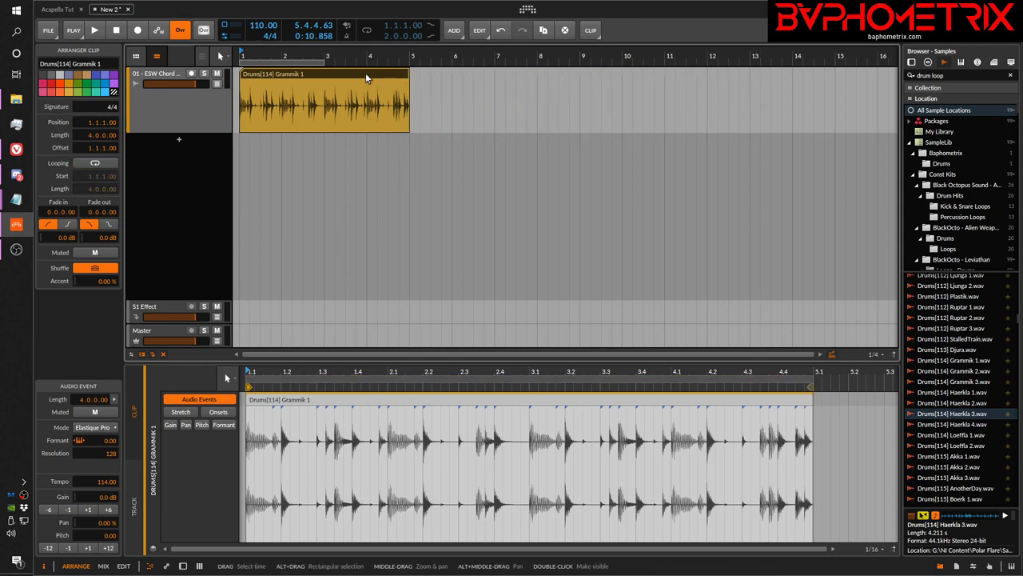
{"action": "key", "text": "ctrl+d"}
{"action": "key", "text": "ctrl+d"}
{"action": "key", "text": "ctrl+d"}
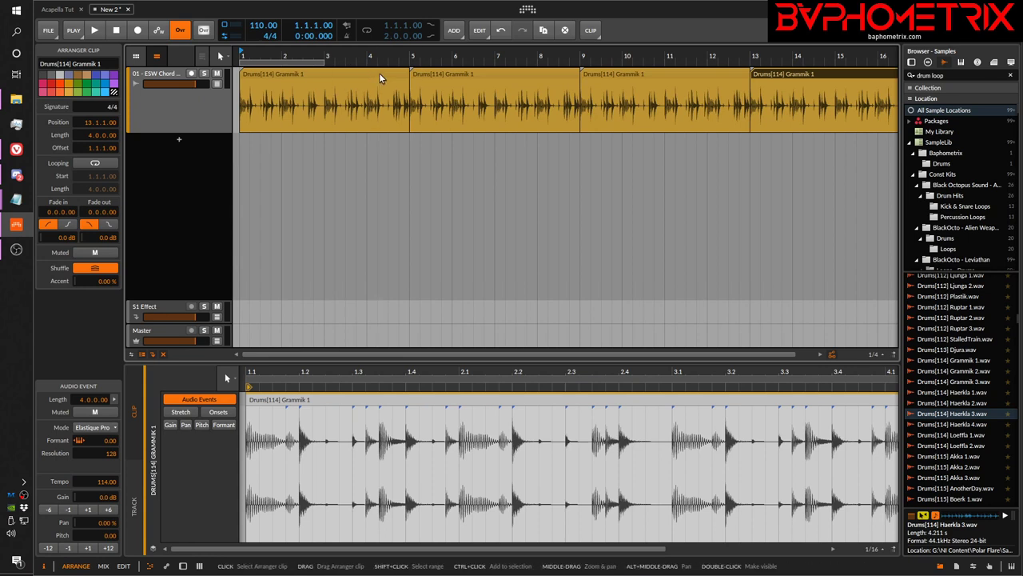
- Undo the Grammik 1 duplicates and extend the original clip as a repeating loop to 12 bars
{"action": "key", "text": "ctrl+z"}
{"action": "key", "text": "ctrl+z"}
{"action": "key", "text": "ctrl+z"}
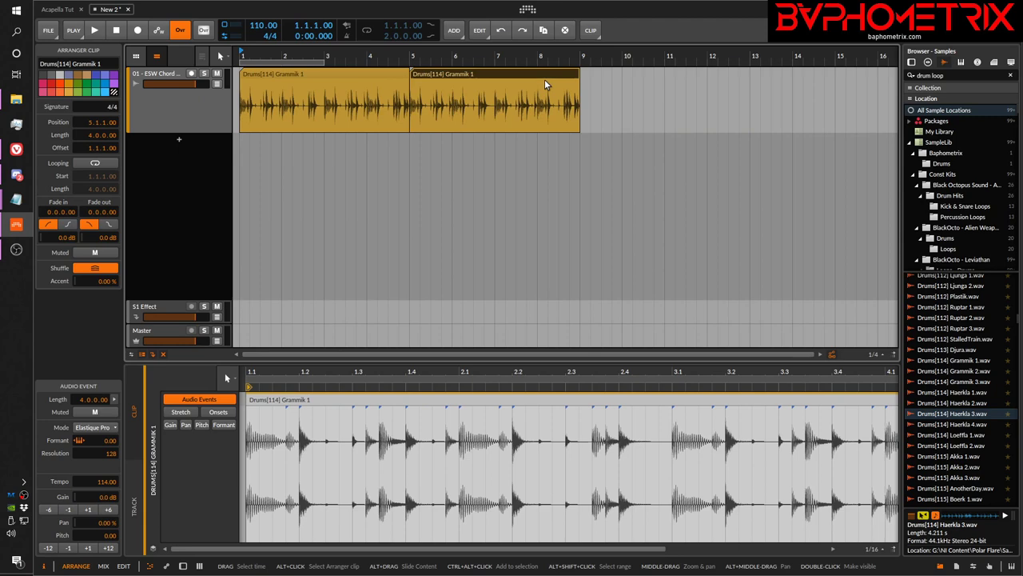
{"action": "left_click_drag", "start_coordinate": [412, 126], "coordinate": [750, 122]}
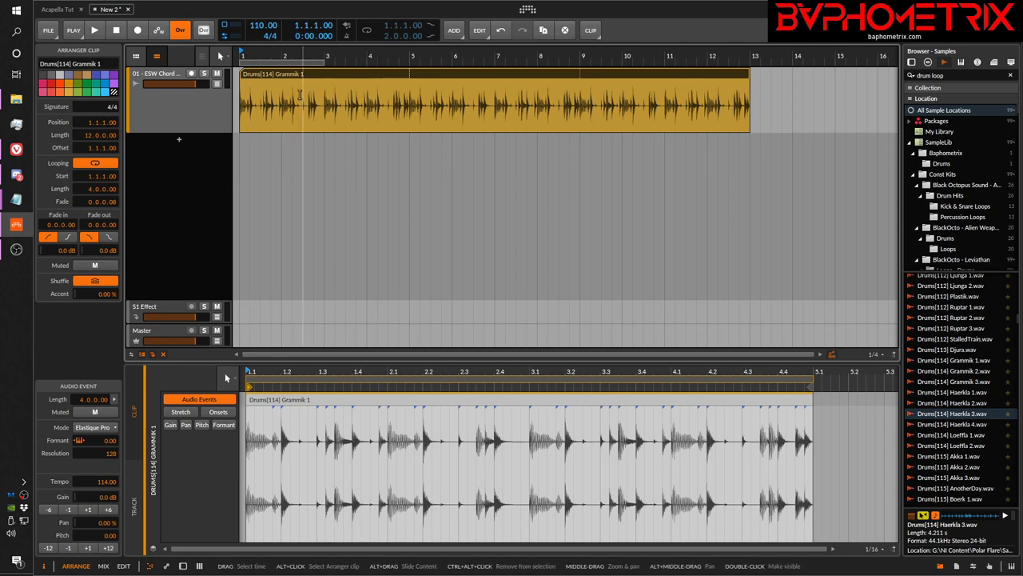
- Show the looped clip in the detail editor's track view and try shortening its first audio event to 2.3.3.00
{"action": "left_click", "coordinate": [137, 502]}
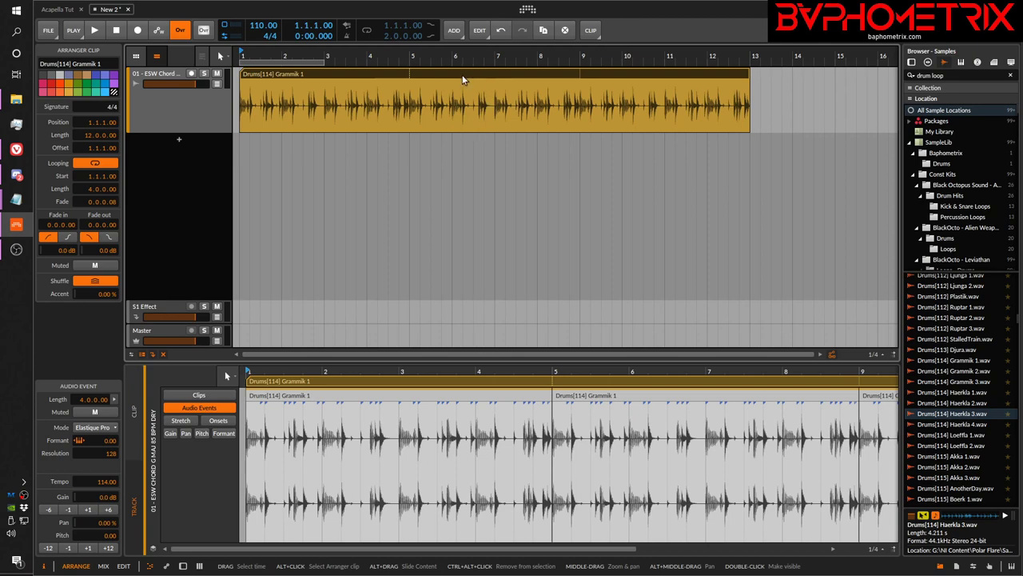
{"action": "key", "text": "z"}
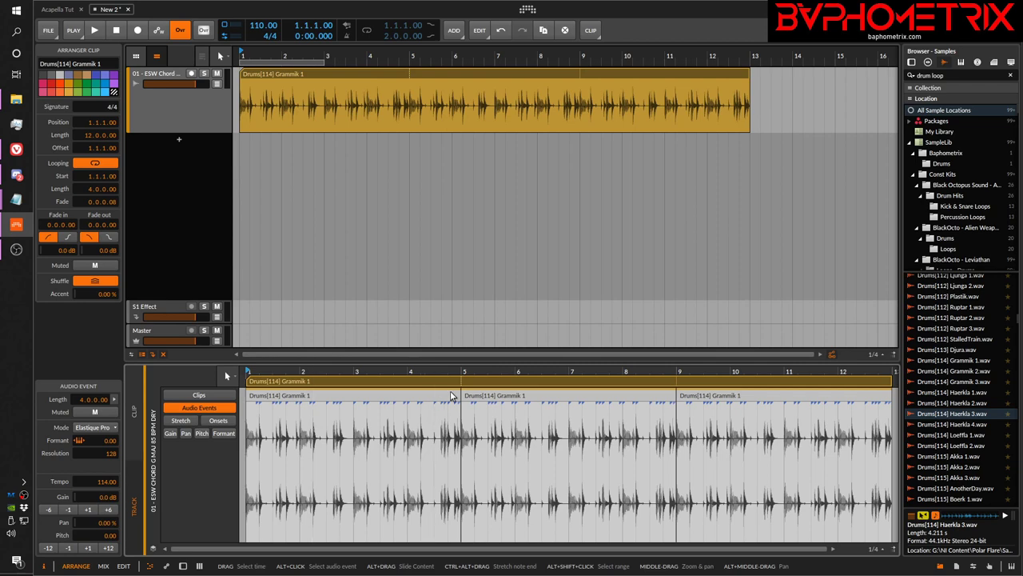
{"action": "left_click_drag", "start_coordinate": [458, 395], "coordinate": [404, 408]}
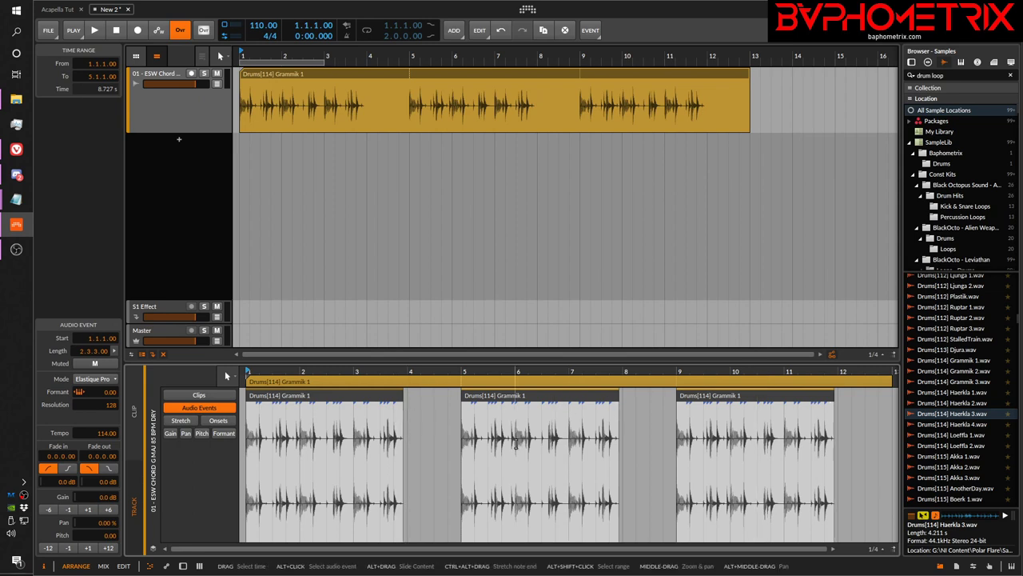
{"action": "key", "text": "ctrl+z"}
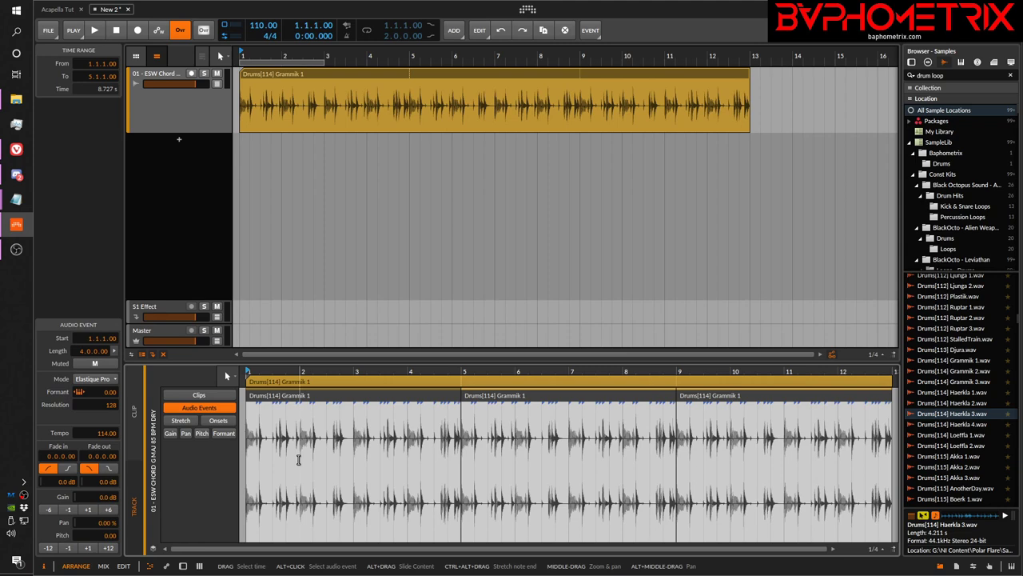
- Split the range 2.1.1.00 to 2.1.4.01 of the looped clip into its own audio event and reverse it
{"action": "left_click_drag", "start_coordinate": [298, 459], "coordinate": [308, 460]}
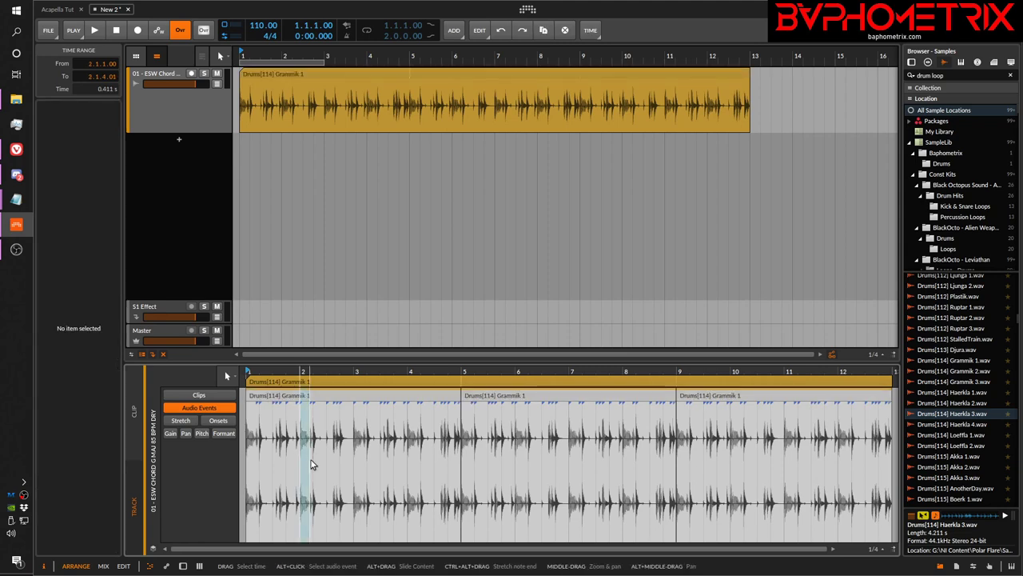
{"action": "key", "text": "ctrl+e"}
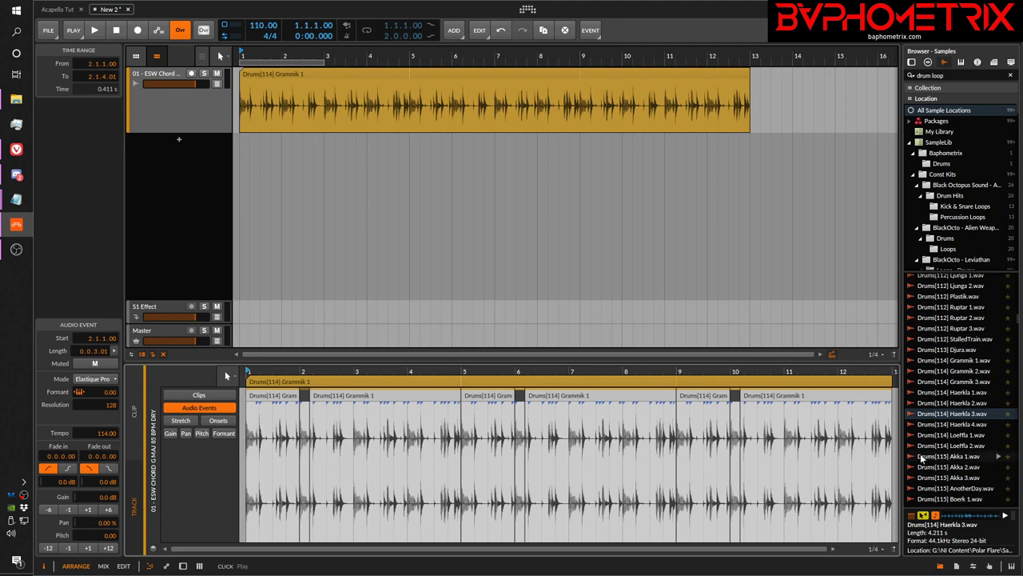
{"action": "left_click_drag", "start_coordinate": [331, 385], "coordinate": [333, 464]}
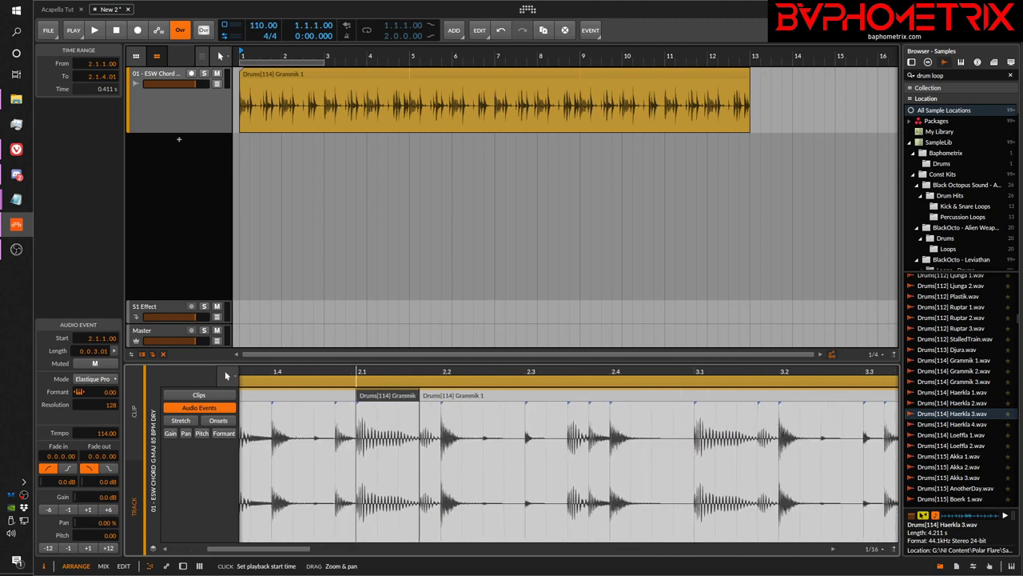
{"action": "left_click", "coordinate": [590, 29]}
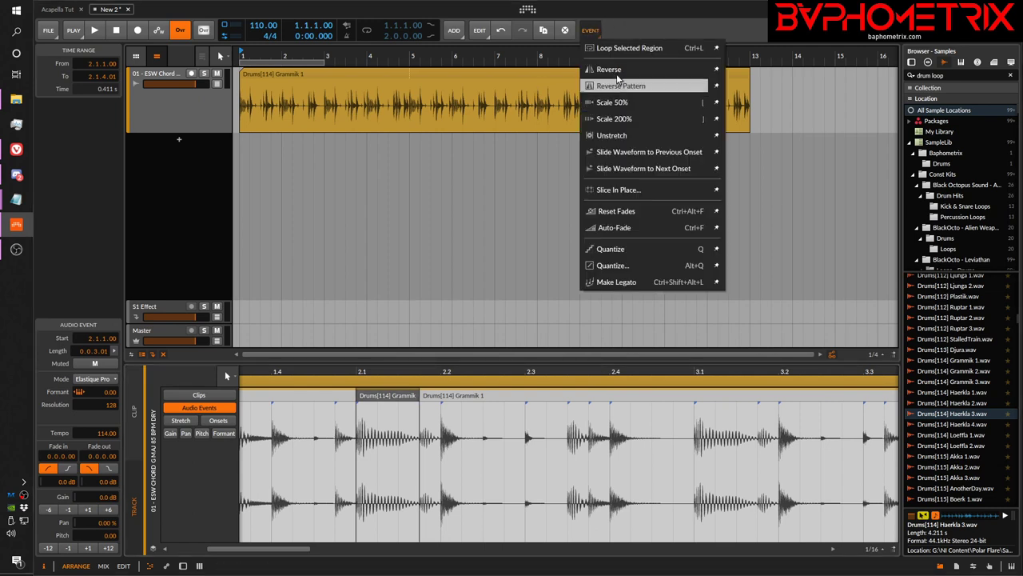
{"action": "left_click", "coordinate": [616, 71]}
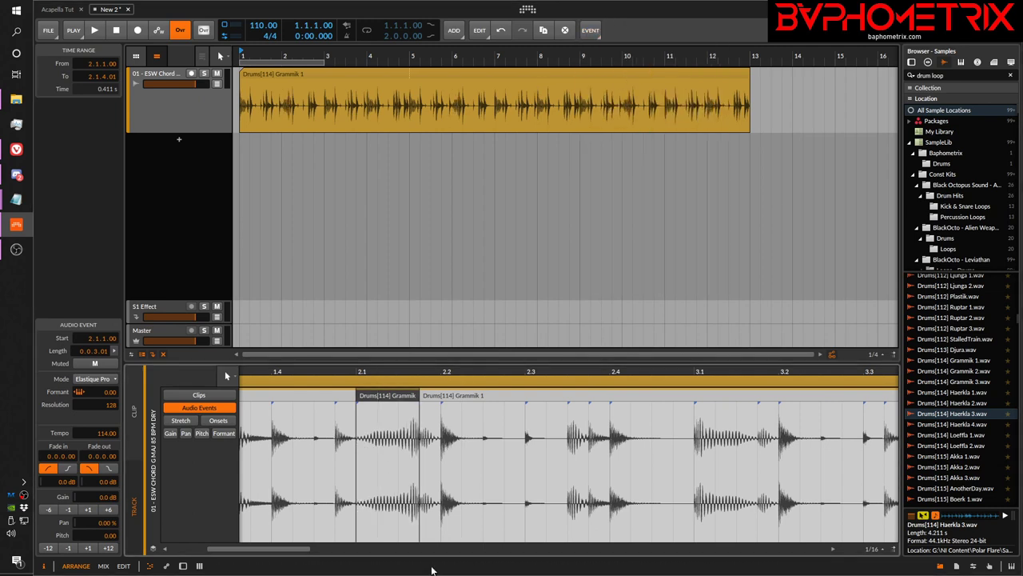
{"action": "left_click_drag", "start_coordinate": [464, 372], "coordinate": [538, 390]}
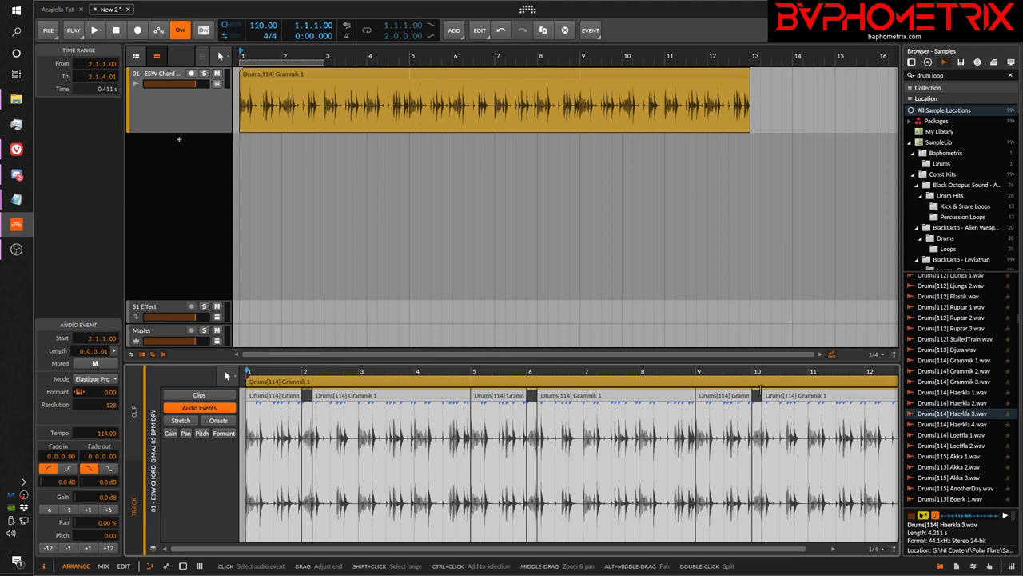
- Undo the audio event split and reversal, and shorten the Grammik 1 clip to 4 bars
{"action": "key", "text": "ctrl+z"}
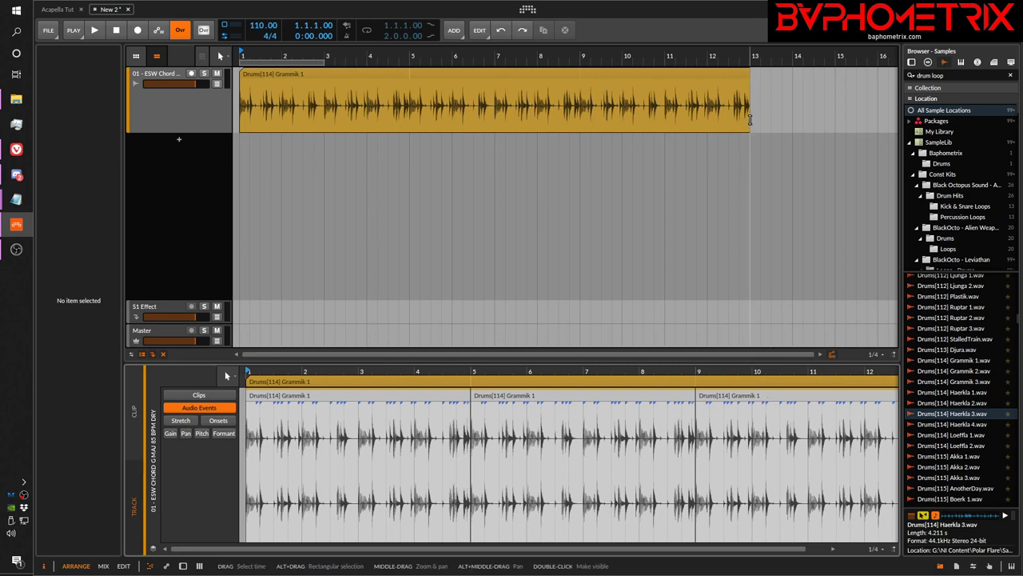
{"action": "left_click_drag", "start_coordinate": [748, 128], "coordinate": [400, 147]}
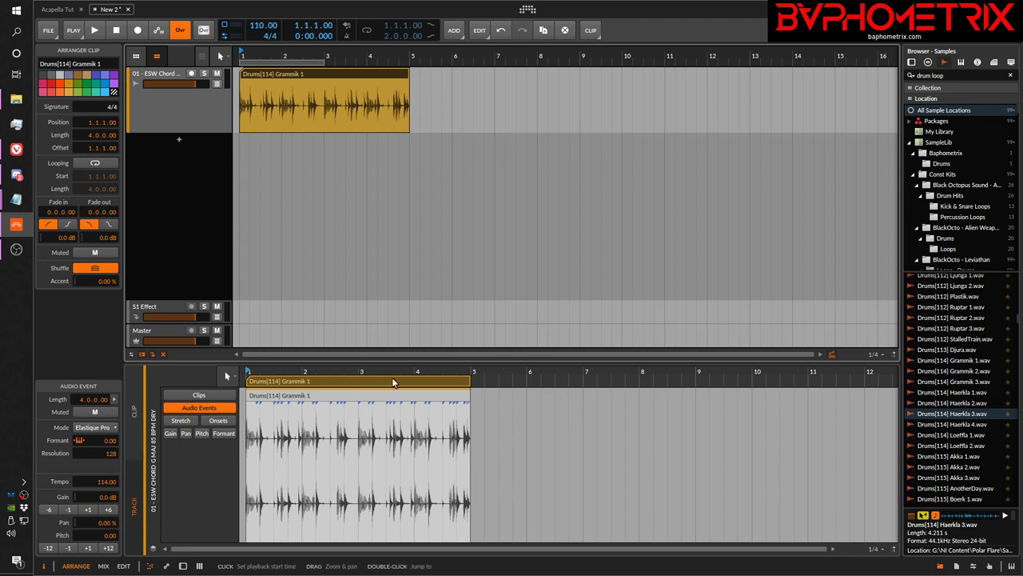
- Add the Haerkla 3 sample at bar 7, and move its audio event to 5.2.1.33 inside an extended Grammik 1 clip
{"action": "left_click_drag", "start_coordinate": [953, 413], "coordinate": [492, 90]}
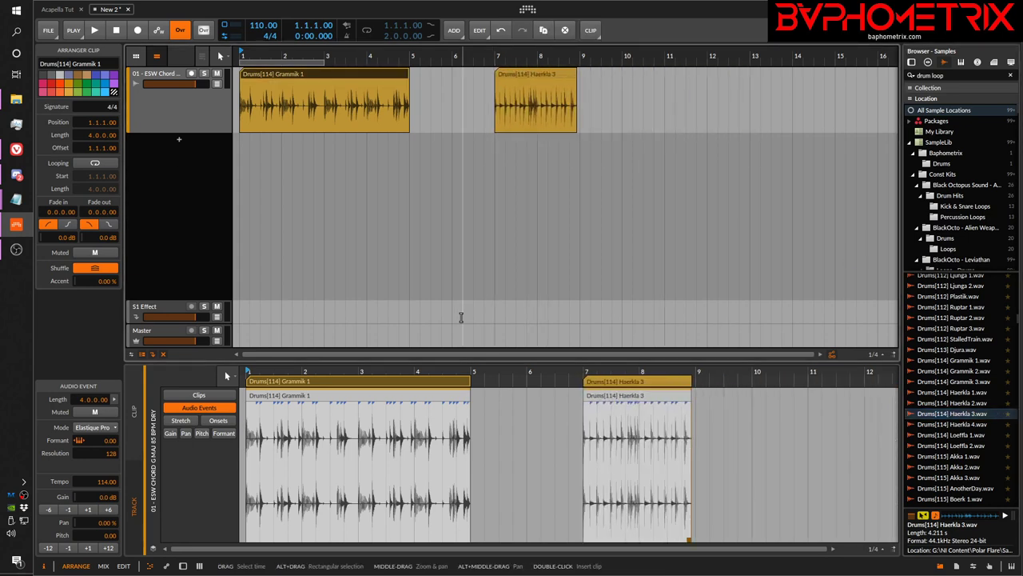
{"action": "left_click_drag", "start_coordinate": [470, 381], "coordinate": [495, 403]}
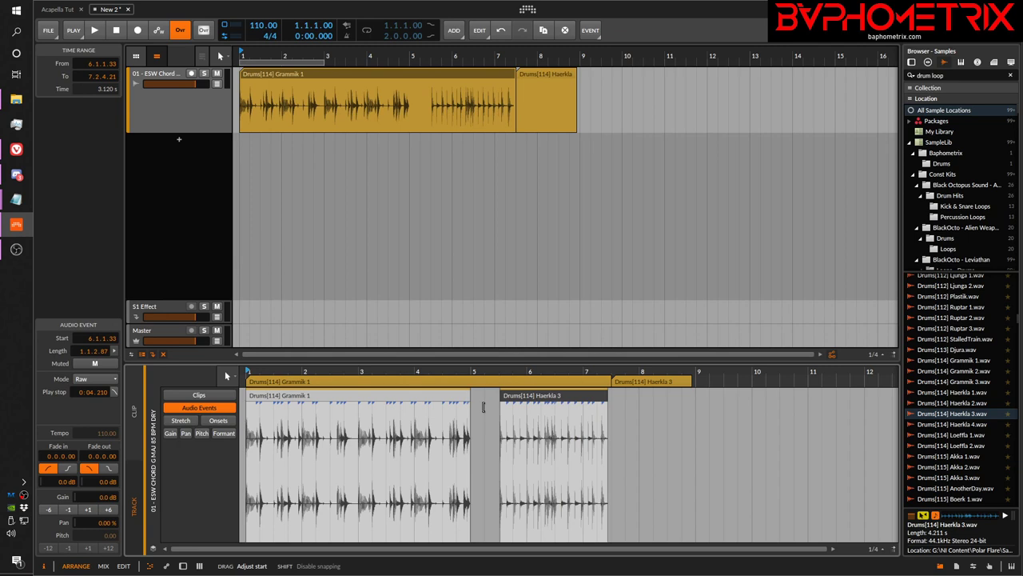
{"action": "left_click_drag", "start_coordinate": [559, 393], "coordinate": [550, 403]}
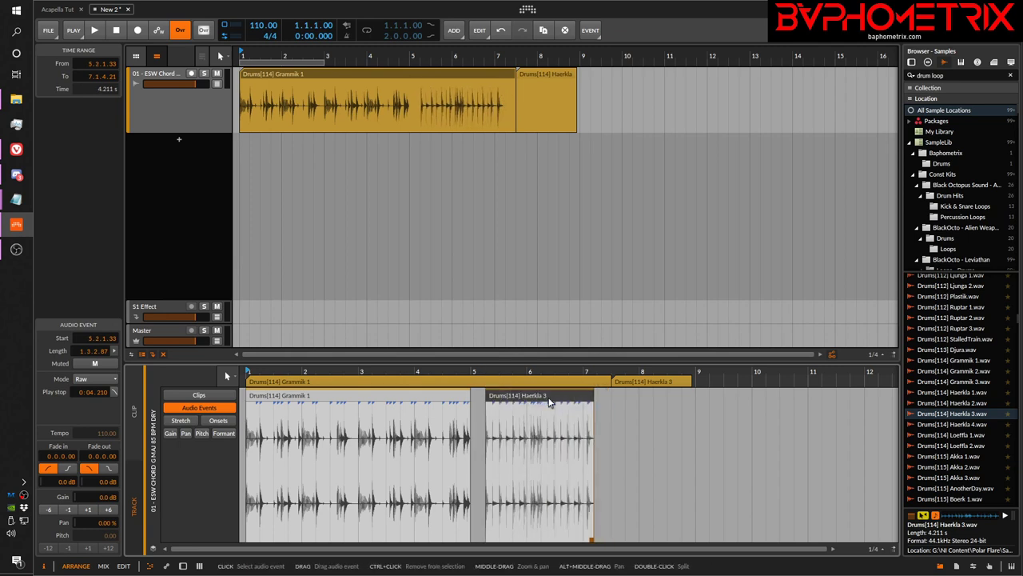
- Shorten the Grammik 1 clip to a length of 6.1.0.00 and delete the leftover Haerkla 3 clip
{"action": "left_click", "coordinate": [607, 381]}
{"action": "left_click_drag", "start_coordinate": [608, 381], "coordinate": [594, 381]}
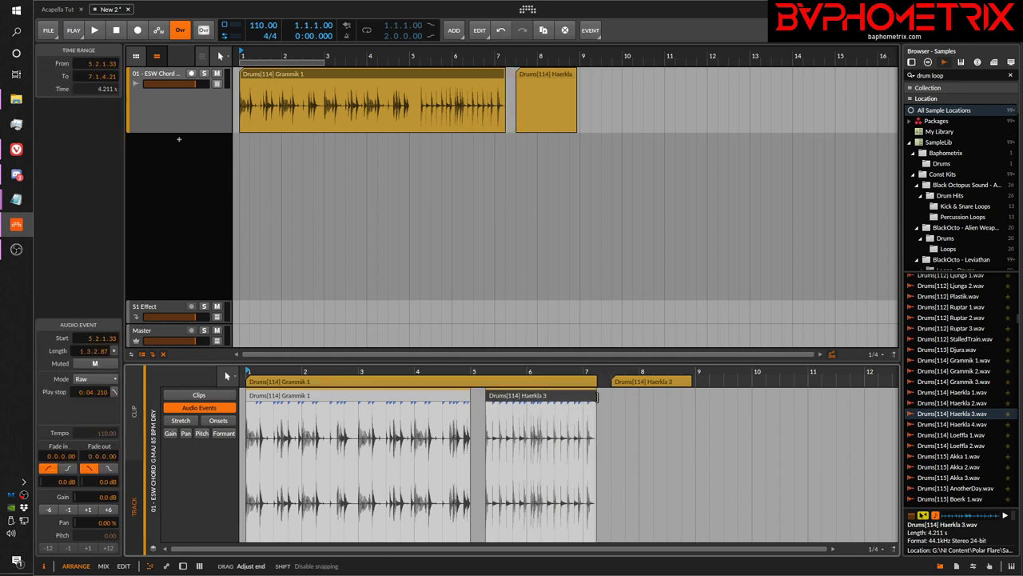
{"action": "left_click", "coordinate": [659, 382]}
{"action": "key", "text": "Delete"}
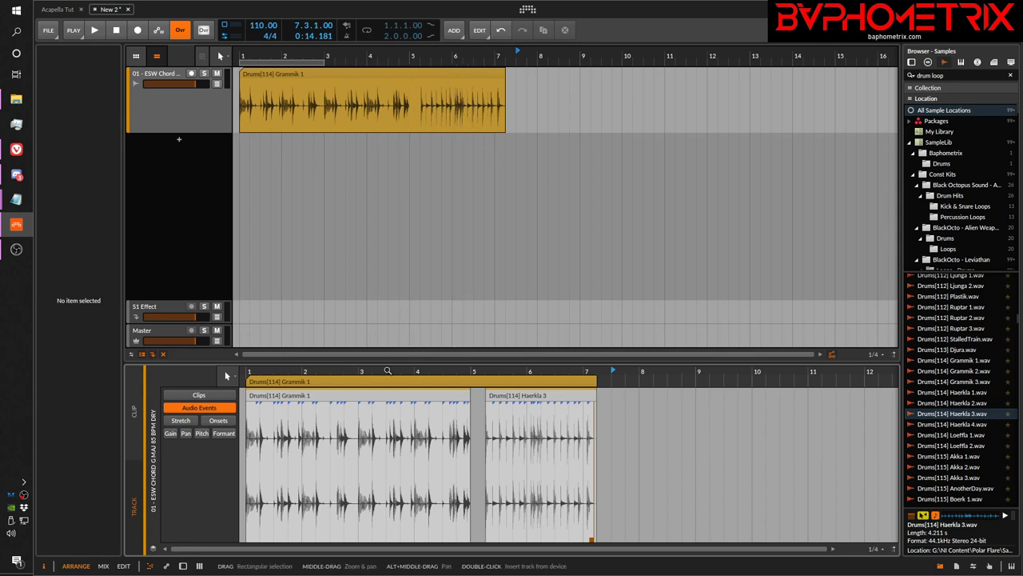
- Compare the inspector properties of the Grammik 1 clip with those of its Grammik 1 and Haerkla 3 audio events
{"action": "left_click", "coordinate": [345, 75]}
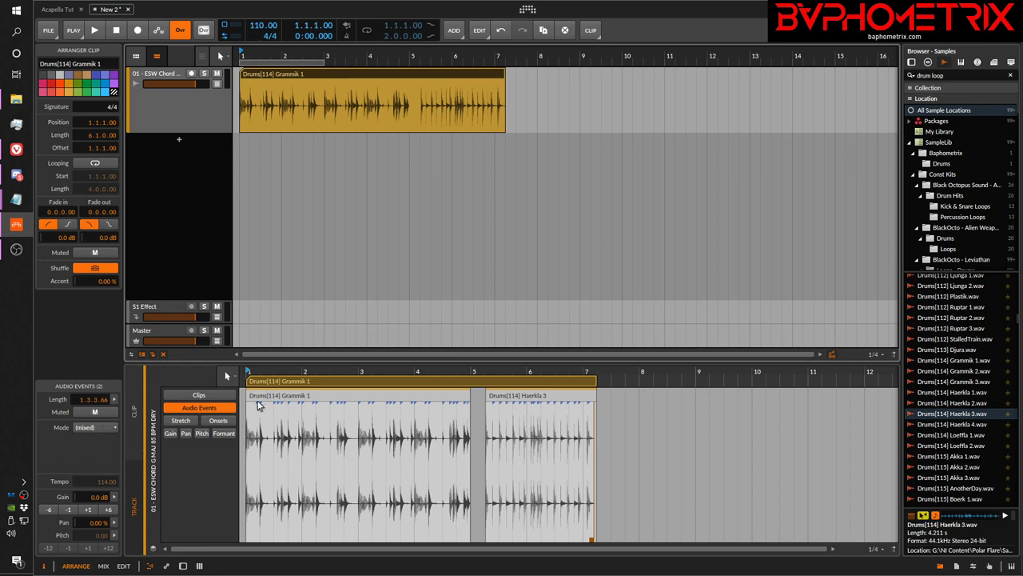
{"action": "left_click", "coordinate": [298, 400]}
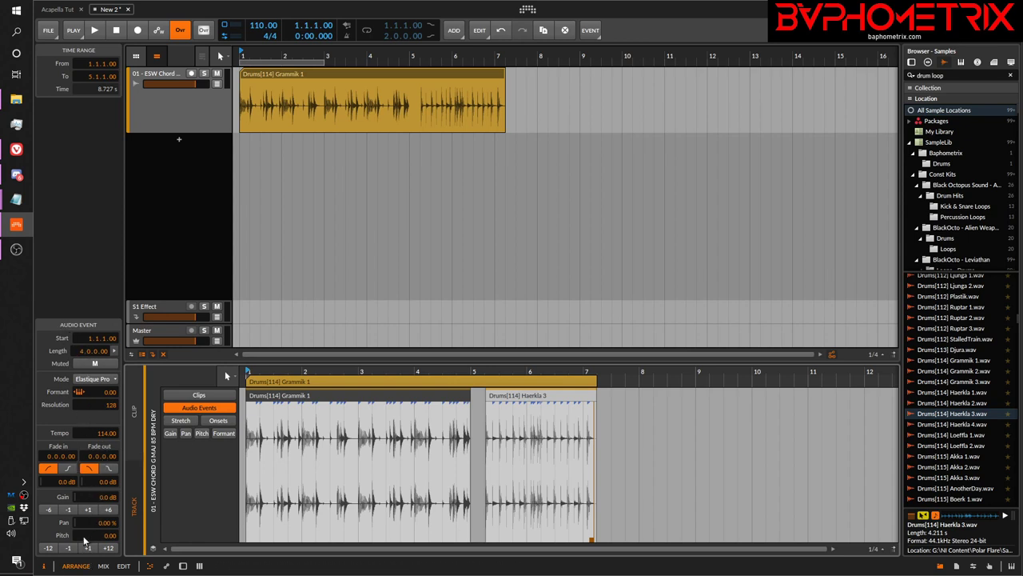
{"action": "left_click", "coordinate": [554, 398]}
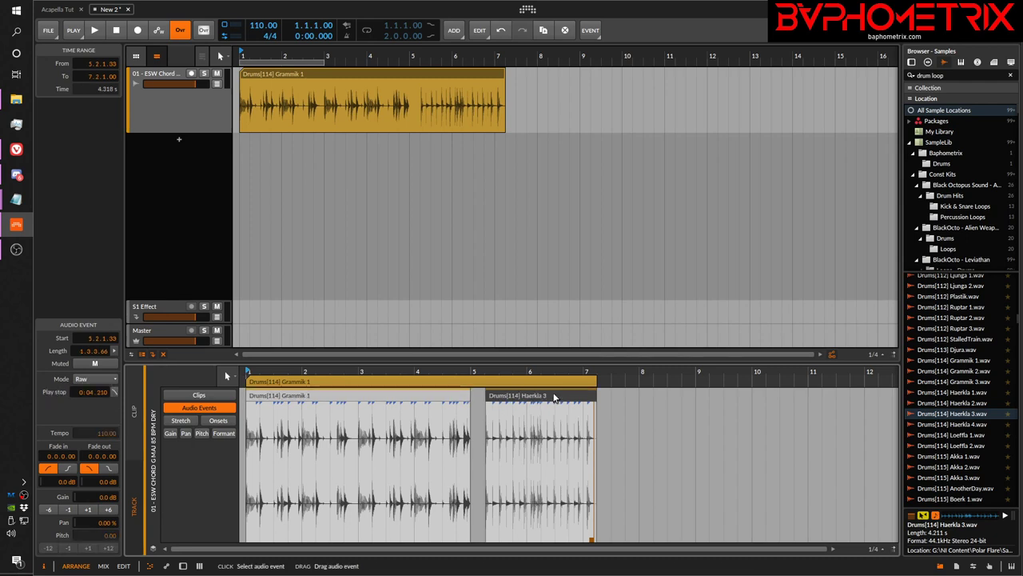
{"action": "left_click", "coordinate": [419, 393]}
{"action": "left_click", "coordinate": [510, 398]}
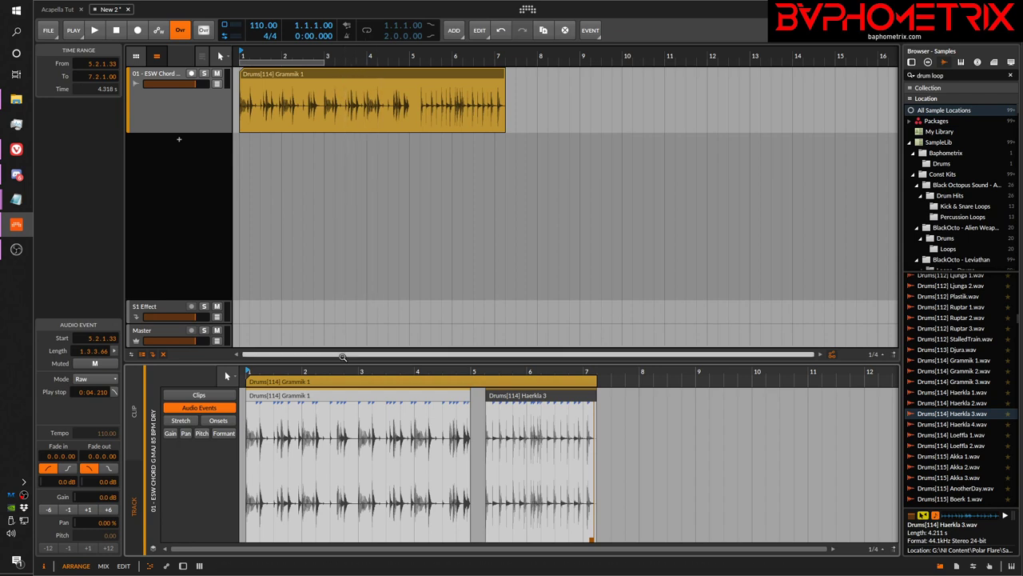
{"action": "left_click", "coordinate": [375, 81]}
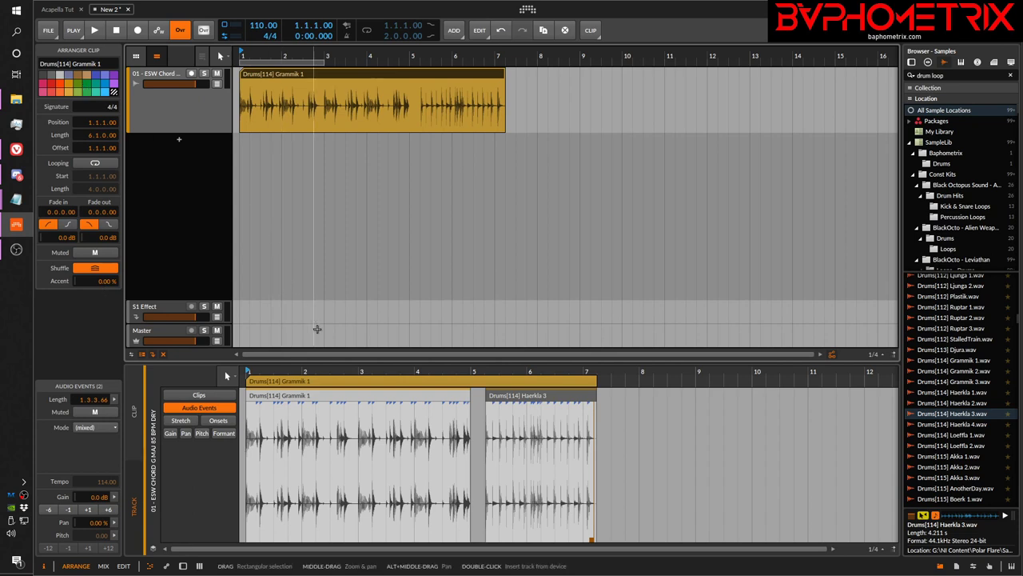
{"action": "left_click", "coordinate": [523, 402]}
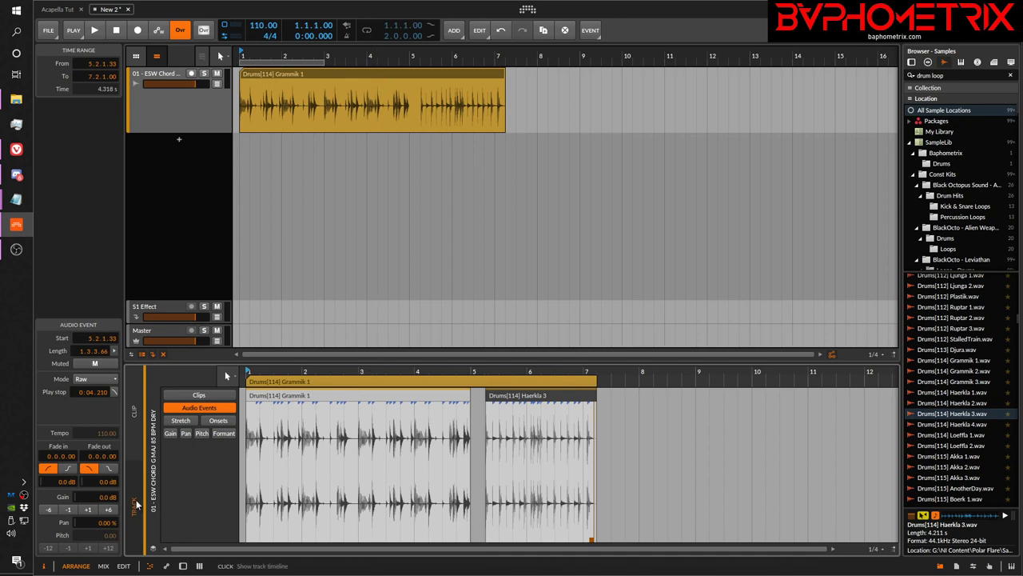
{"action": "left_click", "coordinate": [326, 382]}
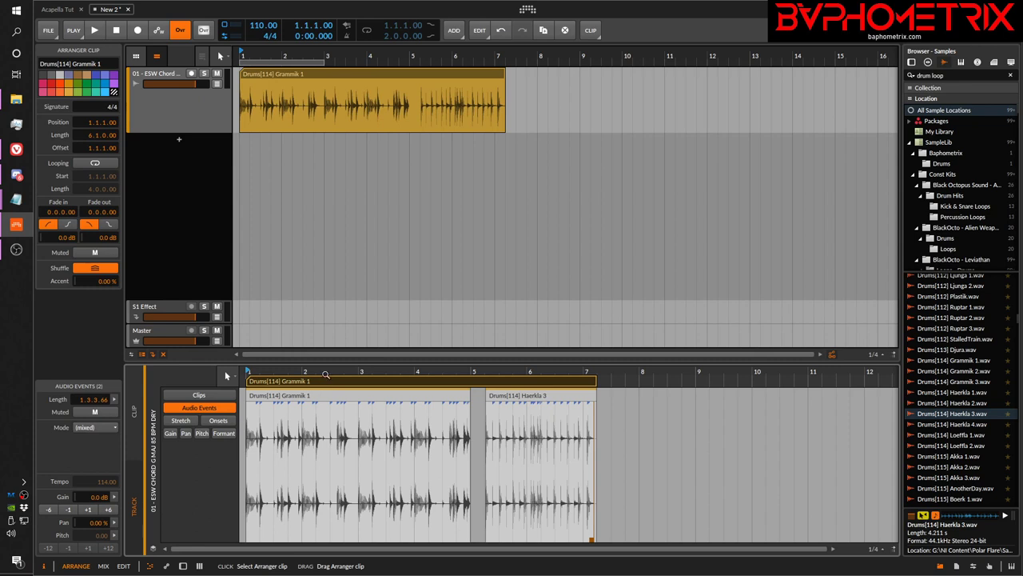
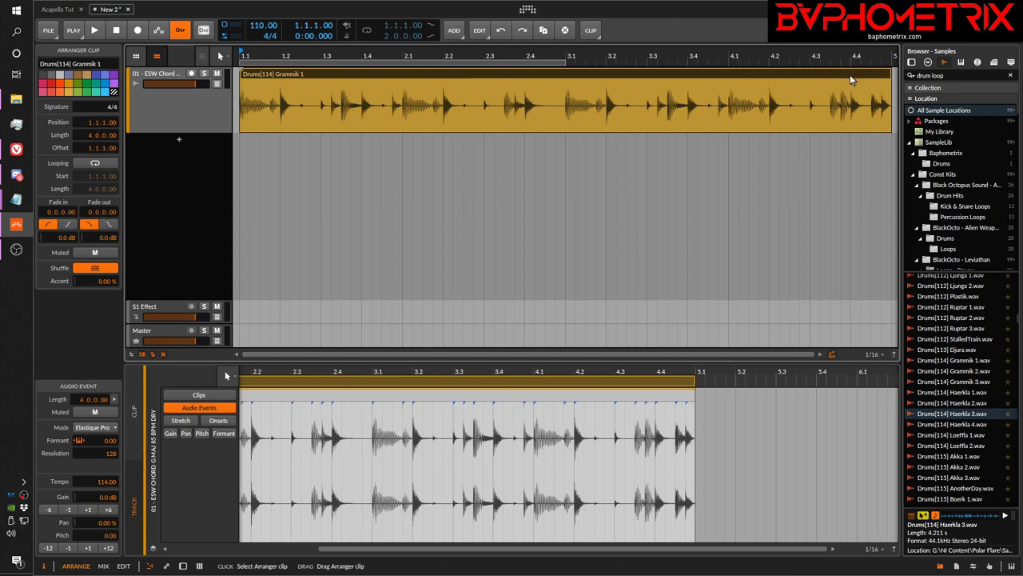
- Extend the Grammik 1 clip to a length of 6.3.0.00 in track view and shorten it back to 4.0.0.00
{"action": "double_click", "coordinate": [251, 73]}
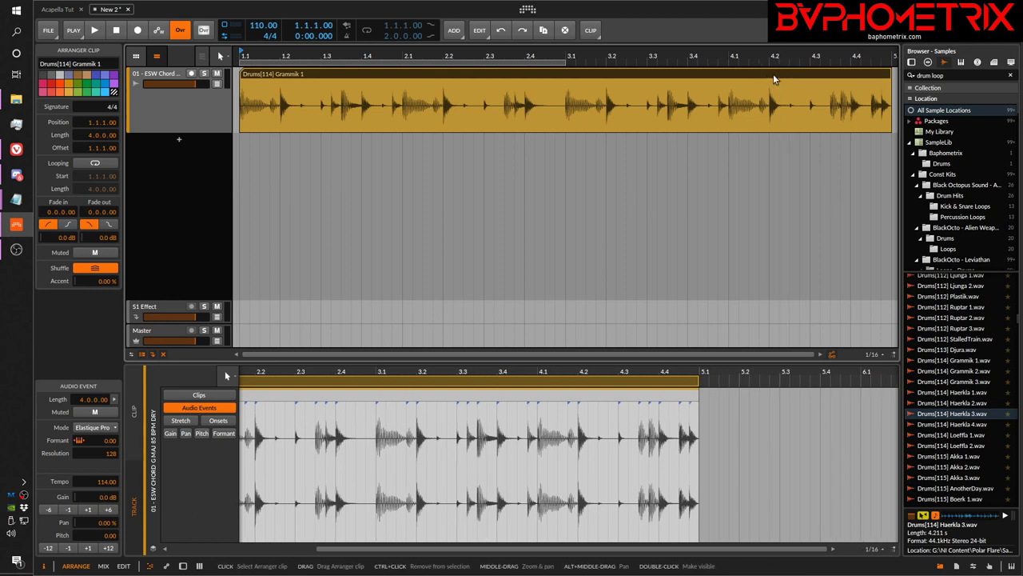
{"action": "left_click", "coordinate": [773, 79]}
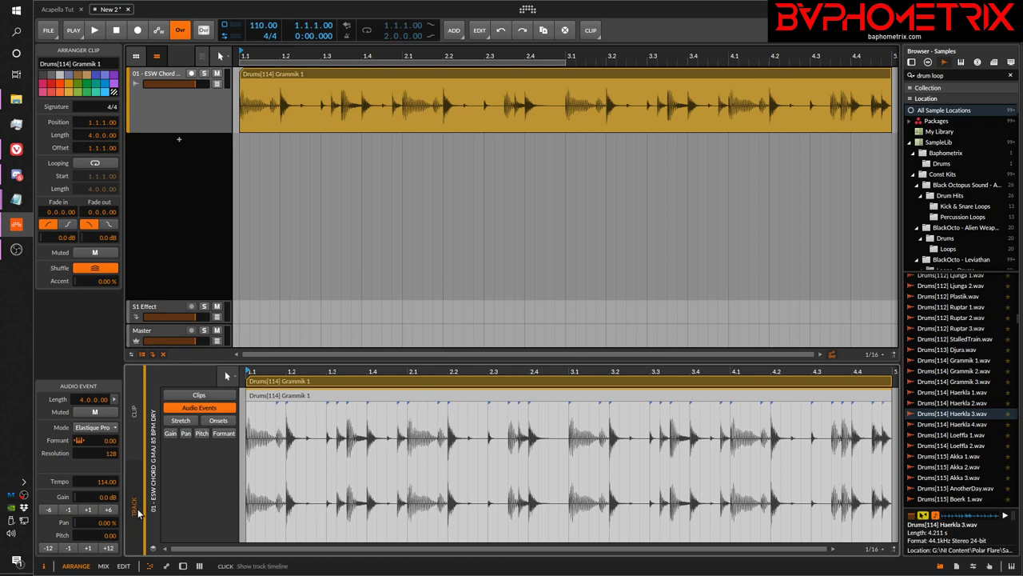
{"action": "left_click_drag", "start_coordinate": [389, 371], "coordinate": [495, 486]}
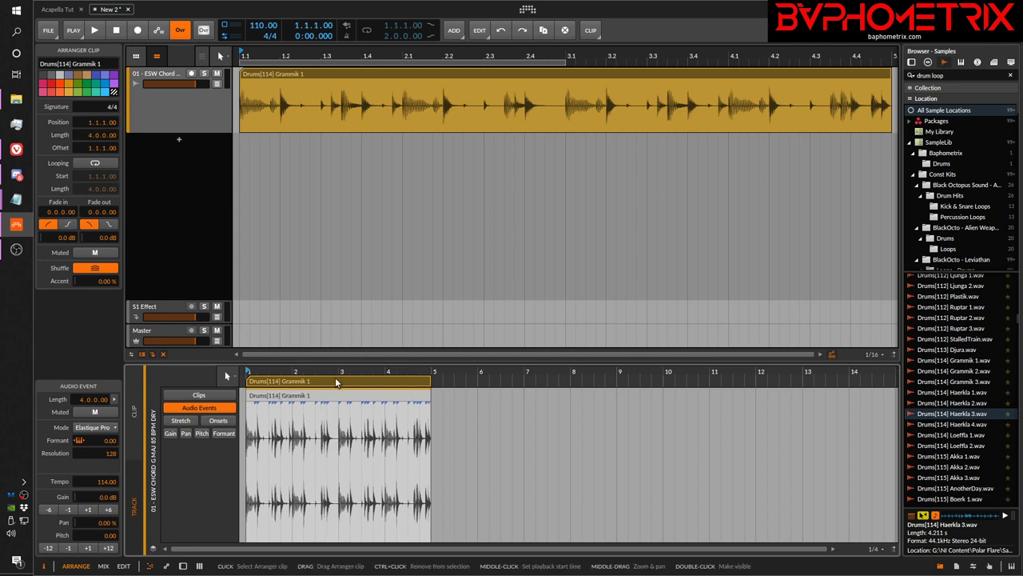
{"action": "left_click_drag", "start_coordinate": [431, 380], "coordinate": [558, 380]}
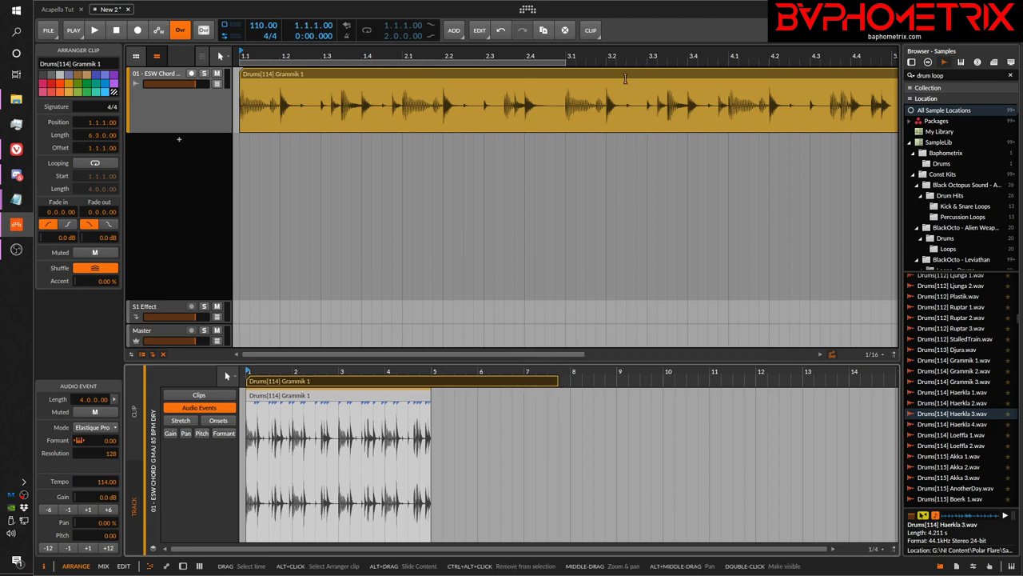
{"action": "mouse_move", "coordinate": [568, 60]}
{"action": "left_mouse_down"}
{"action": "mouse_move", "coordinate": [566, 48]}
{"action": "mouse_move", "coordinate": [565, 62]}
{"action": "left_mouse_up"}
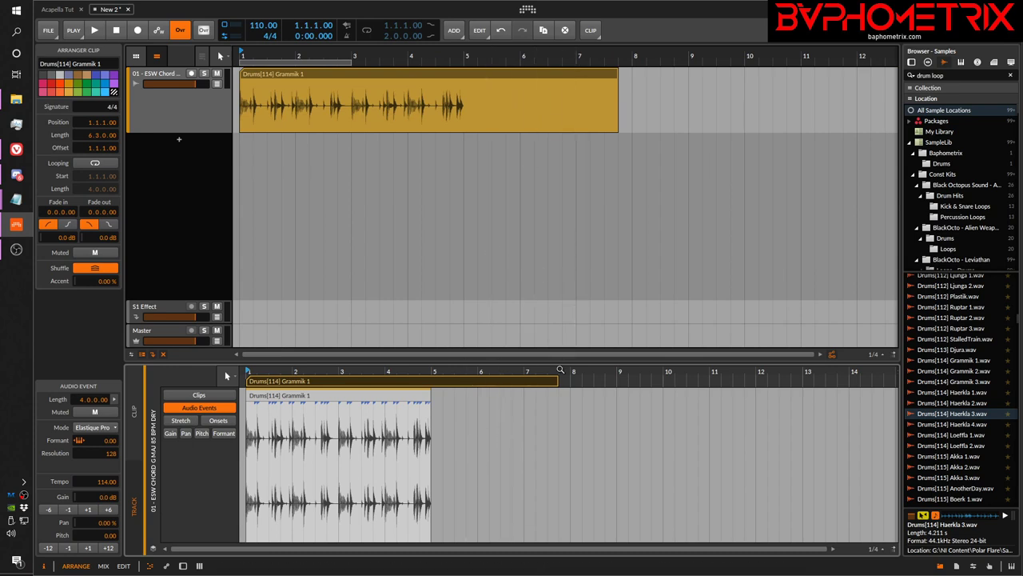
{"action": "left_click_drag", "start_coordinate": [557, 380], "coordinate": [432, 380]}
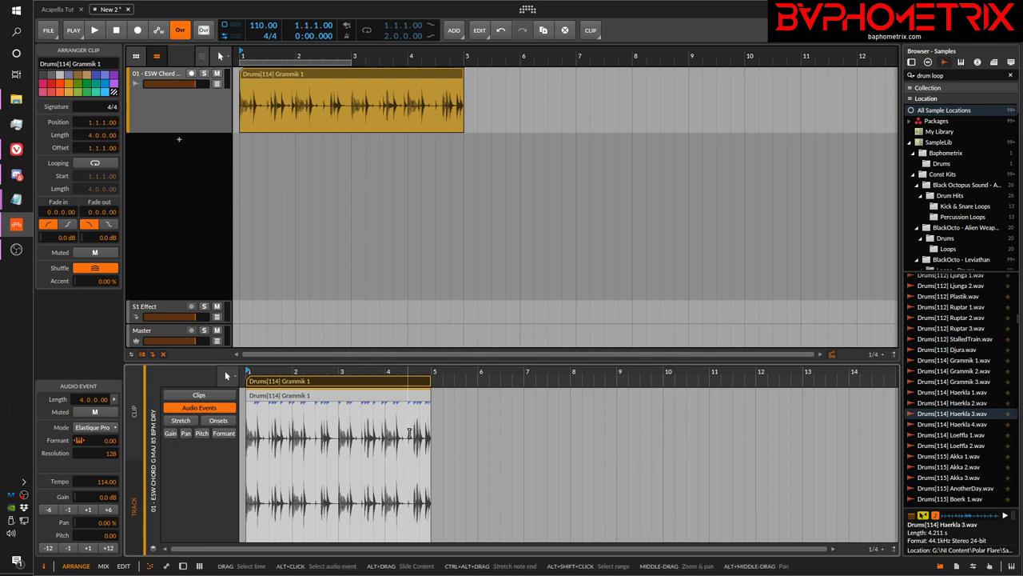
- Compare the Grammik 1 clip in clip view and track view, selecting its audio event in each
{"action": "left_click", "coordinate": [135, 422]}
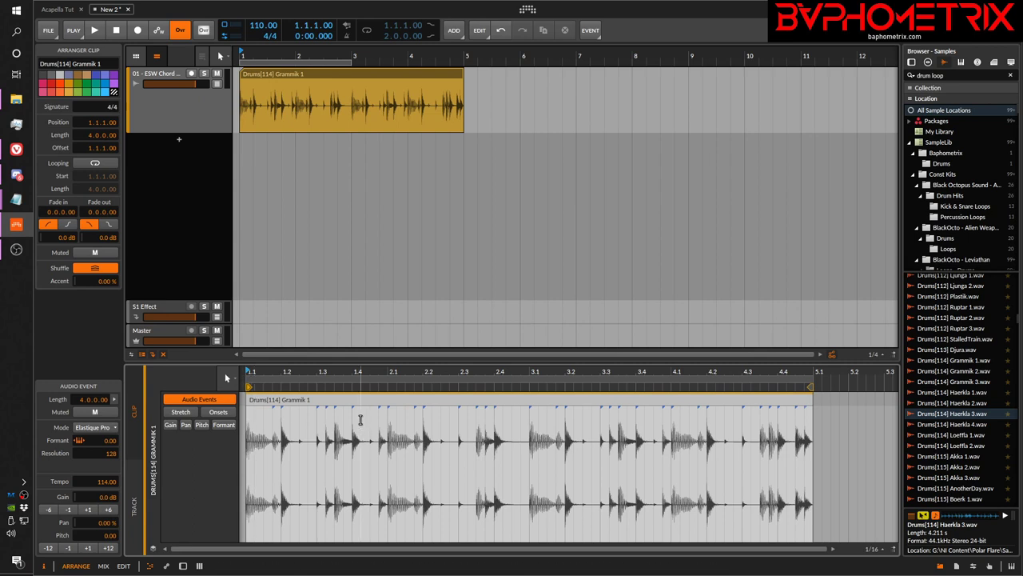
{"action": "left_click", "coordinate": [320, 402]}
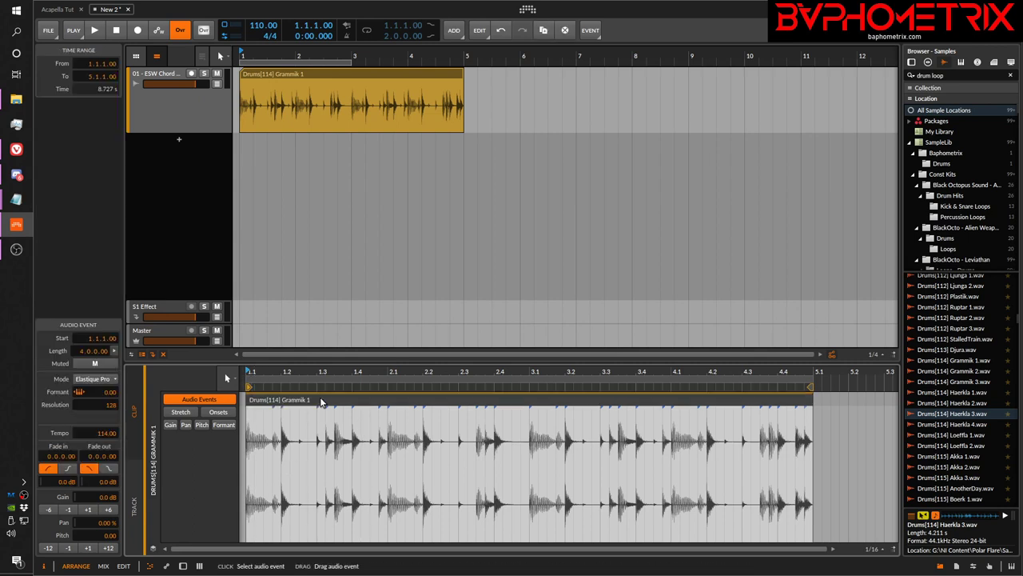
{"action": "left_click", "coordinate": [135, 411]}
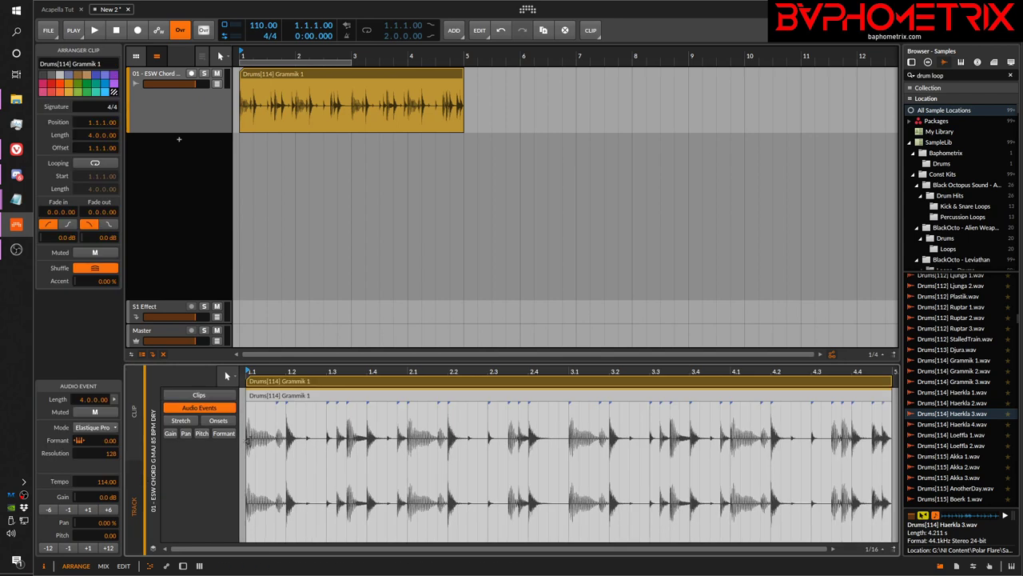
{"action": "left_click", "coordinate": [286, 407]}
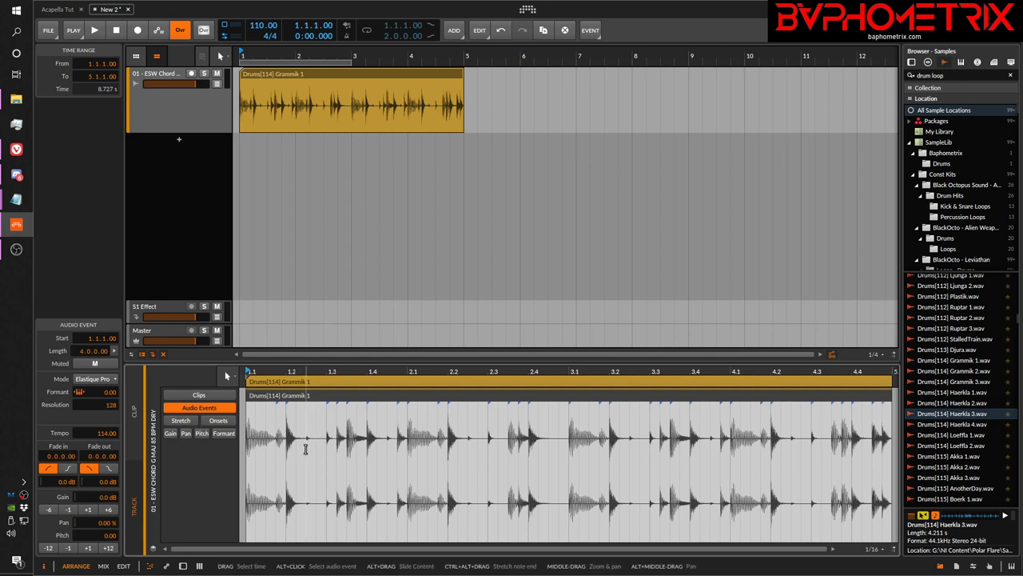
{"action": "left_click", "coordinate": [136, 411]}
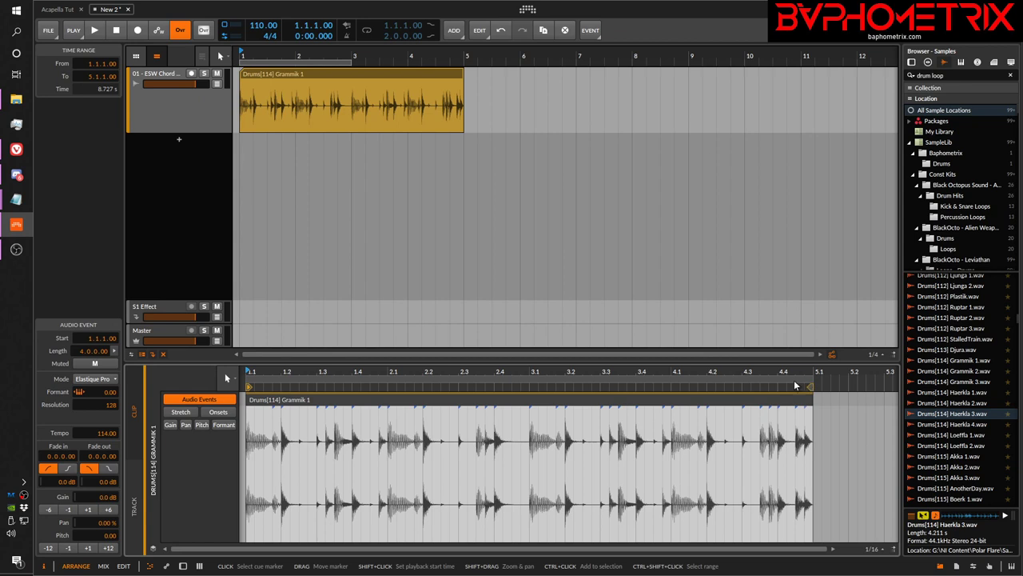
{"action": "left_click", "coordinate": [314, 401]}
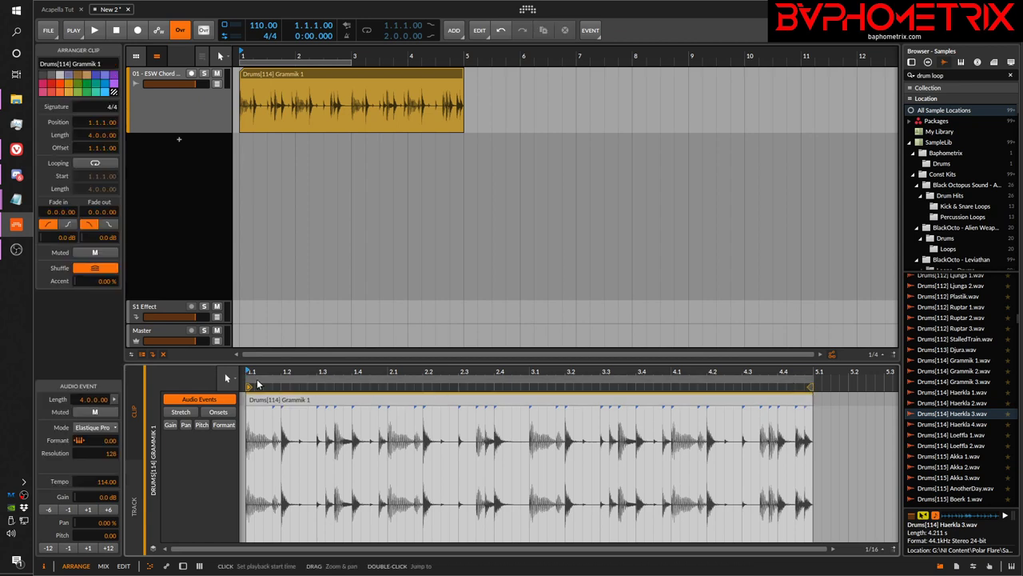
{"action": "mouse_move", "coordinate": [811, 385]}
{"action": "left_mouse_down"}
{"action": "mouse_move", "coordinate": [615, 385]}
{"action": "mouse_move", "coordinate": [811, 385]}
{"action": "left_mouse_up"}
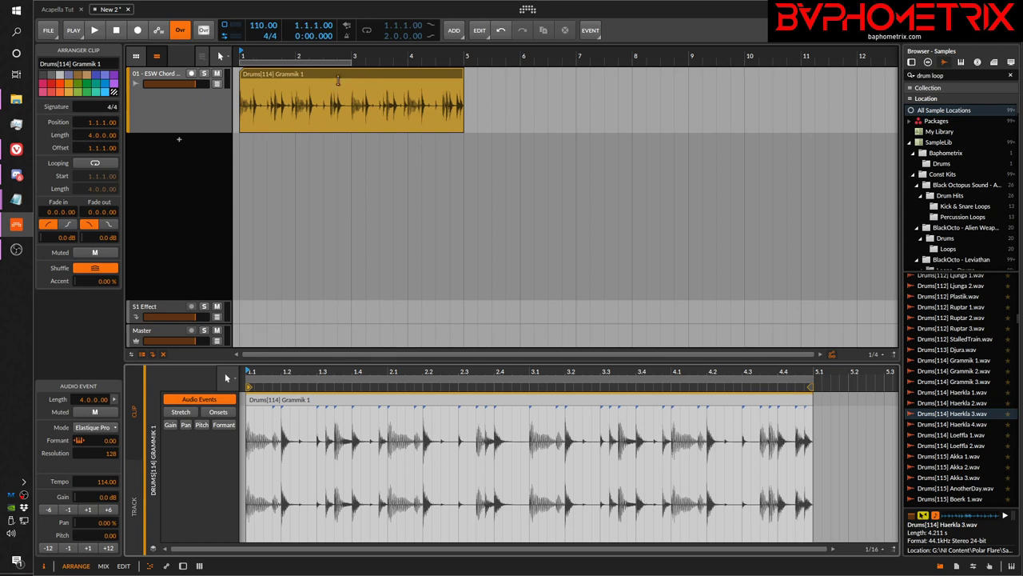
- Show the clip launcher beside the arranger, and hide it again with the Grammik 1 clip still open in clip view
{"action": "left_click", "coordinate": [137, 55]}
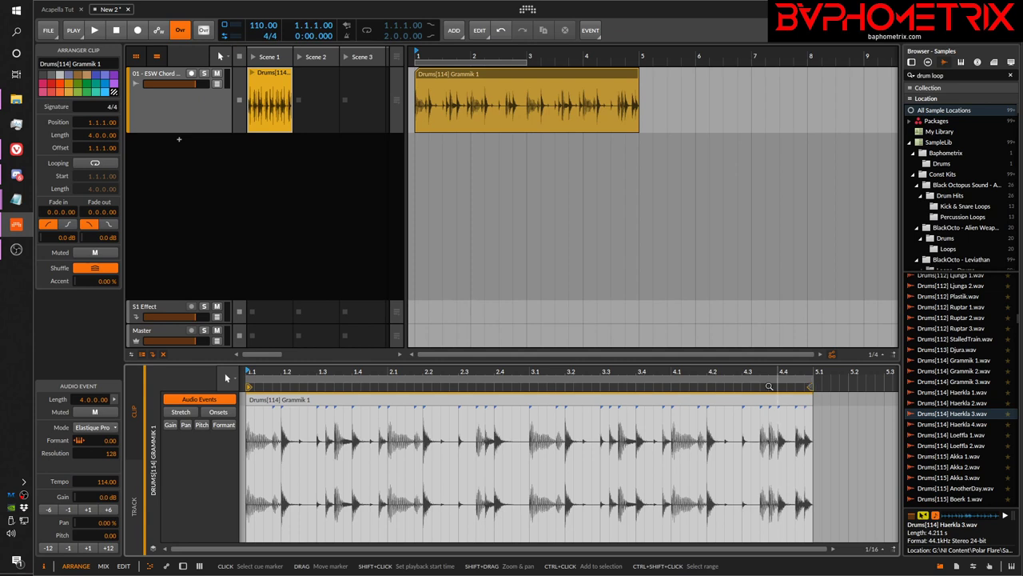
{"action": "left_click", "coordinate": [137, 57]}
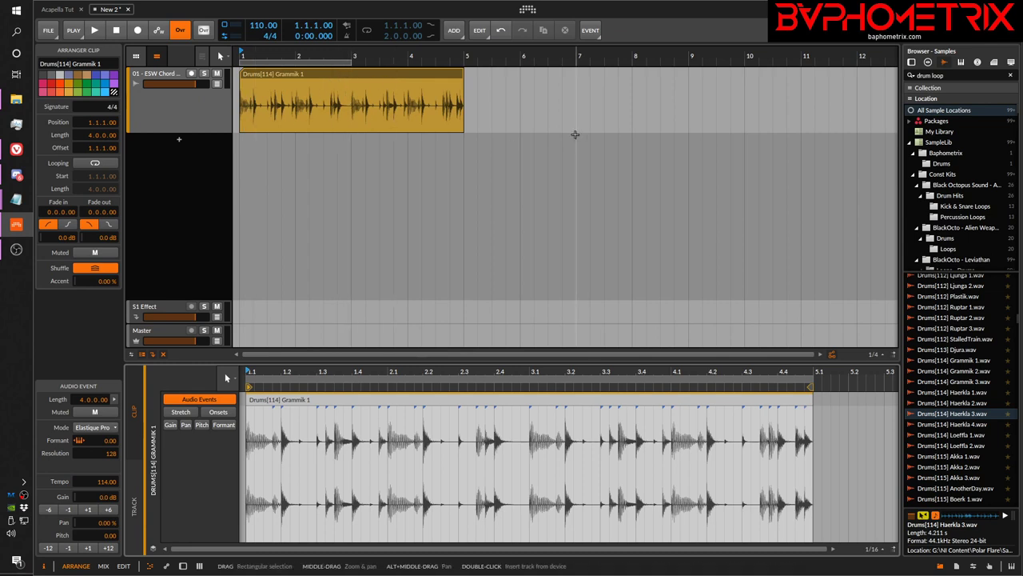
{"action": "mouse_move", "coordinate": [811, 385]}
{"action": "left_mouse_down"}
{"action": "mouse_move", "coordinate": [602, 388]}
{"action": "mouse_move", "coordinate": [812, 390]}
{"action": "left_mouse_up"}
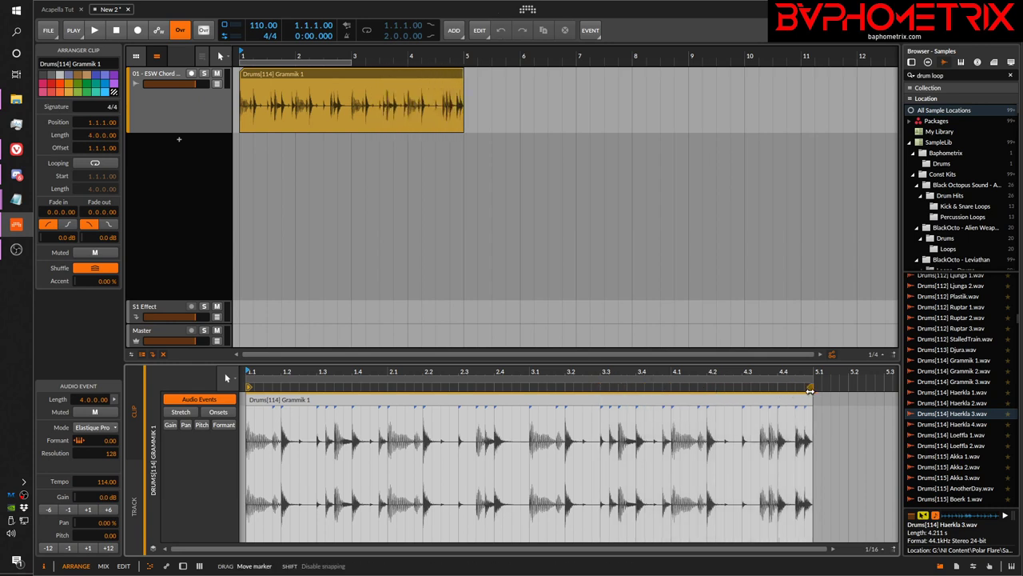
- In track view, try shortening the Grammik 1 clip to 2.3.1.00 and undo it, and try trimming its end in the arranger
{"action": "left_click", "coordinate": [134, 507]}
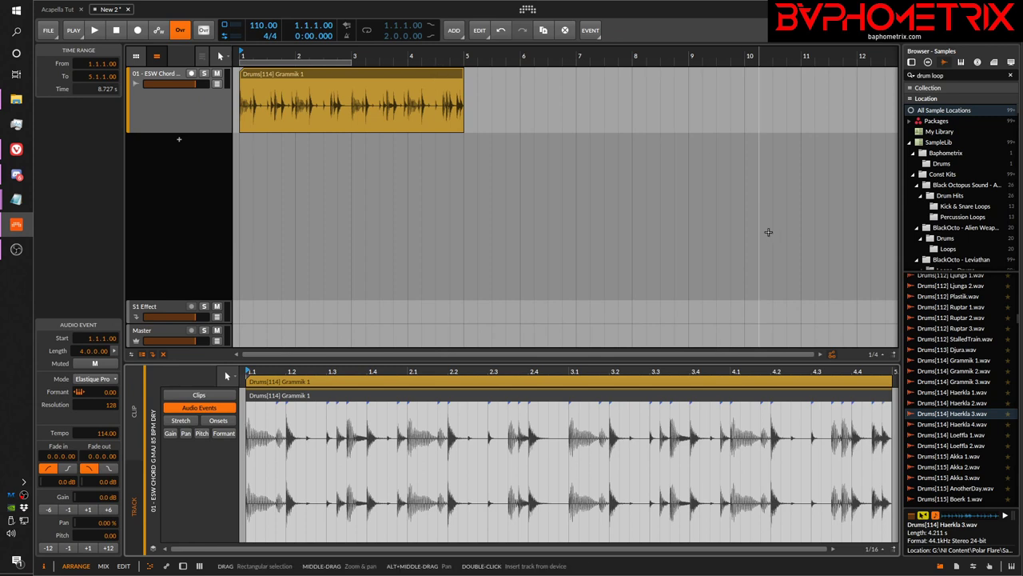
{"action": "left_click_drag", "start_coordinate": [893, 376], "coordinate": [700, 377]}
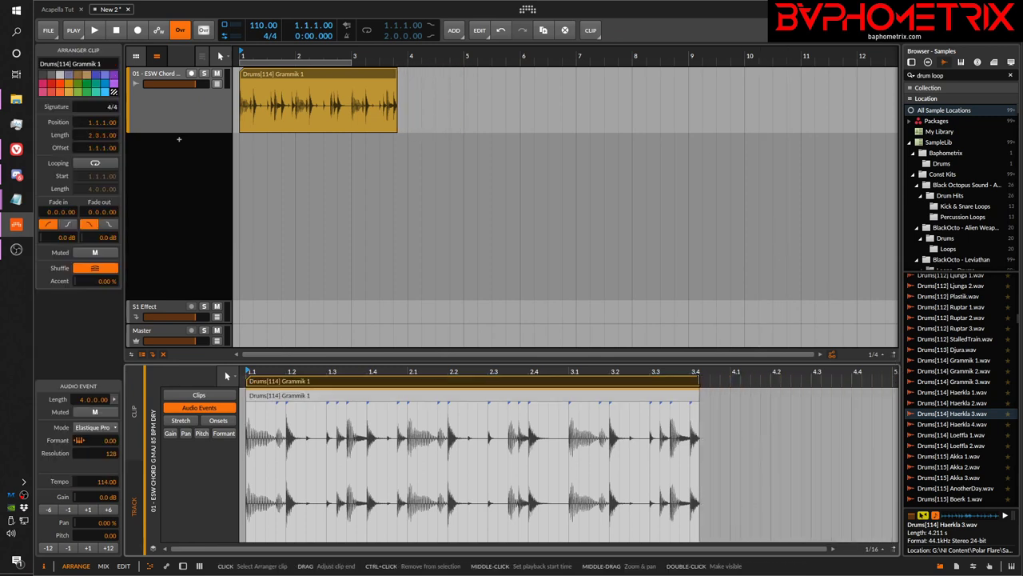
{"action": "key", "text": "ctrl+z"}
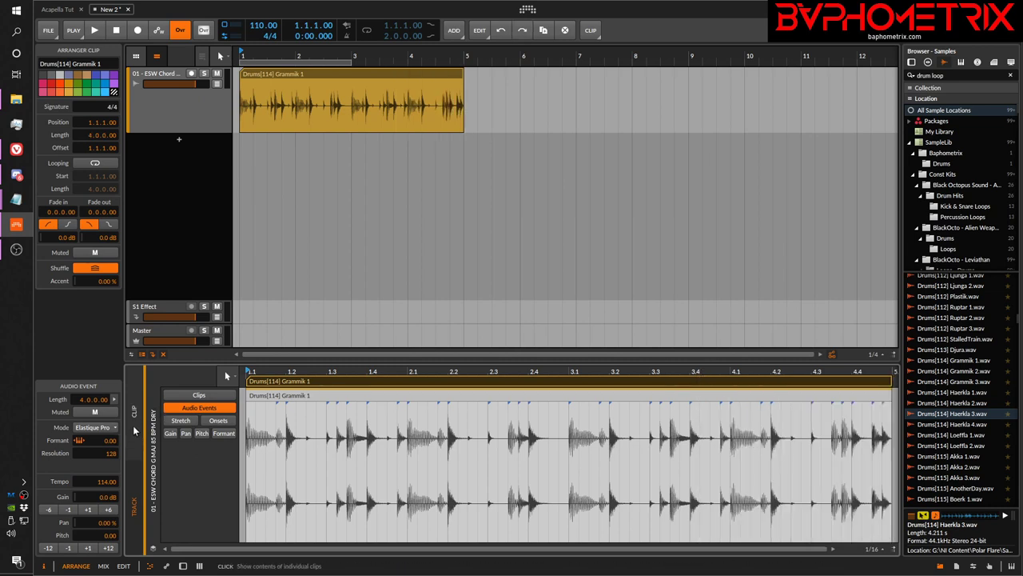
{"action": "left_click_drag", "start_coordinate": [467, 73], "coordinate": [379, 87]}
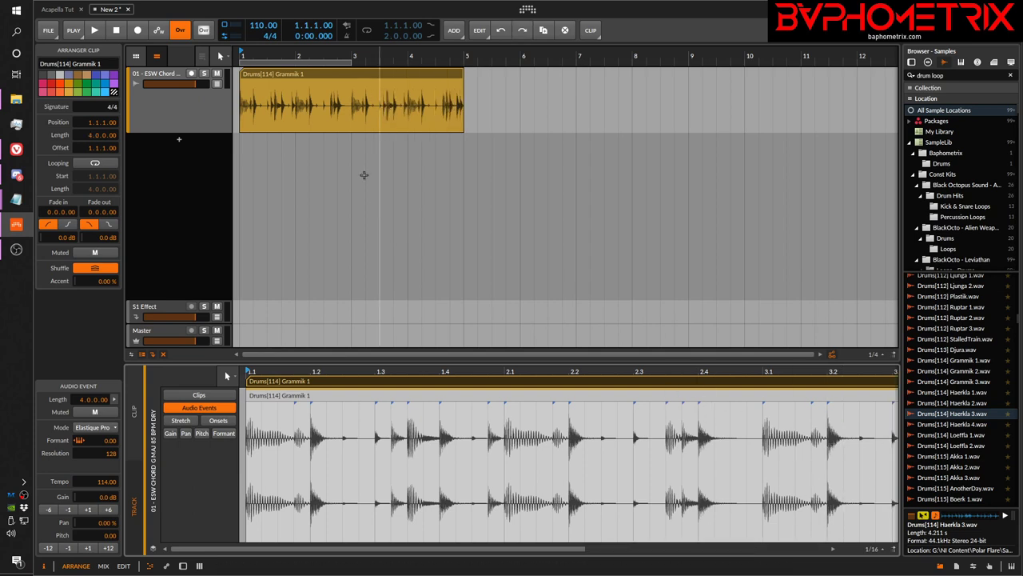
{"action": "left_click", "coordinate": [365, 72]}
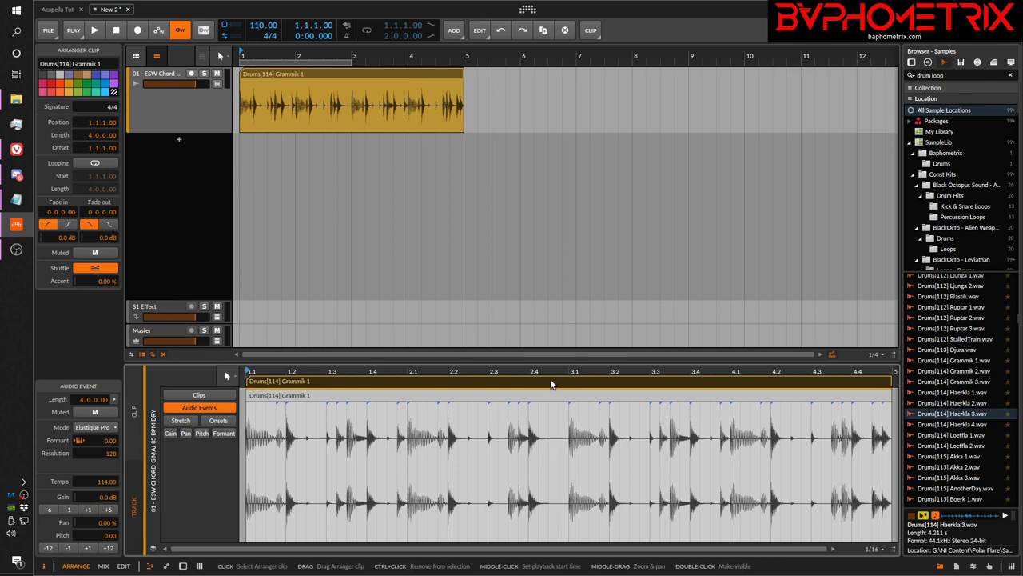
- Open the Grammik 1 clip in clip view and add the Haerkla 3 sample to the track at bar 7
{"action": "left_click", "coordinate": [134, 419]}
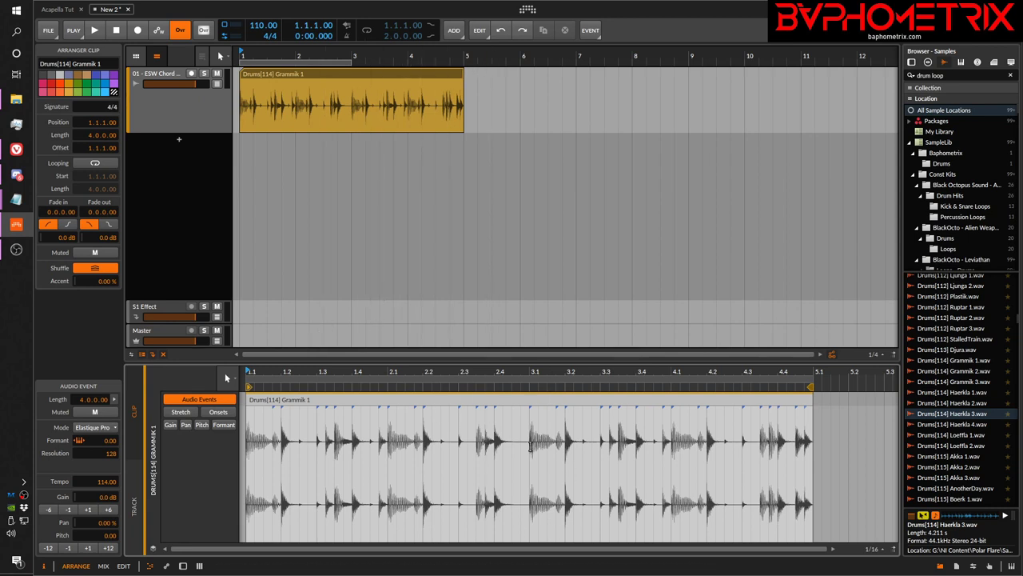
{"action": "left_click_drag", "start_coordinate": [572, 372], "coordinate": [548, 379]}
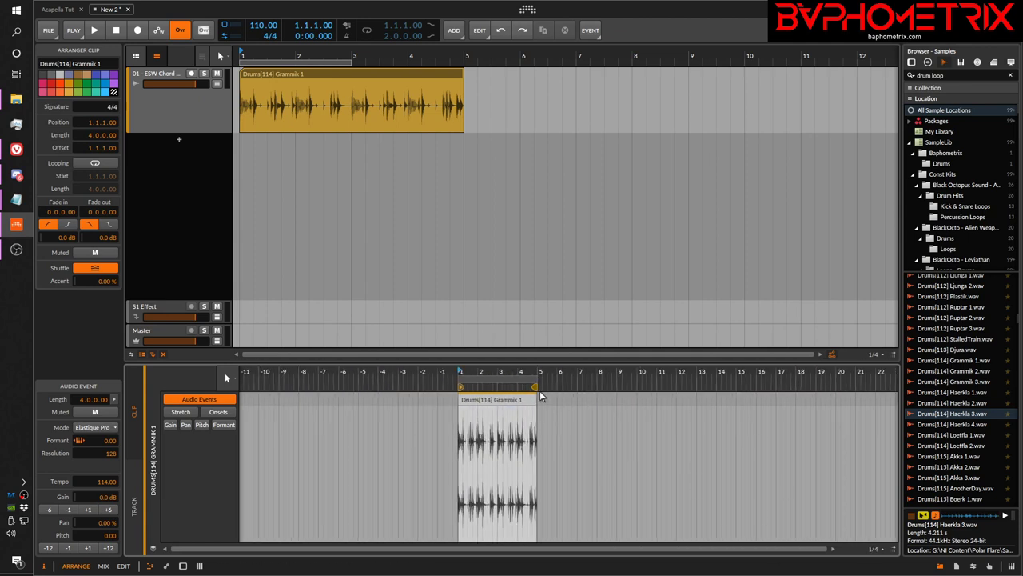
{"action": "left_click_drag", "start_coordinate": [933, 420], "coordinate": [580, 100]}
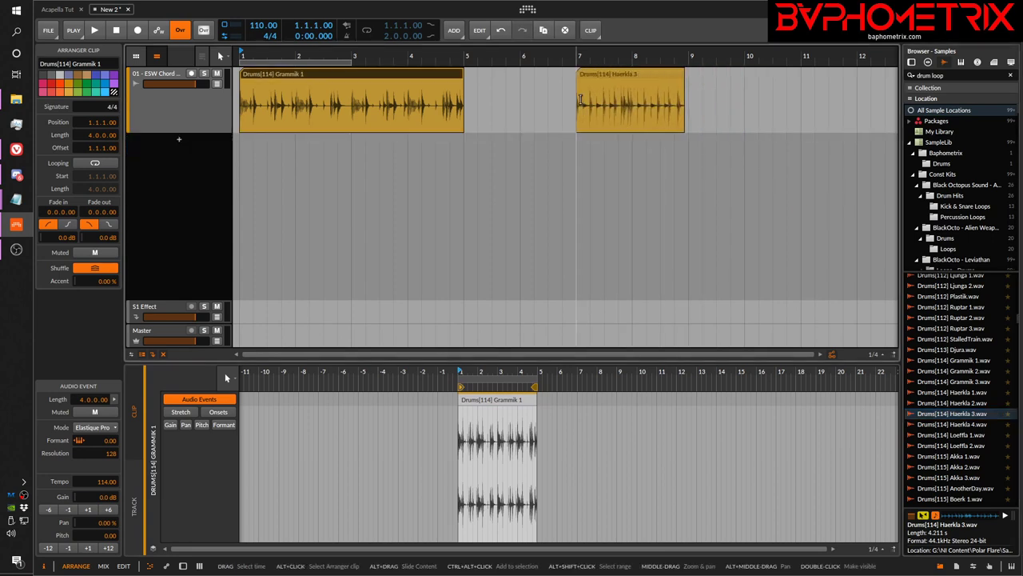
{"action": "left_click_drag", "start_coordinate": [523, 372], "coordinate": [524, 463]}
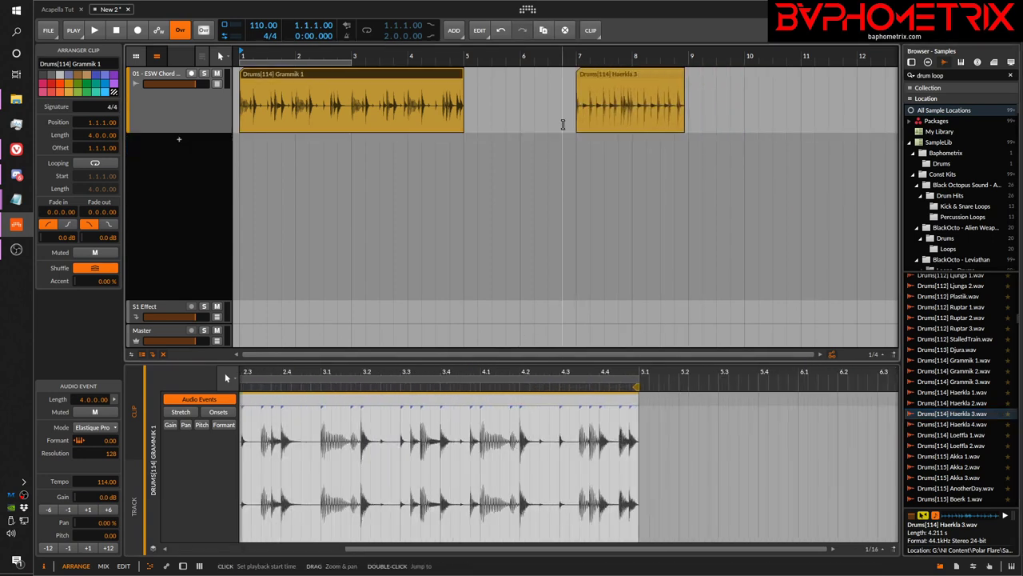
- Examine the Haerkla 3 and Grammik 1 clips individually in clip view, and inspect the Grammik 1 audio event
{"action": "left_click", "coordinate": [608, 73]}
{"action": "left_click", "coordinate": [428, 77]}
{"action": "double_click", "coordinate": [427, 77]}
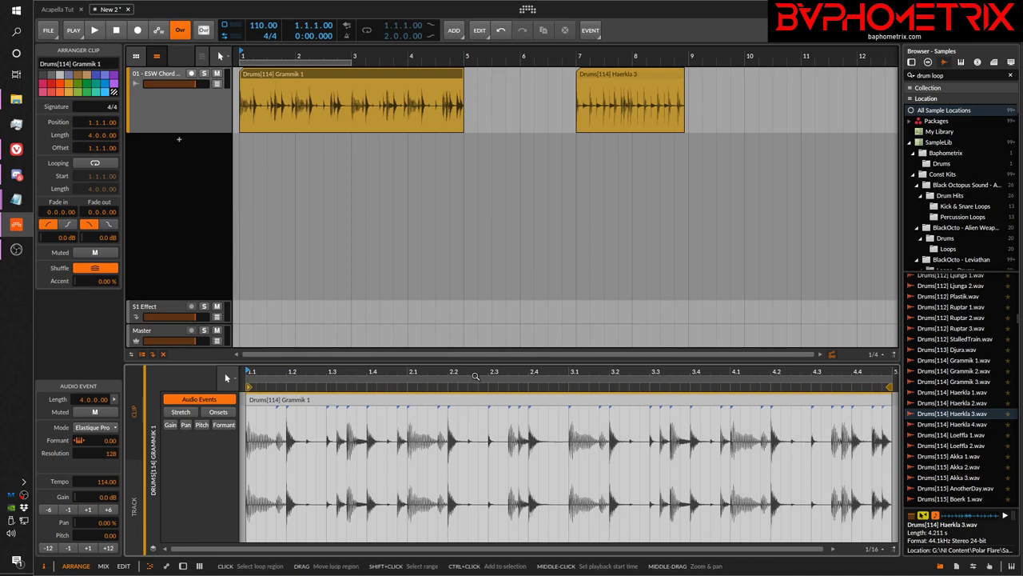
{"action": "left_click_drag", "start_coordinate": [481, 373], "coordinate": [510, 397]}
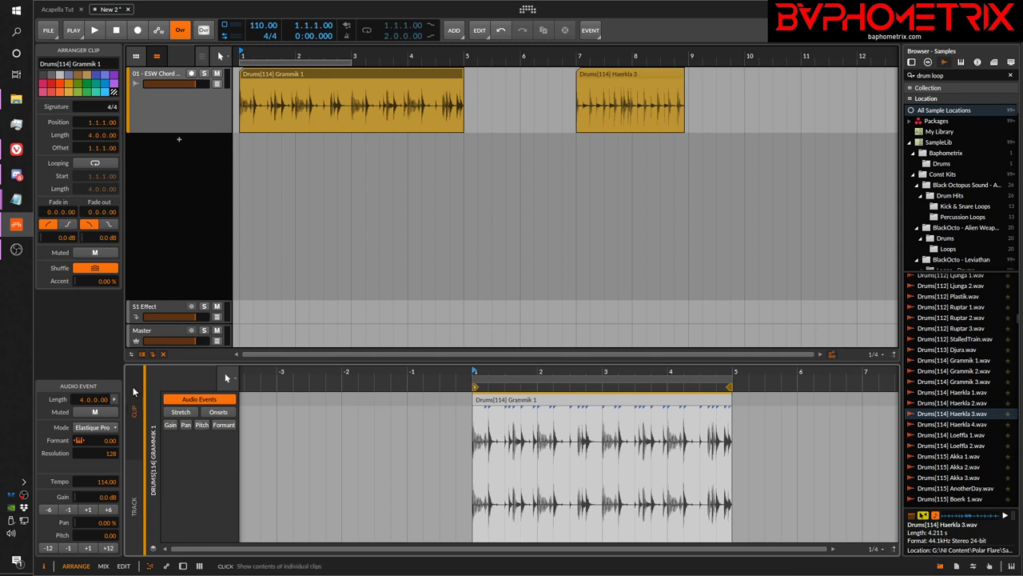
{"action": "left_click", "coordinate": [500, 399]}
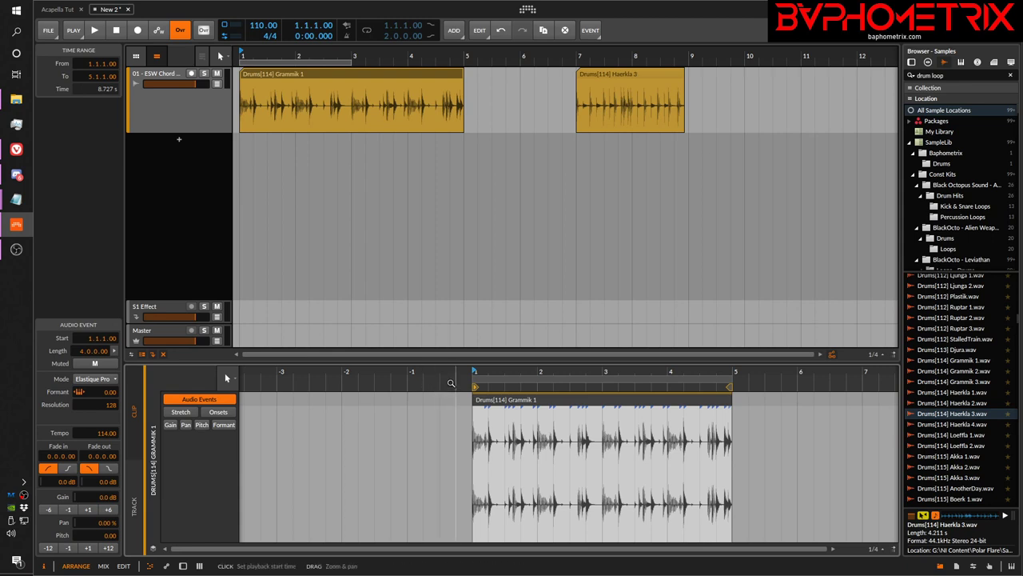
{"action": "left_click_drag", "start_coordinate": [483, 373], "coordinate": [226, 378]}
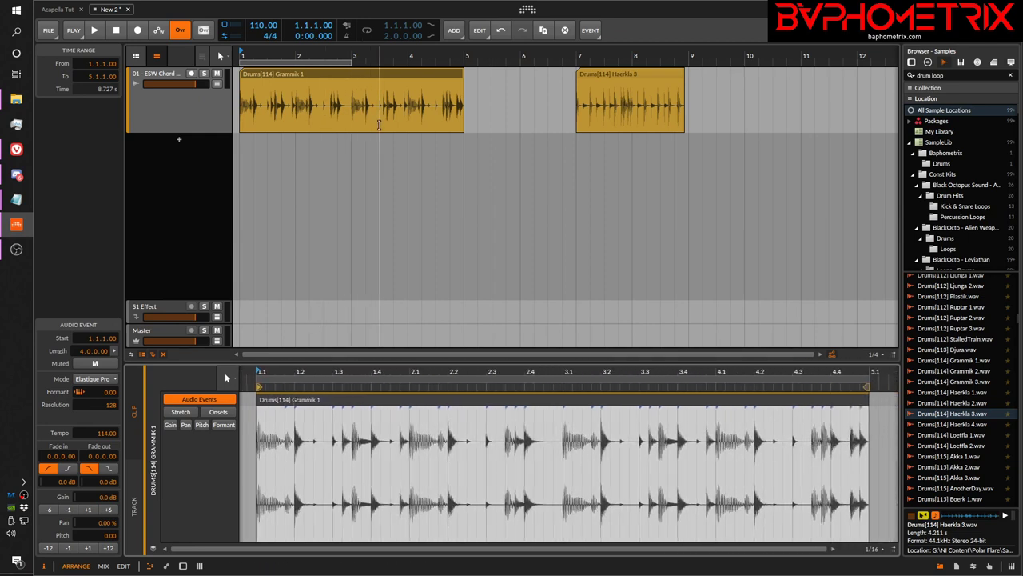
- Delete the Haerkla 3 clip at bar 7 and bring the Grammik 1 clip back into clip view
{"action": "left_click", "coordinate": [618, 74]}
{"action": "key", "text": "Delete"}
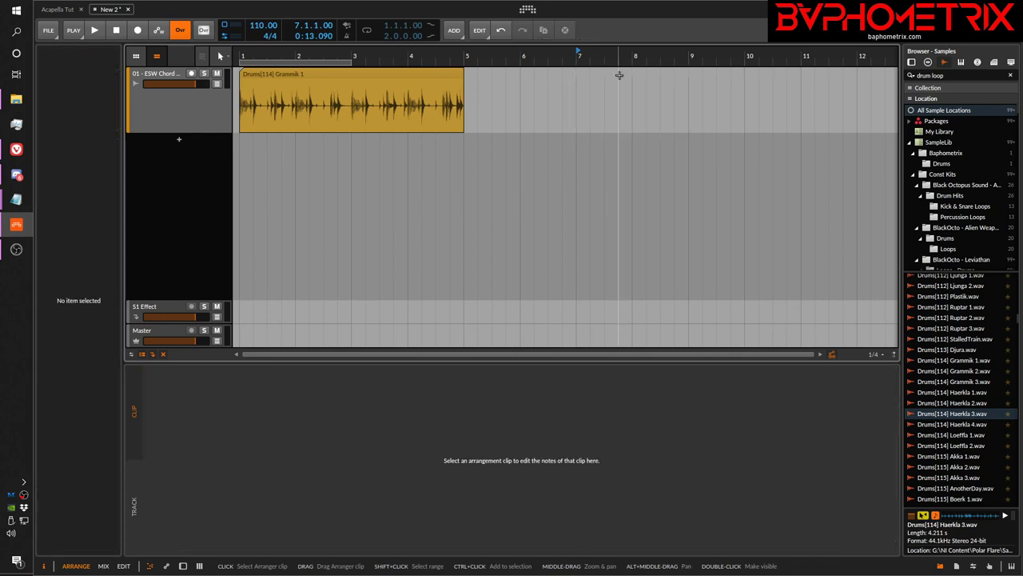
{"action": "left_click", "coordinate": [377, 80]}
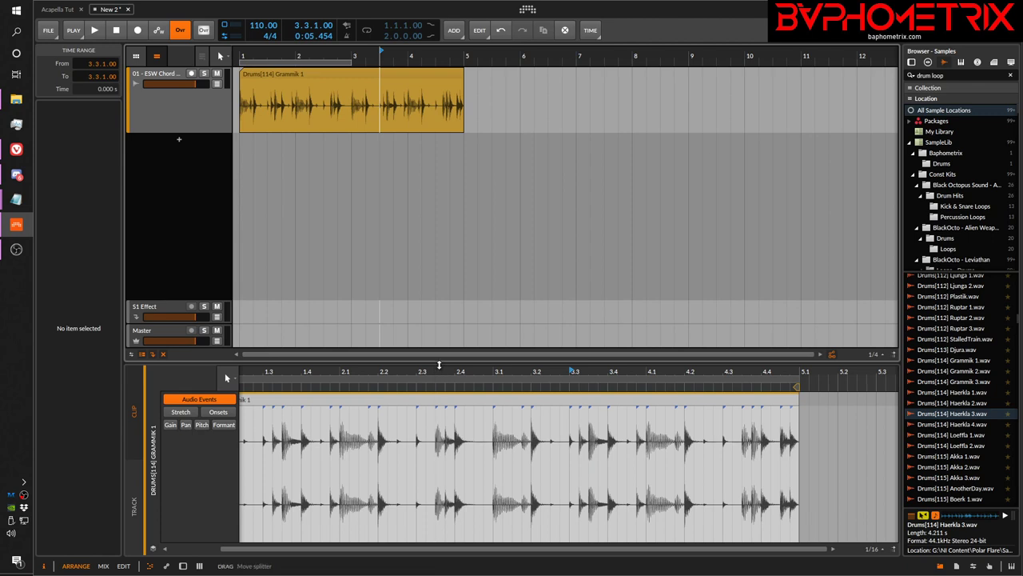
{"action": "left_click", "coordinate": [383, 73]}
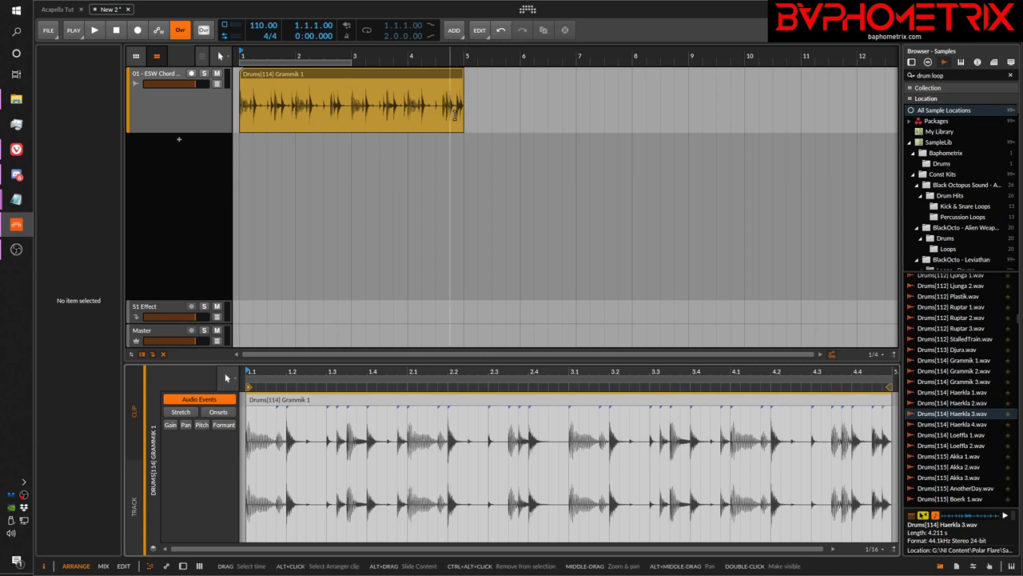
- Play the end of the Grammik 1 clip from 4.3 and stop playback
{"action": "left_click_drag", "start_coordinate": [454, 56], "coordinate": [415, 76]}
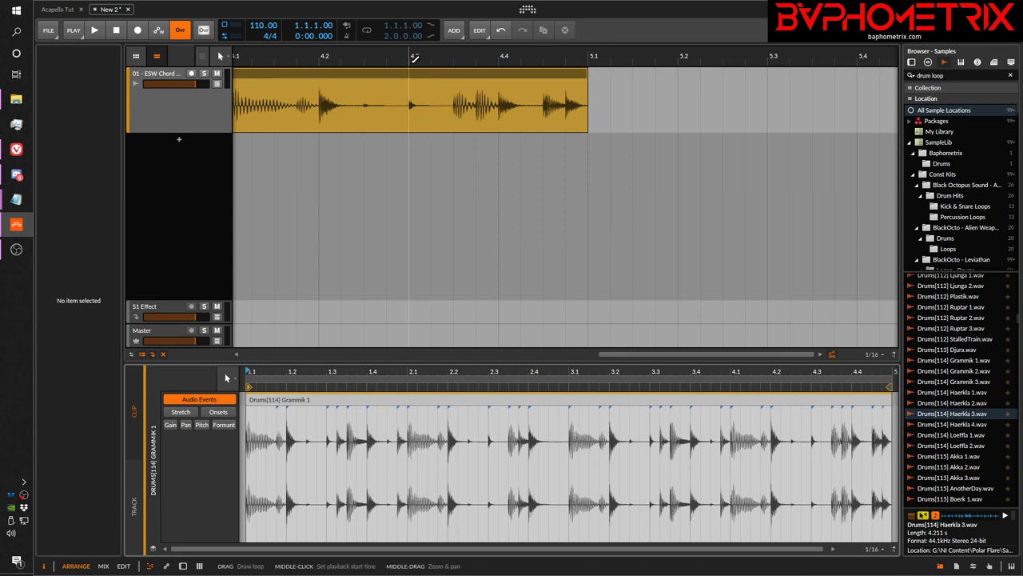
{"action": "key", "text": "space"}
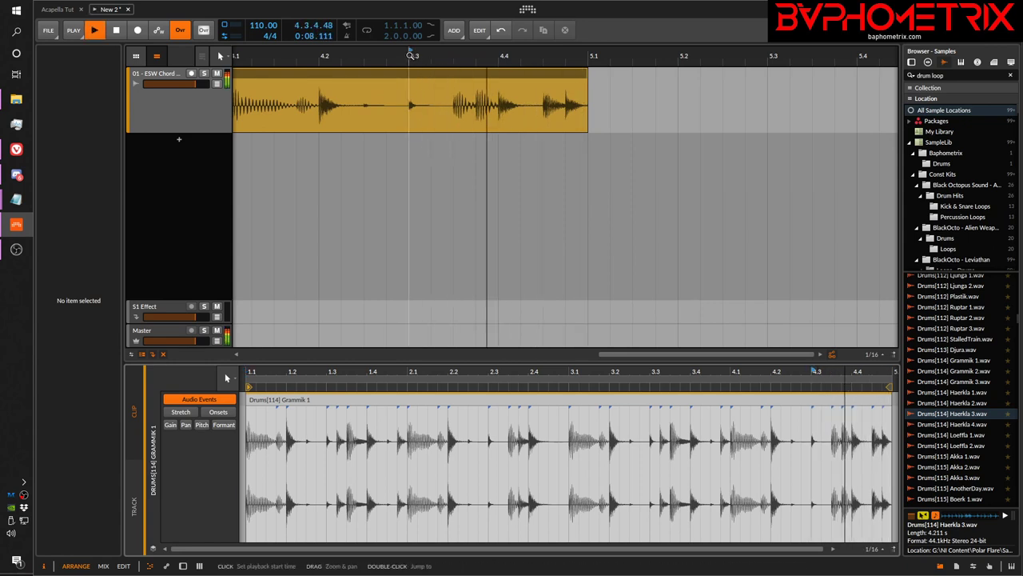
{"action": "key", "text": "space"}
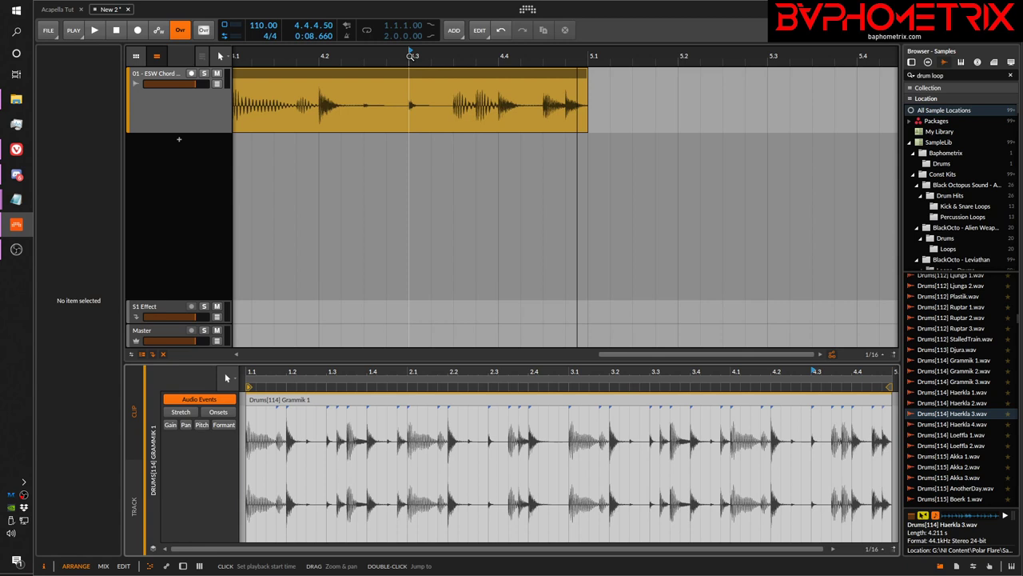
{"action": "left_click_drag", "start_coordinate": [411, 56], "coordinate": [404, 28]}
{"action": "left_click_drag", "start_coordinate": [559, 52], "coordinate": [455, 32]}
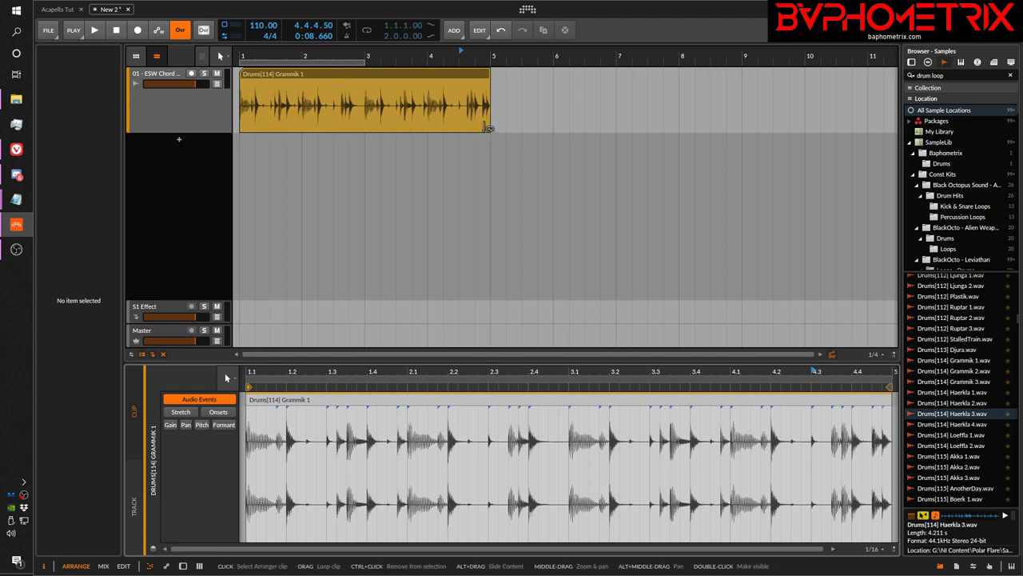
- Loop the Grammik 1 clip out to a length of 8.0.0.00 in the arranger and shorten it back to 4.0.0.00
{"action": "left_click_drag", "start_coordinate": [490, 124], "coordinate": [741, 120]}
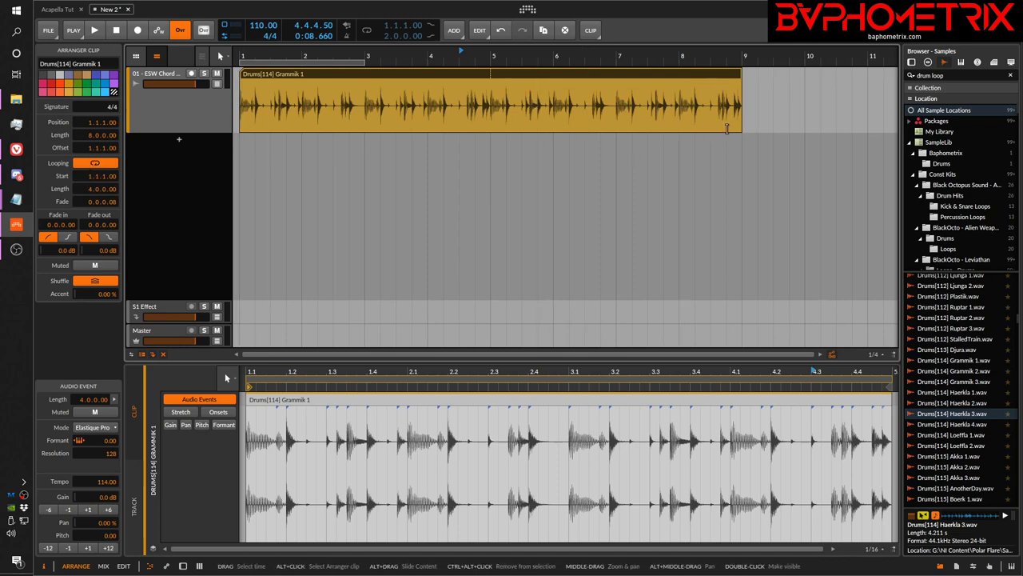
{"action": "left_click_drag", "start_coordinate": [741, 126], "coordinate": [487, 126]}
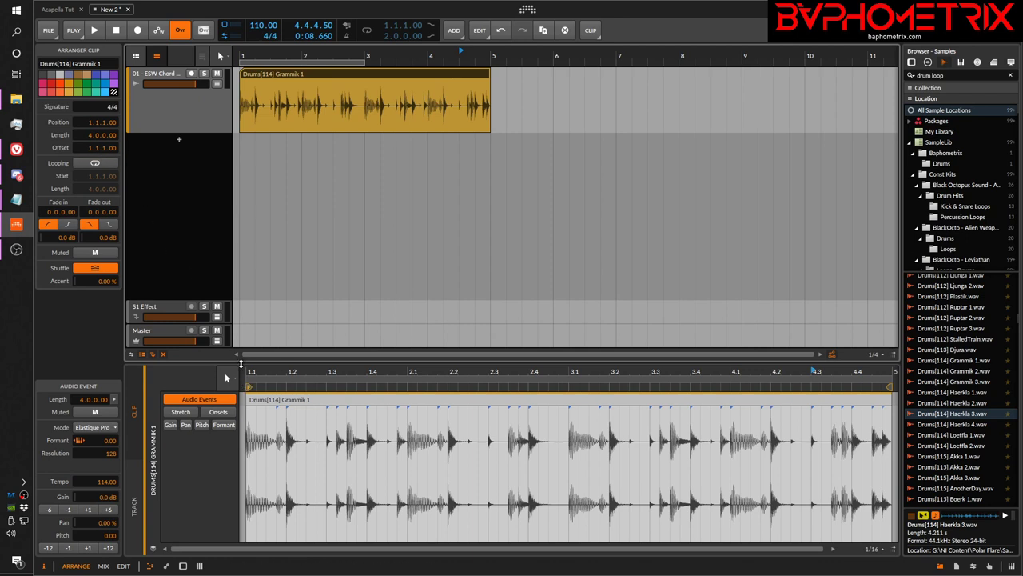
- Move the Grammik 1 clip's start marker to 4.3.1.00 in clip view, and reposition the clip at 4.3.1.00 in the arranger
{"action": "left_click_drag", "start_coordinate": [247, 386], "coordinate": [815, 402]}
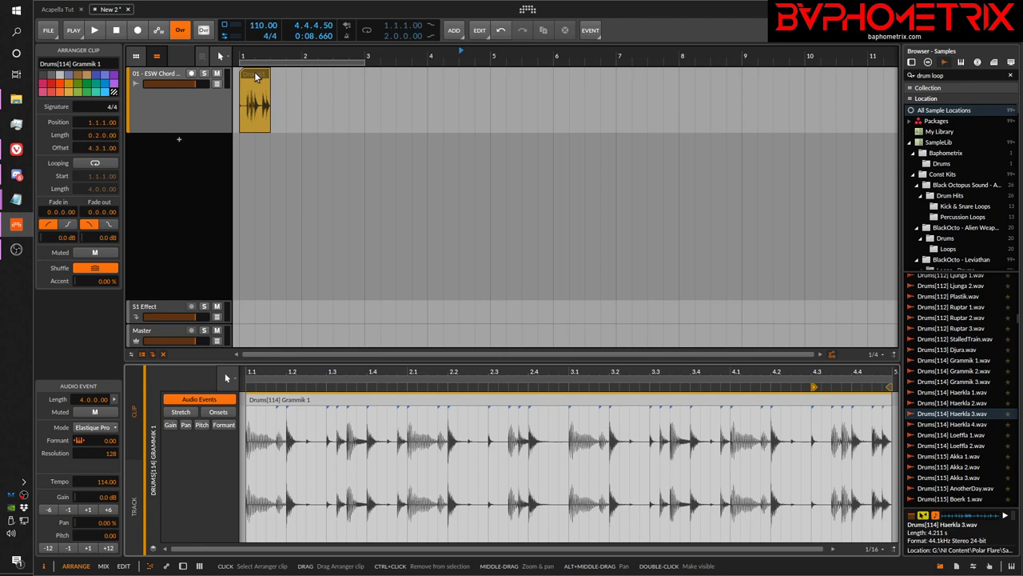
{"action": "left_click_drag", "start_coordinate": [256, 76], "coordinate": [285, 76]}
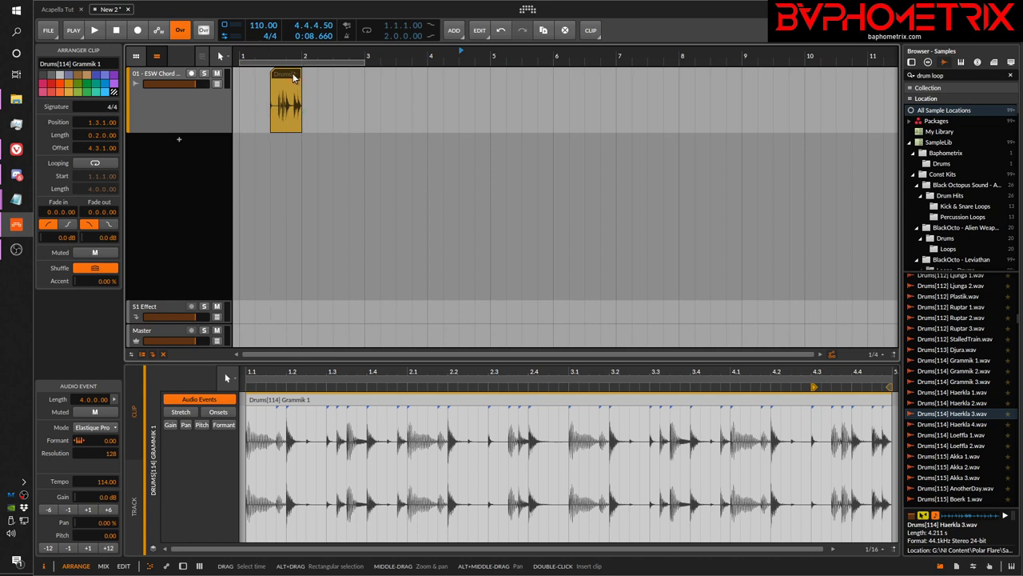
{"action": "left_click_drag", "start_coordinate": [287, 76], "coordinate": [474, 101]}
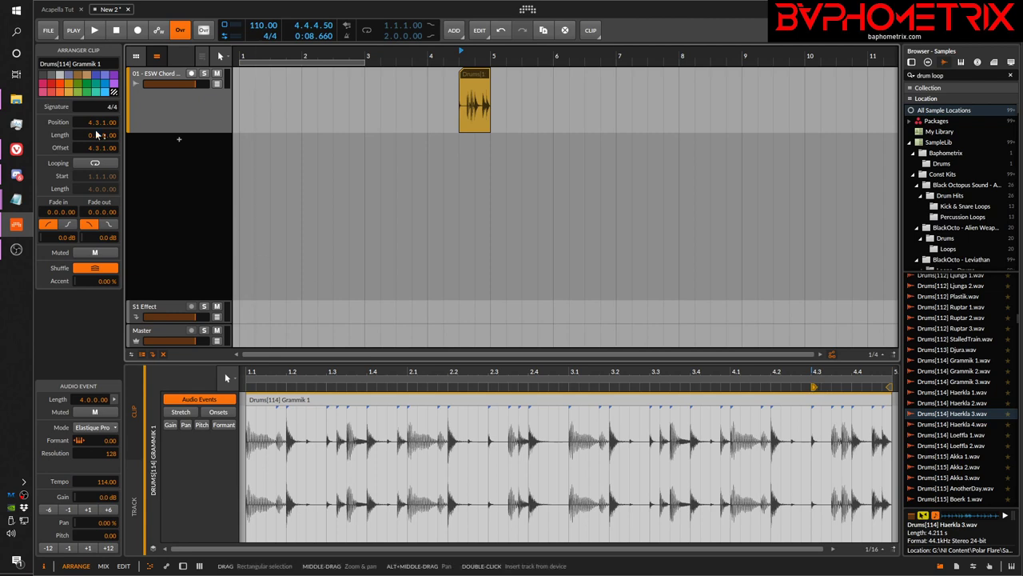
- Enable looping on the Grammik 1 clip and loop it out to a length of 8.2.0.00 in the arranger
{"action": "left_click", "coordinate": [93, 164]}
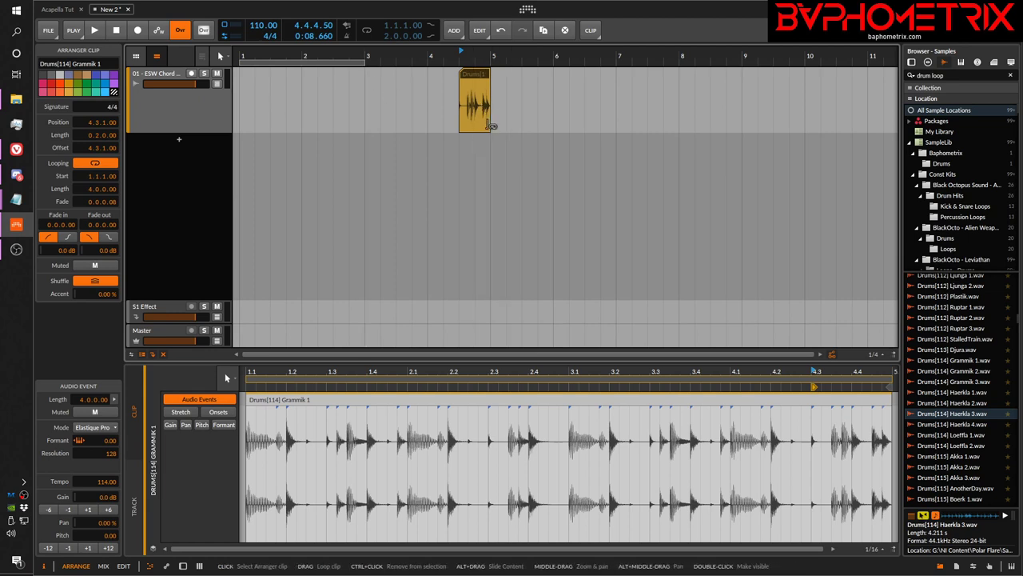
{"action": "left_click_drag", "start_coordinate": [565, 54], "coordinate": [370, 59]}
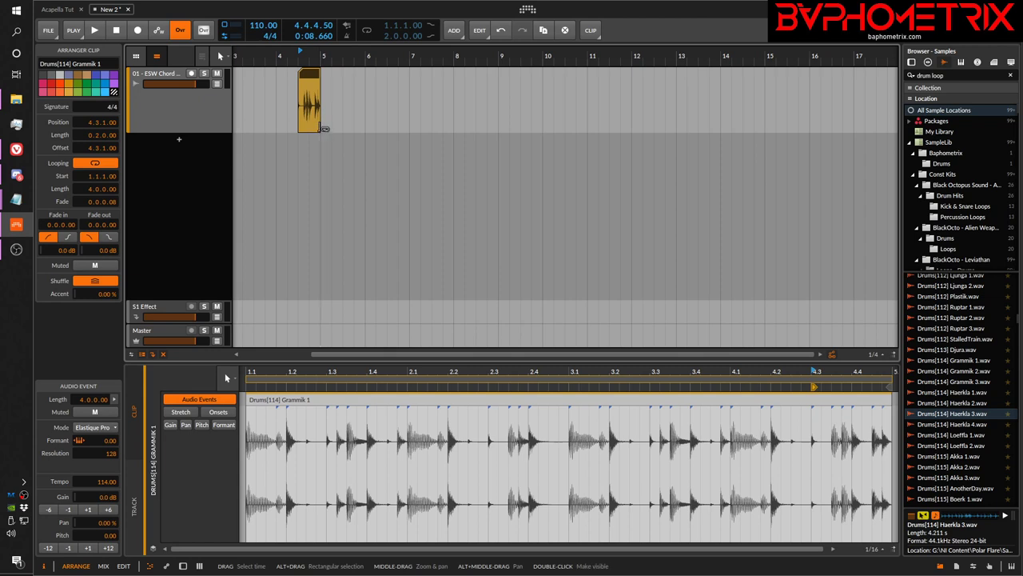
{"action": "left_click_drag", "start_coordinate": [320, 130], "coordinate": [677, 131]}
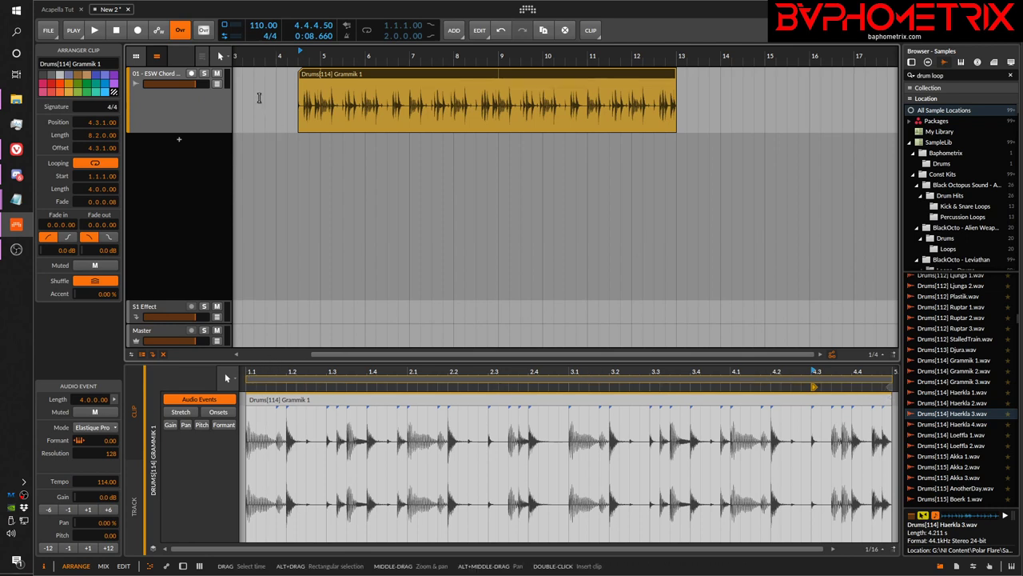
- Play the looped Grammik 1 clip from 4.1.1.00 and stop playback
{"action": "left_click", "coordinate": [279, 57]}
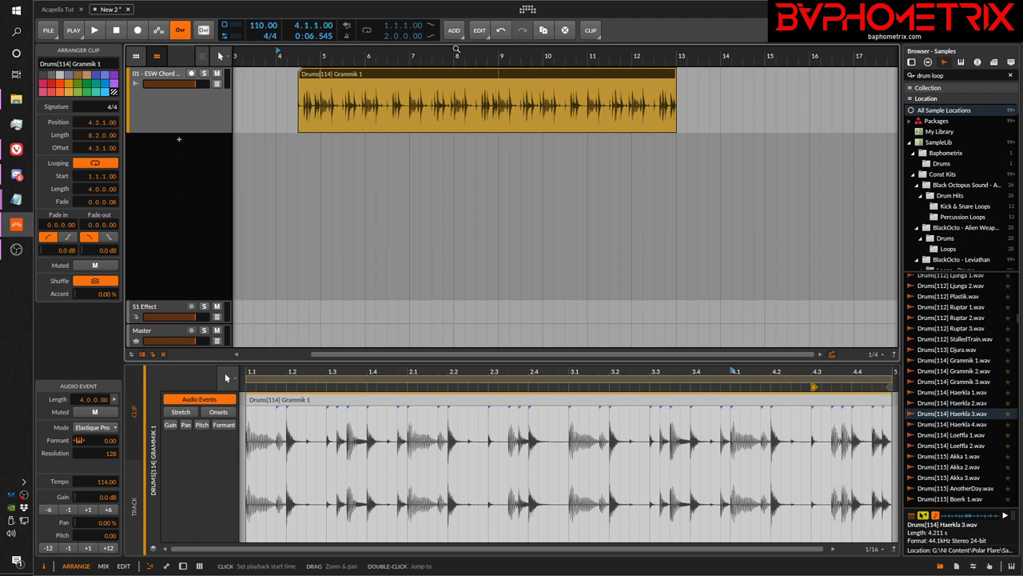
{"action": "key", "text": "space"}
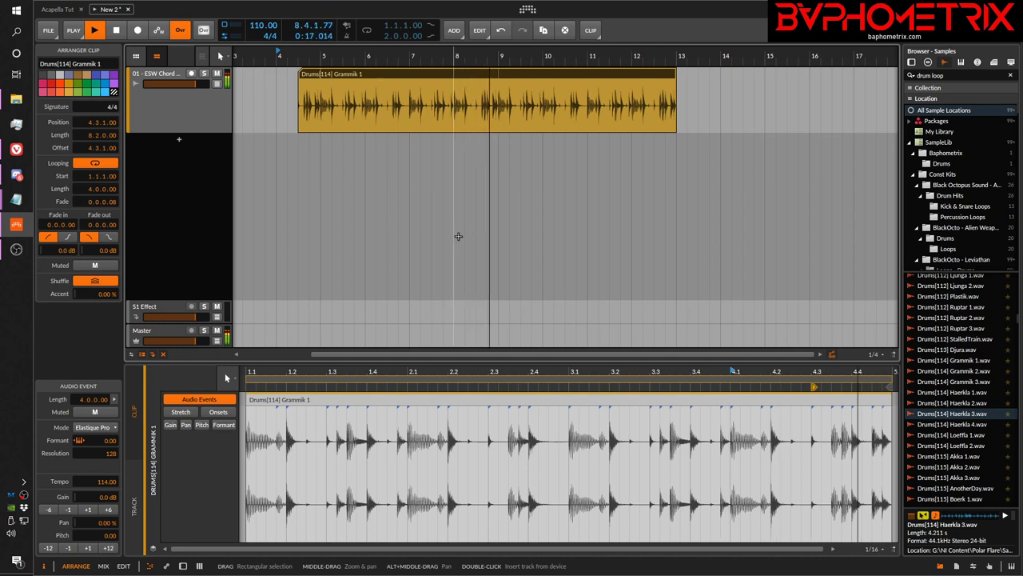
{"action": "key", "text": "space"}
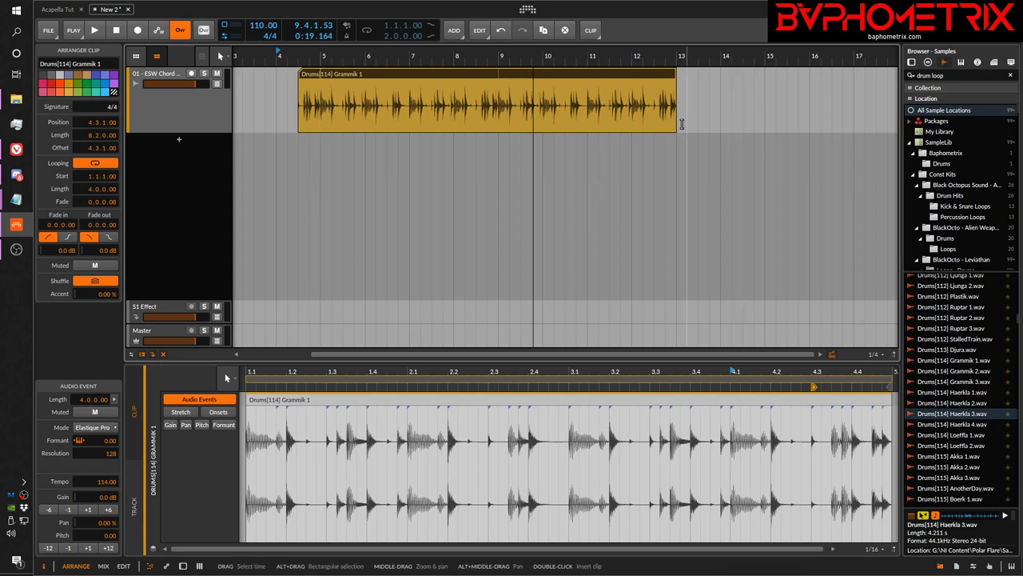
- Shorten the Grammik 1 clip to 0.2.0.00 with looping off, and duplicate it to 5.1.1.00
{"action": "left_click_drag", "start_coordinate": [679, 125], "coordinate": [321, 120]}
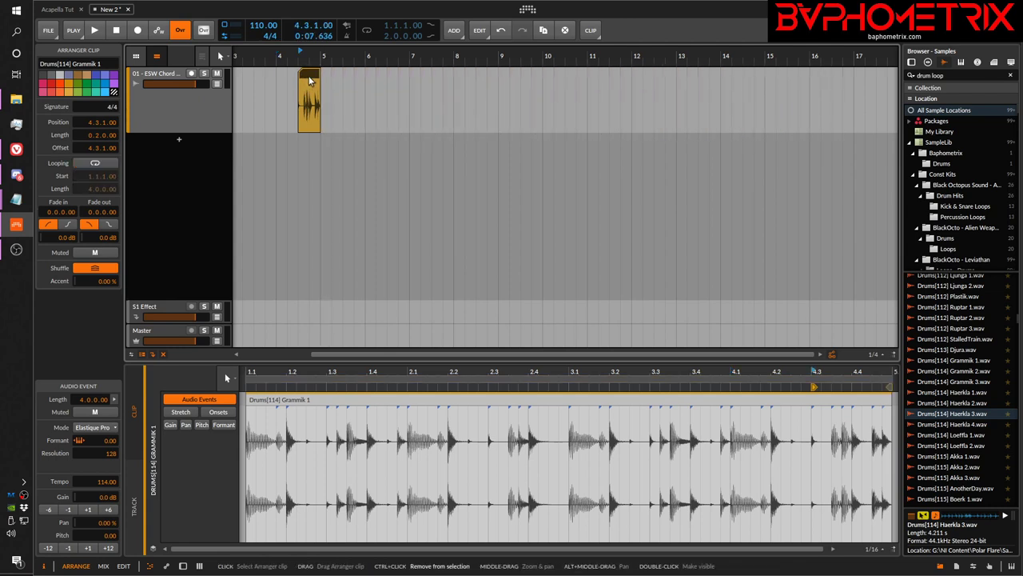
{"action": "key", "text": "ctrl+d"}
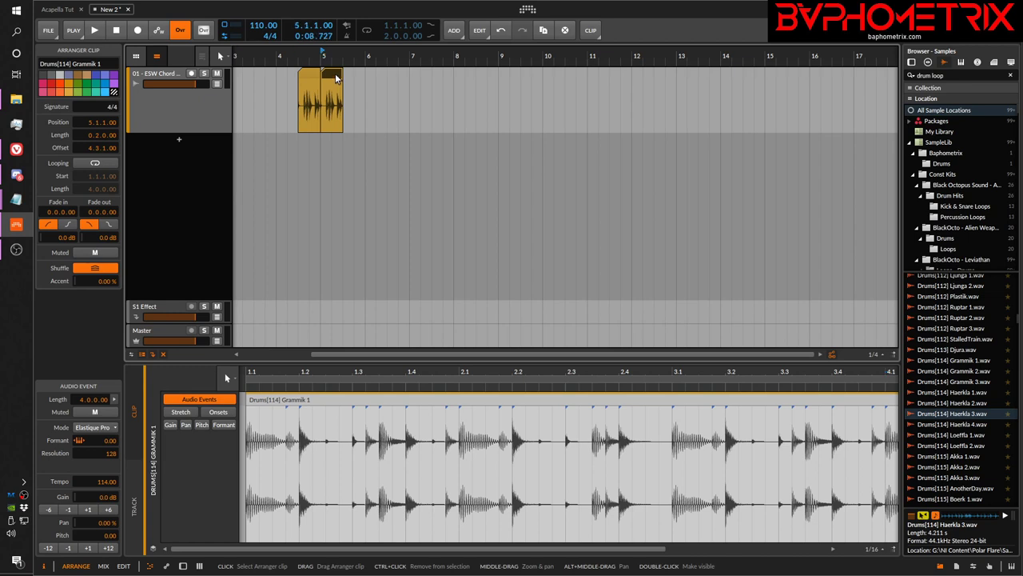
{"action": "left_click", "coordinate": [335, 75], "text": "ctrl"}
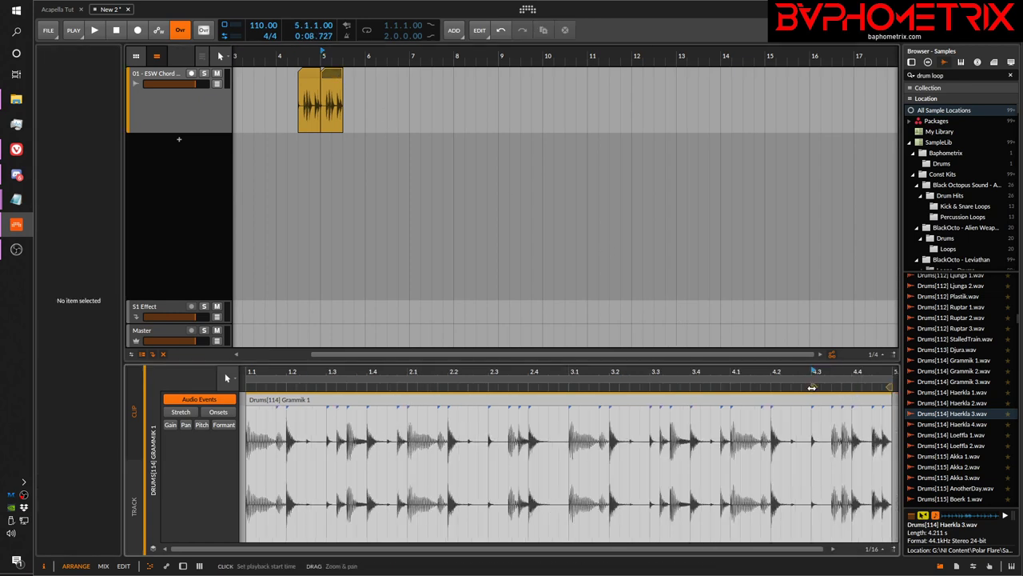
{"action": "left_click", "coordinate": [335, 75]}
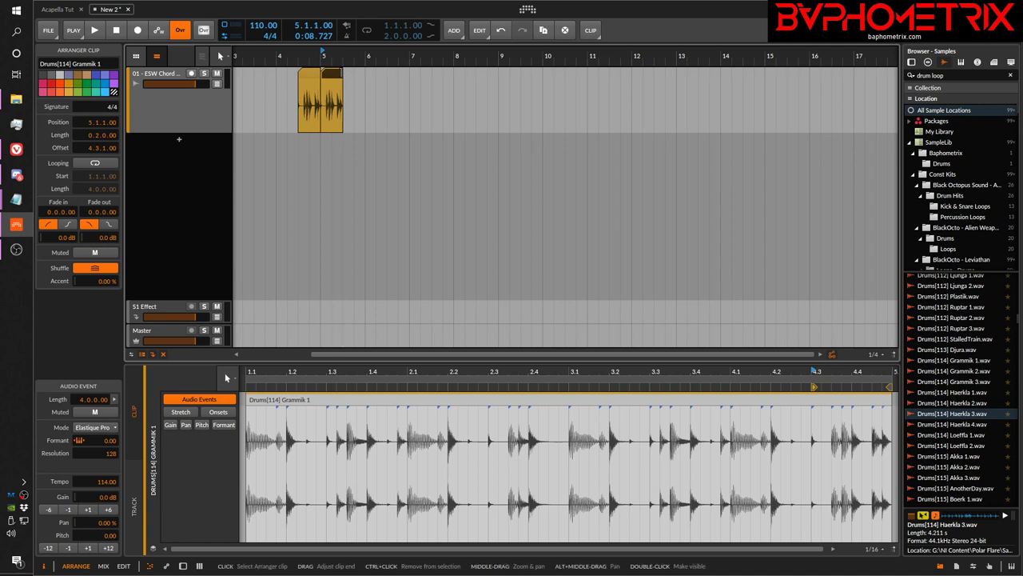
{"action": "left_click_drag", "start_coordinate": [342, 74], "coordinate": [345, 108]}
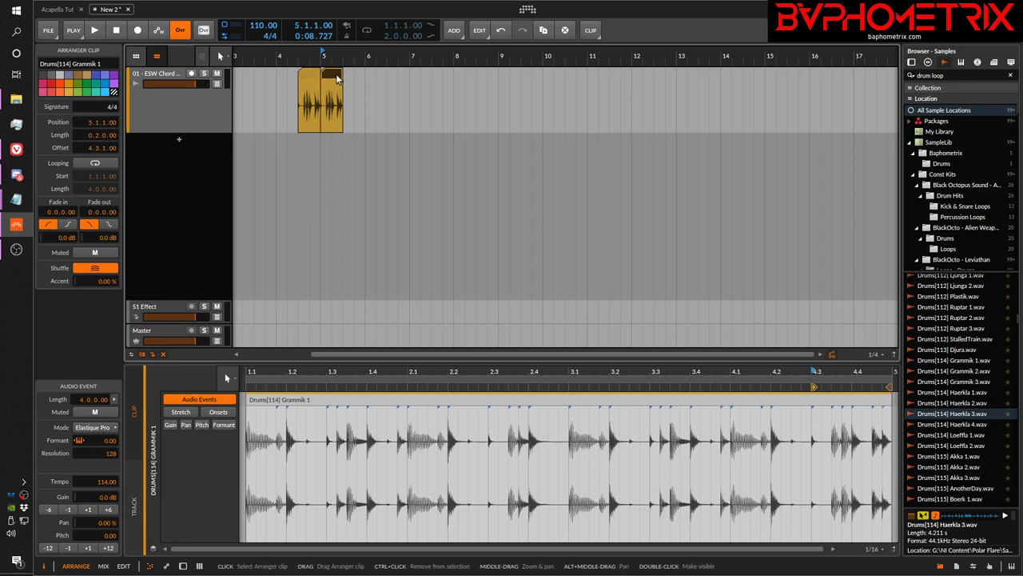
- Delete the duplicate at 5.1.1.00 and duplicate the original Grammik 1 clip again with looping on
{"action": "key", "text": "Delete"}
{"action": "left_click", "coordinate": [312, 76]}
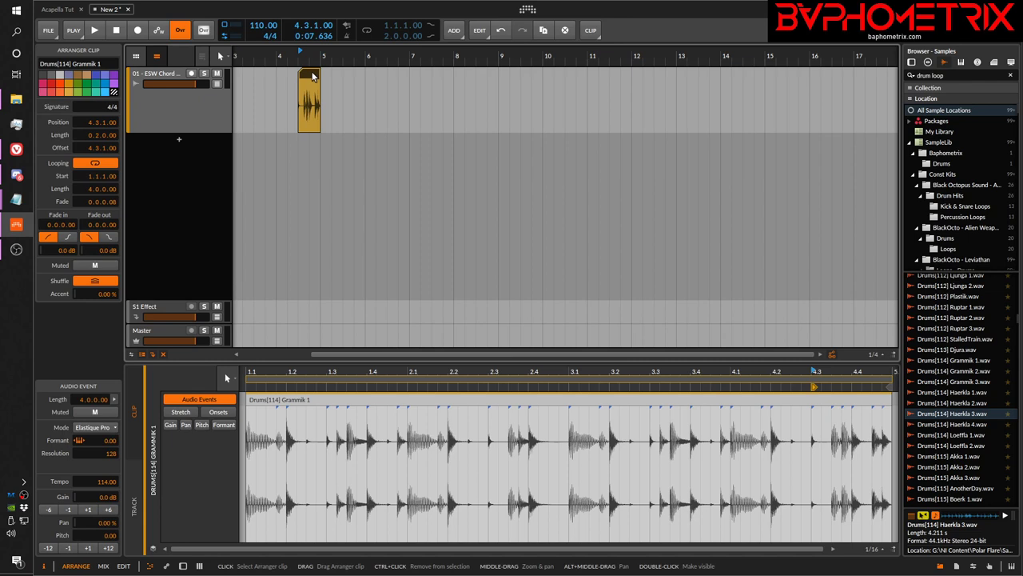
{"action": "key", "text": "ctrl+d"}
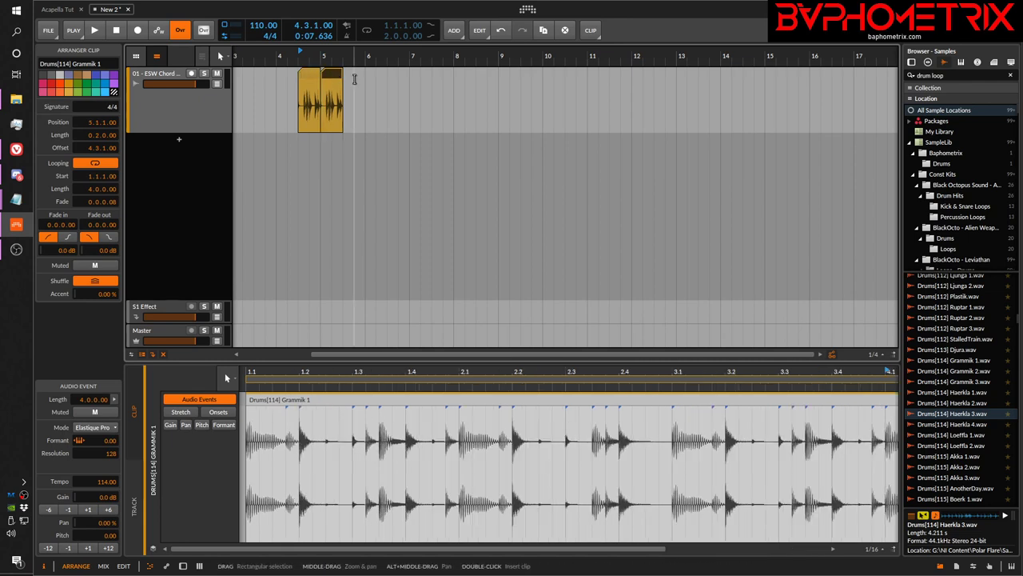
{"action": "left_click", "coordinate": [331, 77]}
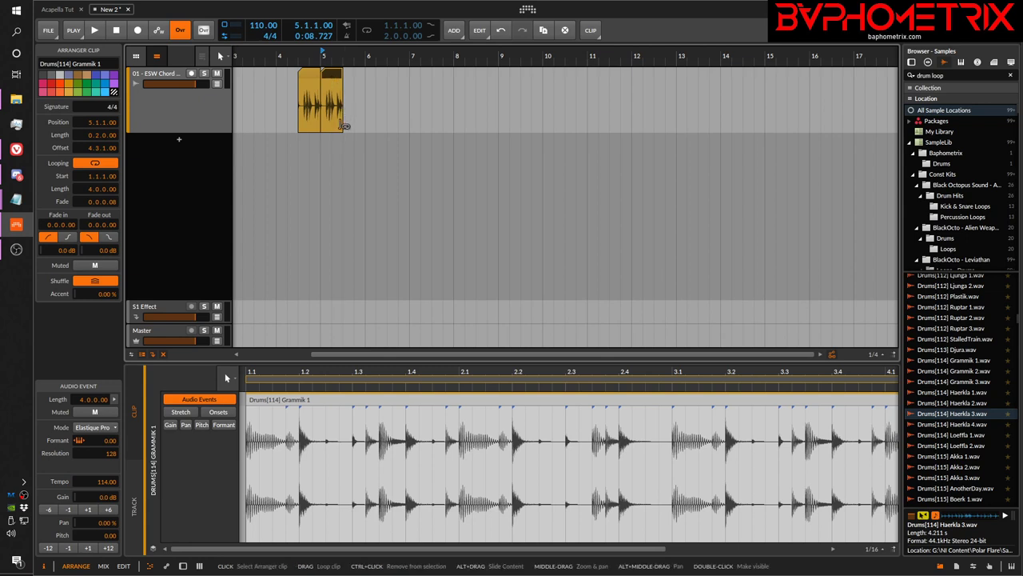
{"action": "mouse_move", "coordinate": [343, 125]}
{"action": "left_mouse_down"}
{"action": "mouse_move", "coordinate": [633, 120]}
{"action": "mouse_move", "coordinate": [331, 134]}
{"action": "mouse_move", "coordinate": [344, 132]}
{"action": "left_mouse_up"}
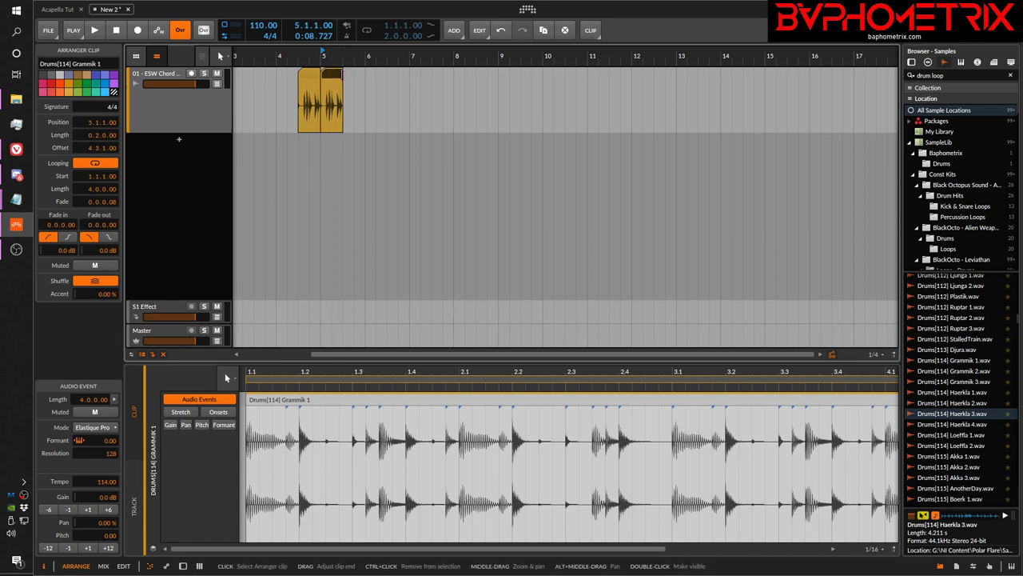
- Try lengthening the duplicate at 5.1.1.00 to 0.3.0.00 with looping on, try lengthening it with looping off, and undo the changes
{"action": "mouse_move", "coordinate": [342, 74]}
{"action": "left_mouse_down"}
{"action": "mouse_move", "coordinate": [450, 75]}
{"action": "mouse_move", "coordinate": [354, 76]}
{"action": "left_mouse_up"}
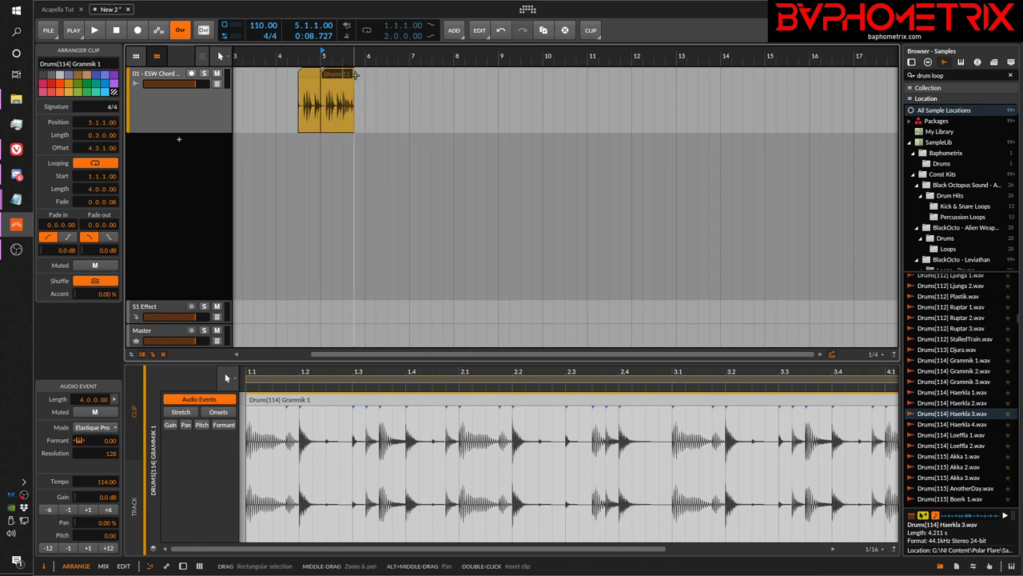
{"action": "key", "text": "ctrl+z"}
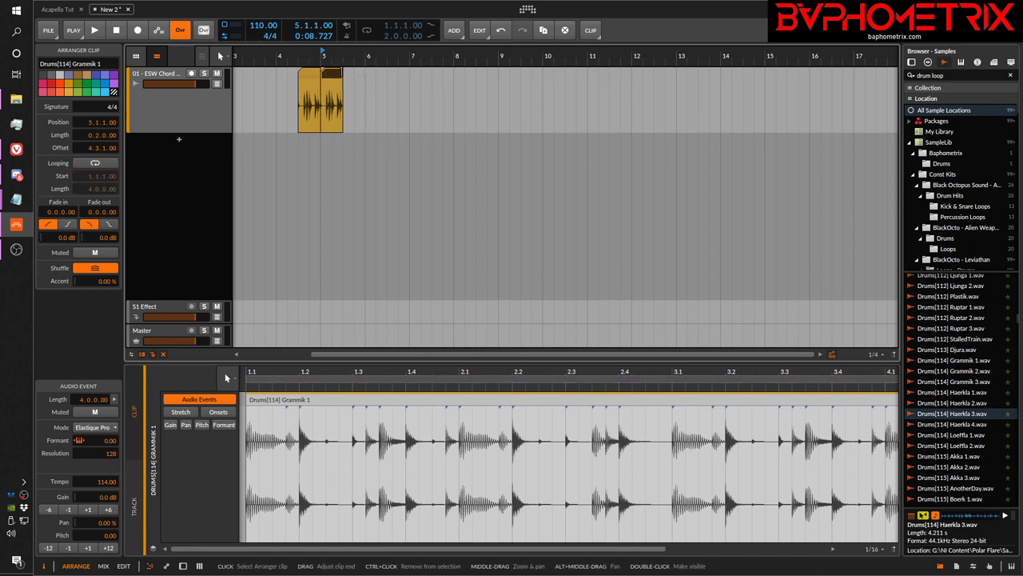
{"action": "left_click_drag", "start_coordinate": [342, 74], "coordinate": [445, 72]}
{"action": "left_click_drag", "start_coordinate": [346, 73], "coordinate": [343, 72]}
{"action": "key", "text": "ctrl+z"}
- Lengthen the original looping Grammik 1 clip to 0.3.0.00 from its end and shorten it back to 0.2.0.00
{"action": "left_click", "coordinate": [311, 76]}
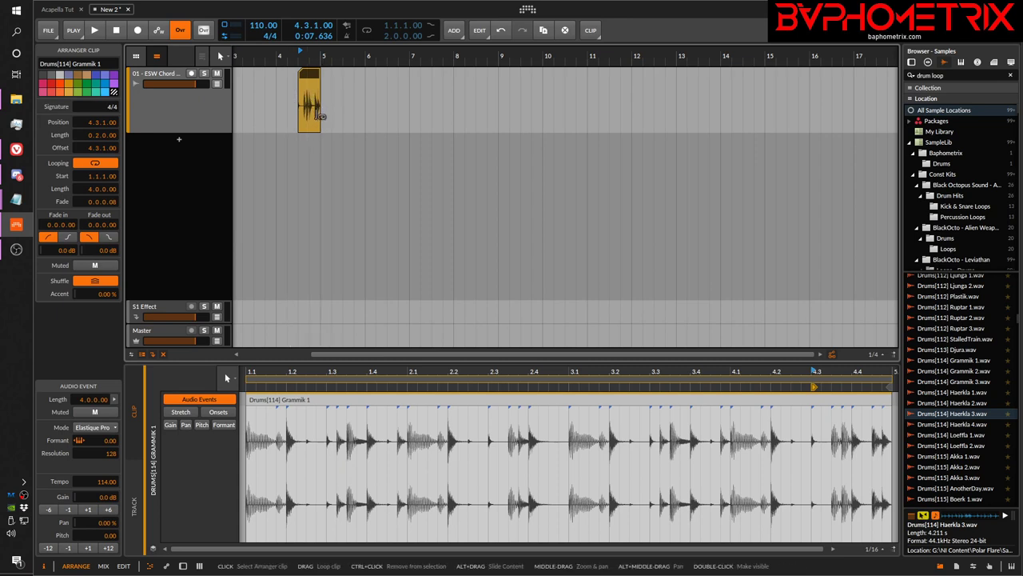
{"action": "left_click_drag", "start_coordinate": [321, 125], "coordinate": [322, 102]}
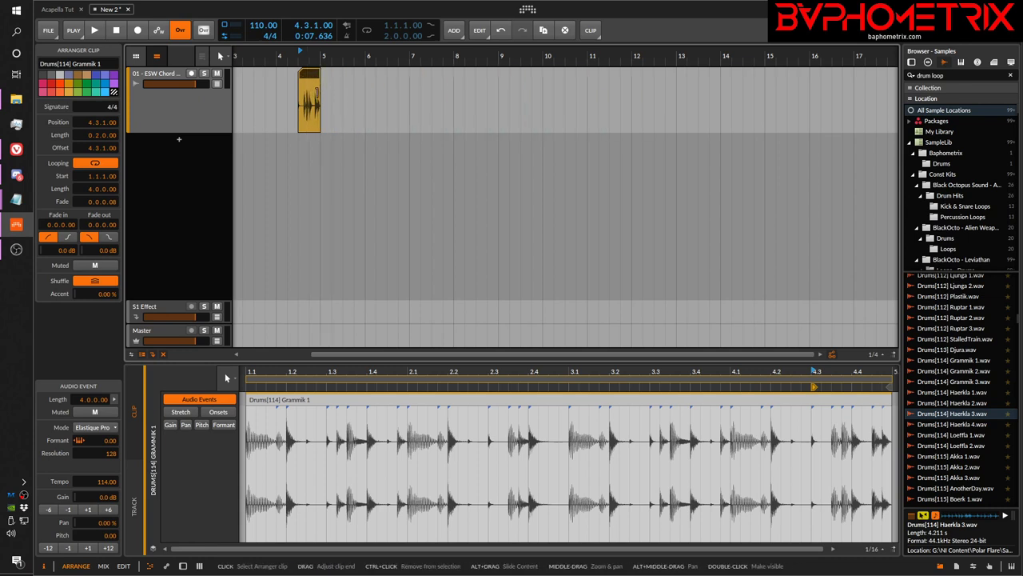
{"action": "mouse_move", "coordinate": [319, 94]}
{"action": "left_mouse_down"}
{"action": "mouse_move", "coordinate": [357, 95]}
{"action": "mouse_move", "coordinate": [320, 95]}
{"action": "left_mouse_up"}
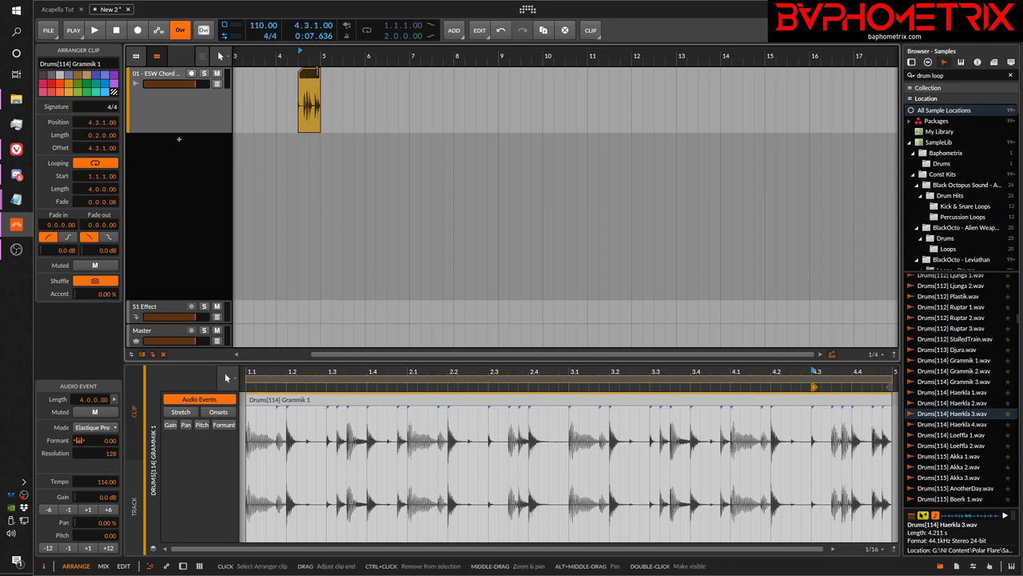
{"action": "mouse_move", "coordinate": [320, 71]}
{"action": "left_mouse_down"}
{"action": "mouse_move", "coordinate": [376, 74]}
{"action": "mouse_move", "coordinate": [319, 75]}
{"action": "mouse_move", "coordinate": [343, 75]}
{"action": "mouse_move", "coordinate": [331, 75]}
{"action": "left_mouse_up"}
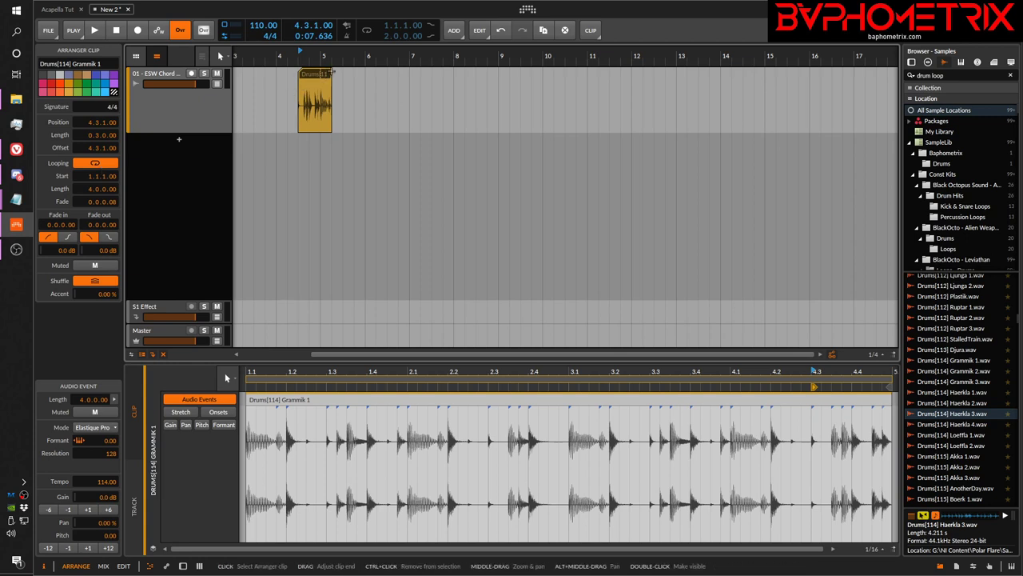
{"action": "left_click_drag", "start_coordinate": [331, 76], "coordinate": [320, 76]}
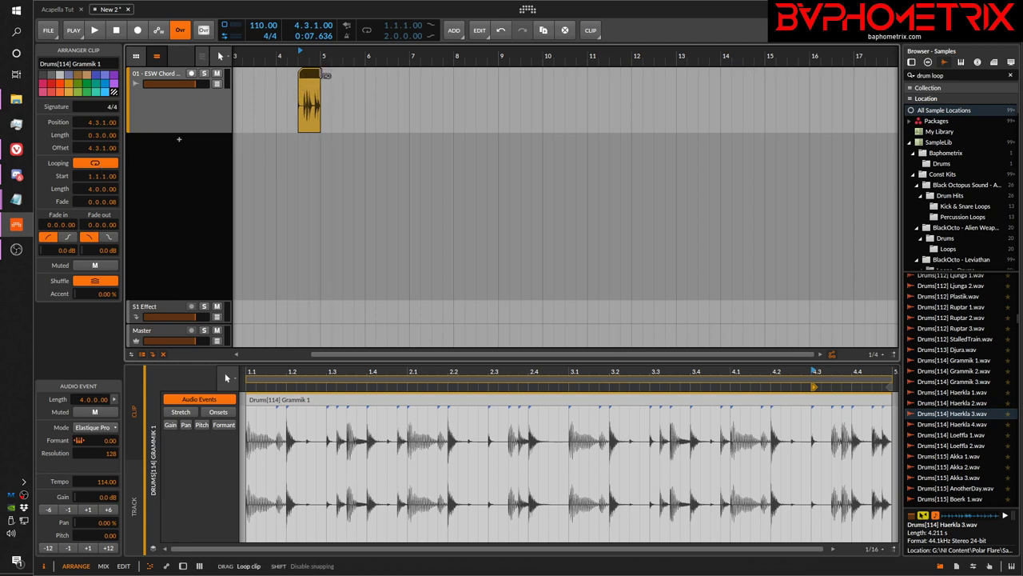
- Turn looping off for the Grammik 1 clip and extend its end to a length of 3.2.0.00
{"action": "left_click", "coordinate": [94, 162]}
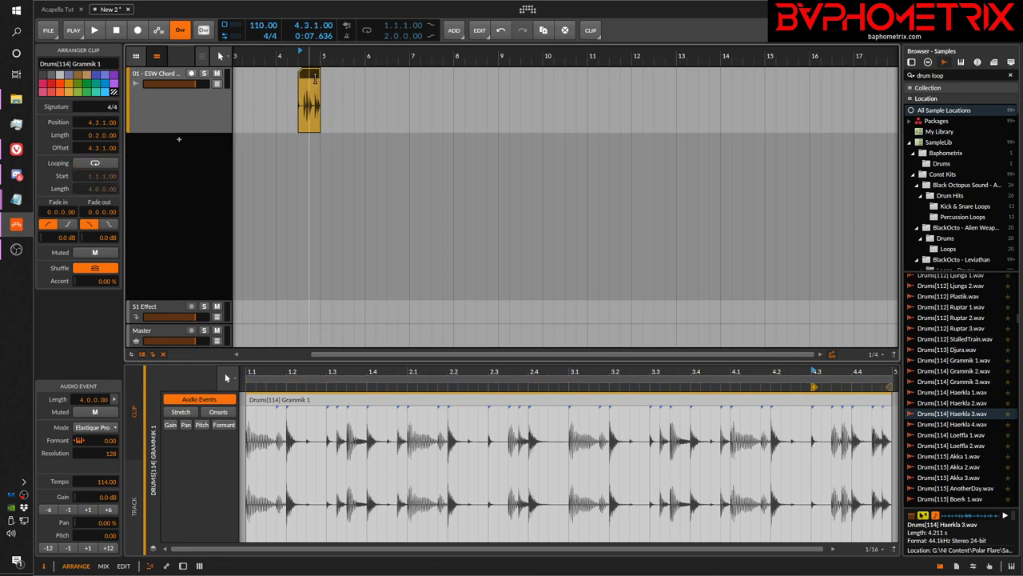
{"action": "left_click", "coordinate": [95, 164]}
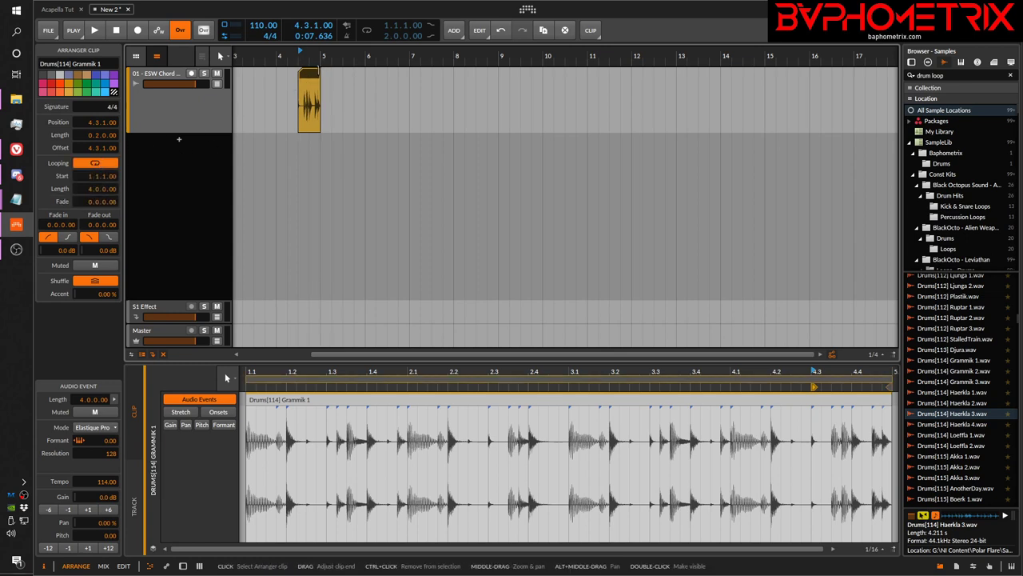
{"action": "mouse_move", "coordinate": [320, 73]}
{"action": "left_mouse_down"}
{"action": "mouse_move", "coordinate": [767, 68]}
{"action": "mouse_move", "coordinate": [860, 52]}
{"action": "mouse_move", "coordinate": [620, 70]}
{"action": "mouse_move", "coordinate": [324, 69]}
{"action": "left_mouse_up"}
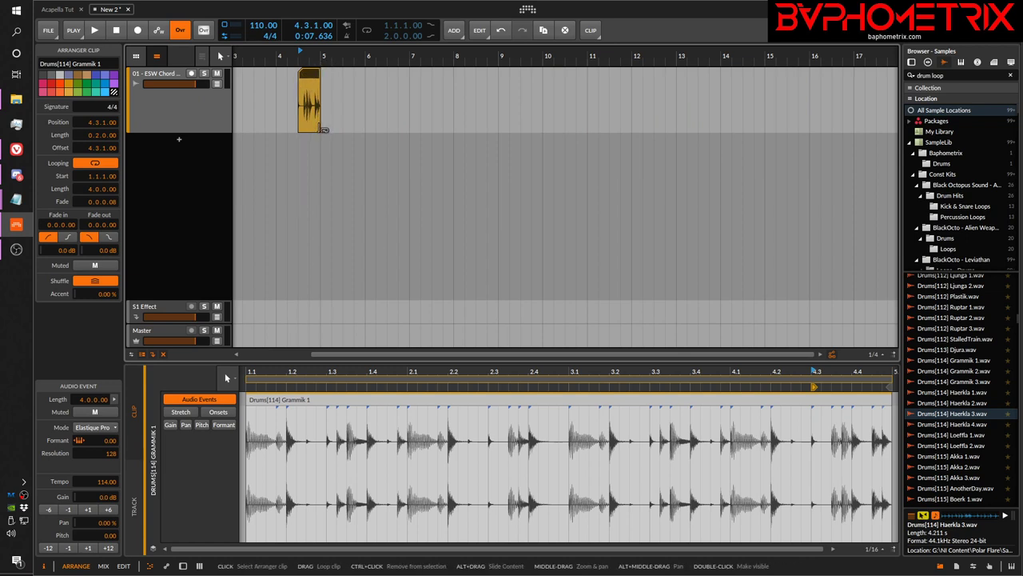
{"action": "left_click", "coordinate": [96, 163]}
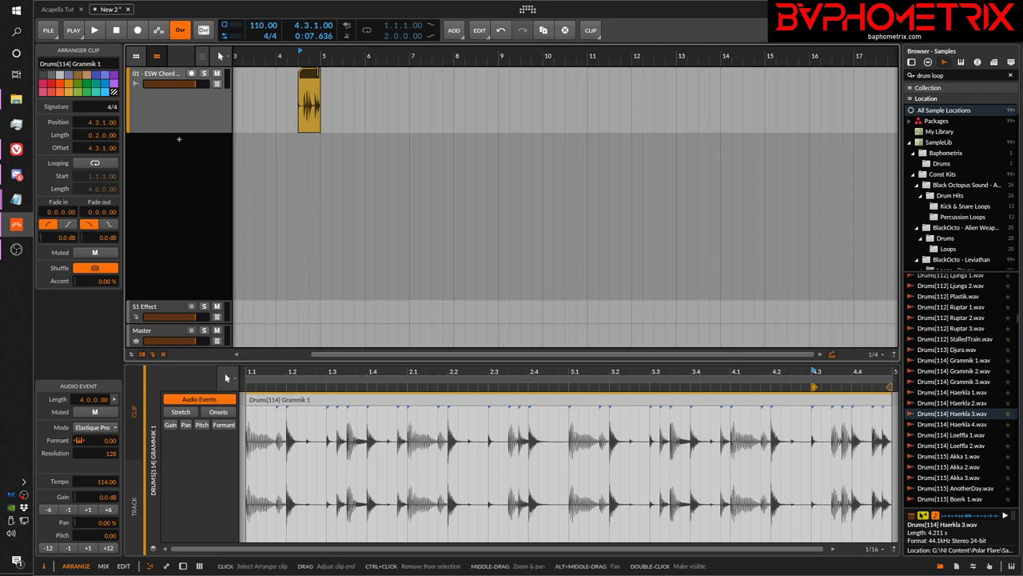
{"action": "left_click_drag", "start_coordinate": [318, 70], "coordinate": [453, 71]}
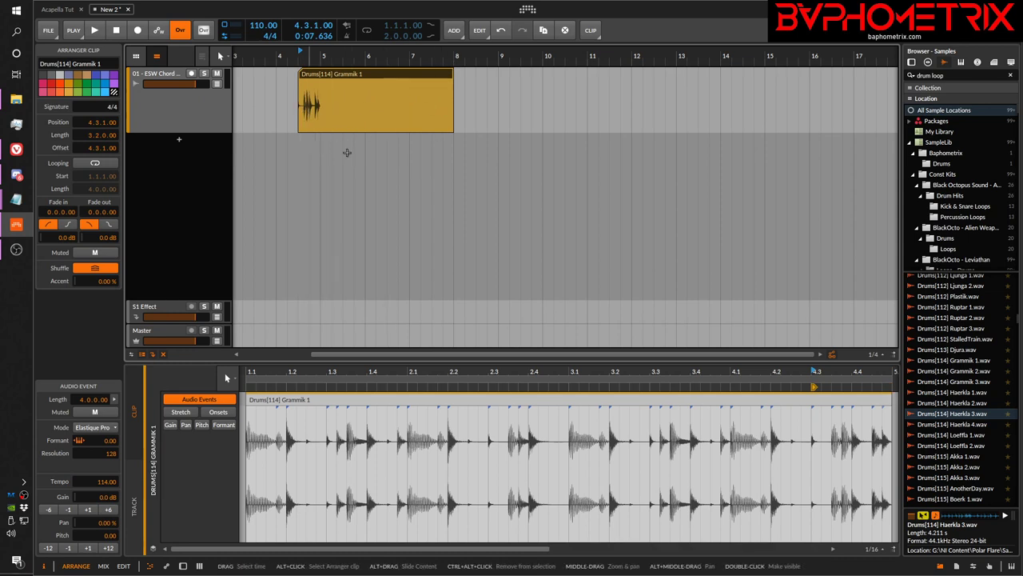
- Switch the detail editor to track view and shorten the Grammik 1 clip there to 0.2.0.00
{"action": "scroll", "coordinate": [426, 375], "scroll_direction": "down", "scroll_amount": 5}
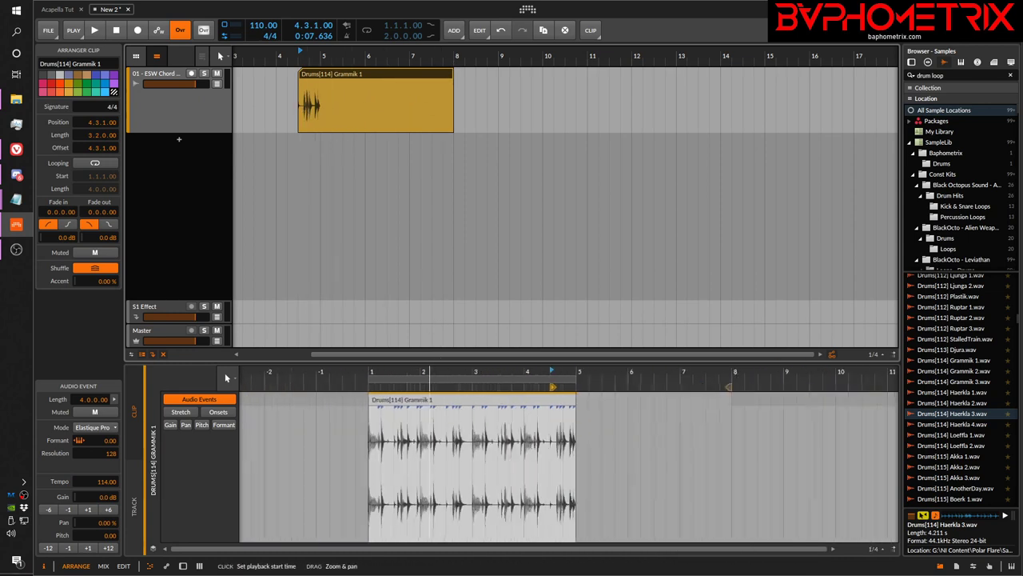
{"action": "left_click", "coordinate": [142, 484]}
{"action": "left_click_drag", "start_coordinate": [717, 372], "coordinate": [334, 443]}
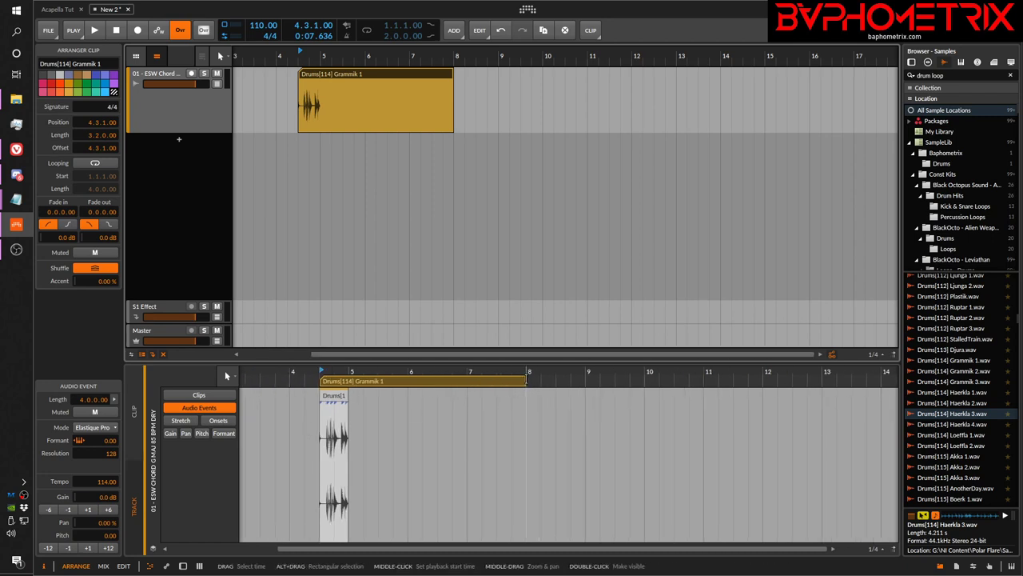
{"action": "left_click_drag", "start_coordinate": [526, 383], "coordinate": [348, 383]}
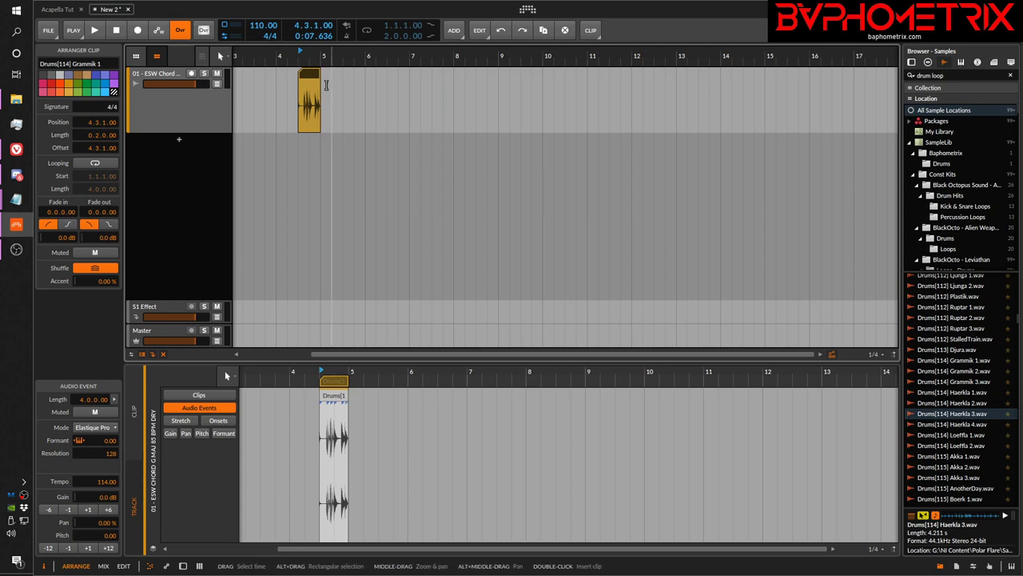
- Turn looping on for the Grammik 1 clip in track view and turn it off again
{"action": "left_click", "coordinate": [103, 163]}
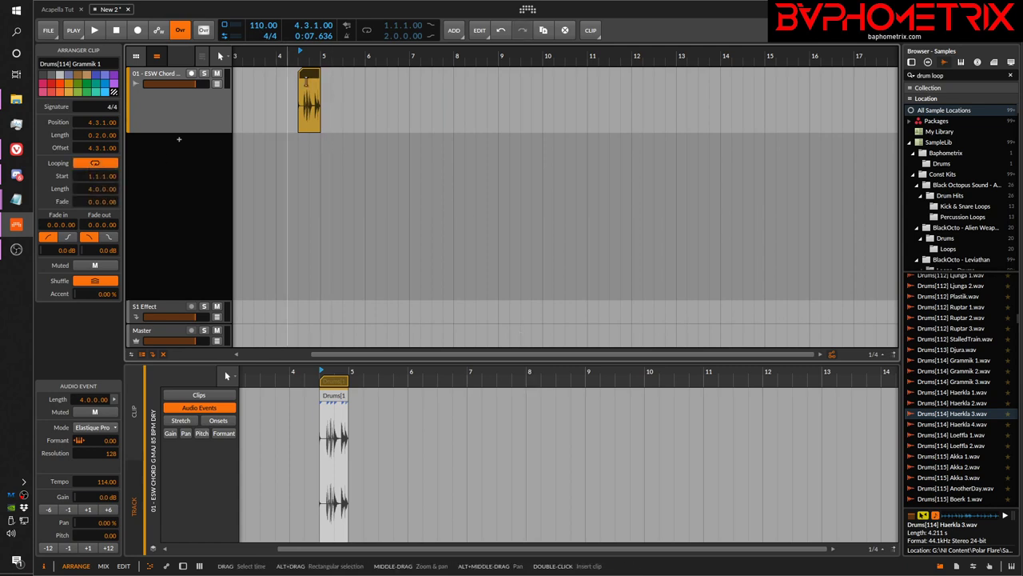
{"action": "mouse_move", "coordinate": [320, 73]}
{"action": "left_mouse_down"}
{"action": "mouse_move", "coordinate": [520, 72]}
{"action": "mouse_move", "coordinate": [606, 91]}
{"action": "mouse_move", "coordinate": [325, 61]}
{"action": "left_mouse_up"}
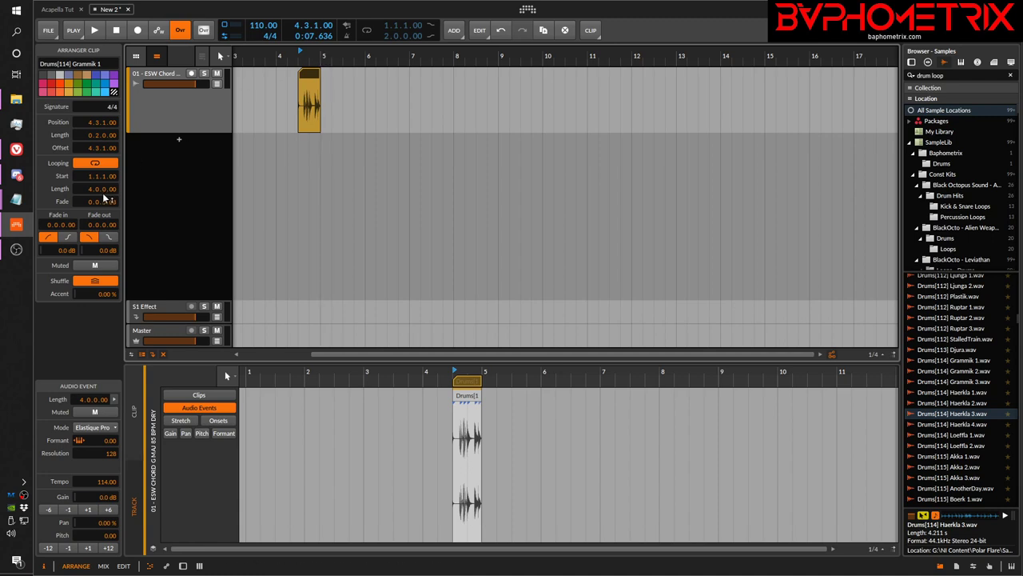
{"action": "left_click", "coordinate": [99, 163]}
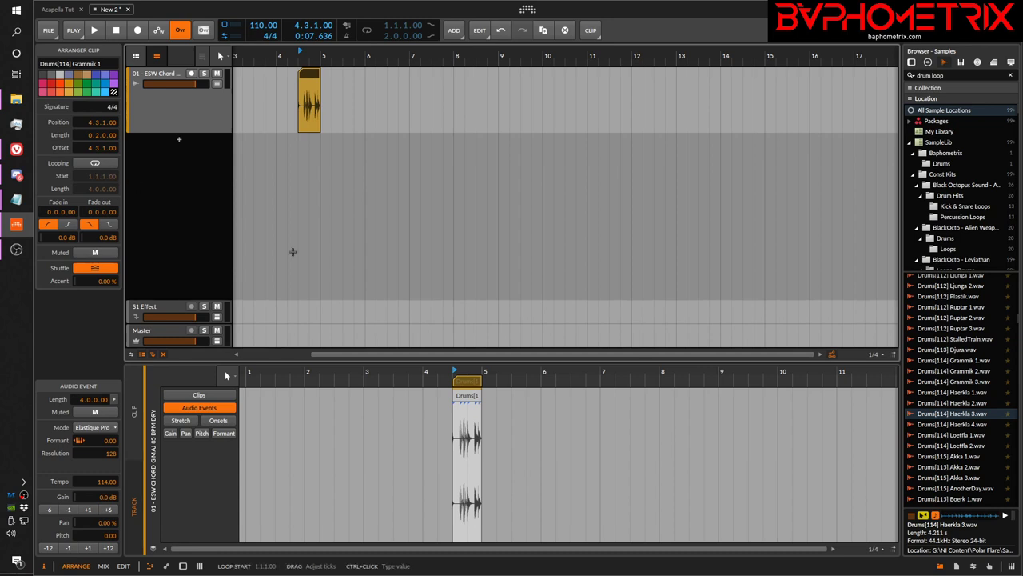
- Return to clip view and loop the Grammik 1 clip's 0.2.0.00 section from 4.3.1.00 out to a length of 5.3.0.00
{"action": "left_click", "coordinate": [147, 384]}
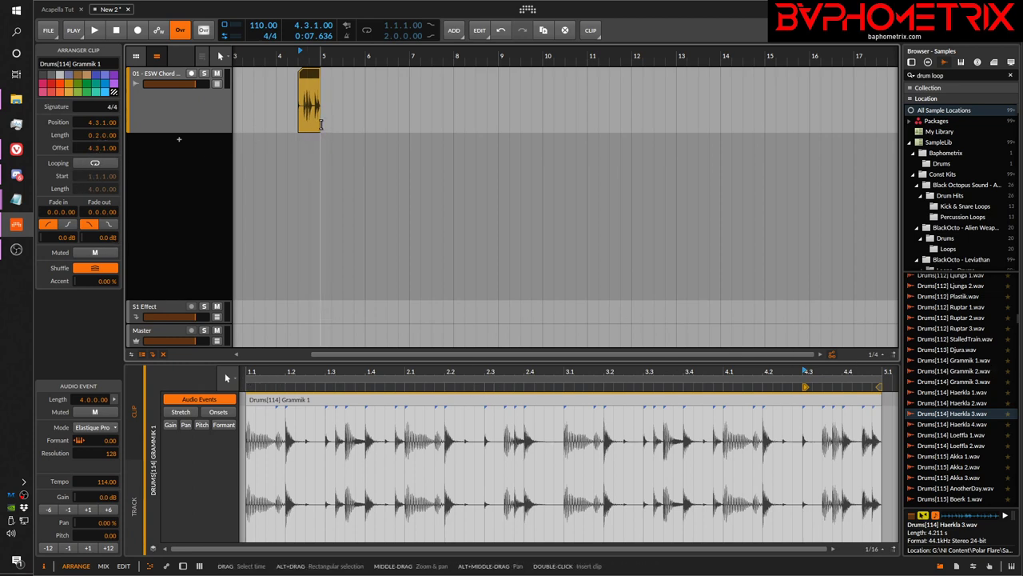
{"action": "left_click_drag", "start_coordinate": [321, 128], "coordinate": [556, 124]}
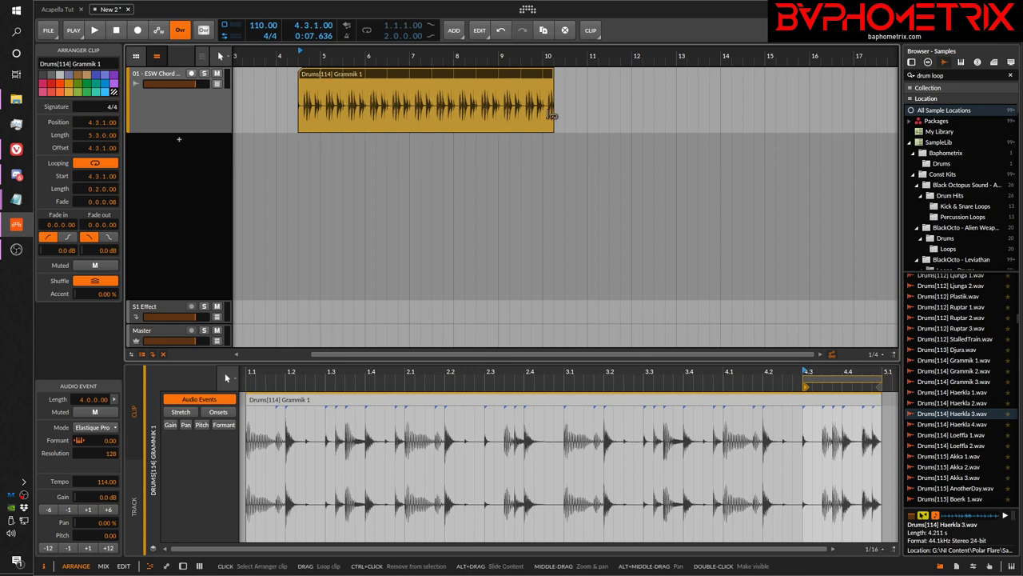
- Toggle looping off and on for the Grammik 1 clip and extend the clip to a length of 8.2.0.00
{"action": "key", "text": "ctrl+l"}
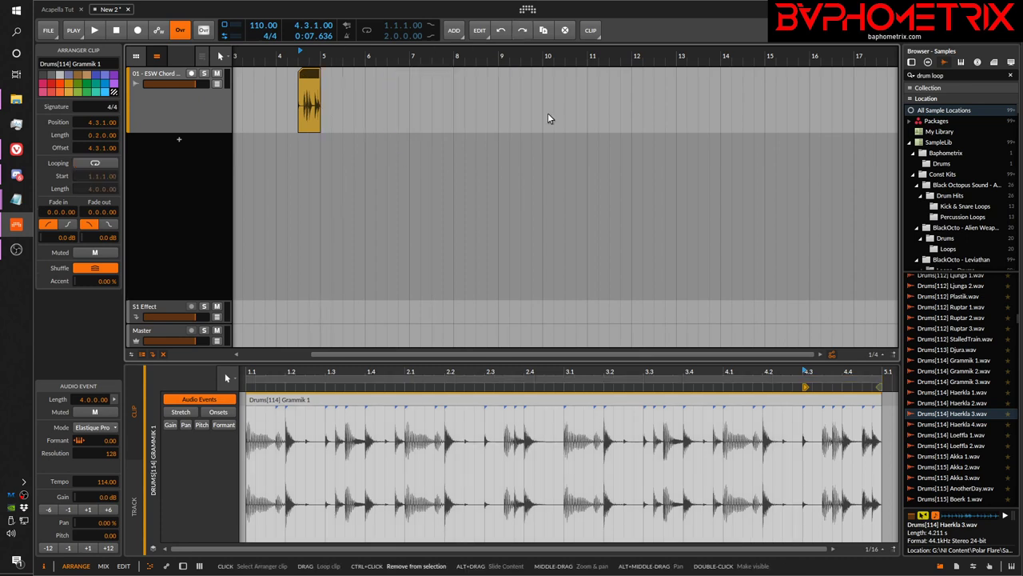
{"action": "left_click", "coordinate": [95, 163]}
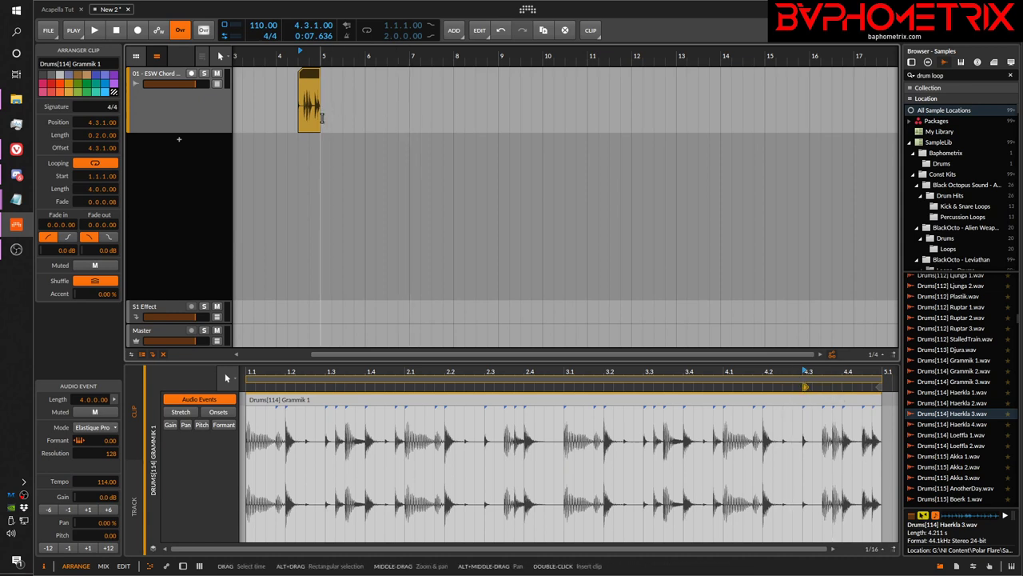
{"action": "left_click_drag", "start_coordinate": [321, 125], "coordinate": [740, 144]}
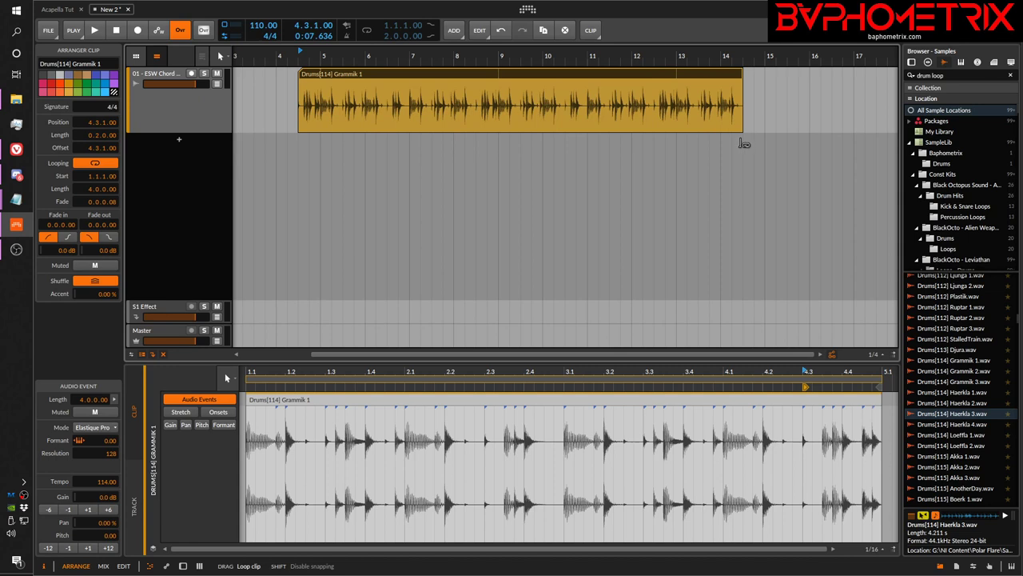
{"action": "left_click_drag", "start_coordinate": [743, 143], "coordinate": [681, 107]}
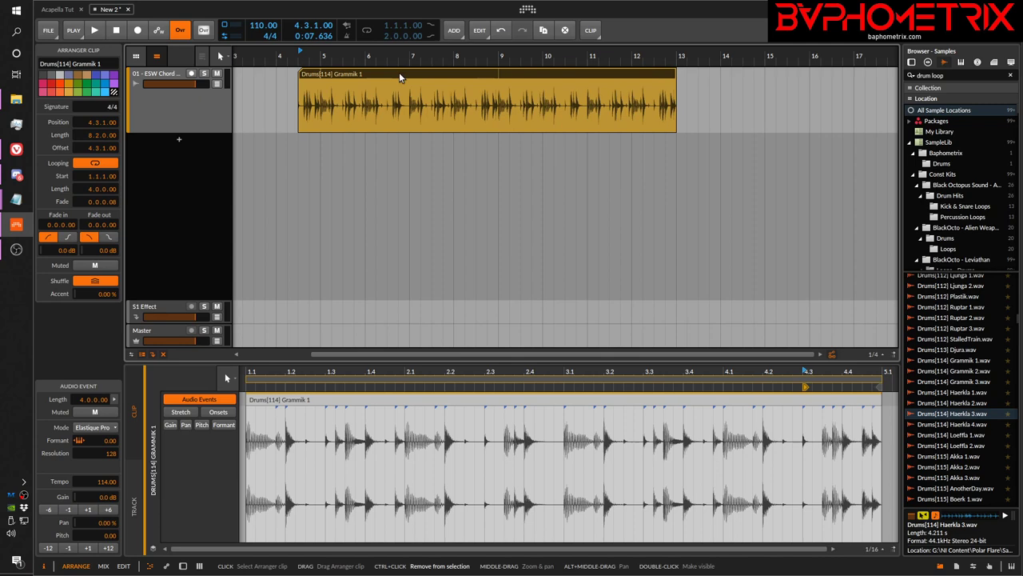
- Duplicate the Grammik 1 clip with the copy moved to position 25.1.1.00, and delete that copy
{"action": "key", "text": "ctrl+d"}
{"action": "scroll", "coordinate": [619, 58], "scroll_direction": "down", "scroll_amount": 5}
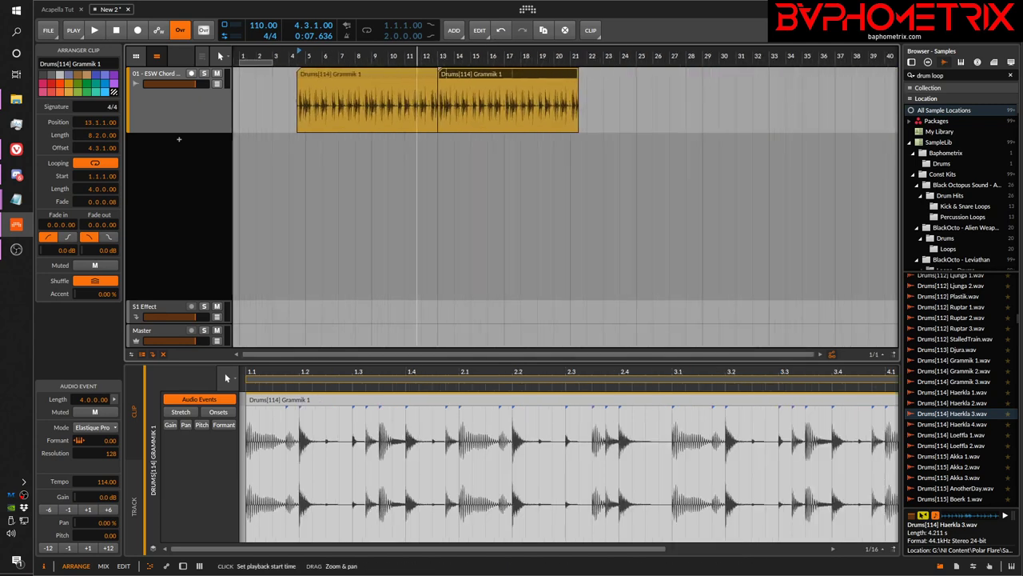
{"action": "left_click_drag", "start_coordinate": [437, 73], "coordinate": [613, 74]}
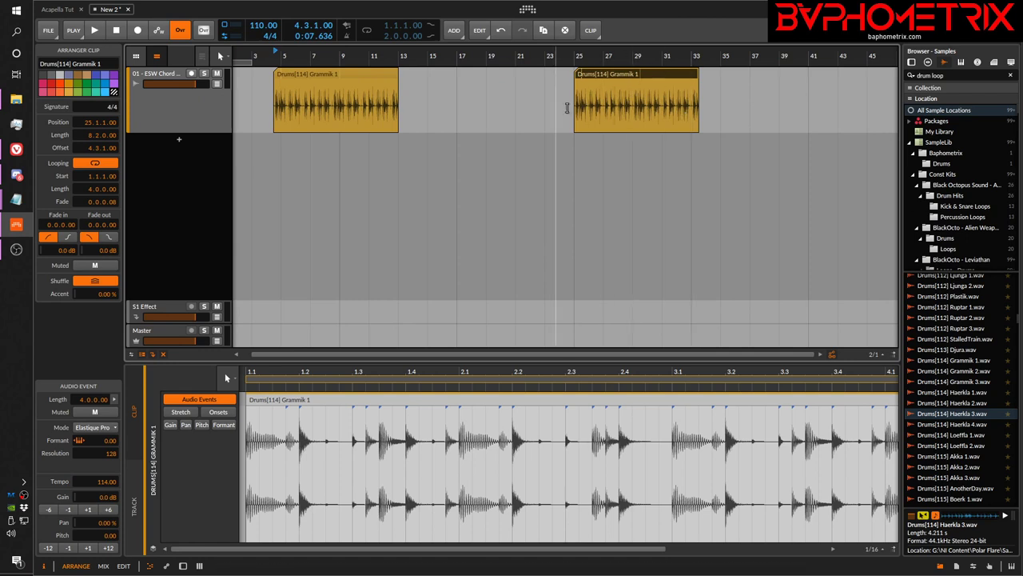
{"action": "left_click", "coordinate": [652, 79]}
{"action": "key", "text": "Delete"}
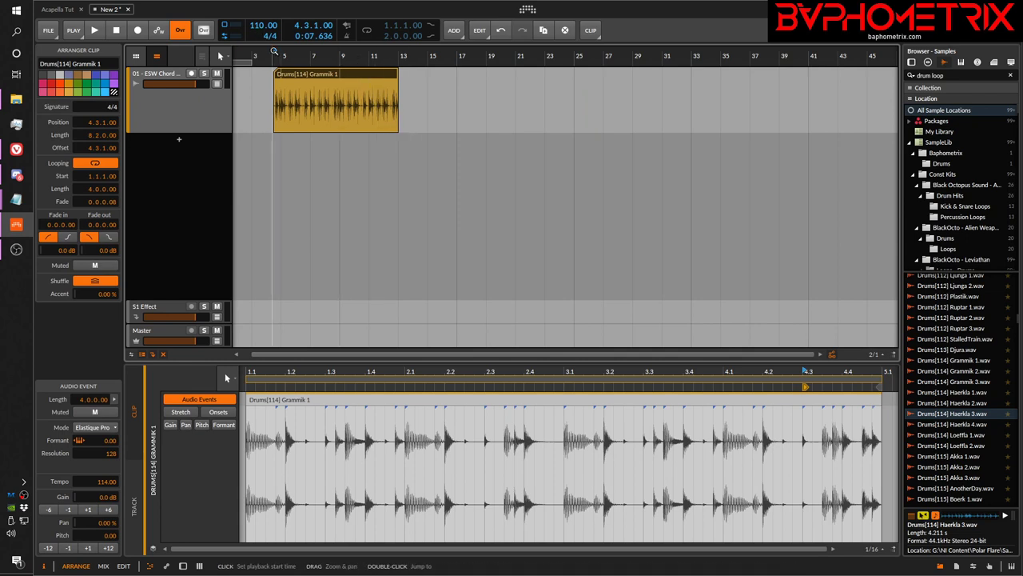
- Shorten the Grammik 1 clip to 0.2.0.00 with looping off and loop that section out to a length of 2.0.0.00
{"action": "left_click_drag", "start_coordinate": [280, 56], "coordinate": [281, 104]}
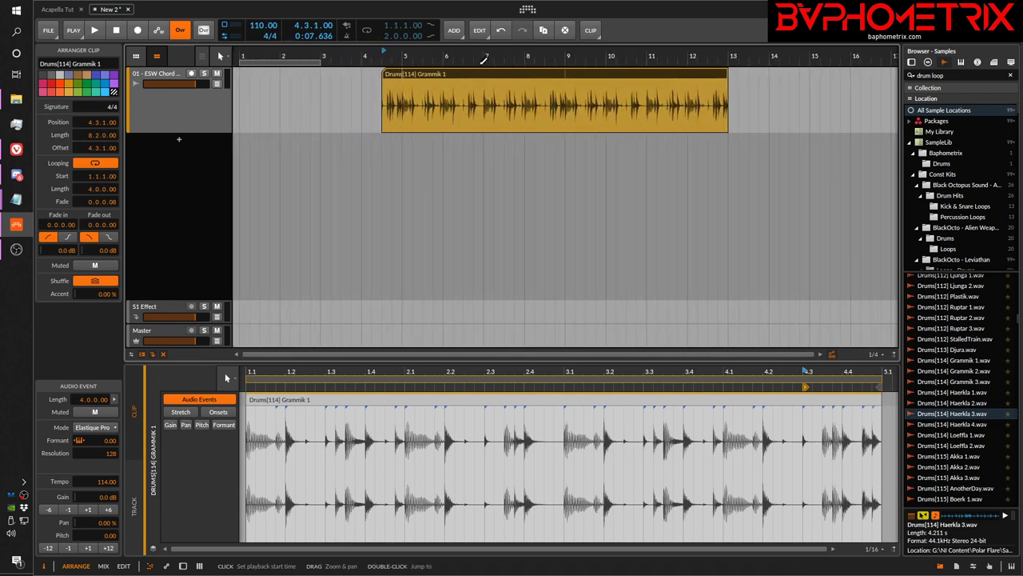
{"action": "left_click_drag", "start_coordinate": [728, 124], "coordinate": [404, 131]}
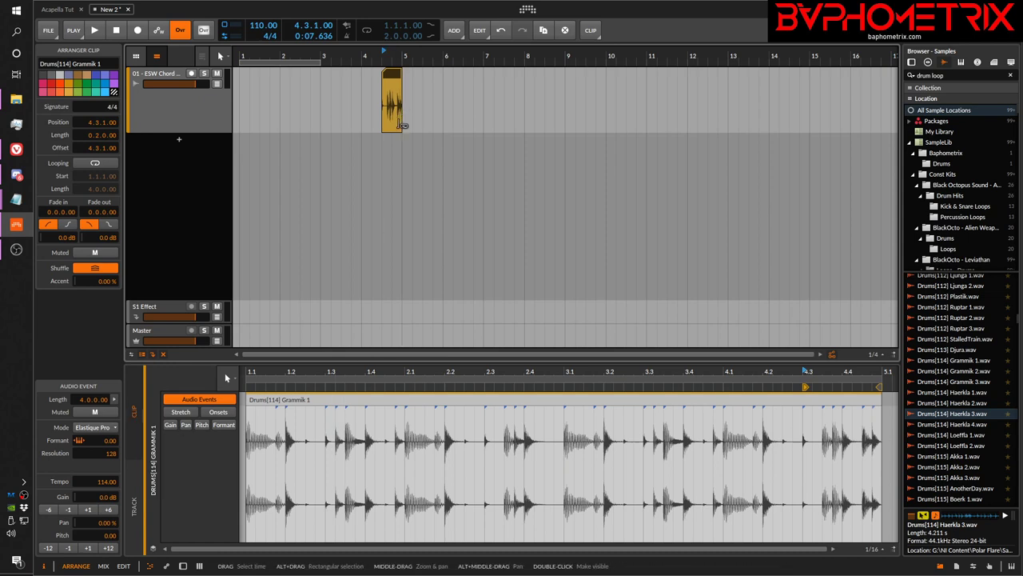
{"action": "left_click_drag", "start_coordinate": [404, 124], "coordinate": [462, 125]}
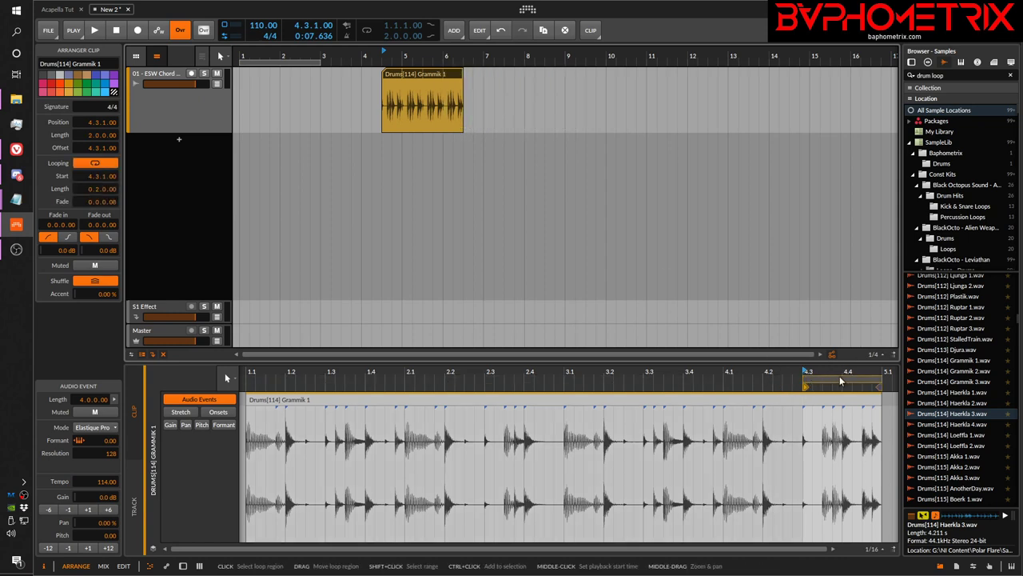
- Set the clip's loop to start at 1.1.1.00 with a length of 4.0.0.00, and extend the clip to 4.0.0.00
{"action": "left_click_drag", "start_coordinate": [805, 387], "coordinate": [243, 378]}
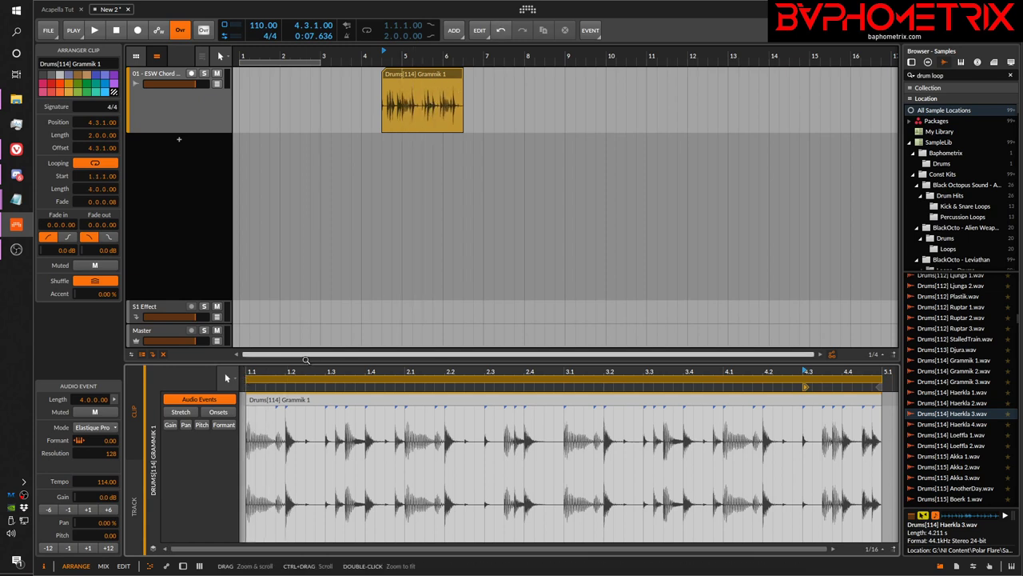
{"action": "left_click_drag", "start_coordinate": [248, 380], "coordinate": [734, 380]}
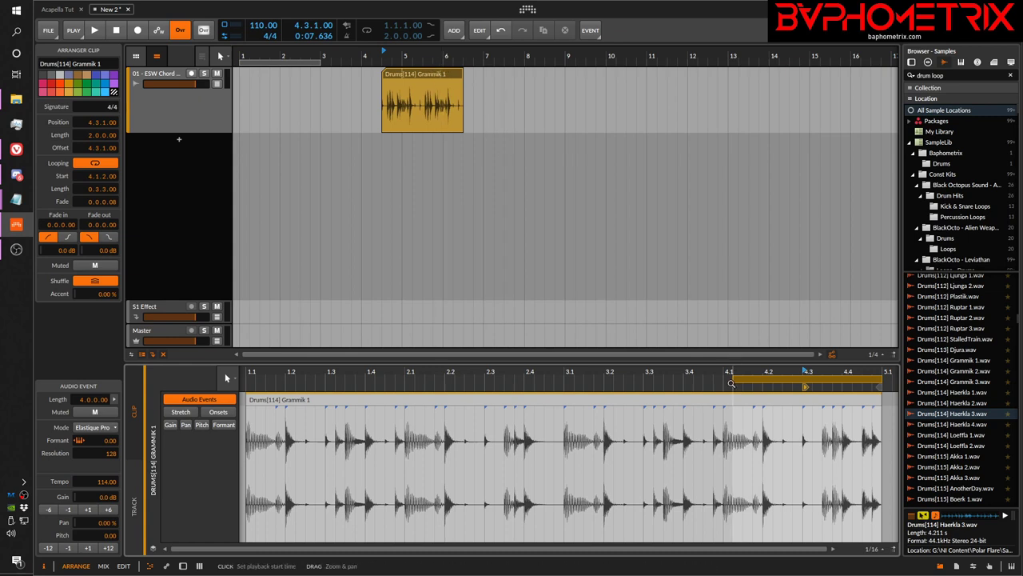
{"action": "left_click_drag", "start_coordinate": [733, 380], "coordinate": [248, 389]}
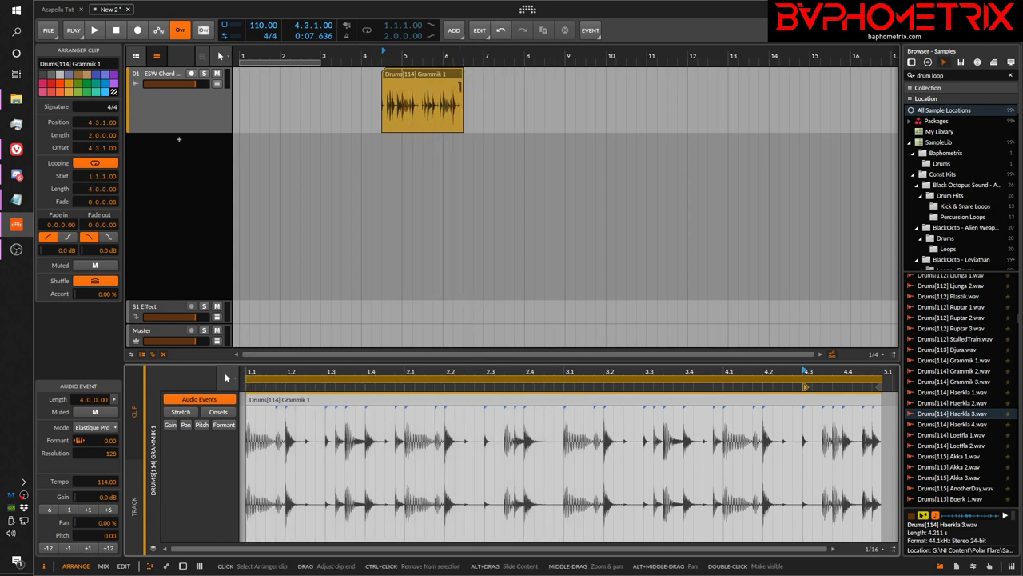
{"action": "left_click_drag", "start_coordinate": [462, 73], "coordinate": [545, 76]}
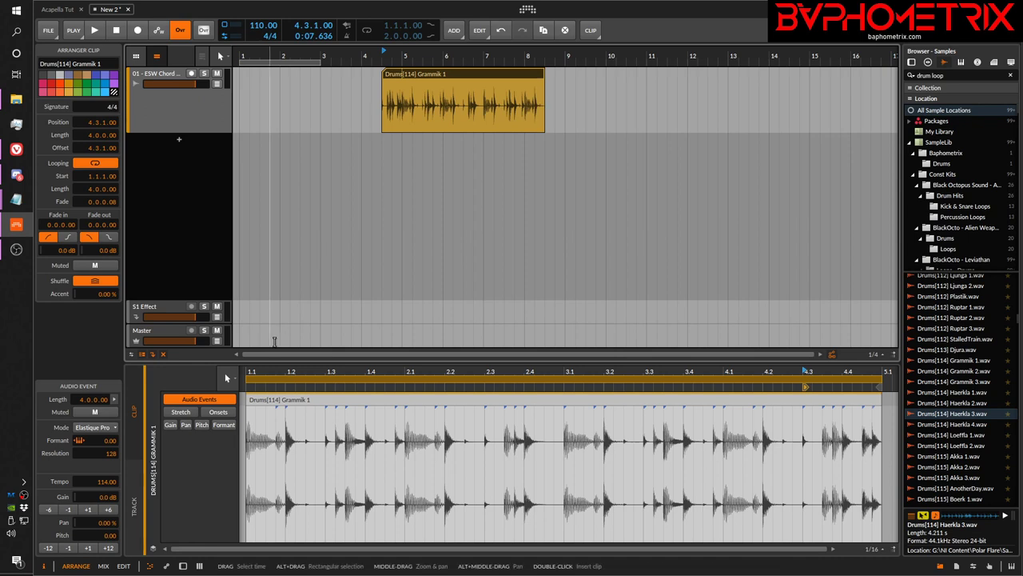
- Shorten the Grammik 1 clip to 0.2.0.00 with looping off while in track view, and return to clip view
{"action": "left_click", "coordinate": [134, 489]}
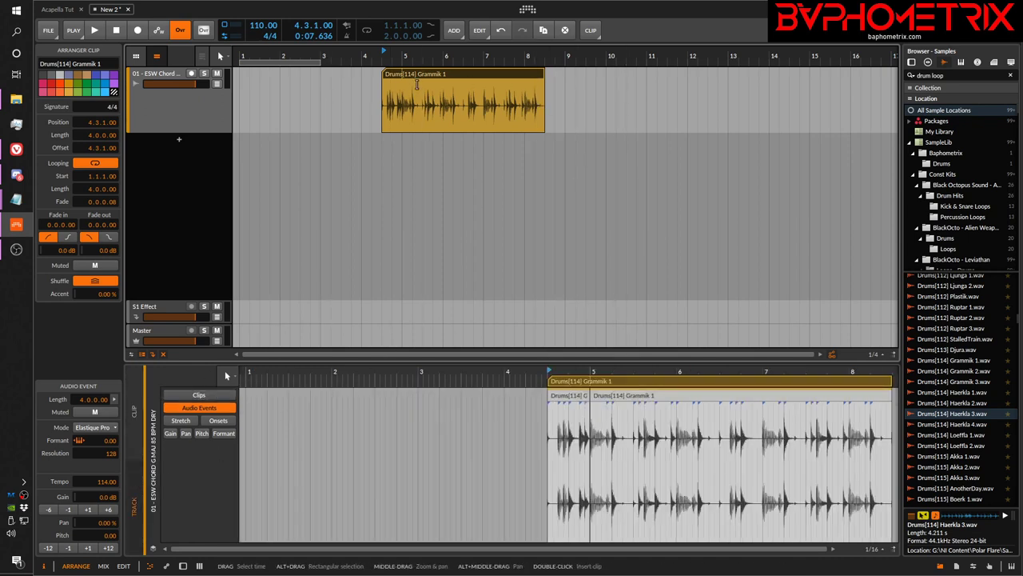
{"action": "left_click_drag", "start_coordinate": [548, 123], "coordinate": [407, 123]}
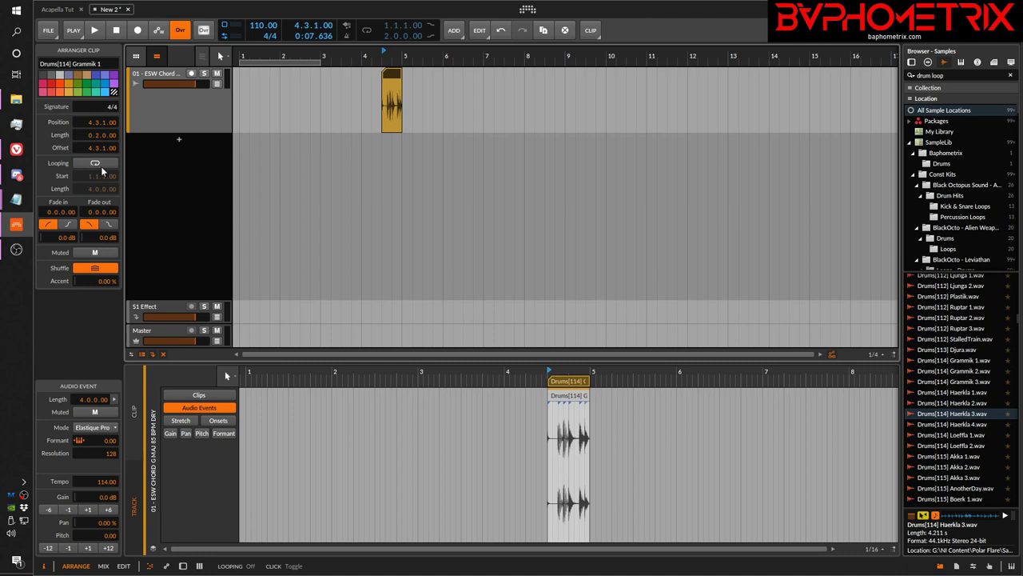
{"action": "left_click", "coordinate": [134, 409]}
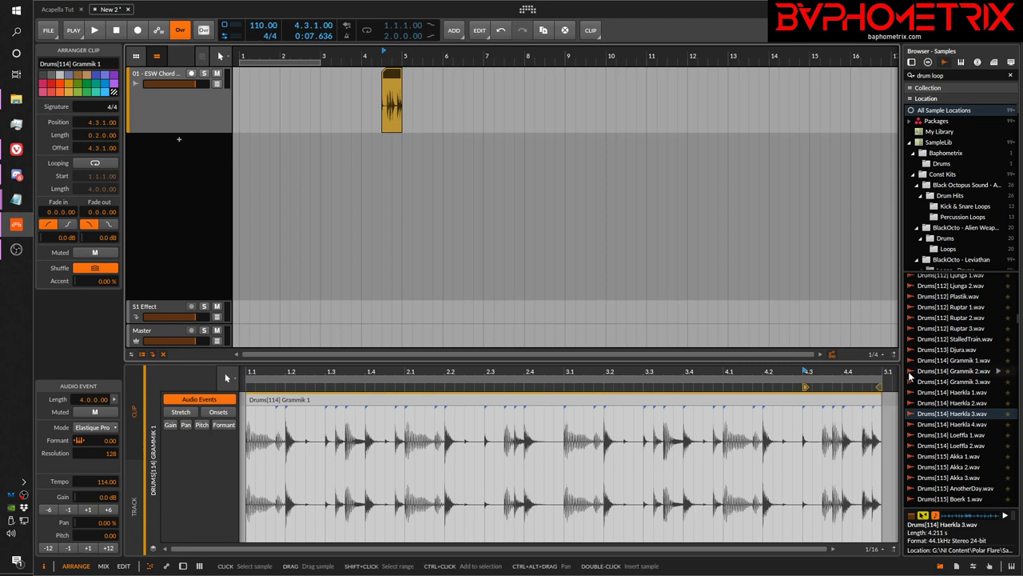
- Show the shortened clip in track view and loop its section out to a length of 2.2.0.00
{"action": "left_click", "coordinate": [135, 504]}
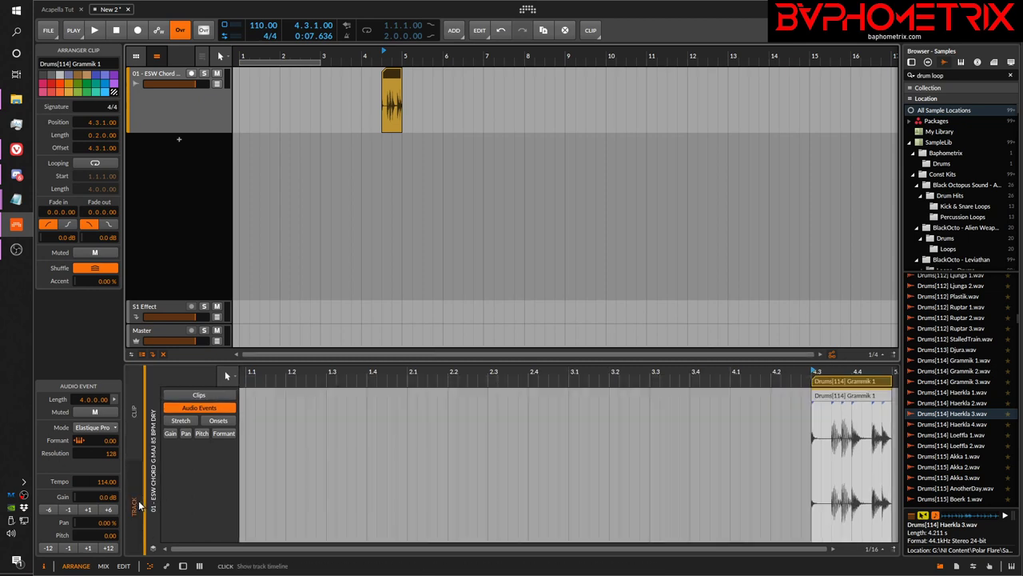
{"action": "left_click_drag", "start_coordinate": [766, 370], "coordinate": [195, 395]}
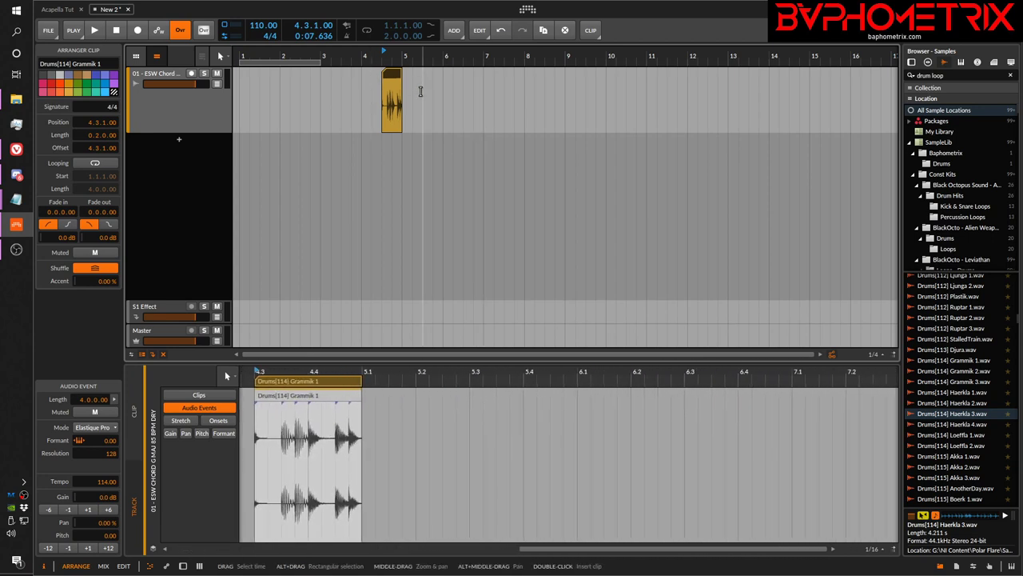
{"action": "left_click_drag", "start_coordinate": [403, 126], "coordinate": [484, 132]}
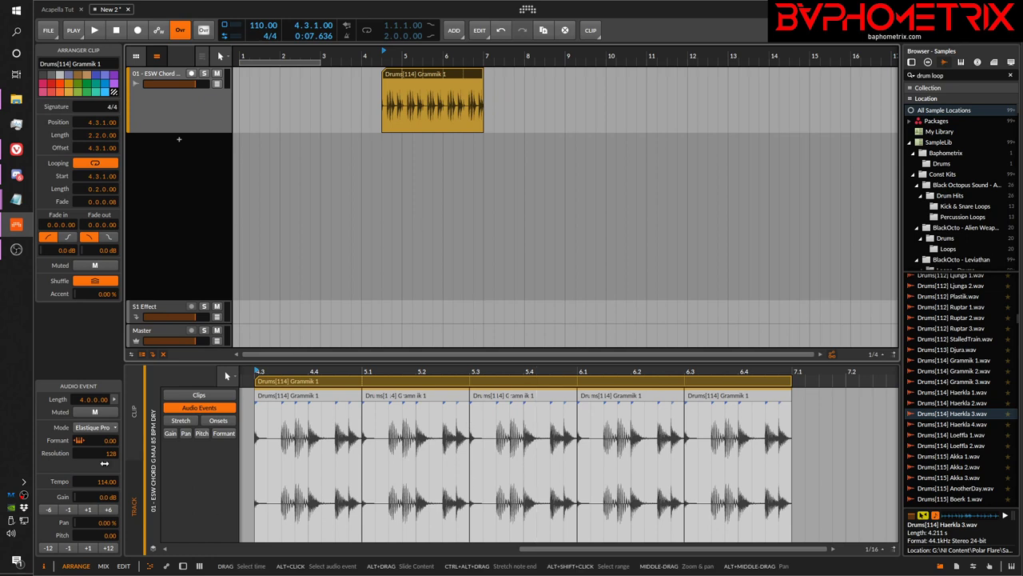
- In clip view, move the Grammik 1 clip's loop start to 1.1.1.00 and extend the clip to a length of 8.3.0.00
{"action": "left_click", "coordinate": [134, 411]}
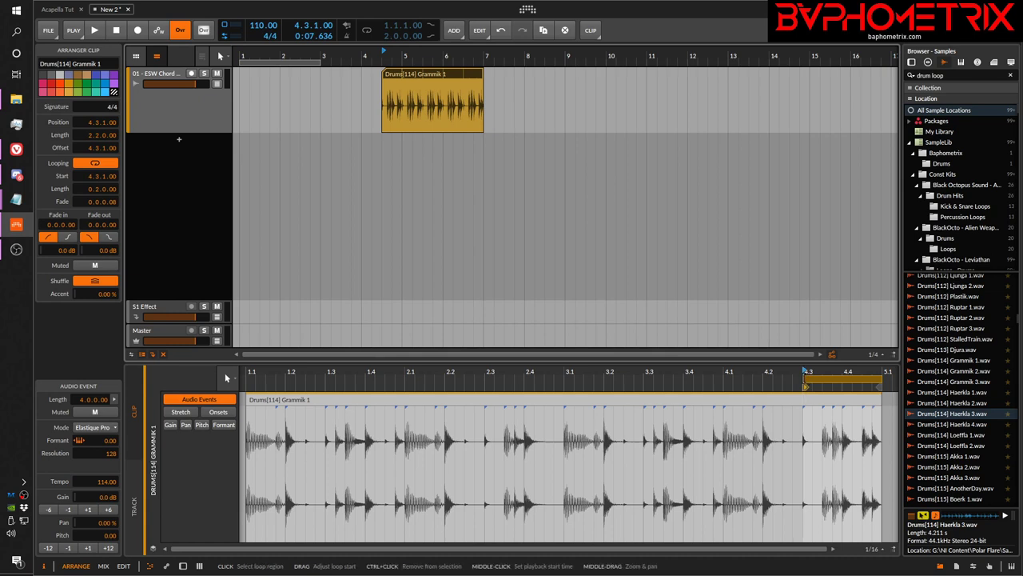
{"action": "left_click_drag", "start_coordinate": [805, 382], "coordinate": [248, 379]}
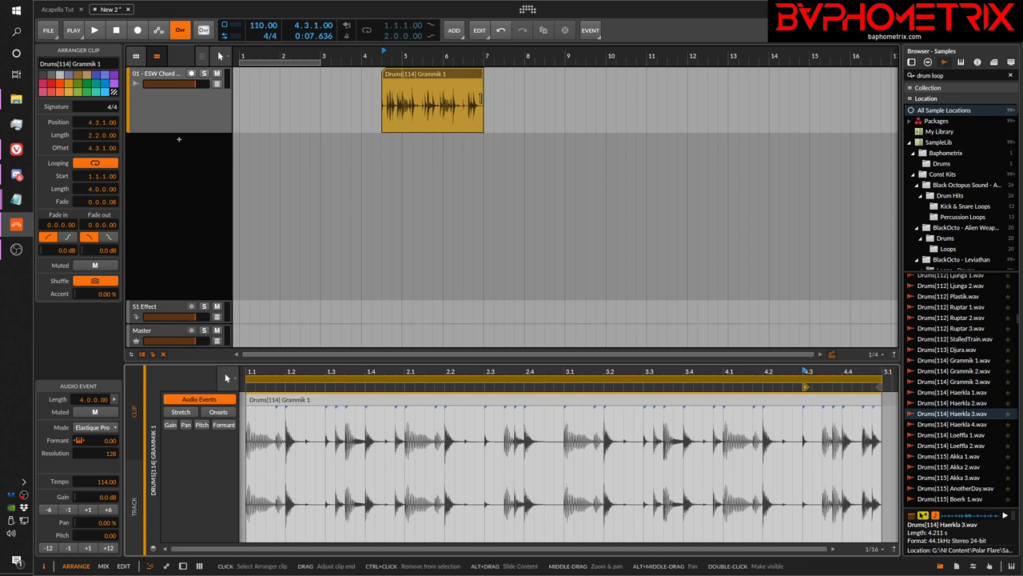
{"action": "left_click_drag", "start_coordinate": [480, 97], "coordinate": [730, 107]}
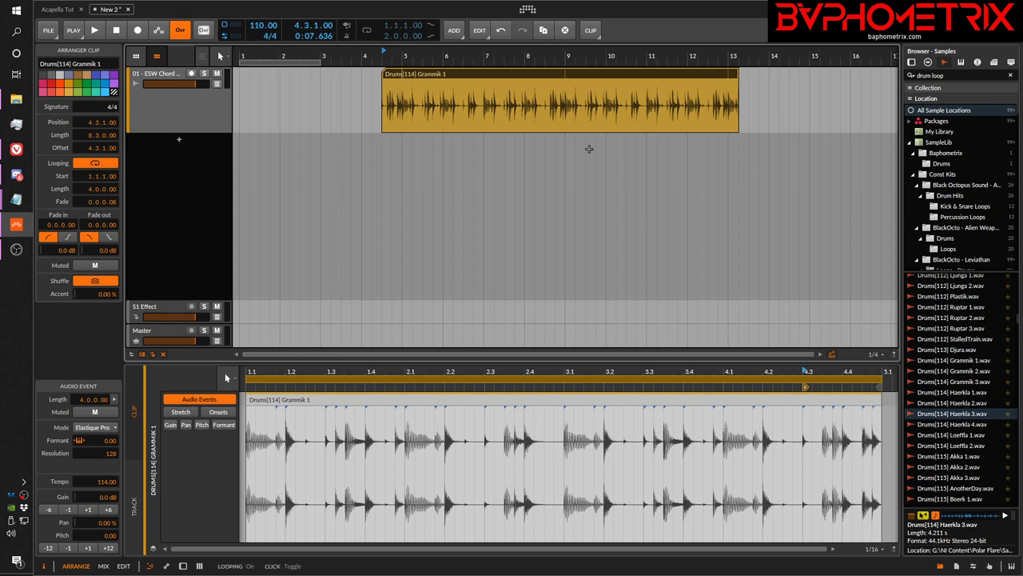
- Cut the Grammik 1 clip back to 0.2.0.00, turn looping off, and loop the section out to a length of 5.1.0.00
{"action": "left_click_drag", "start_coordinate": [740, 115], "coordinate": [402, 116]}
{"action": "left_click", "coordinate": [104, 162]}
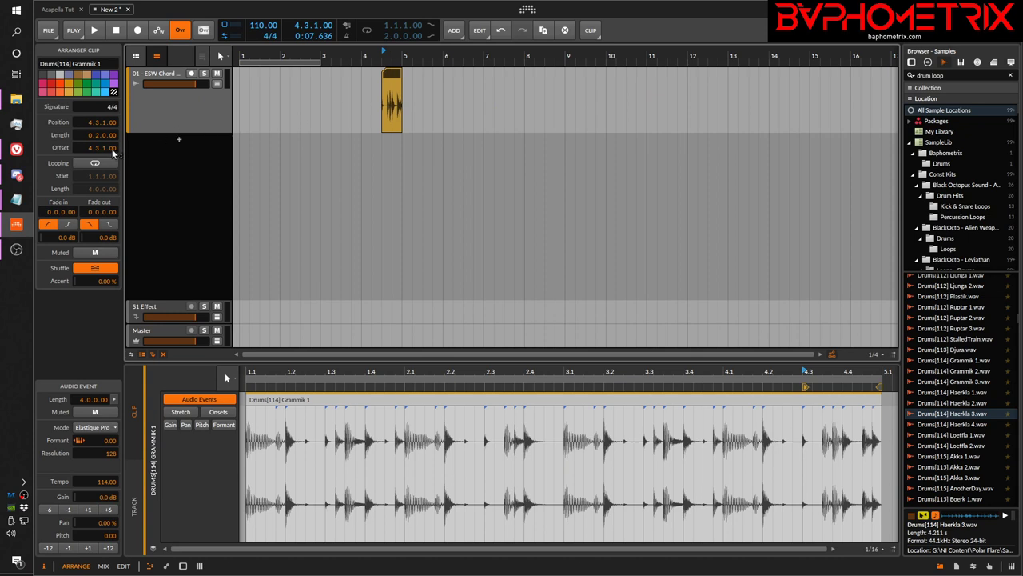
{"action": "left_click", "coordinate": [404, 128]}
{"action": "left_click_drag", "start_coordinate": [403, 122], "coordinate": [595, 122]}
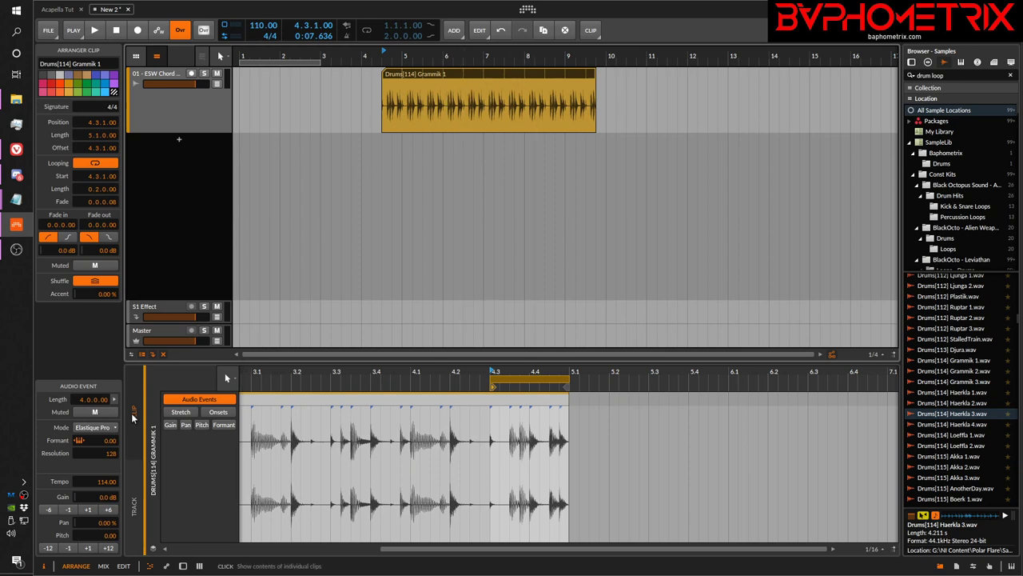
- Open the clip in the detail editor, move its loop start to 1.1.1.00, and set the clip's length to 4.2.0.00
{"action": "double_click", "coordinate": [494, 72]}
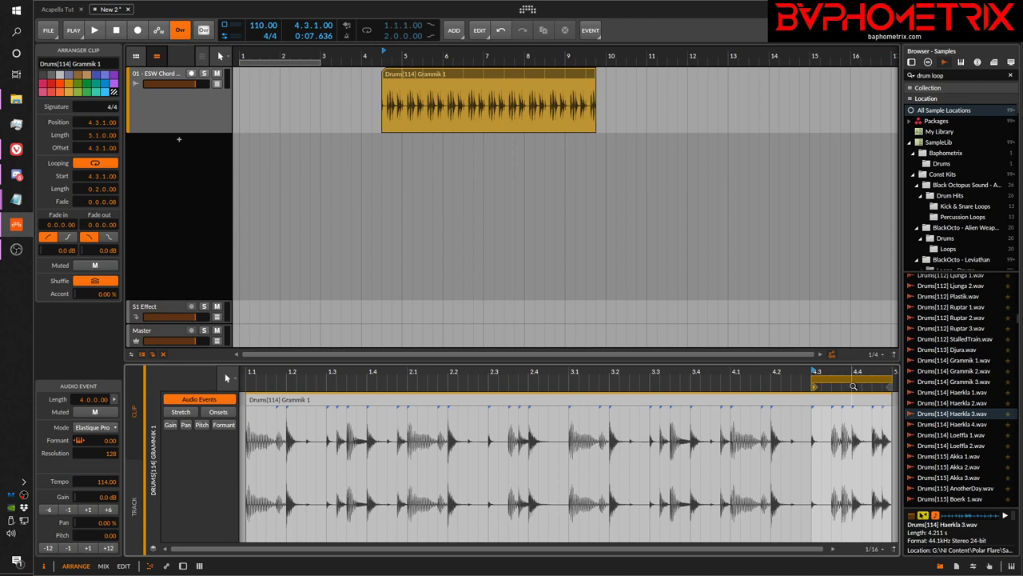
{"action": "left_click_drag", "start_coordinate": [814, 376], "coordinate": [252, 369]}
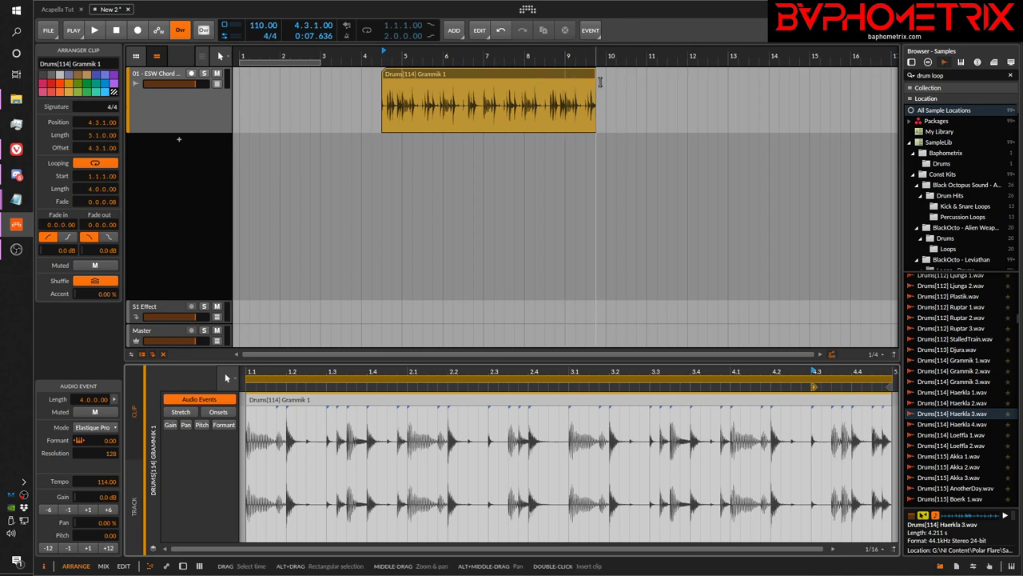
{"action": "left_click_drag", "start_coordinate": [596, 75], "coordinate": [565, 73]}
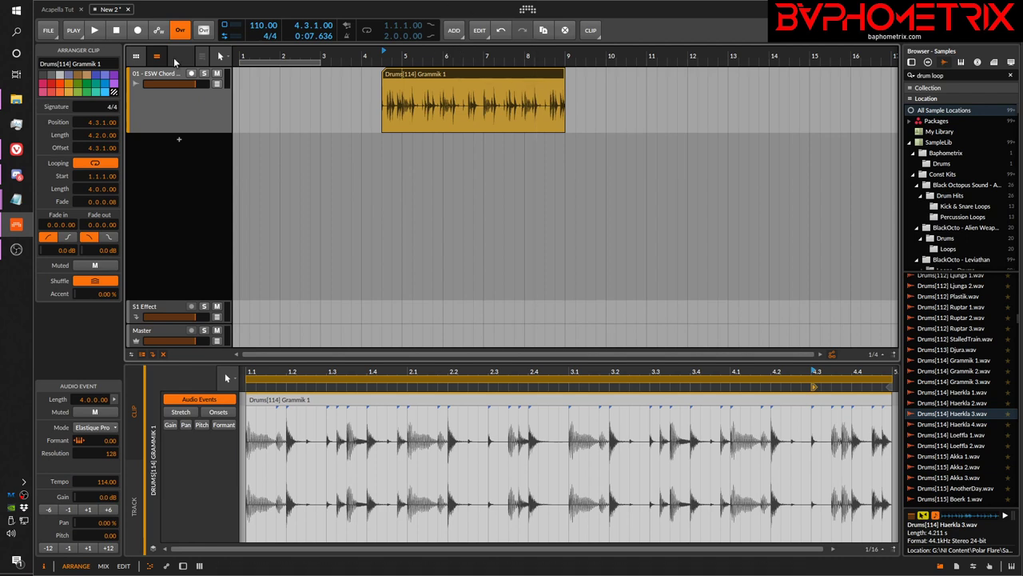
- Show the clip launcher beside the arranger and delete the Grammik 1 clip from the Scene 1 slot
{"action": "left_click", "coordinate": [136, 56]}
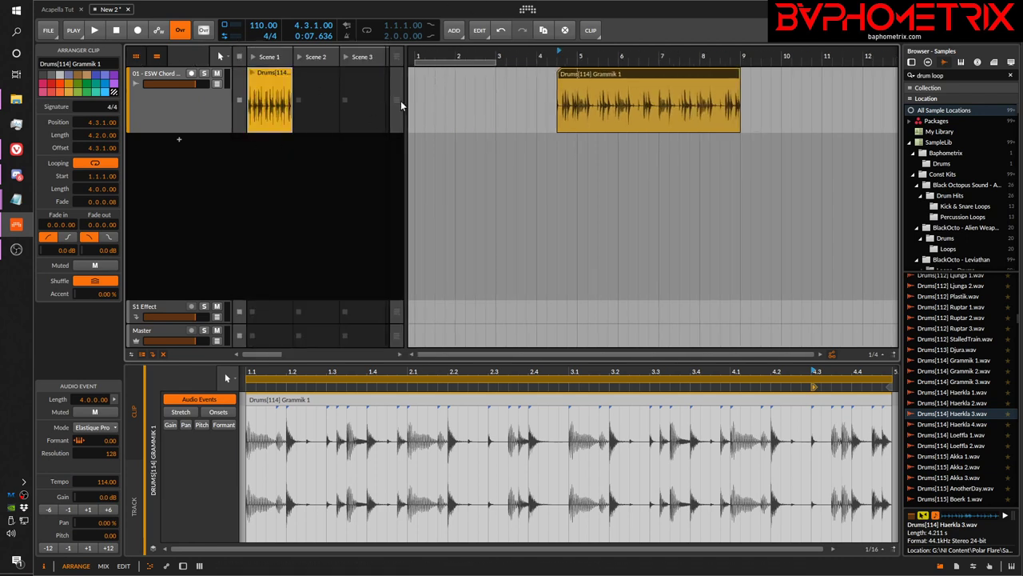
{"action": "left_click", "coordinate": [275, 73]}
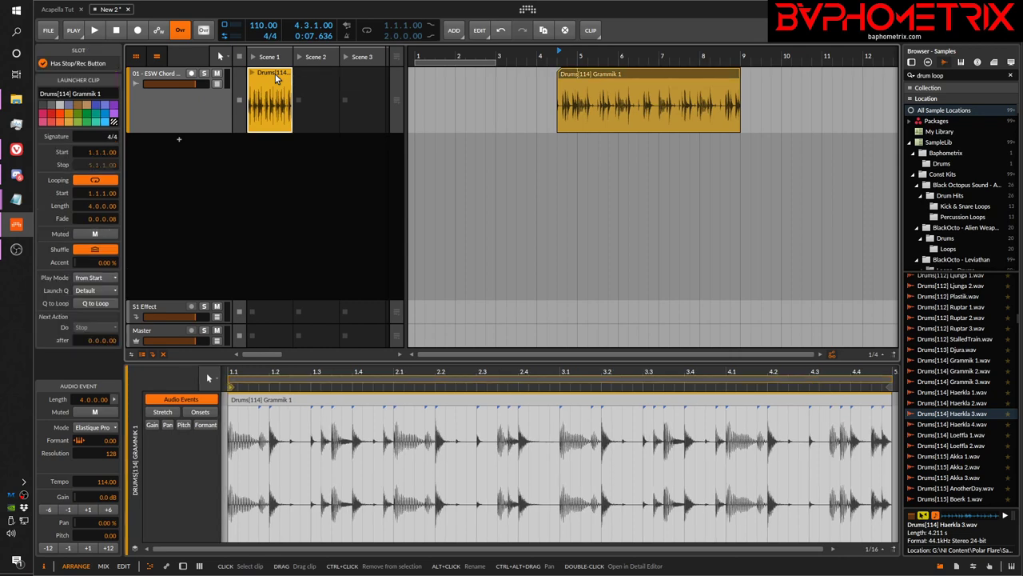
{"action": "key", "text": "Delete"}
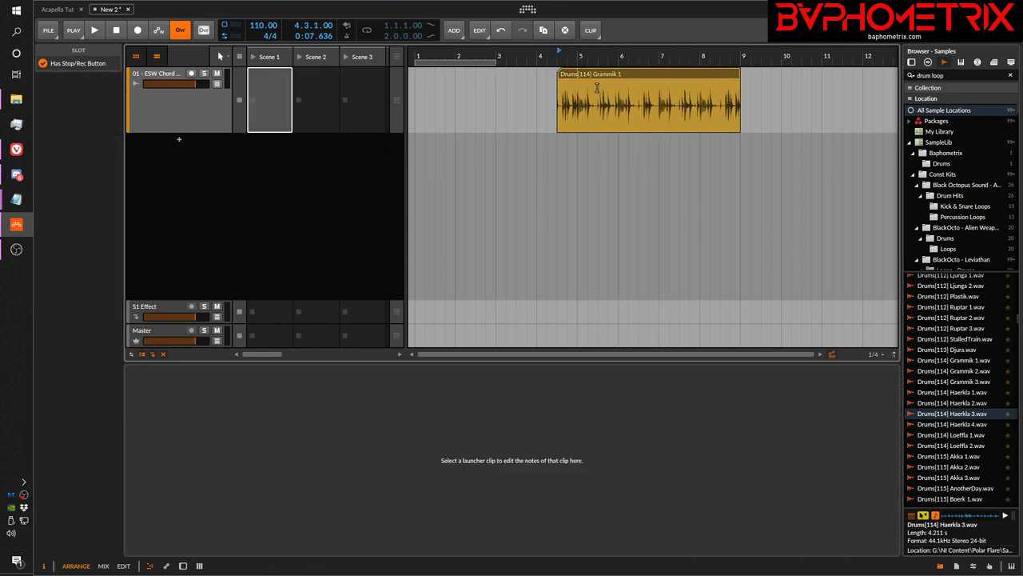
- Extend the arranger's Grammik 1 clip to a length of 8.2.0.00 and copy it into the empty Scene 1 slot
{"action": "mouse_move", "coordinate": [617, 73]}
{"action": "left_mouse_down"}
{"action": "mouse_move", "coordinate": [344, 93]}
{"action": "mouse_move", "coordinate": [281, 79]}
{"action": "mouse_move", "coordinate": [631, 88]}
{"action": "mouse_move", "coordinate": [622, 90]}
{"action": "left_mouse_up"}
{"action": "mouse_move", "coordinate": [637, 50]}
{"action": "left_mouse_down"}
{"action": "mouse_move", "coordinate": [601, 48]}
{"action": "mouse_move", "coordinate": [576, 65]}
{"action": "mouse_move", "coordinate": [693, 83]}
{"action": "mouse_move", "coordinate": [683, 84]}
{"action": "left_mouse_up"}
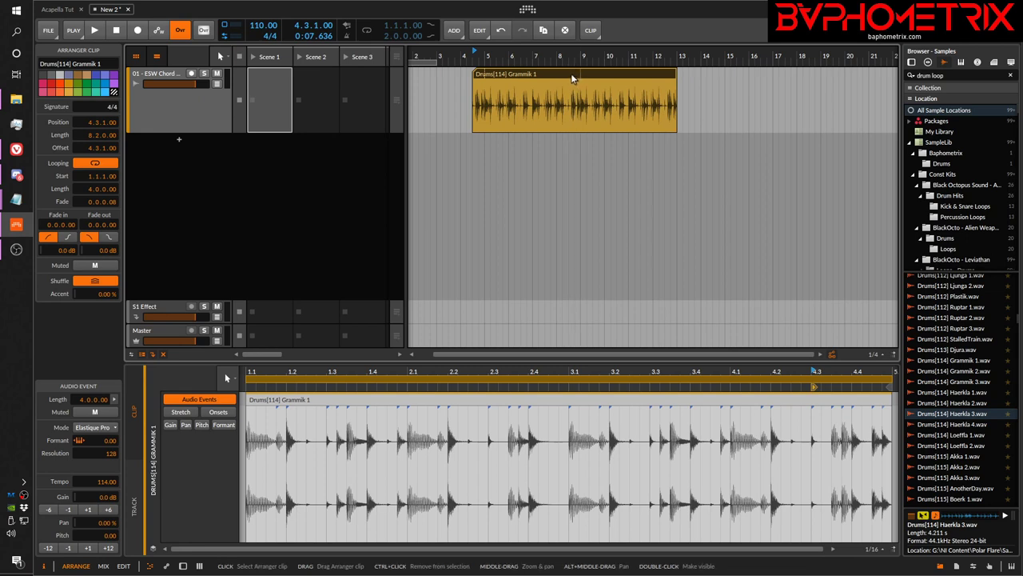
{"action": "left_click_drag", "start_coordinate": [569, 74], "coordinate": [276, 90]}
{"action": "left_click", "coordinate": [278, 90]}
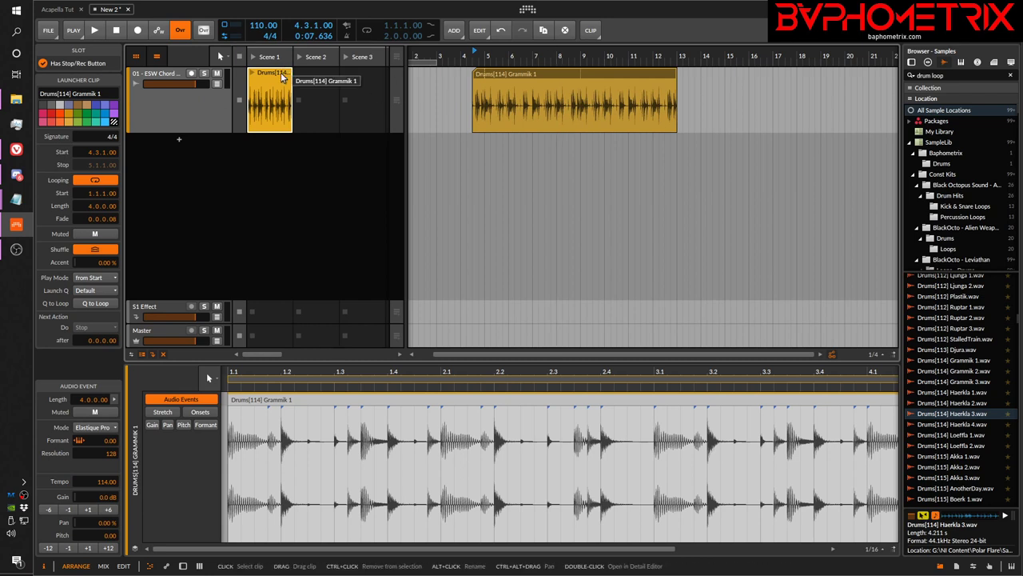
- Examine the Scene 1 launcher clip's start marker in the detail editor and its play-start position in the clip properties
{"action": "left_click", "coordinate": [610, 432]}
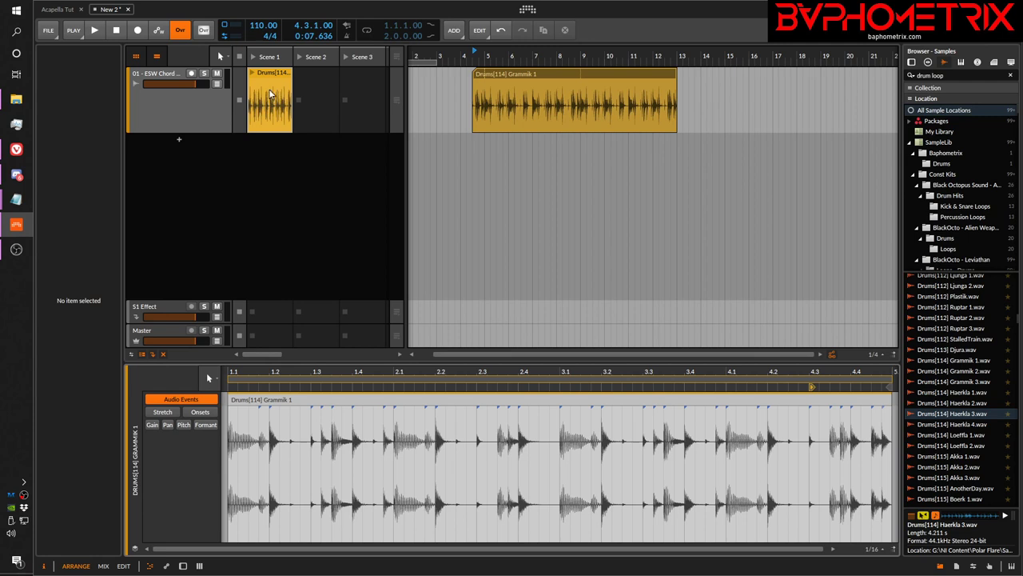
{"action": "left_click", "coordinate": [811, 387]}
{"action": "left_click", "coordinate": [272, 84]}
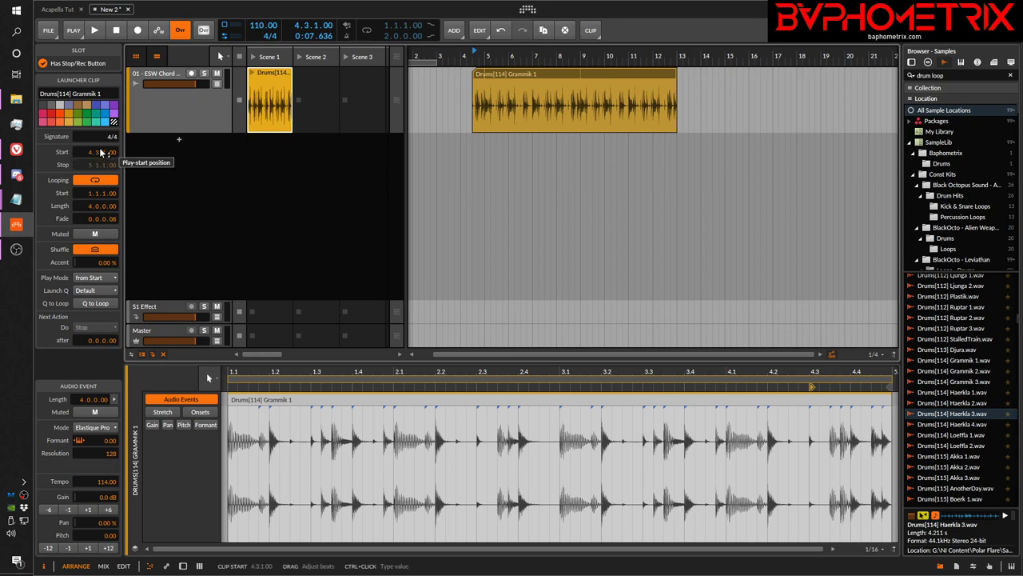
- Compare the arranger Grammik 1 clip's offset with the Scene 1 launcher clip's play-start position and start marker
{"action": "left_click", "coordinate": [530, 72]}
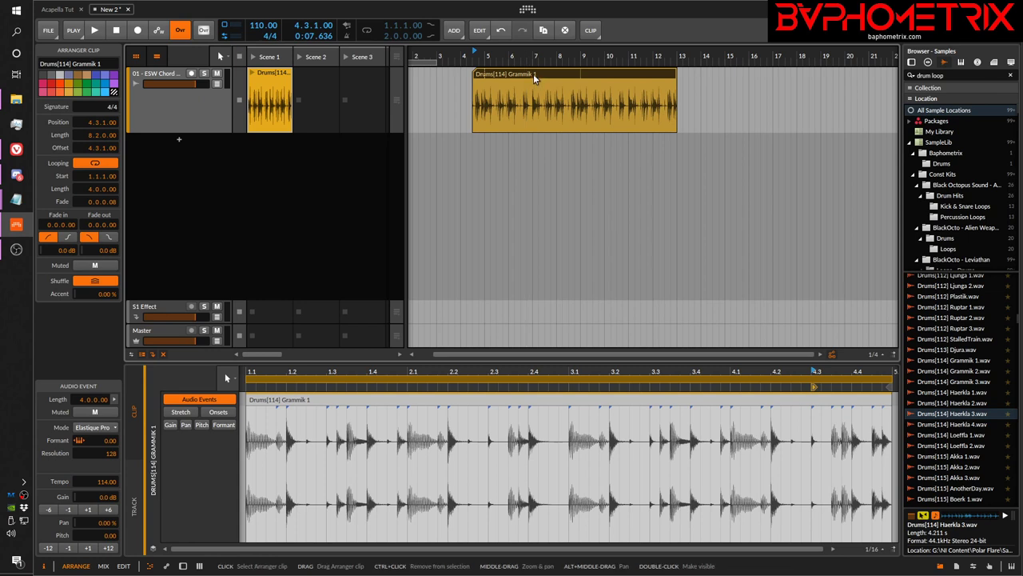
{"action": "left_click", "coordinate": [280, 76]}
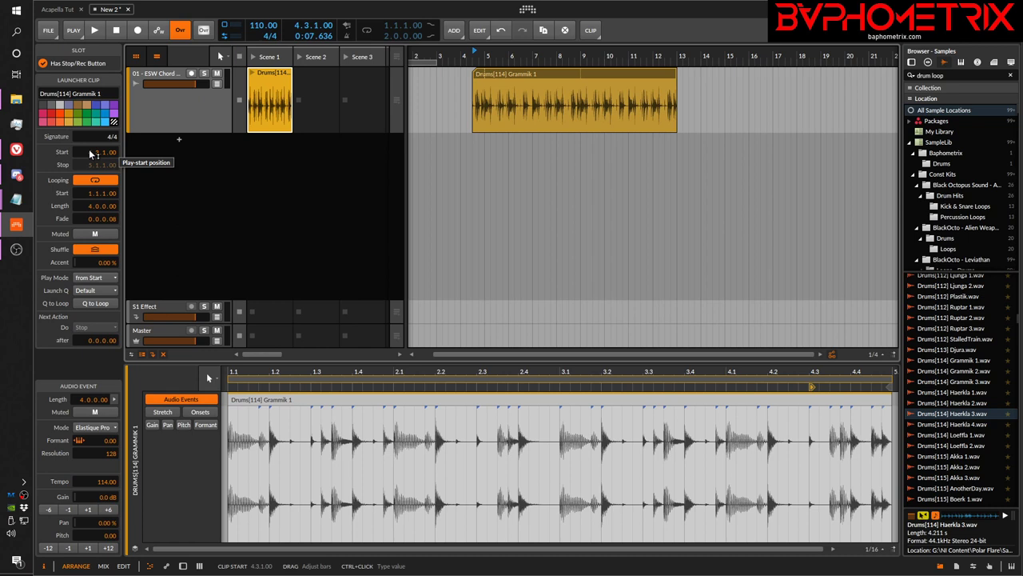
{"action": "left_click_drag", "start_coordinate": [90, 153], "coordinate": [90, 120]}
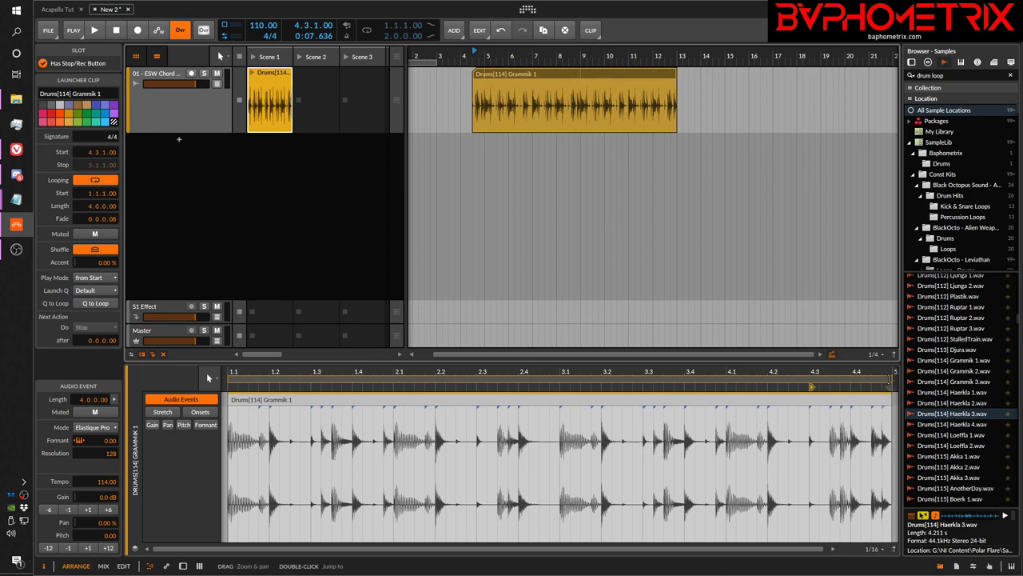
{"action": "left_click_drag", "start_coordinate": [879, 372], "coordinate": [483, 385]}
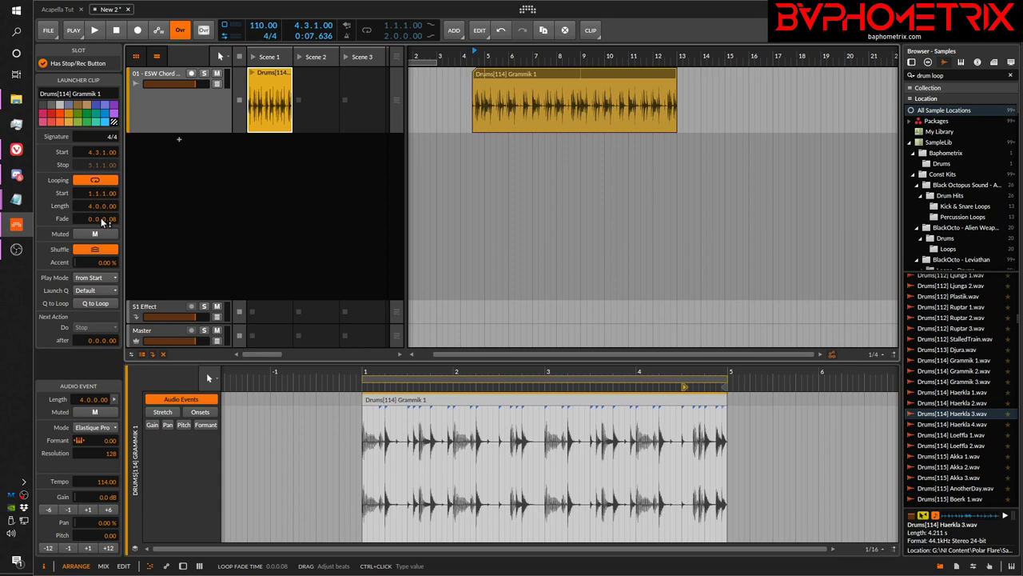
- Check the default launch quantization setting, and launch and stop the Scene 1 clip to hear where it starts
{"action": "left_click", "coordinate": [240, 59]}
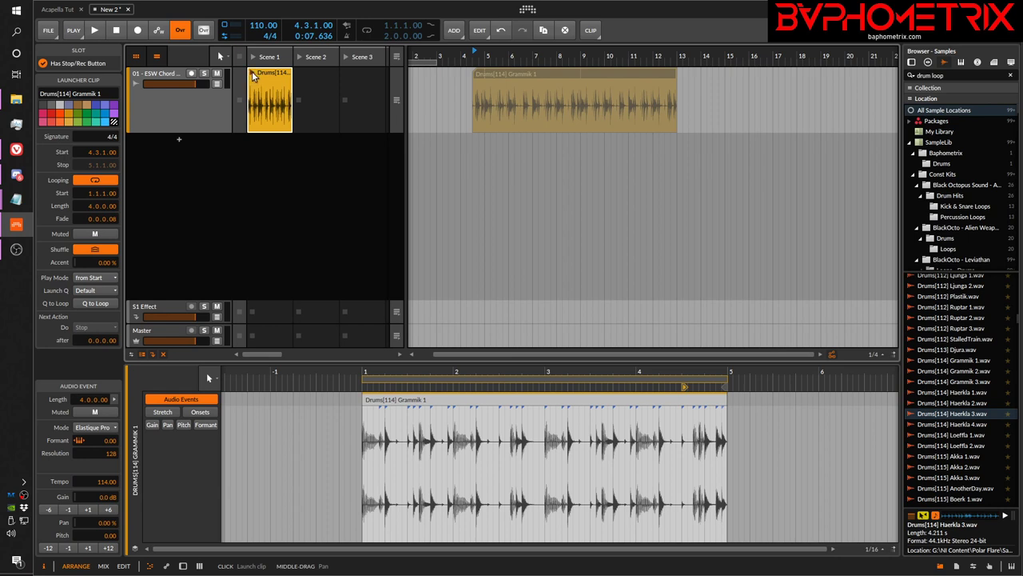
{"action": "left_click", "coordinate": [72, 32]}
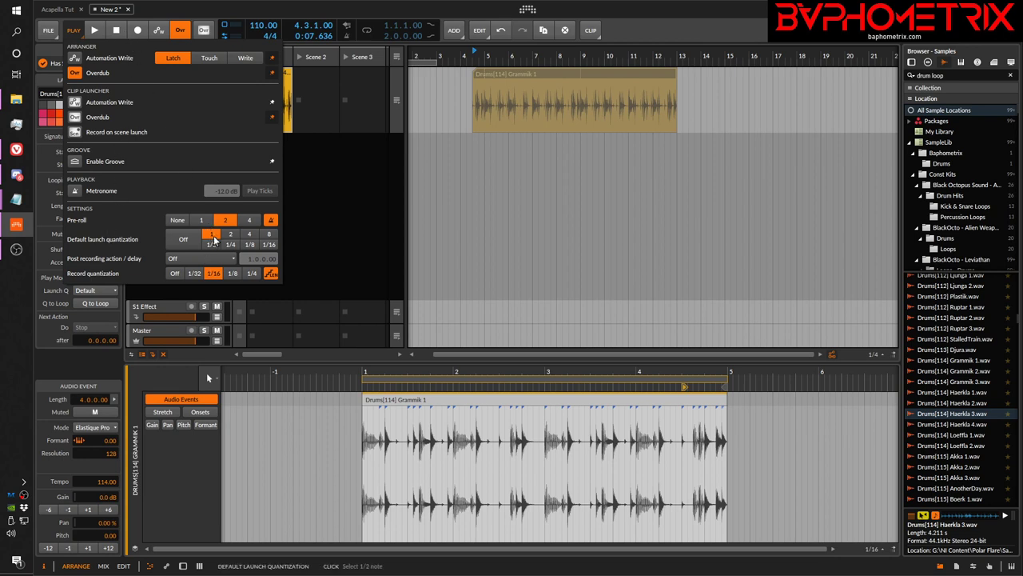
{"action": "left_click", "coordinate": [315, 228]}
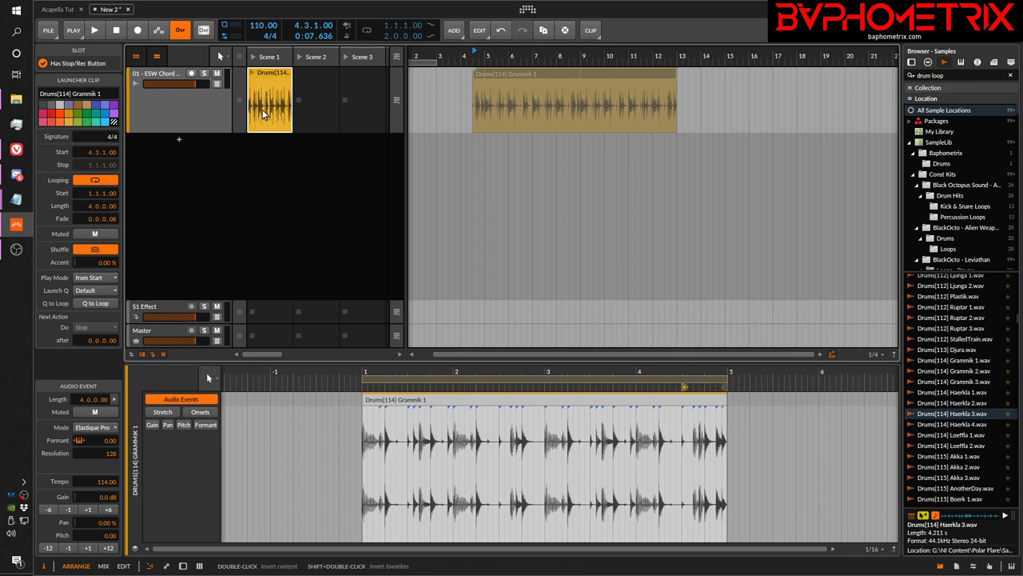
{"action": "left_click", "coordinate": [251, 74]}
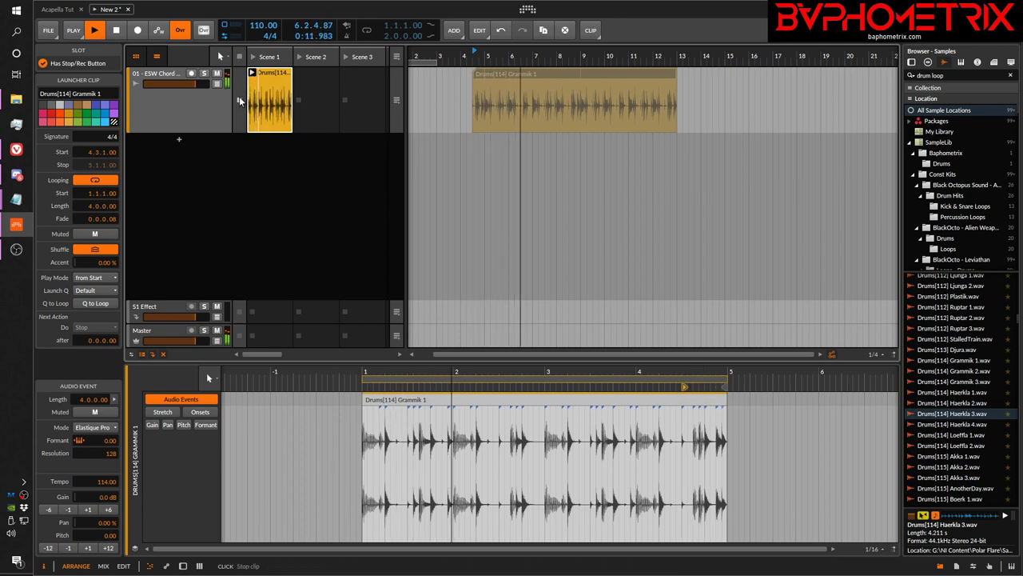
{"action": "left_click", "coordinate": [240, 98]}
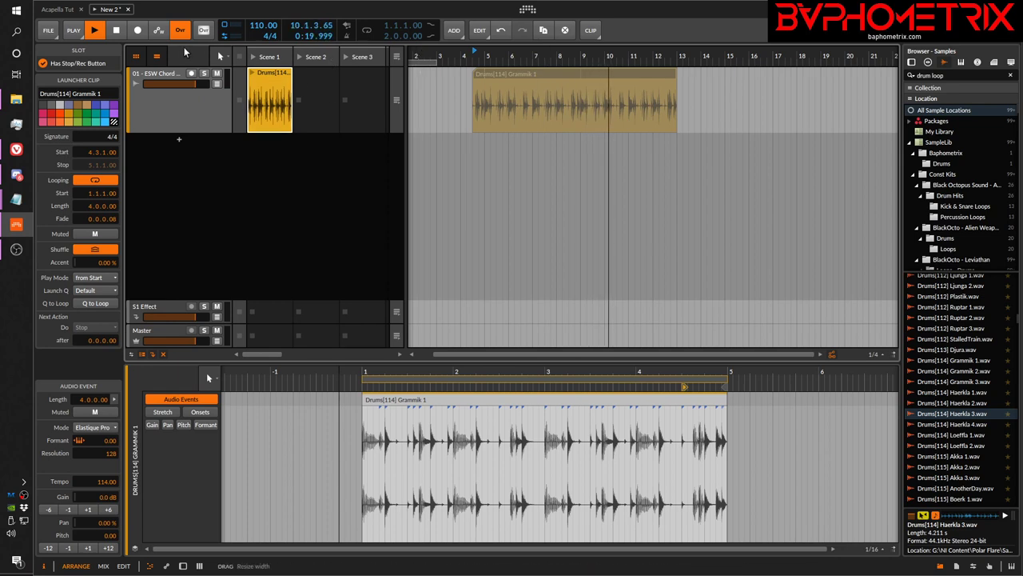
- Audition the Scene 1 clip with the arranger timeline hidden, restore the timeline and stop playback
{"action": "left_click", "coordinate": [157, 57]}
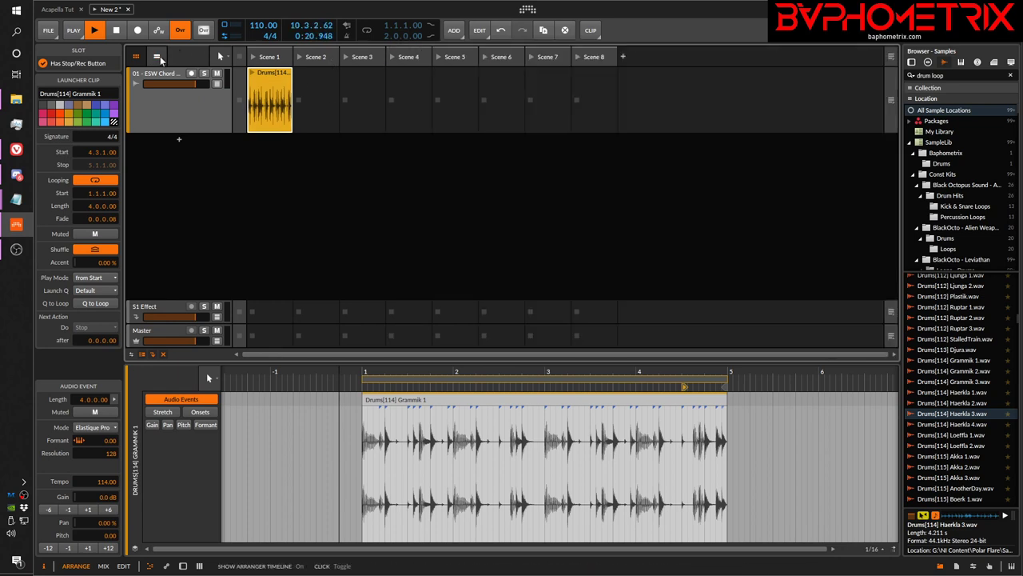
{"action": "left_click", "coordinate": [253, 73]}
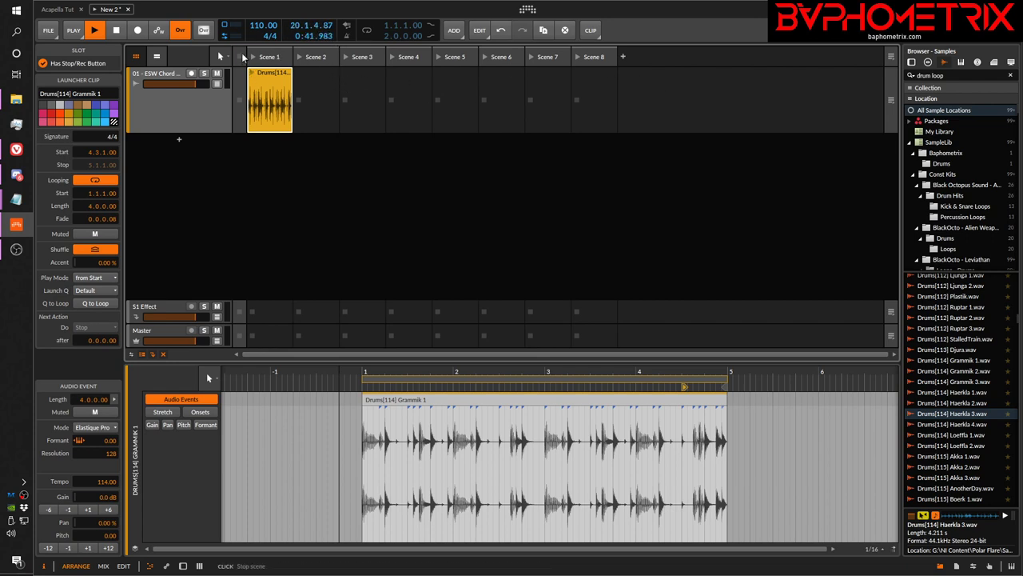
{"action": "left_click", "coordinate": [161, 54]}
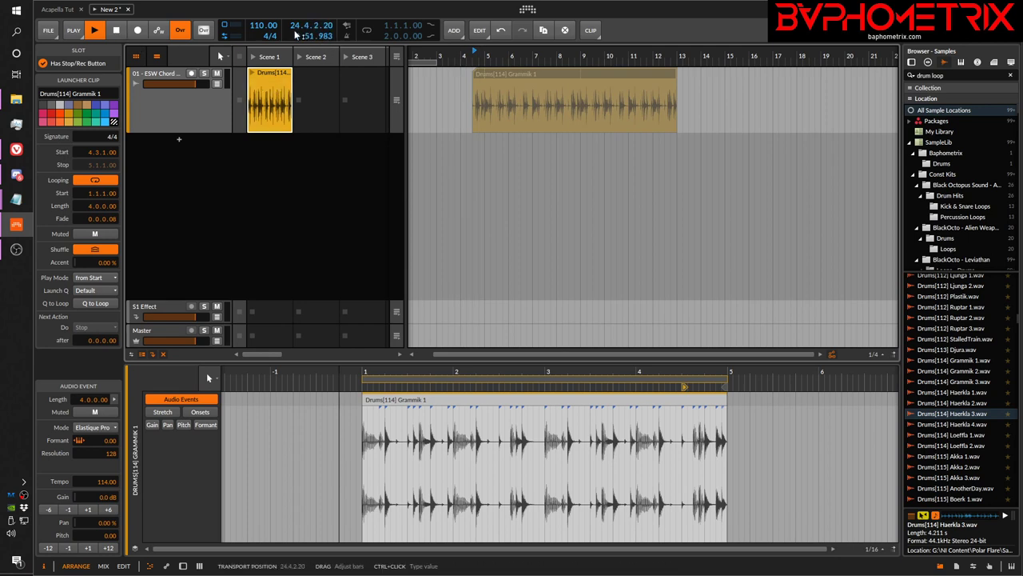
{"action": "key", "text": "space"}
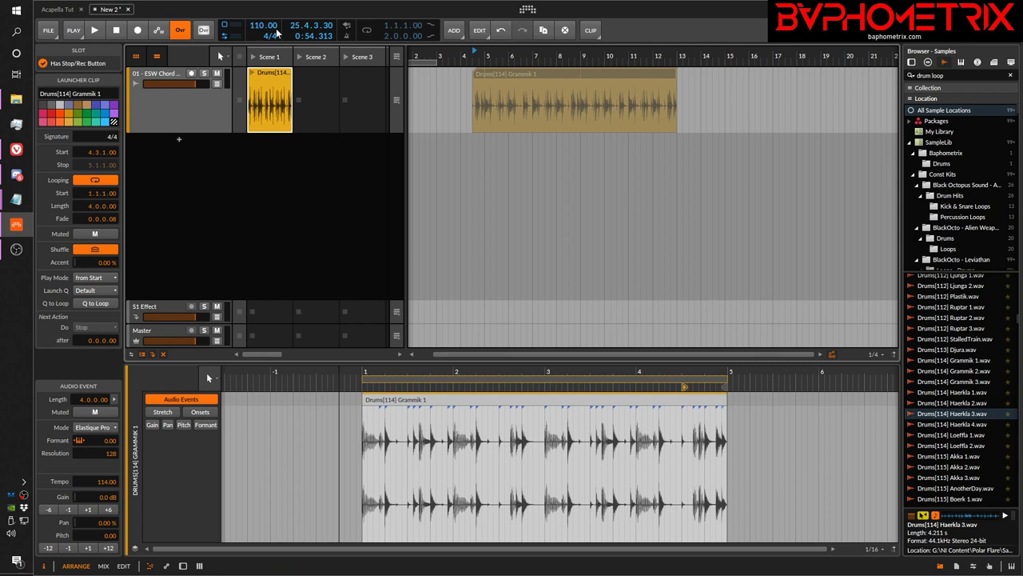
- Return the transport to the project start, launch the Scene 1 clip repeatedly to check its playback start, and stop playback
{"action": "key", "text": "Home"}
{"action": "left_click", "coordinate": [252, 74]}
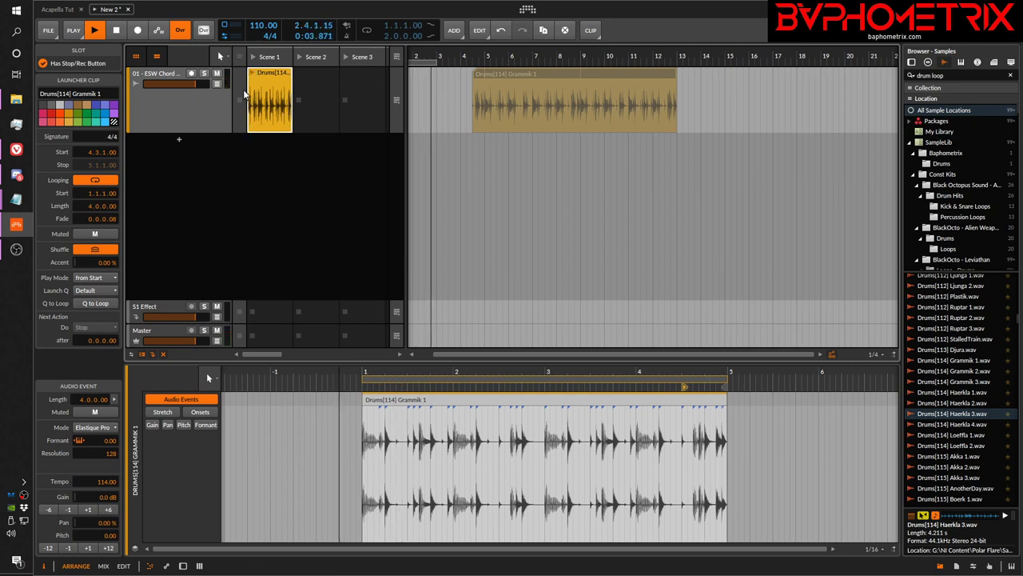
{"action": "key", "text": "space"}
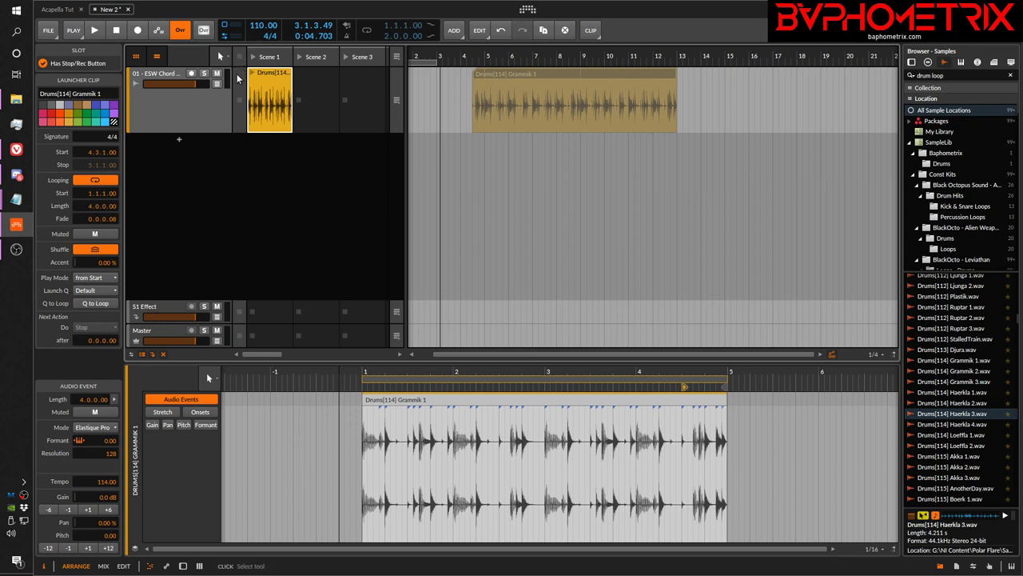
{"action": "left_click", "coordinate": [252, 73]}
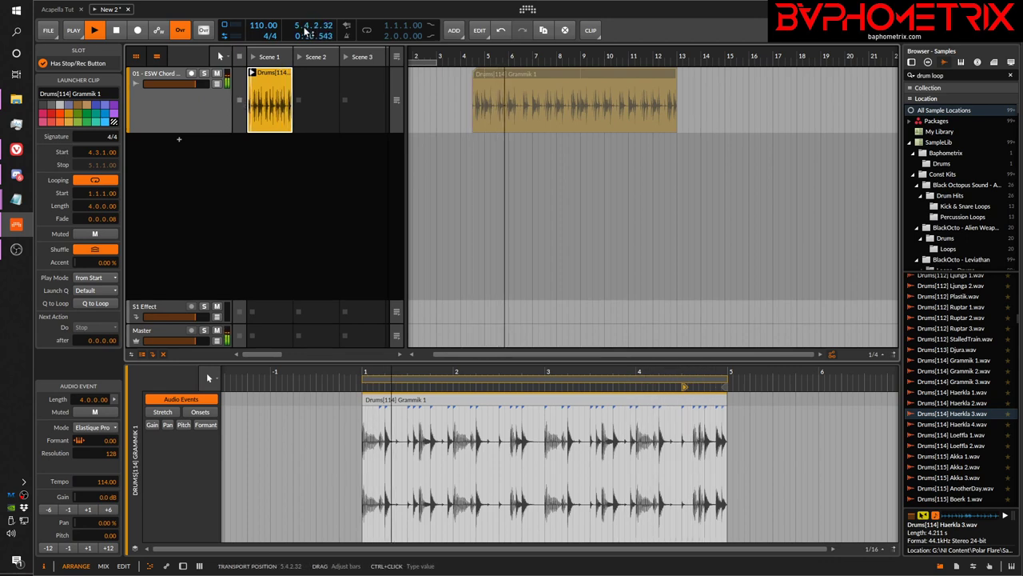
{"action": "left_click", "coordinate": [253, 71]}
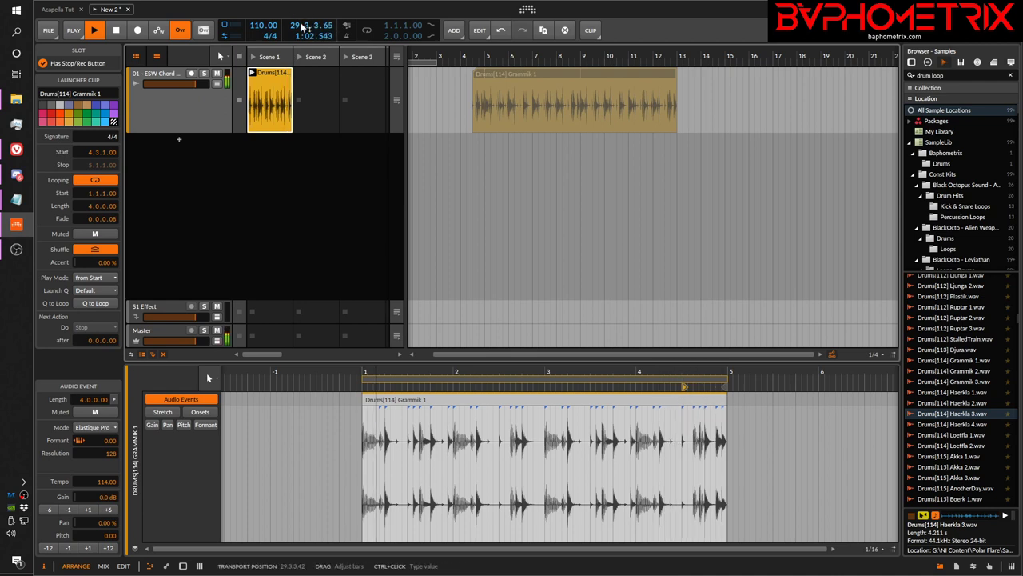
{"action": "left_click", "coordinate": [240, 97]}
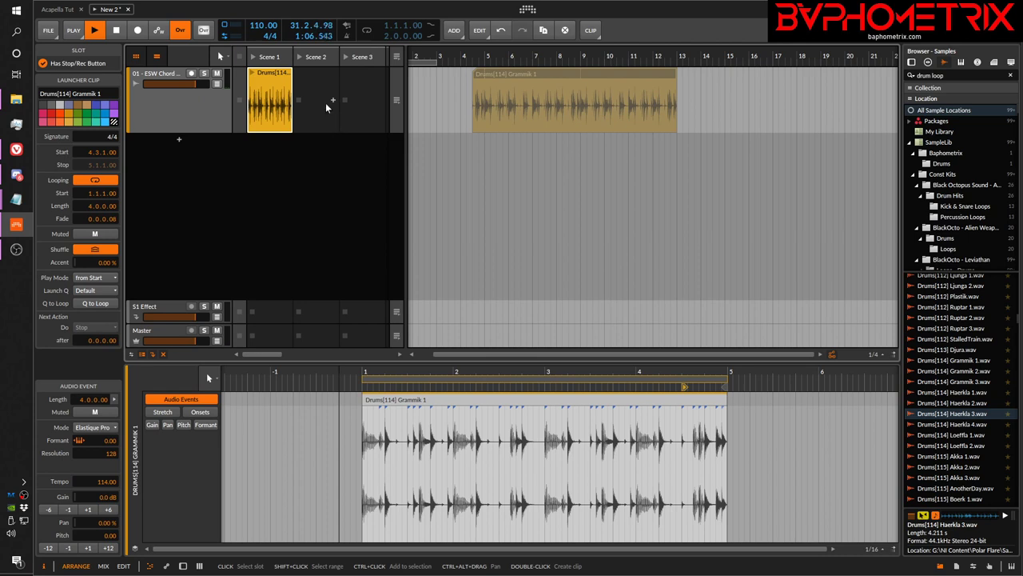
{"action": "key", "text": "space"}
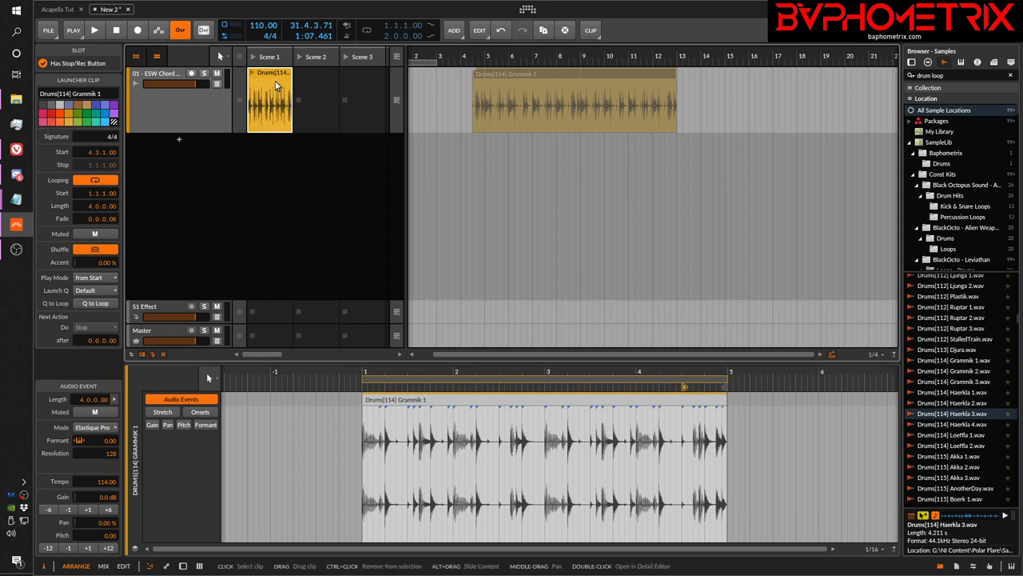
- Hide the clip launcher, turn off looping on the arranger's Grammik 1 clip and shorten it to 0.2.0.00
{"action": "left_click", "coordinate": [138, 56]}
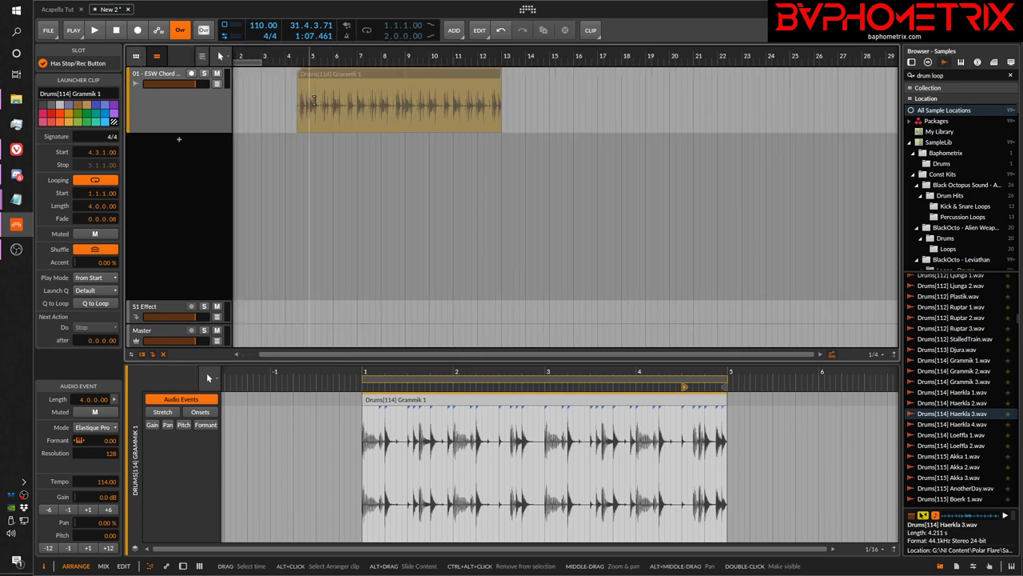
{"action": "left_click", "coordinate": [349, 76]}
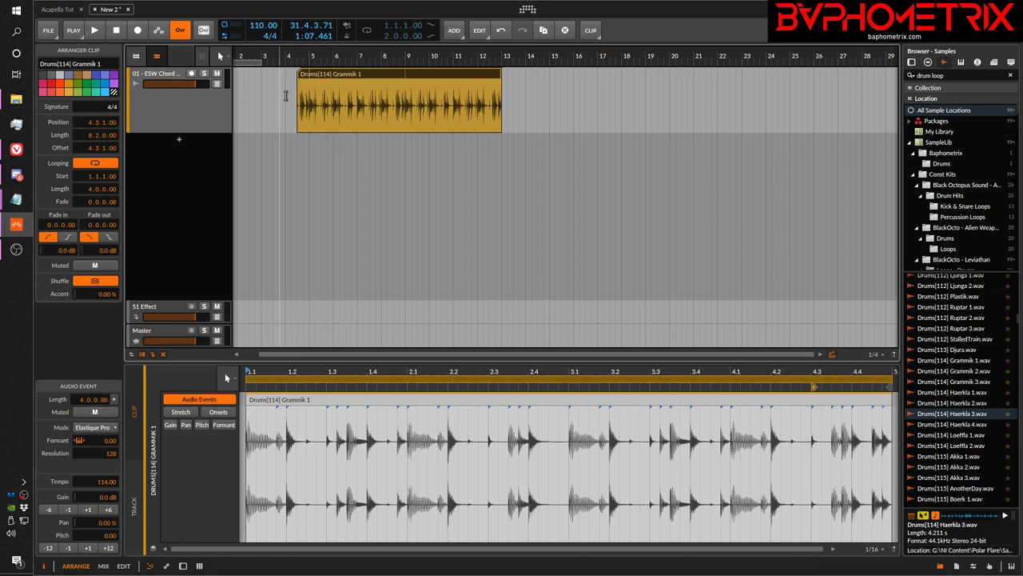
{"action": "left_click_drag", "start_coordinate": [499, 123], "coordinate": [312, 121]}
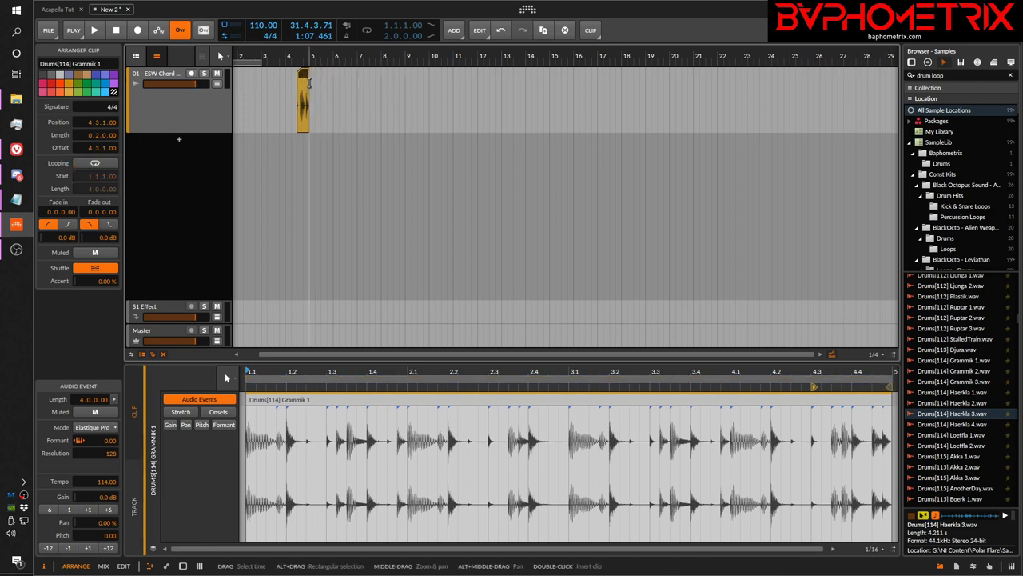
{"action": "mouse_move", "coordinate": [309, 104]}
{"action": "left_mouse_down"}
{"action": "mouse_move", "coordinate": [496, 104]}
{"action": "mouse_move", "coordinate": [327, 104]}
{"action": "left_mouse_up"}
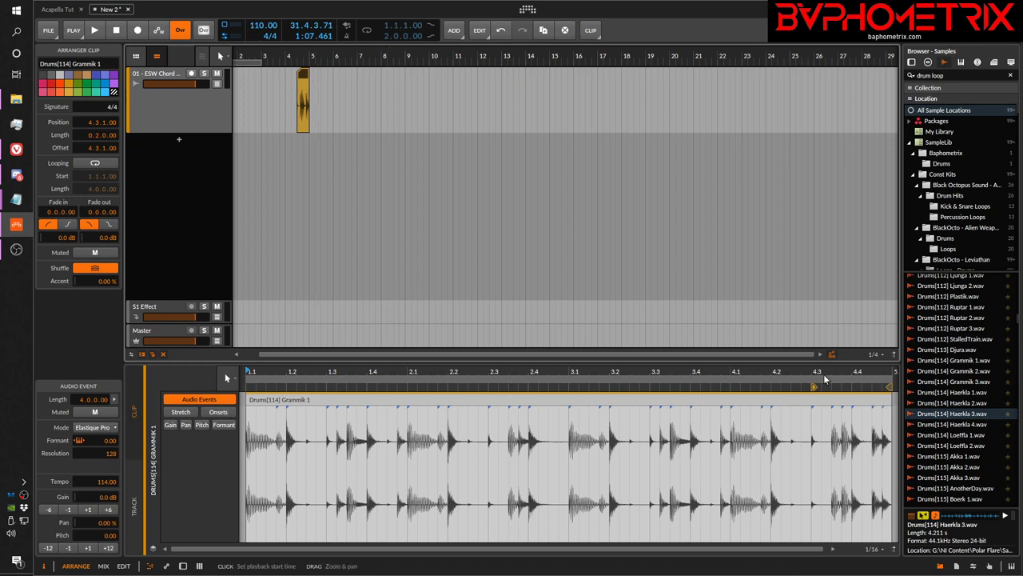
- Set the Grammik 1 clip's offset to 1.1.1.00 and length to 4.0.0.00, and move it to position 4.1.1.00
{"action": "left_click_drag", "start_coordinate": [812, 387], "coordinate": [247, 388]}
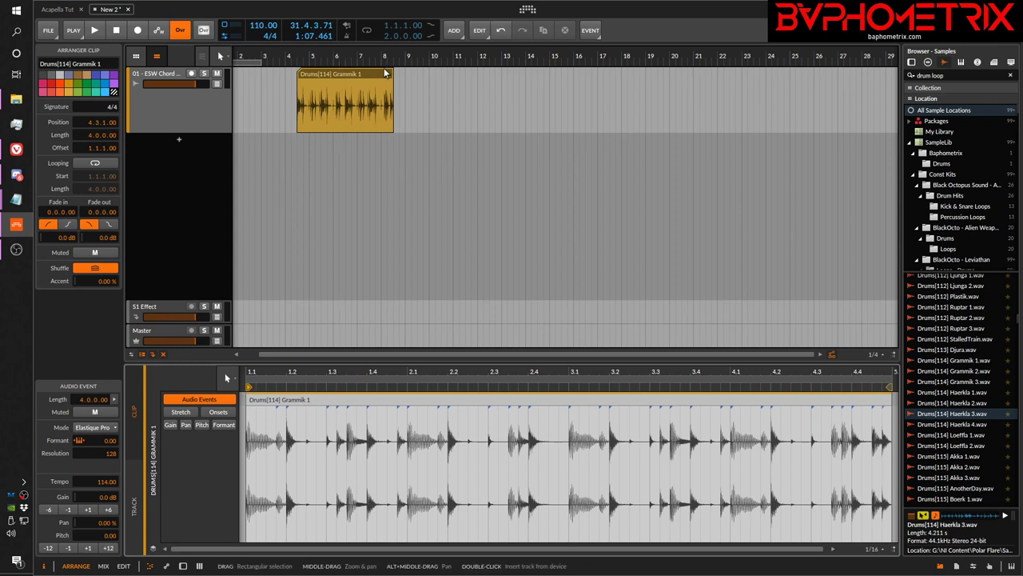
{"action": "left_click_drag", "start_coordinate": [361, 74], "coordinate": [319, 76]}
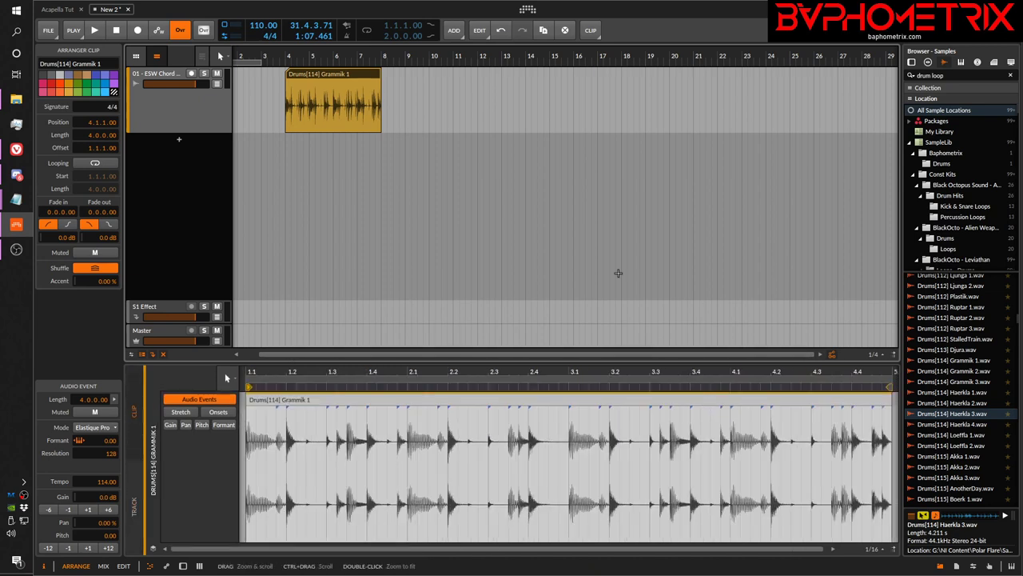
- Add the Loeffla 2, Haerkla 3 and Akka 3 drum loops to the arranger track at 11.4.1.00, 17.1.1.00 and 20.3.1.00
{"action": "left_click_drag", "start_coordinate": [959, 446], "coordinate": [474, 104]}
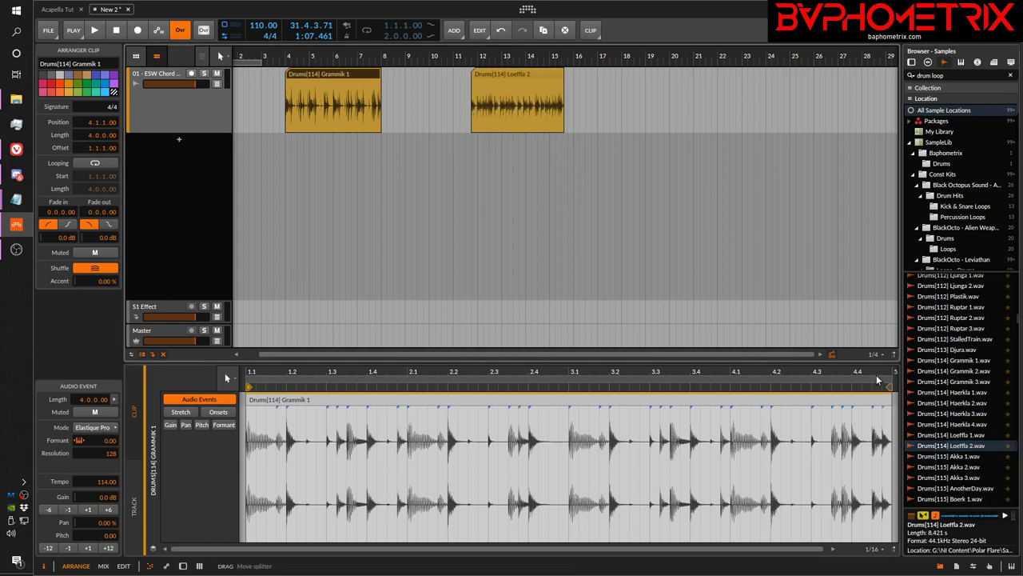
{"action": "left_click_drag", "start_coordinate": [951, 414], "coordinate": [603, 107]}
{"action": "left_click_drag", "start_coordinate": [952, 477], "coordinate": [683, 101]}
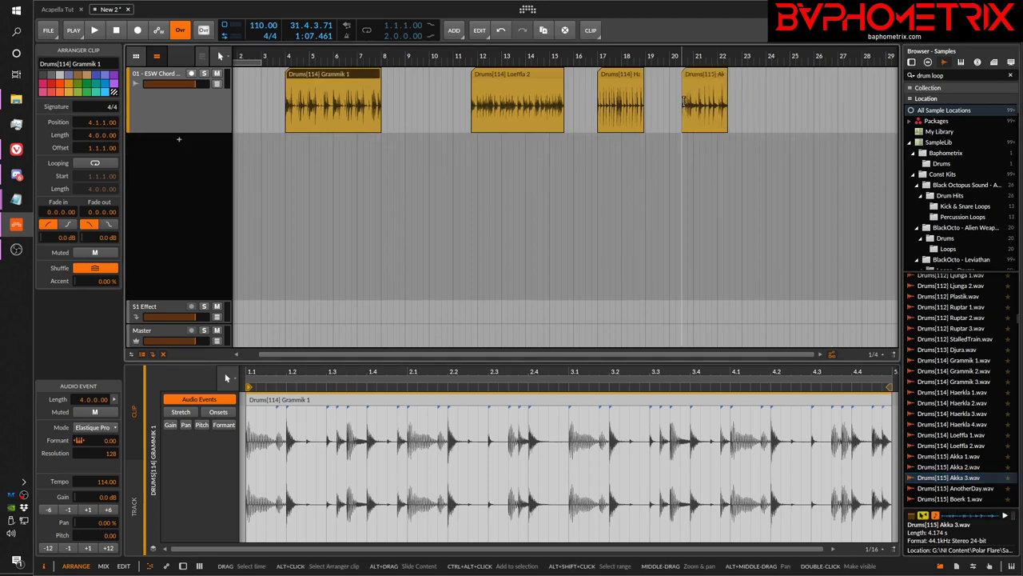
- Inspect the Loeffla 2, Haerkla 3 and Akka 3 clips one after another in the detail editor's clip view
{"action": "left_click", "coordinate": [511, 77]}
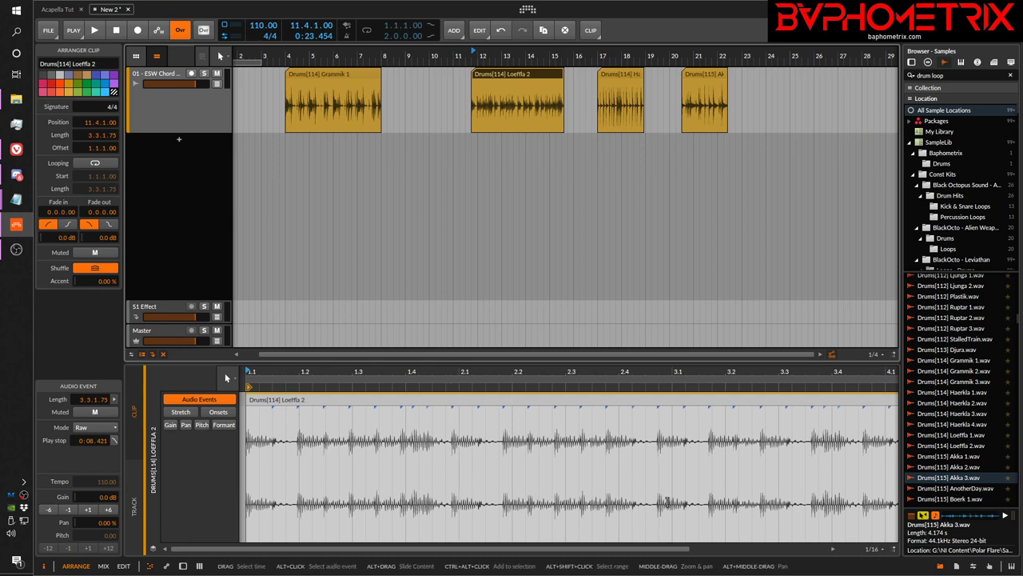
{"action": "left_click", "coordinate": [521, 75]}
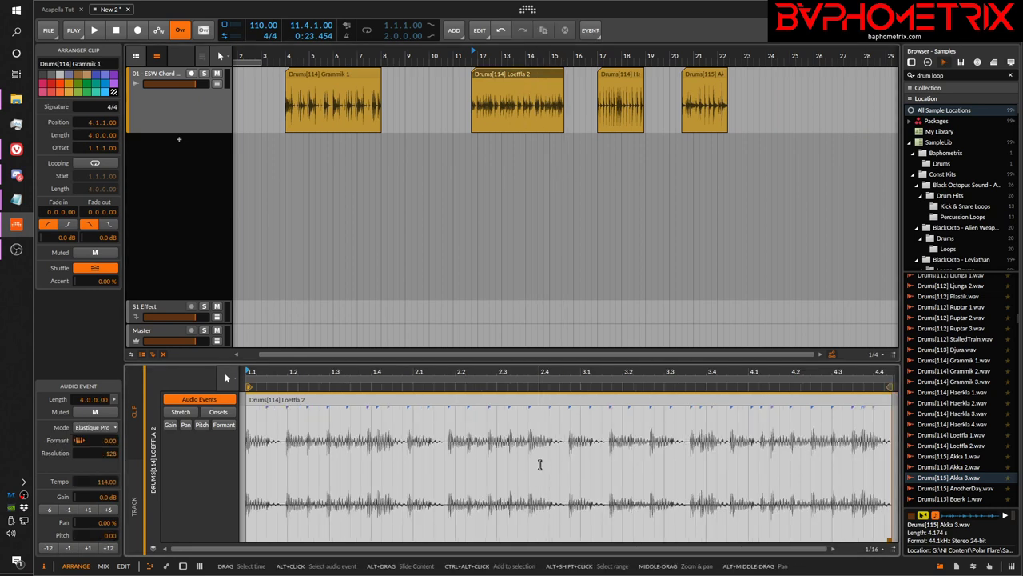
{"action": "left_click", "coordinate": [624, 75]}
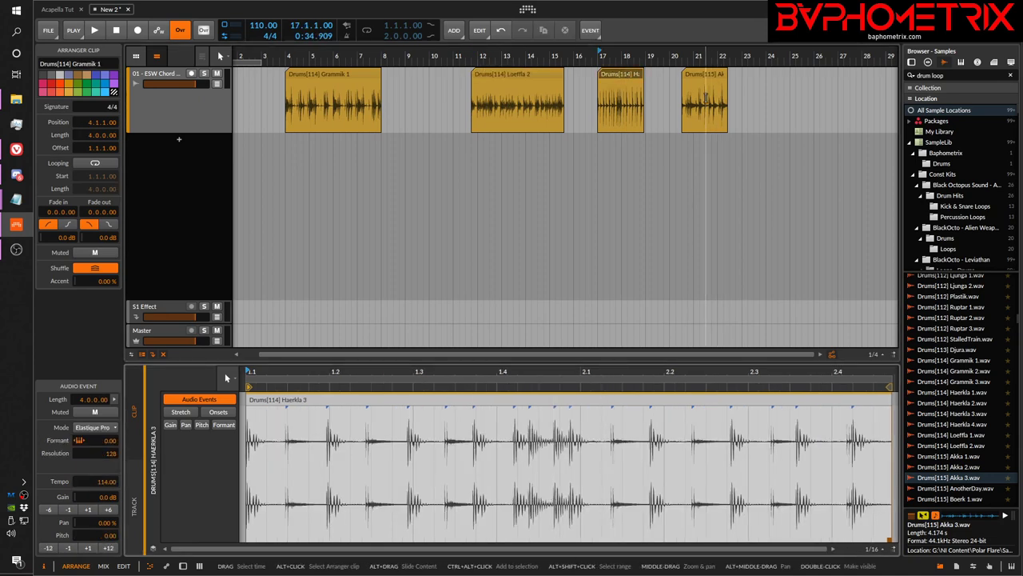
{"action": "left_click", "coordinate": [707, 72]}
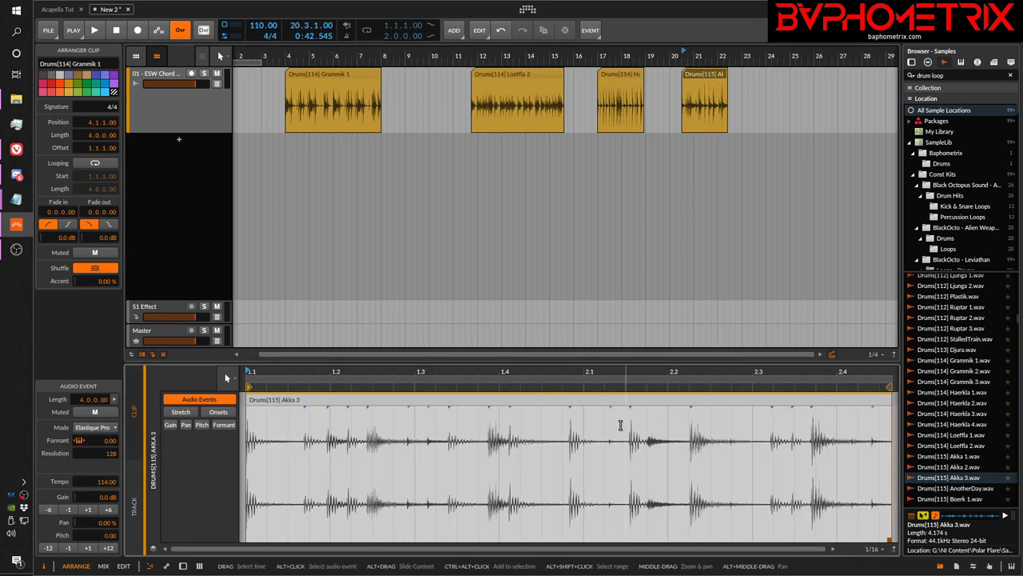
- In the detail editor's track view, extend the Grammik 1 clip to about bar 10.4 and move the Haerkla 3 event inside it at 8.4.1.00
{"action": "left_click", "coordinate": [132, 510]}
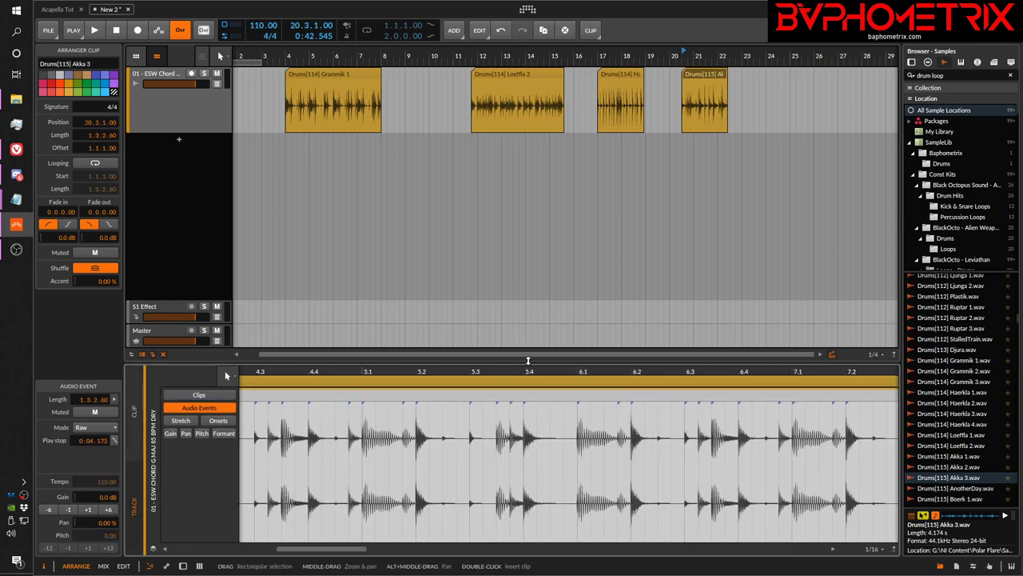
{"action": "left_click_drag", "start_coordinate": [530, 371], "coordinate": [561, 434]}
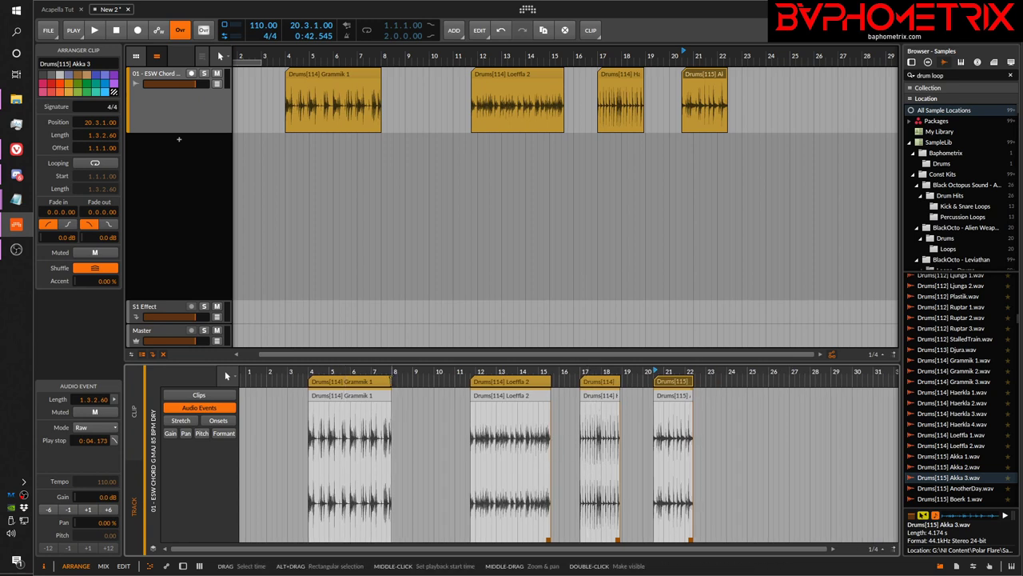
{"action": "left_click_drag", "start_coordinate": [391, 381], "coordinate": [448, 382]}
{"action": "left_click_drag", "start_coordinate": [599, 407], "coordinate": [430, 408]}
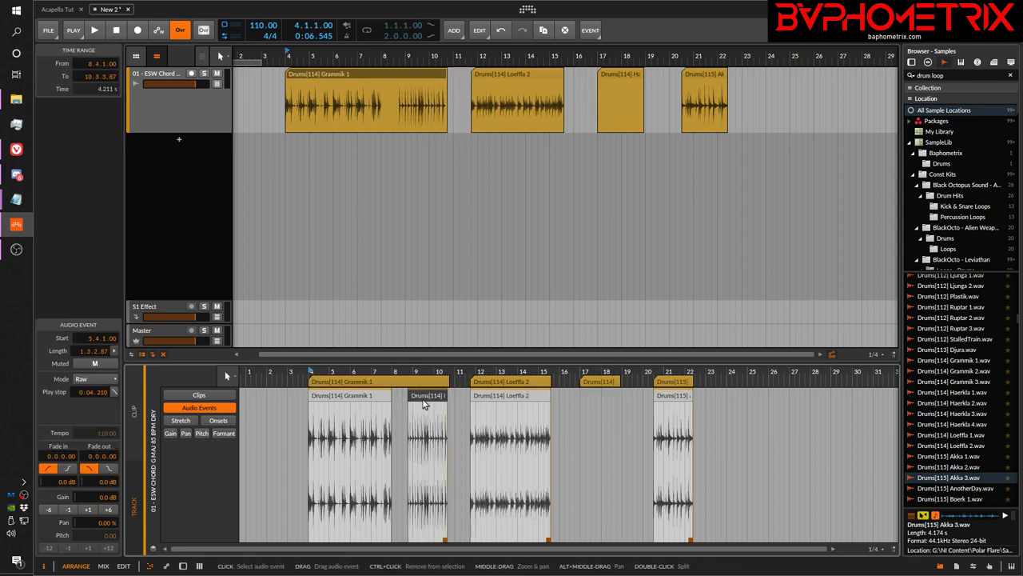
- Reverse the Haerkla 3 audio event inside the Grammik 1 clip and select the whole clip in the arranger
{"action": "left_click", "coordinate": [590, 29]}
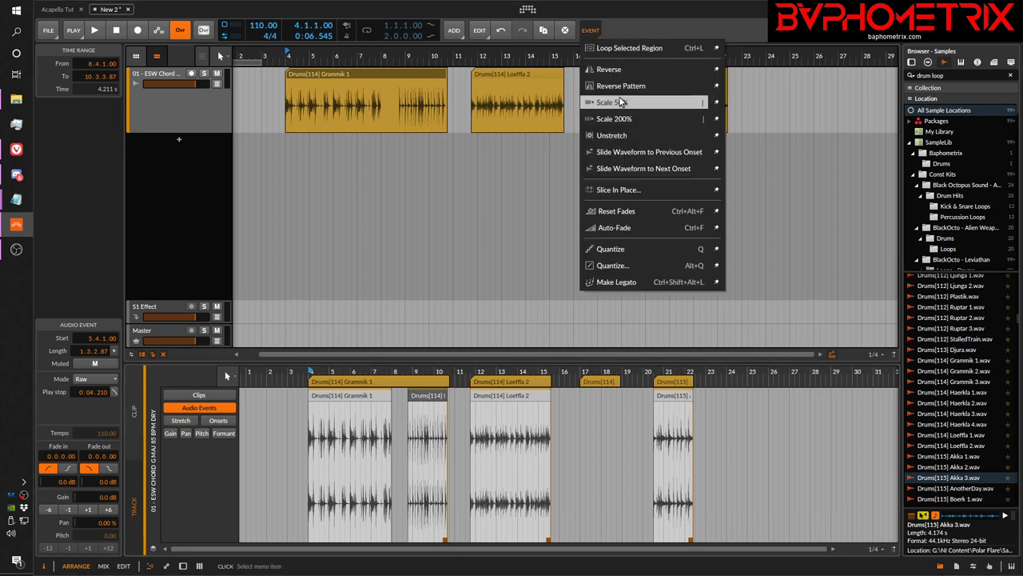
{"action": "left_click", "coordinate": [620, 85]}
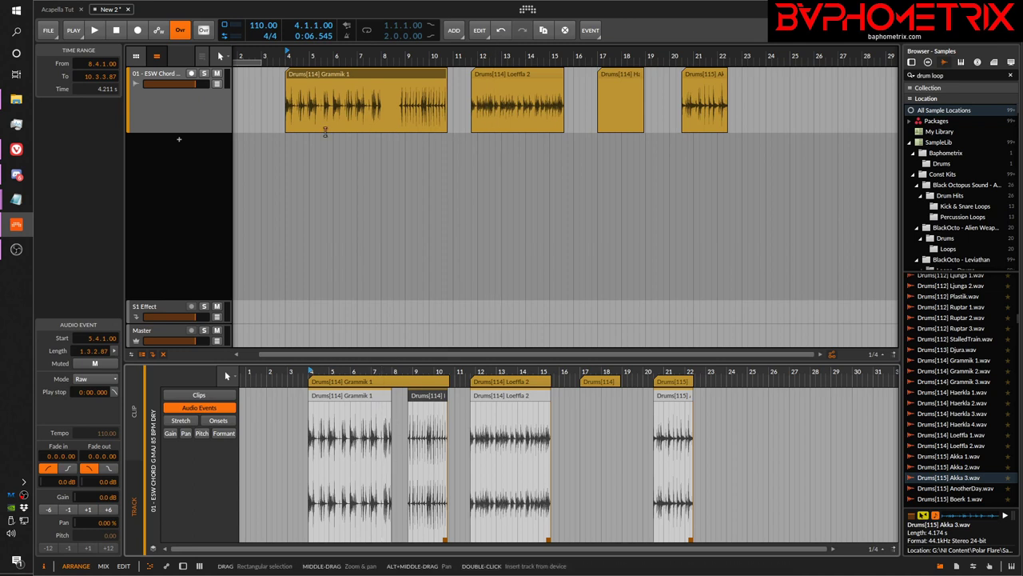
{"action": "left_click", "coordinate": [403, 75]}
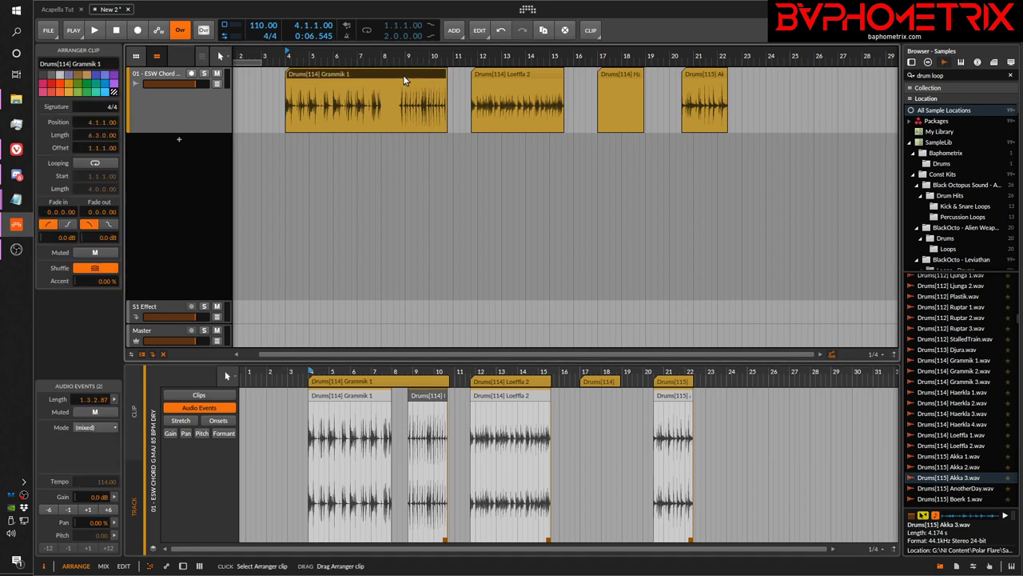
- Examine the Grammik 1 clip in the detail editor at different zooms, from the 6.1.1.00 to 6.4.1.00 selection out to the whole track
{"action": "left_click_drag", "start_coordinate": [334, 102], "coordinate": [352, 102]}
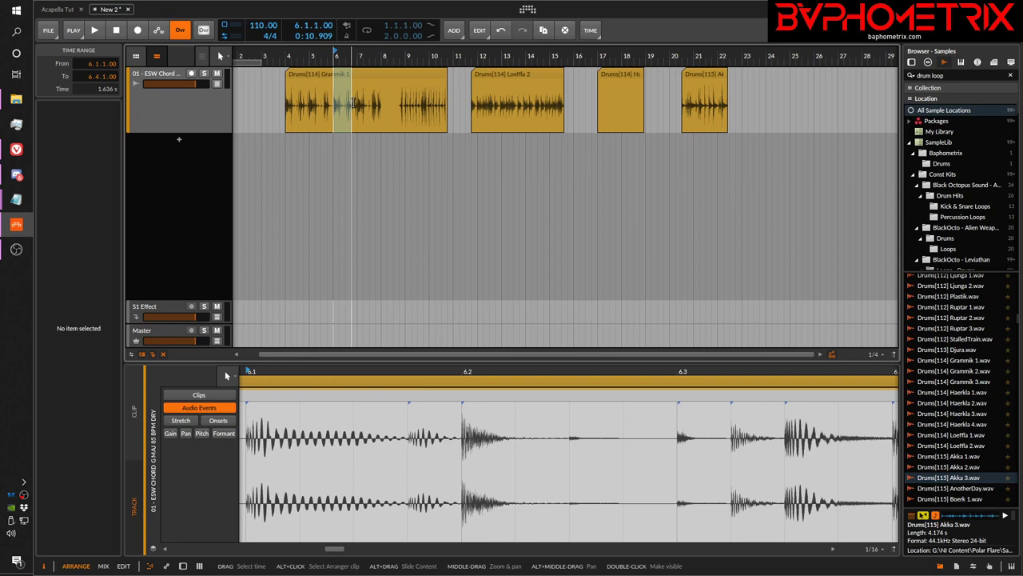
{"action": "key", "text": "z"}
{"action": "scroll", "coordinate": [340, 94], "scroll_direction": "down", "scroll_amount": 3}
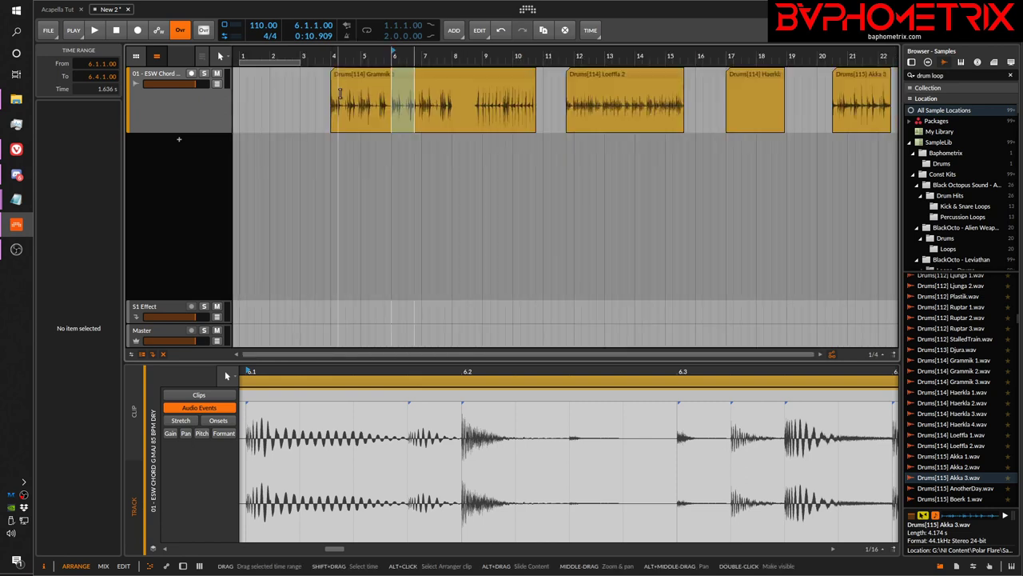
{"action": "left_click", "coordinate": [391, 377]}
{"action": "key", "text": "z"}
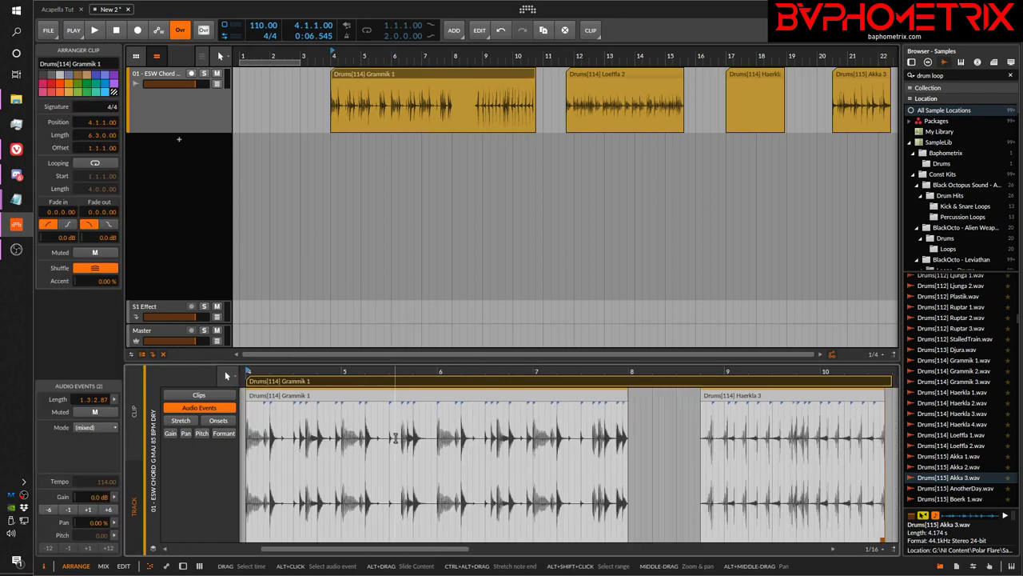
{"action": "key", "text": "shift+z"}
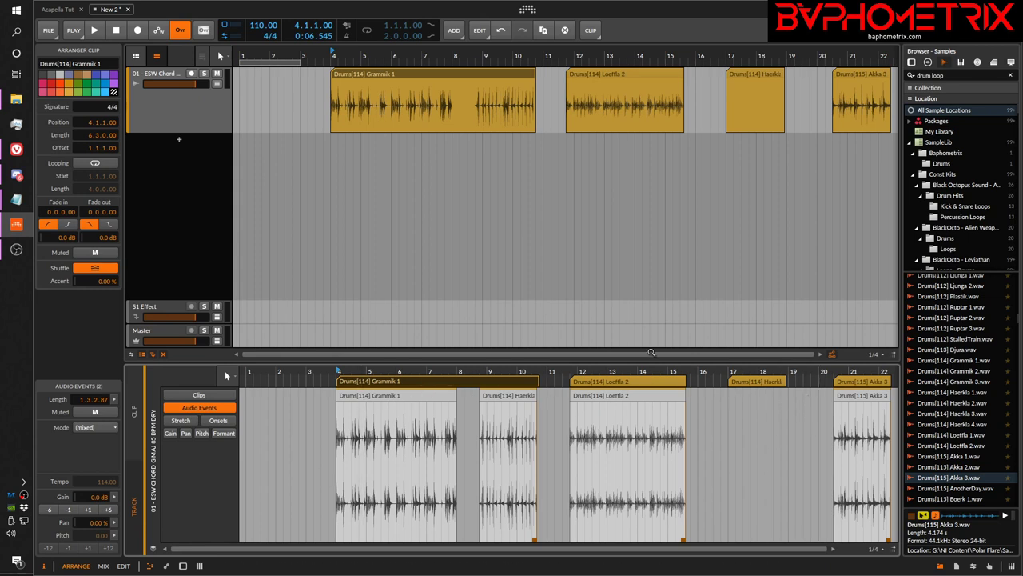
- Examine the Loeffla 2 event in track view, zooming in and out around time selections near bars 13 and 12
{"action": "left_click_drag", "start_coordinate": [551, 373], "coordinate": [449, 372]}
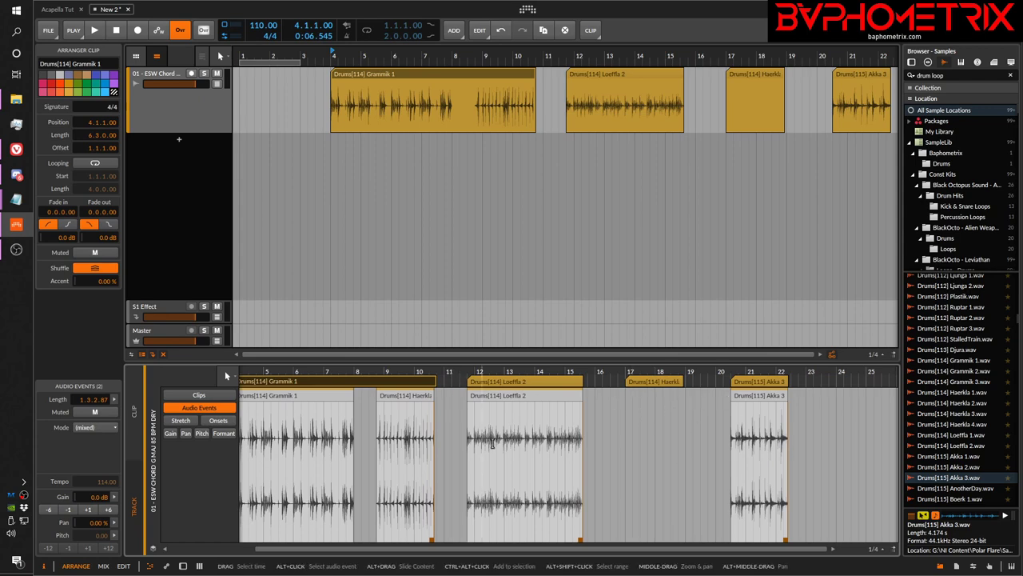
{"action": "left_click_drag", "start_coordinate": [510, 441], "coordinate": [542, 441]}
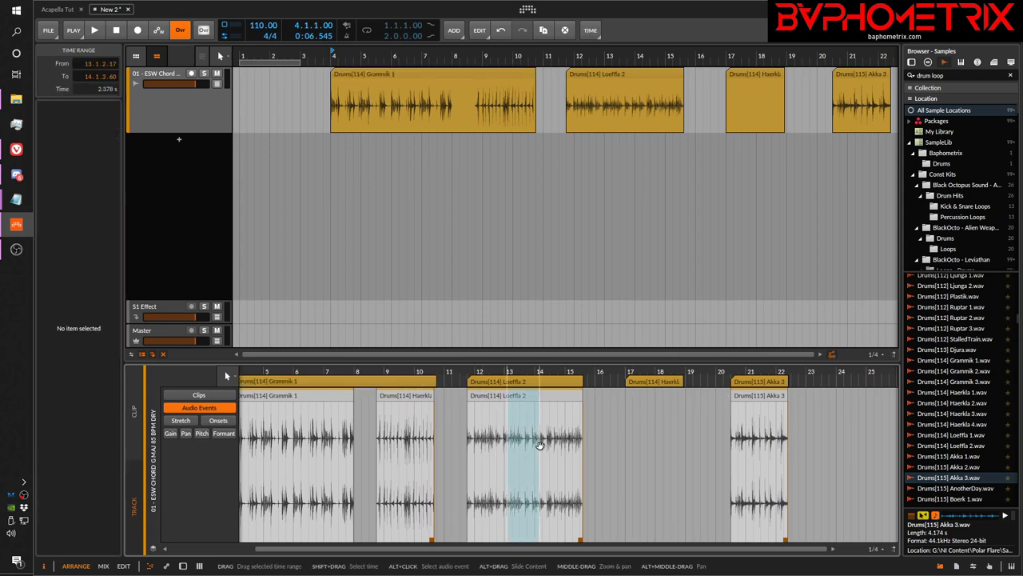
{"action": "key", "text": "z"}
{"action": "key", "text": "z"}
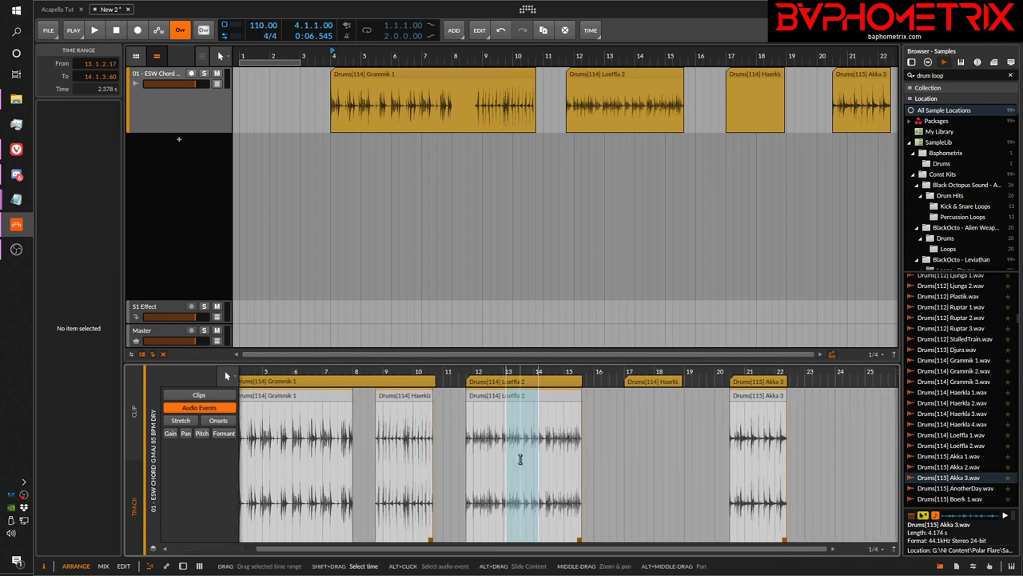
{"action": "key", "text": "z"}
{"action": "key", "text": "z"}
{"action": "left_click_drag", "start_coordinate": [516, 371], "coordinate": [516, 432]}
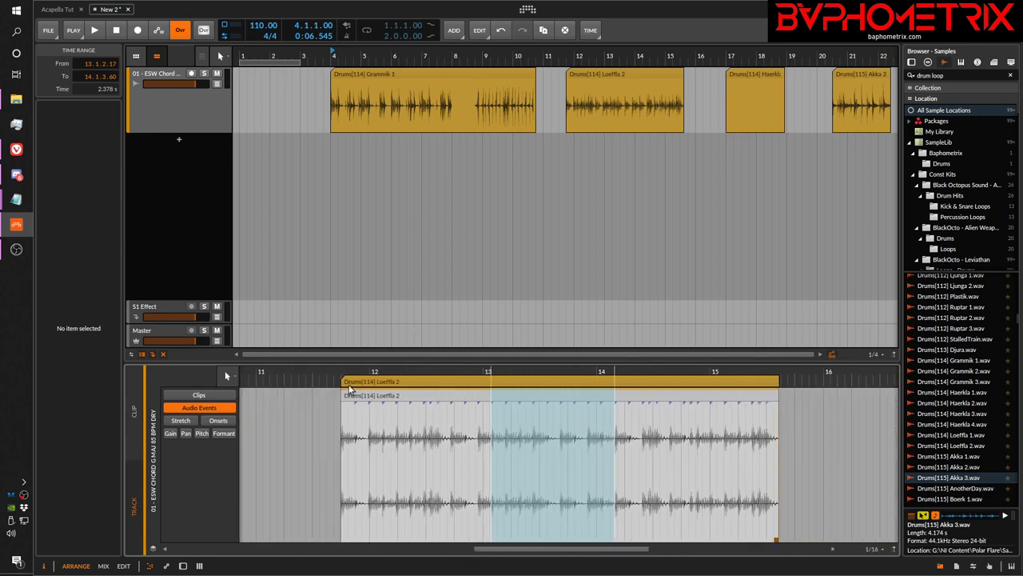
{"action": "left_click_drag", "start_coordinate": [391, 442], "coordinate": [413, 441]}
{"action": "key", "text": "z"}
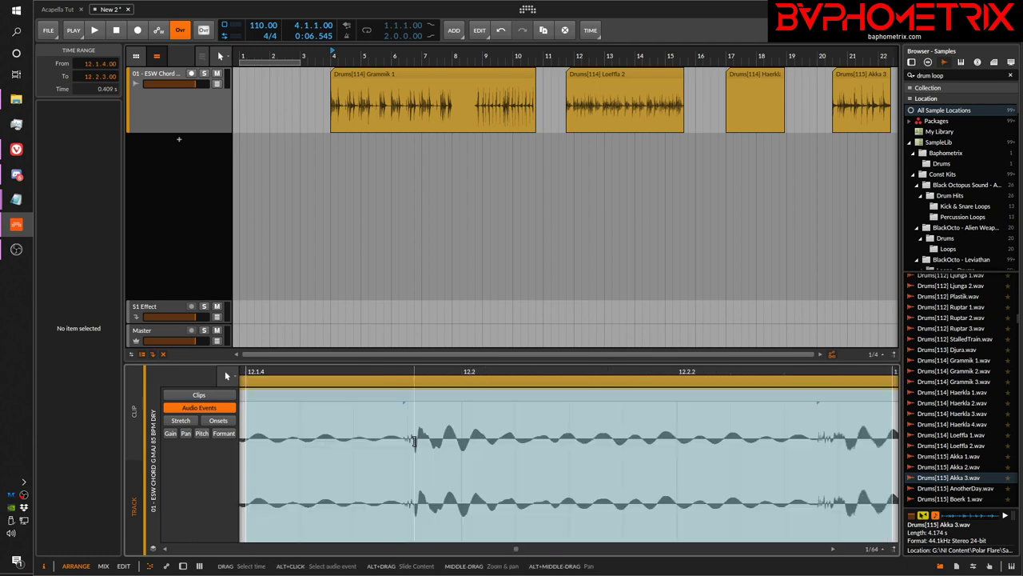
{"action": "key", "text": "z"}
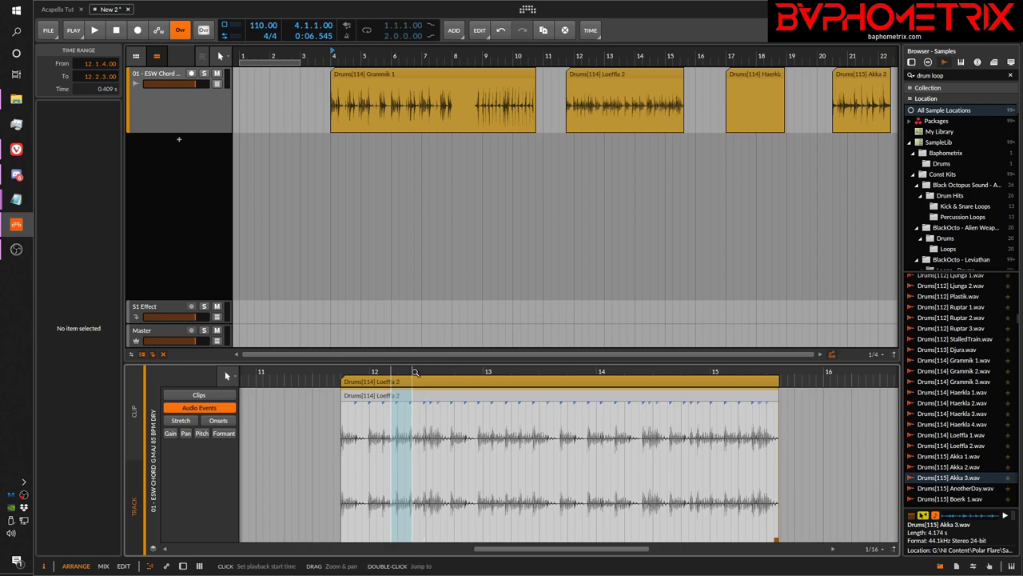
{"action": "left_click_drag", "start_coordinate": [415, 372], "coordinate": [474, 313]}
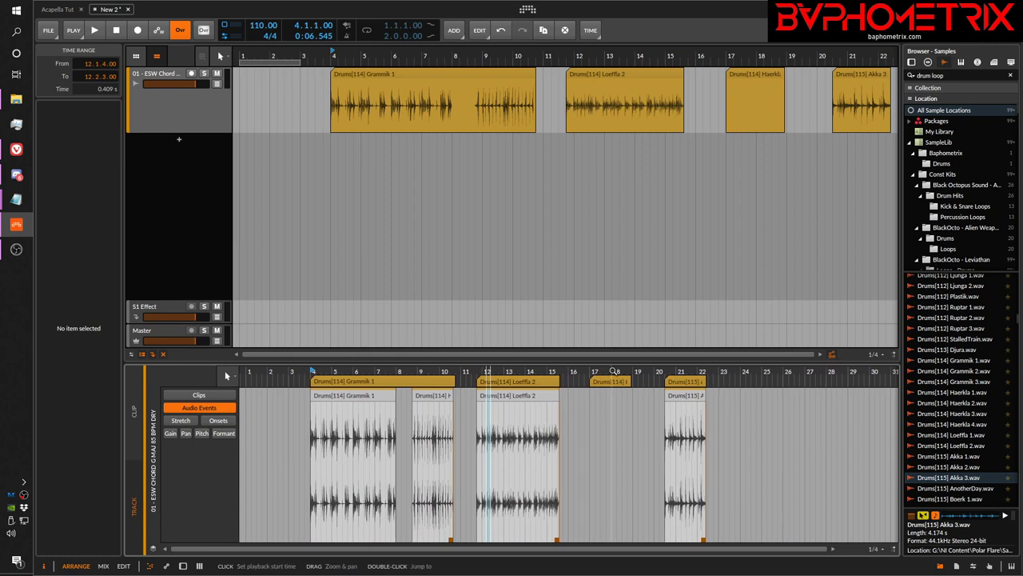
- Inspect the Akka 3 clip by itself in the detail editor's clip view
{"action": "left_click", "coordinate": [135, 411]}
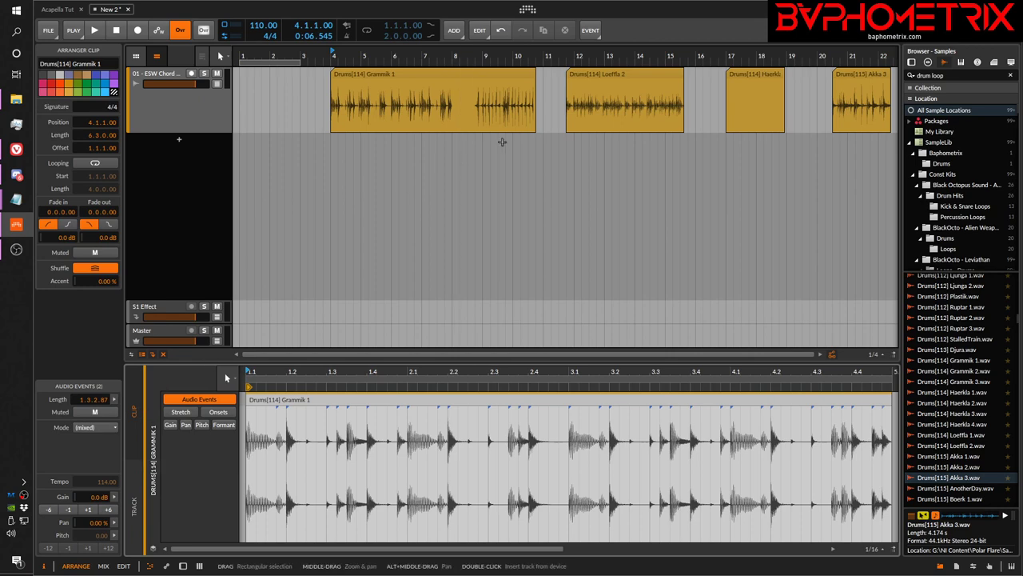
{"action": "left_click", "coordinate": [857, 76]}
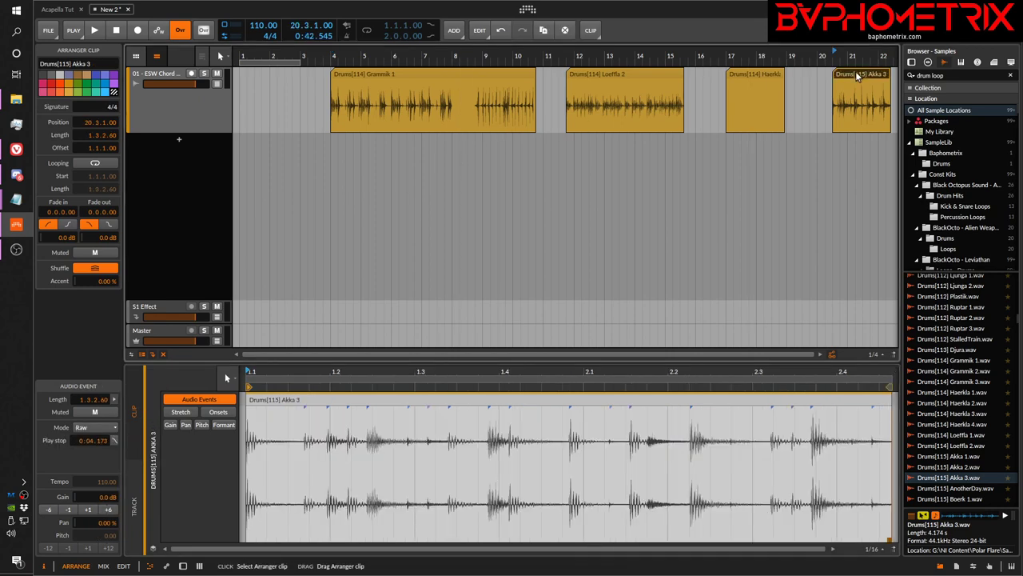
{"action": "left_click_drag", "start_coordinate": [631, 365], "coordinate": [506, 403]}
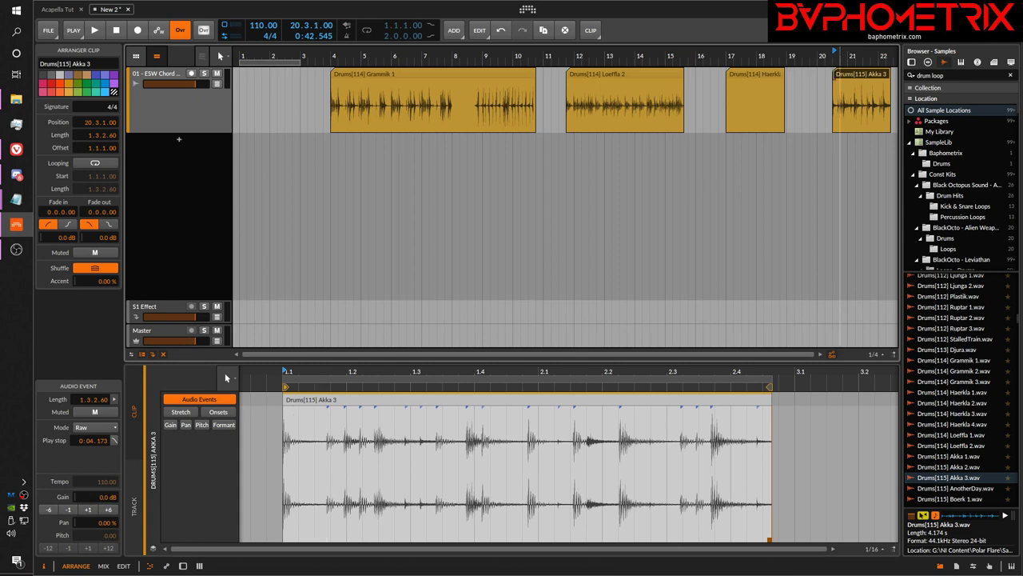
- In the Grammik 1 clip's clip view, move the Haerkla 3 event earlier to 4.1.1.00, overlapping the end of the Grammik 1 event
{"action": "left_click", "coordinate": [476, 76]}
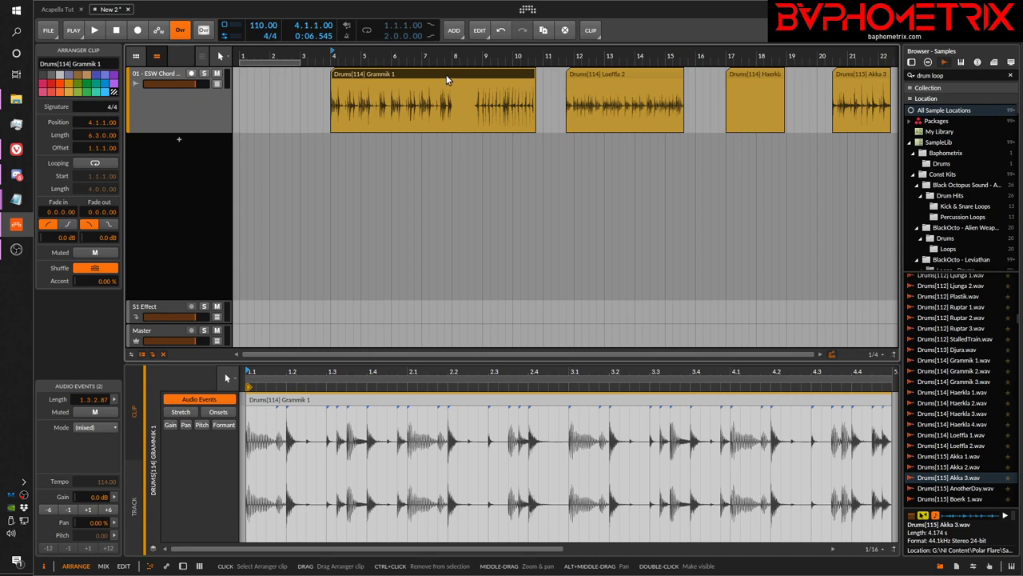
{"action": "scroll", "coordinate": [714, 455], "scroll_direction": "down", "scroll_amount": 3}
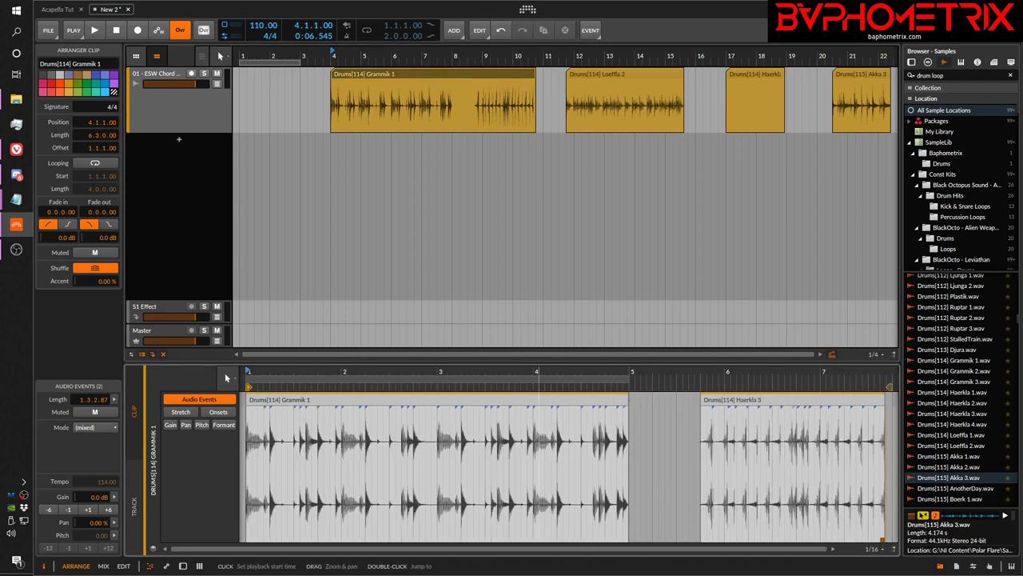
{"action": "left_click_drag", "start_coordinate": [540, 372], "coordinate": [853, 379]}
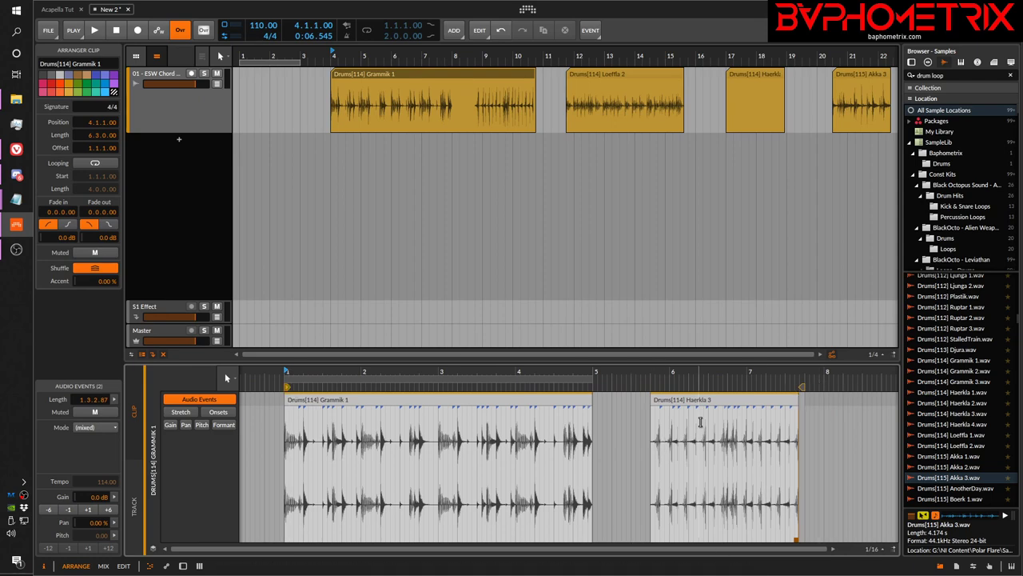
{"action": "left_click_drag", "start_coordinate": [698, 405], "coordinate": [561, 406]}
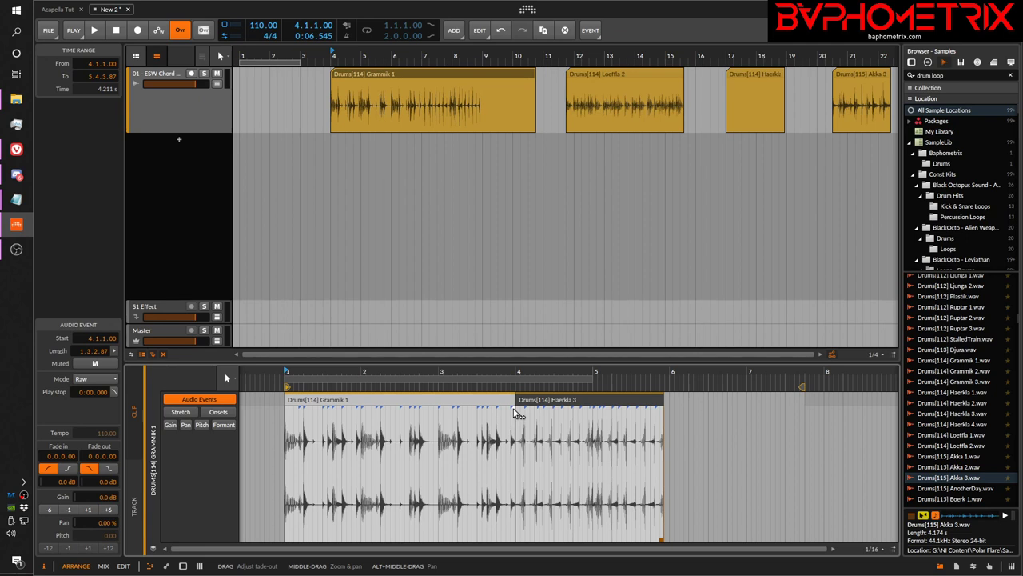
{"action": "mouse_move", "coordinate": [521, 412]}
{"action": "left_mouse_down"}
{"action": "mouse_move", "coordinate": [470, 413]}
{"action": "mouse_move", "coordinate": [519, 413]}
{"action": "left_mouse_up"}
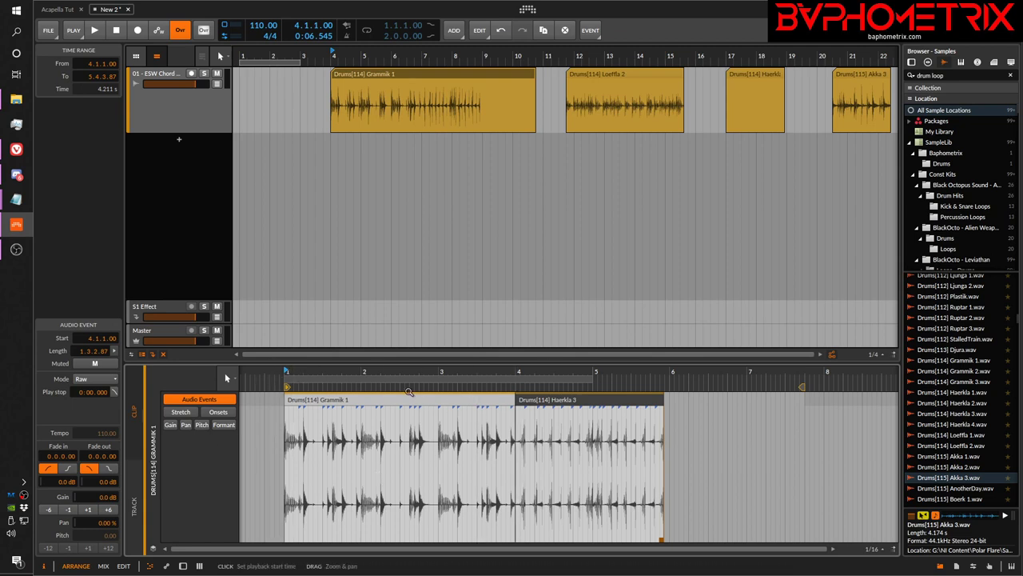
- Extend the Grammik 1 clip's loop region to the clip end, giving a loop length of 6.3.0.00
{"action": "key", "text": "ctrl+a"}
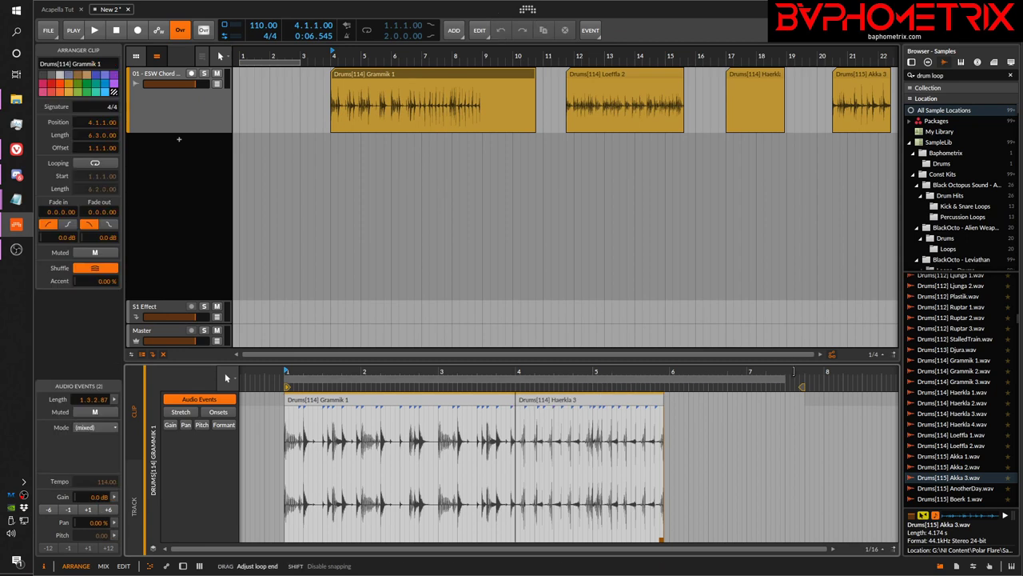
{"action": "left_click_drag", "start_coordinate": [801, 378], "coordinate": [804, 377]}
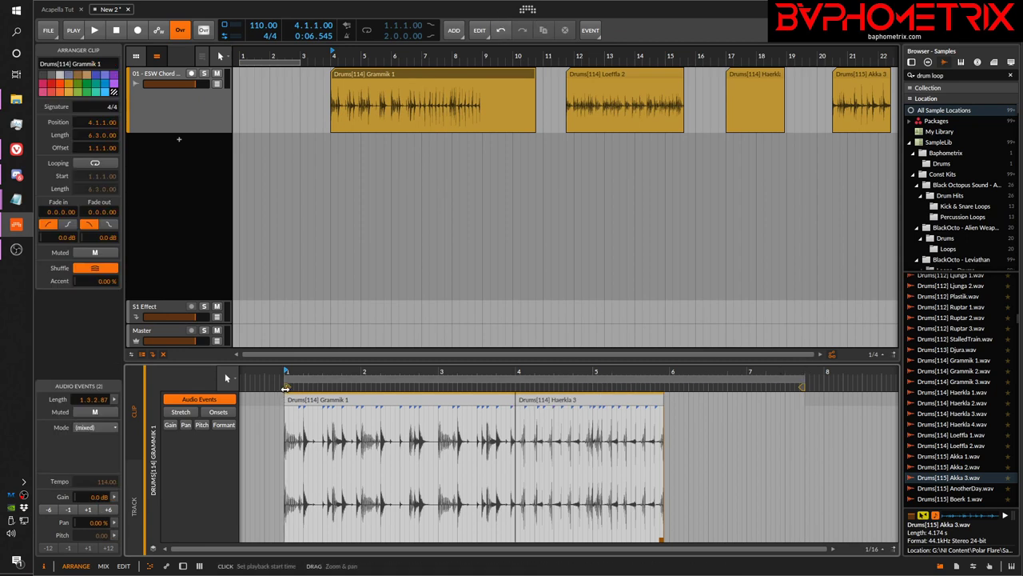
{"action": "mouse_move", "coordinate": [285, 385]}
{"action": "left_mouse_down"}
{"action": "mouse_move", "coordinate": [570, 387]}
{"action": "mouse_move", "coordinate": [285, 388]}
{"action": "left_mouse_up"}
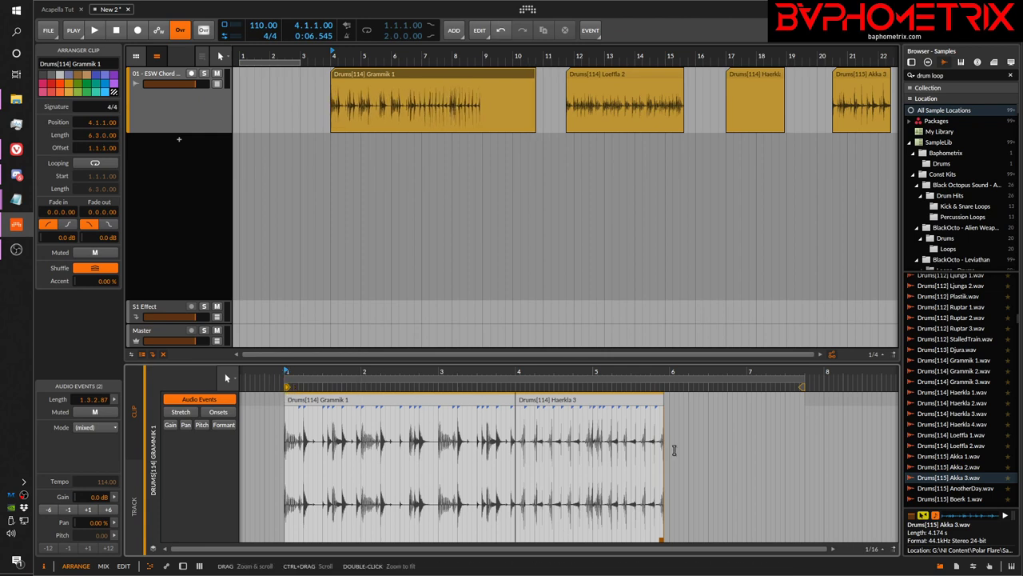
- Look through the audio event expression views up to Formant and inspect the Grammik 1 event's settings
{"action": "left_click", "coordinate": [214, 412]}
{"action": "left_click", "coordinate": [182, 411]}
{"action": "left_click", "coordinate": [202, 425]}
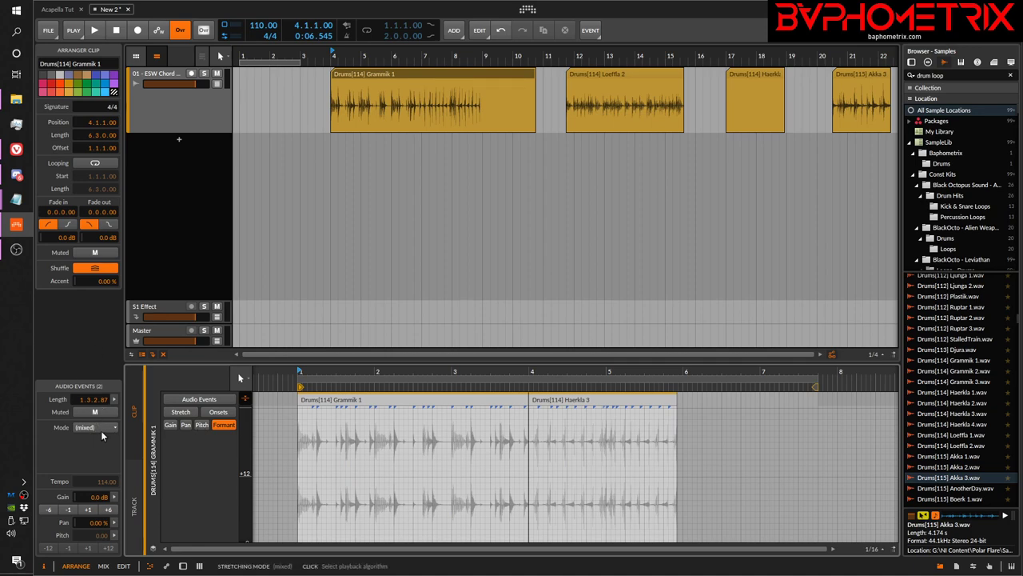
{"action": "left_click", "coordinate": [361, 406]}
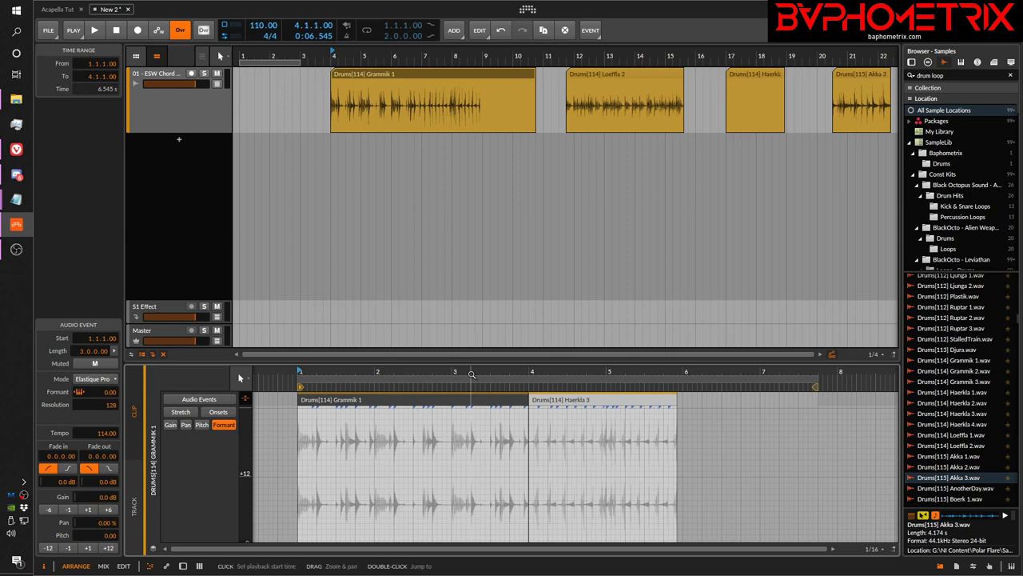
- In track view, move the Loeffla 2 event into the Grammik 1 clip at 8.4.1.00, near the end of the Haerkla 3 event
{"action": "left_click", "coordinate": [136, 503]}
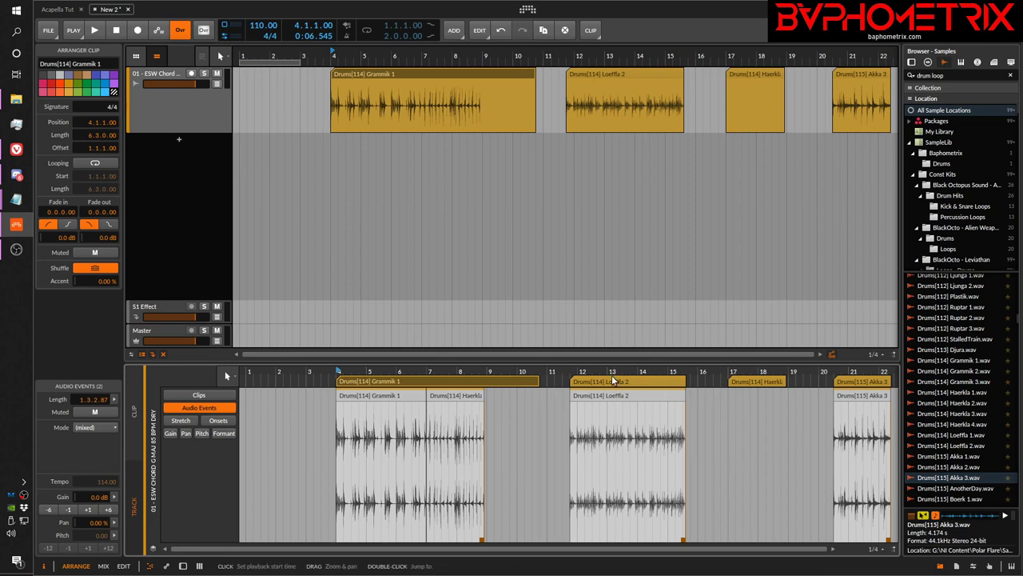
{"action": "left_click_drag", "start_coordinate": [612, 398], "coordinate": [524, 404]}
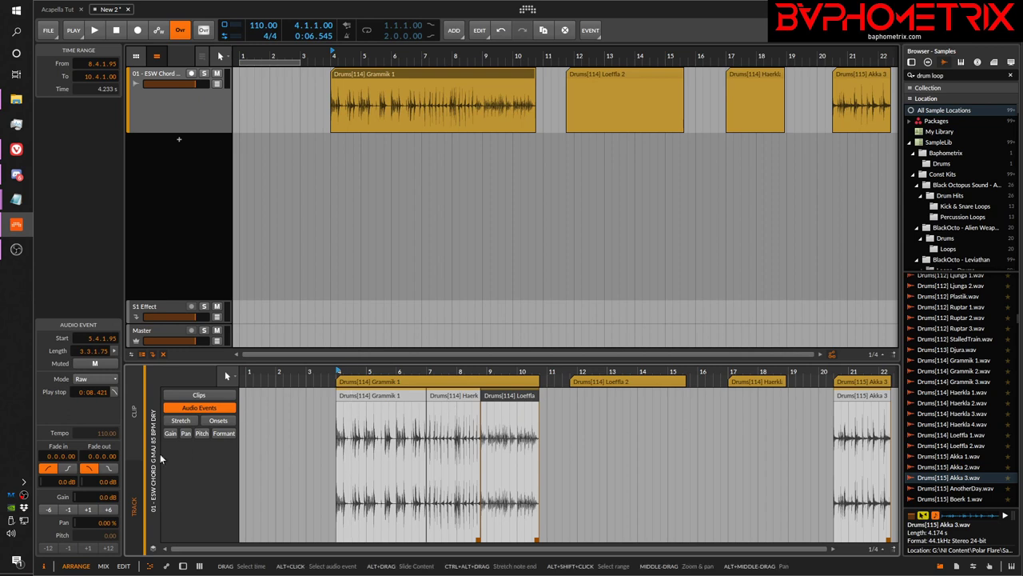
- In clip view, trim the Grammik 1 clip at both ends to an offset of 1.4.1.00 and a length of 5.2.0.00
{"action": "left_click", "coordinate": [134, 416]}
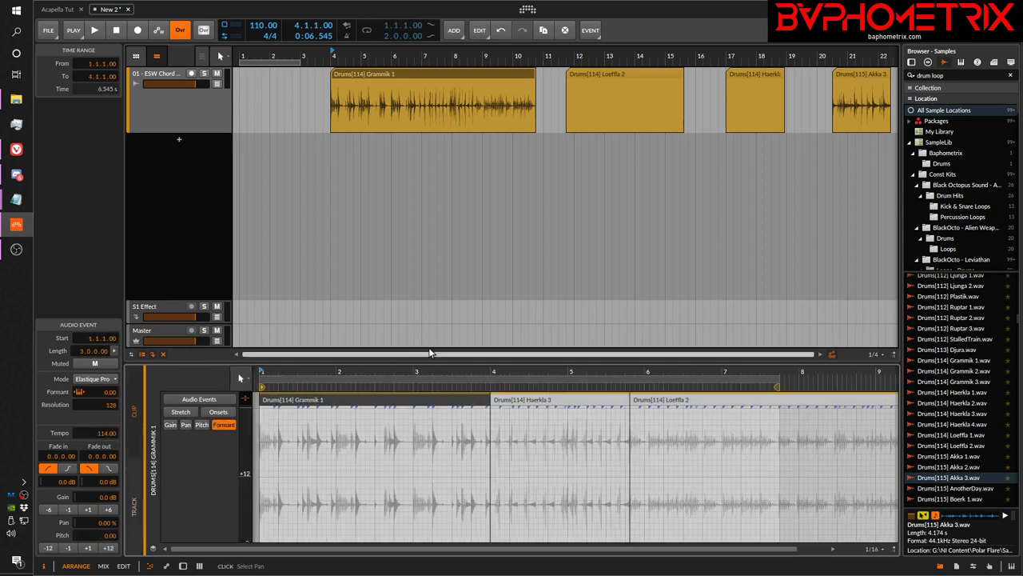
{"action": "left_click_drag", "start_coordinate": [602, 370], "coordinate": [568, 360]}
{"action": "mouse_move", "coordinate": [686, 386]}
{"action": "left_mouse_down"}
{"action": "mouse_move", "coordinate": [736, 386]}
{"action": "mouse_move", "coordinate": [665, 387]}
{"action": "mouse_move", "coordinate": [662, 377]}
{"action": "left_mouse_up"}
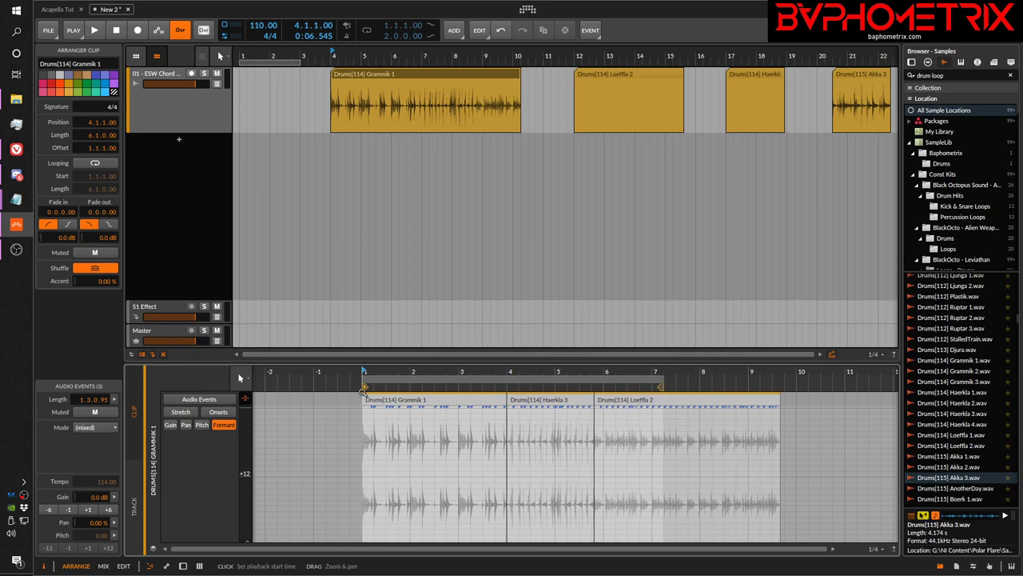
{"action": "mouse_move", "coordinate": [364, 387]}
{"action": "left_mouse_down"}
{"action": "mouse_move", "coordinate": [388, 387]}
{"action": "mouse_move", "coordinate": [344, 387]}
{"action": "mouse_move", "coordinate": [403, 390]}
{"action": "left_mouse_up"}
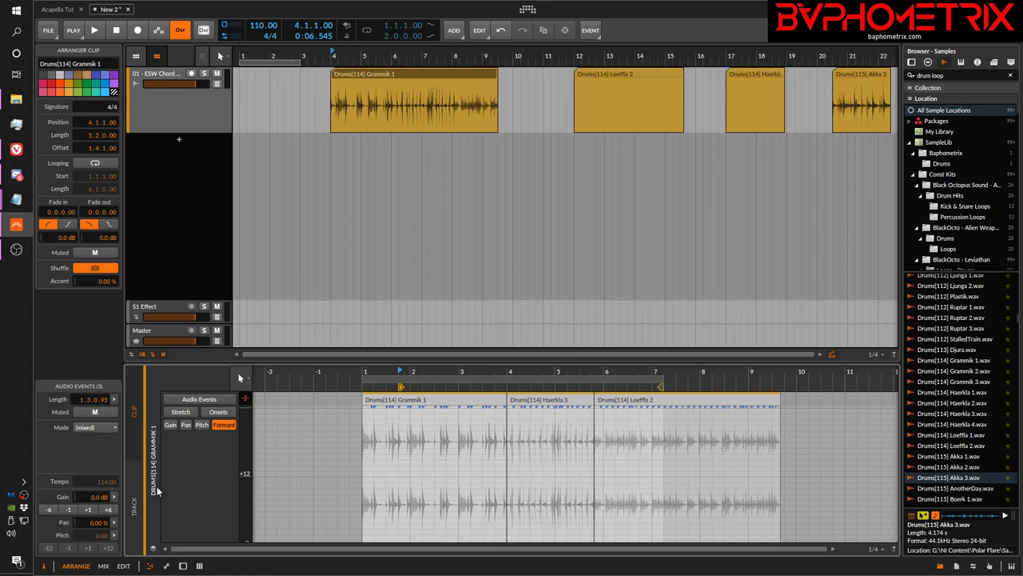
- Return to the track view and delete the emptied Loeffla 2 and Haerkla 3 clips from the arranger track
{"action": "left_click", "coordinate": [138, 506]}
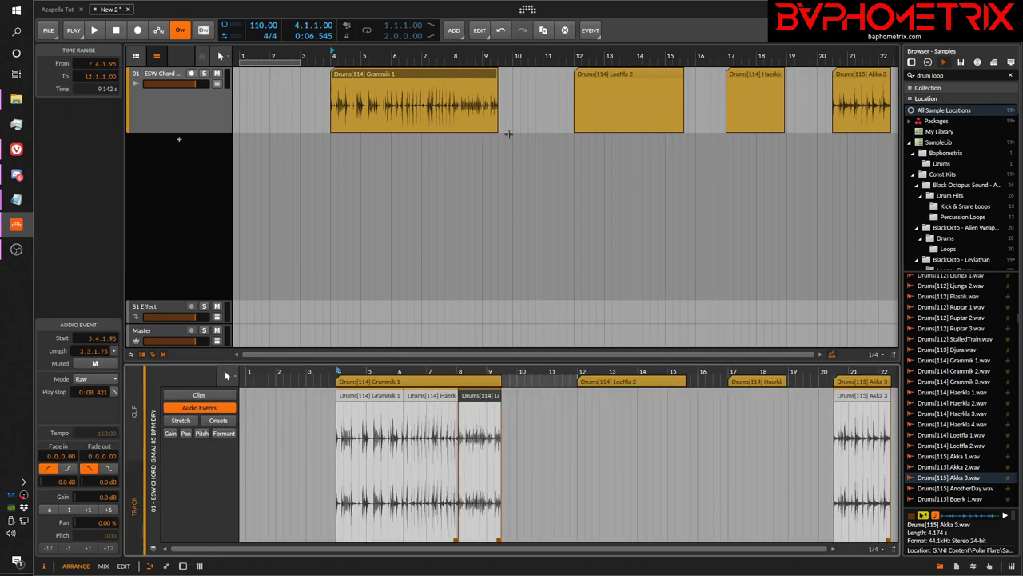
{"action": "left_click", "coordinate": [643, 75]}
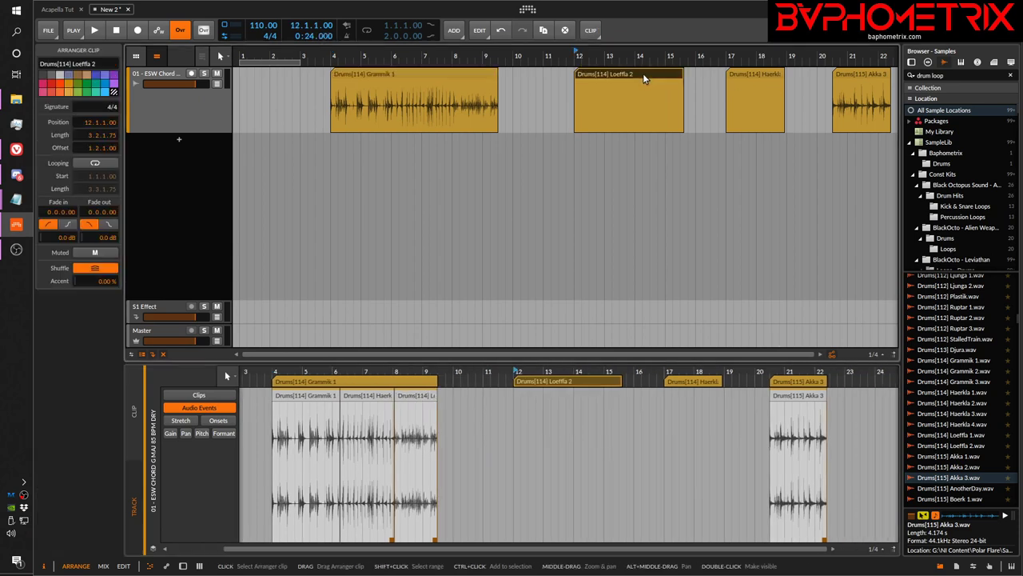
{"action": "key", "text": "Delete"}
{"action": "left_click", "coordinate": [754, 74]}
{"action": "key", "text": "Delete"}
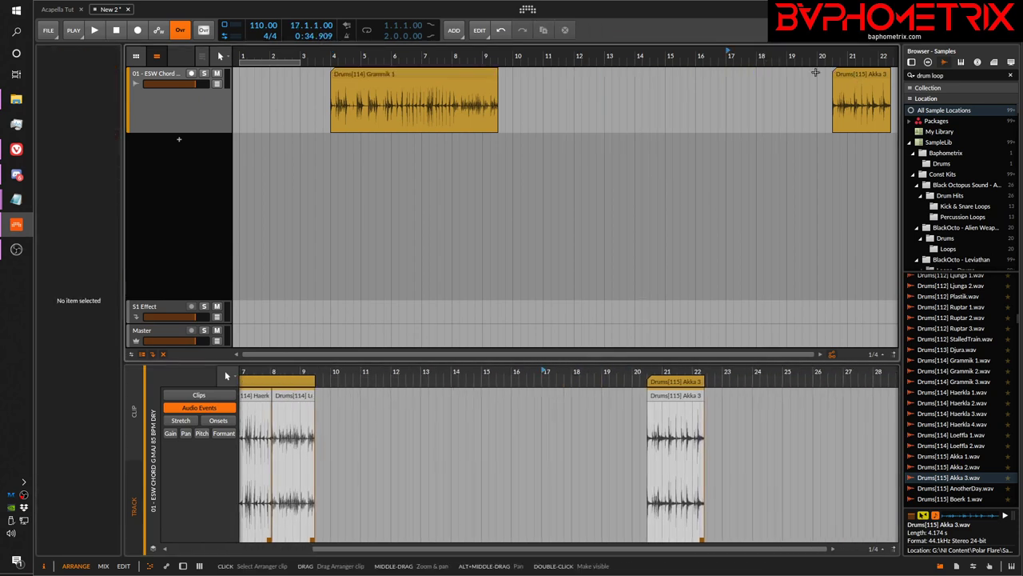
- Move the Akka 3 clip to 11.1.1.00 in the arranger and select the Grammik 1 clip
{"action": "left_click_drag", "start_coordinate": [877, 74], "coordinate": [584, 83]}
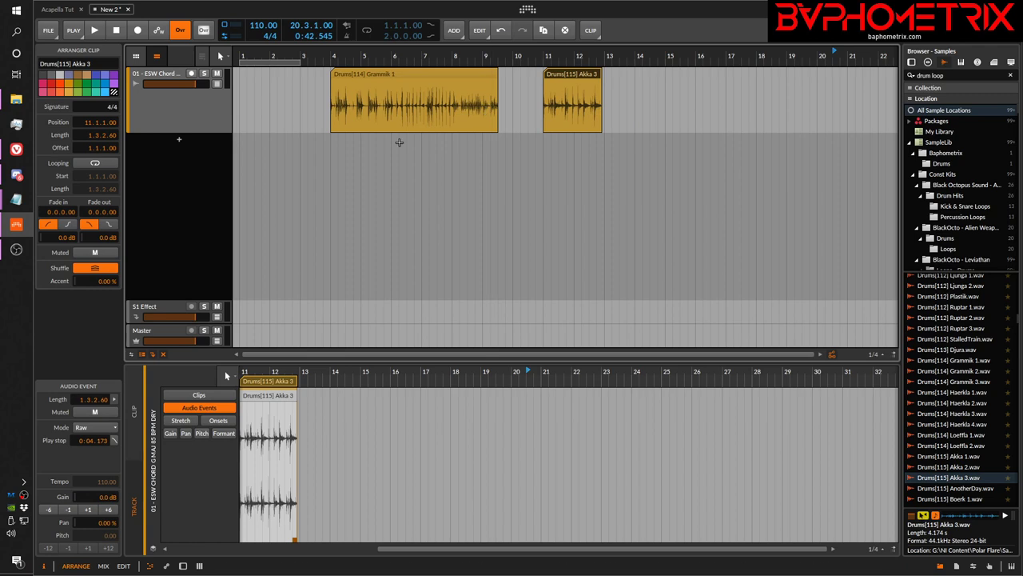
{"action": "left_click", "coordinate": [403, 76]}
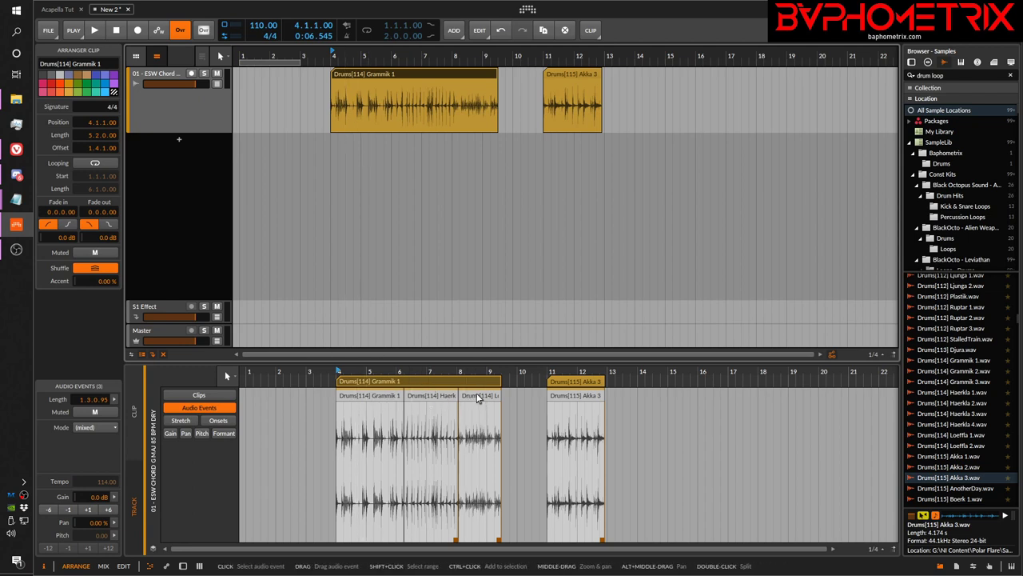
{"action": "left_click_drag", "start_coordinate": [462, 373], "coordinate": [591, 403]}
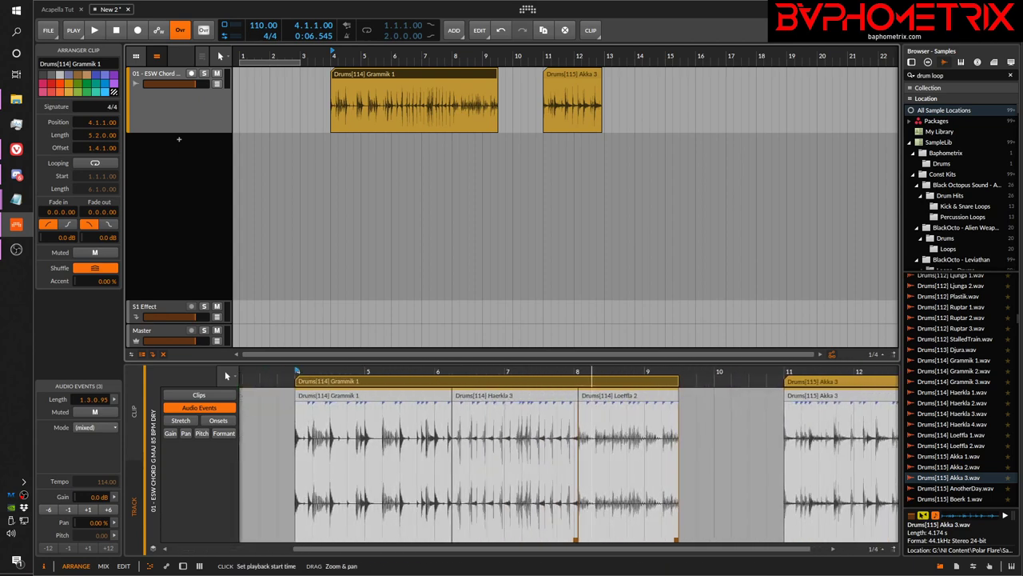
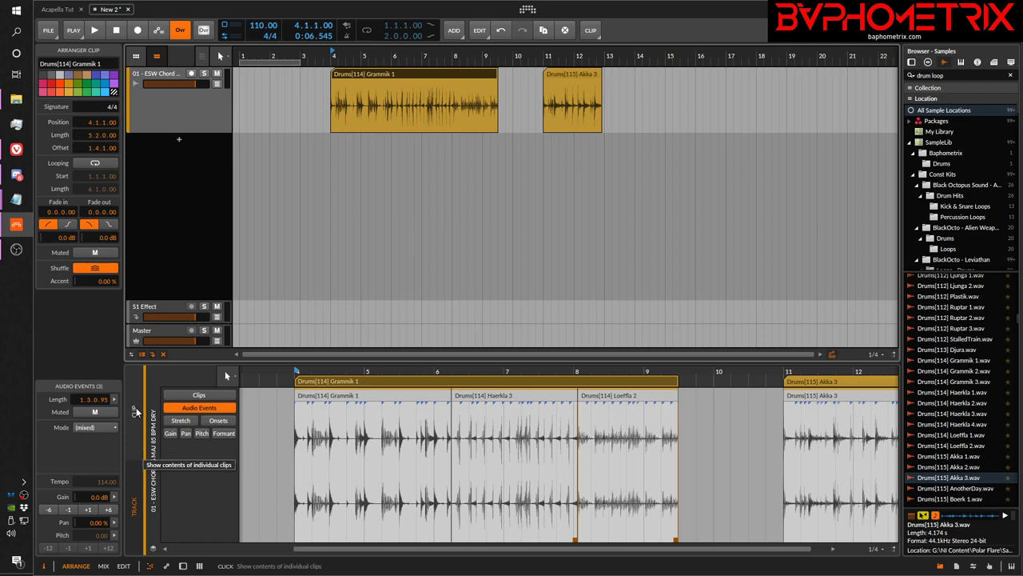
- In clip view, move the Loeffla 2 event to about bar 9 and the Haerkla 3 event to 7.1.1.00
{"action": "left_click", "coordinate": [136, 411]}
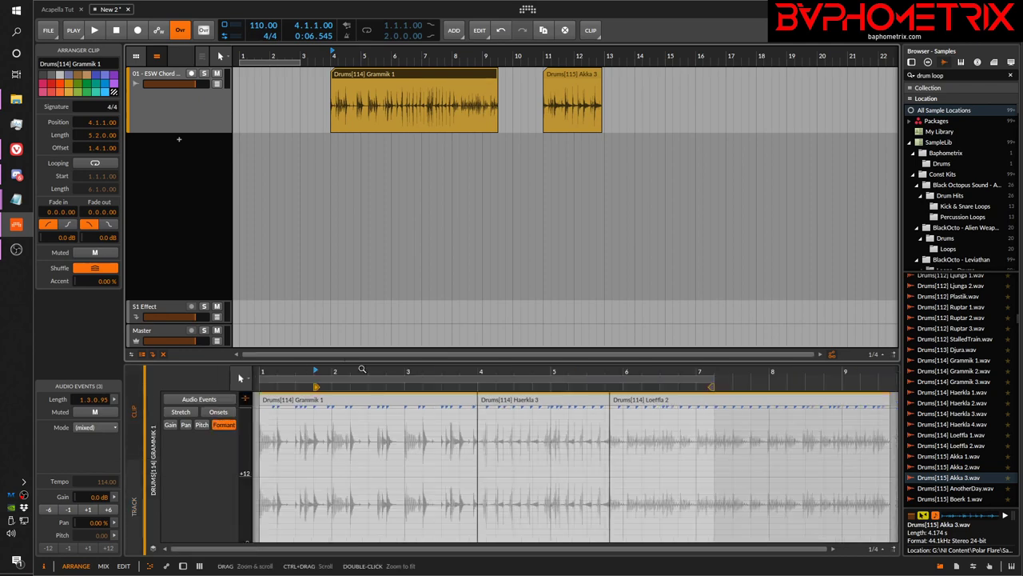
{"action": "left_click_drag", "start_coordinate": [385, 367], "coordinate": [385, 371]}
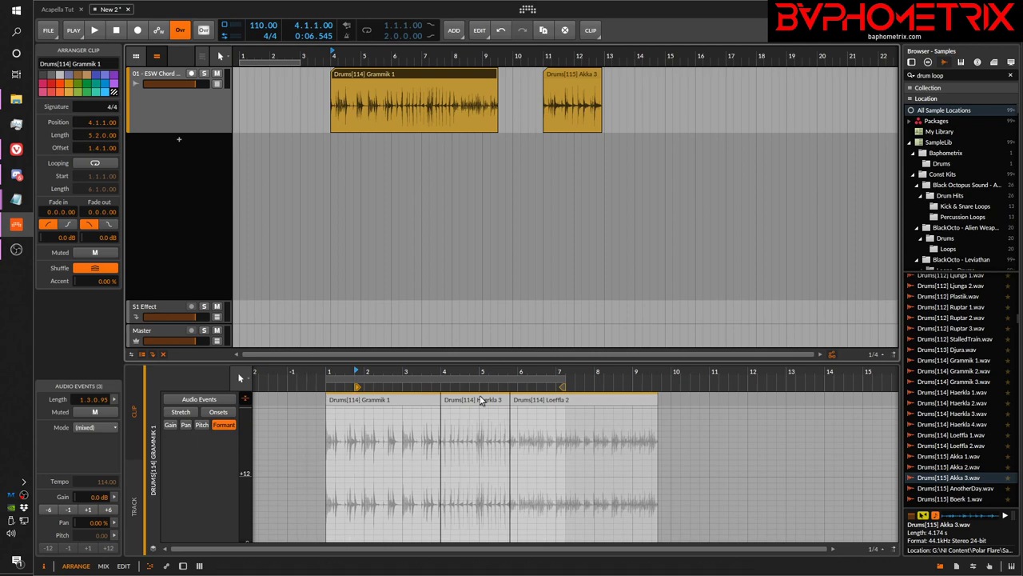
{"action": "left_click_drag", "start_coordinate": [559, 400], "coordinate": [681, 402]}
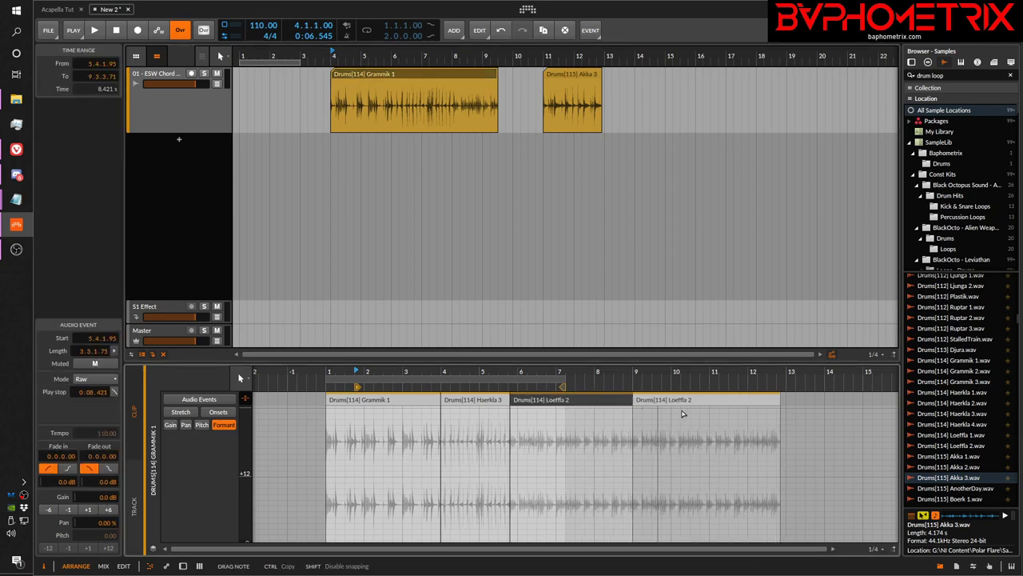
{"action": "left_click_drag", "start_coordinate": [479, 402], "coordinate": [595, 402]}
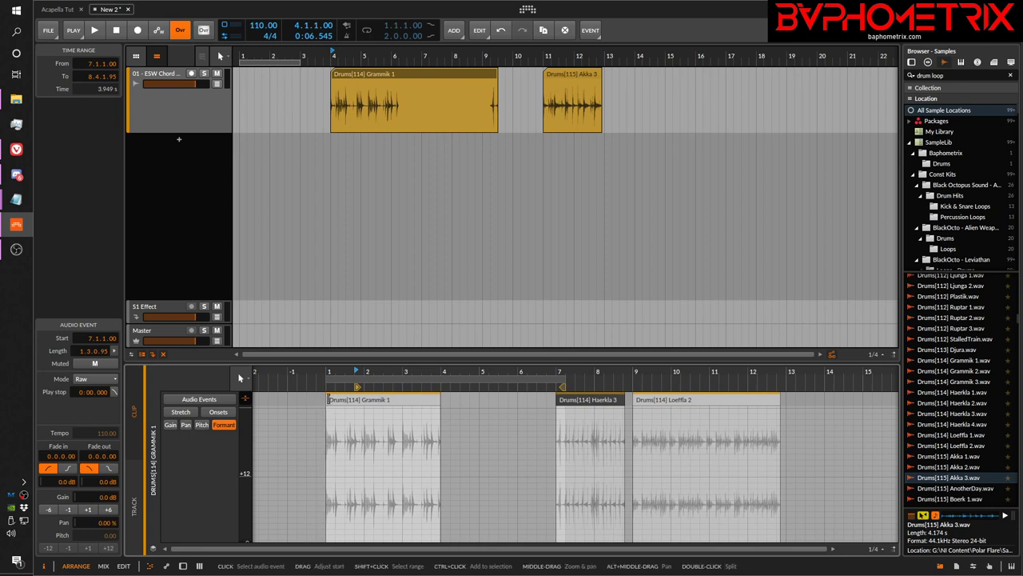
- Try to extend the start of the Grammik 1 event to before bar 1 in clip view
{"action": "left_click", "coordinate": [418, 402]}
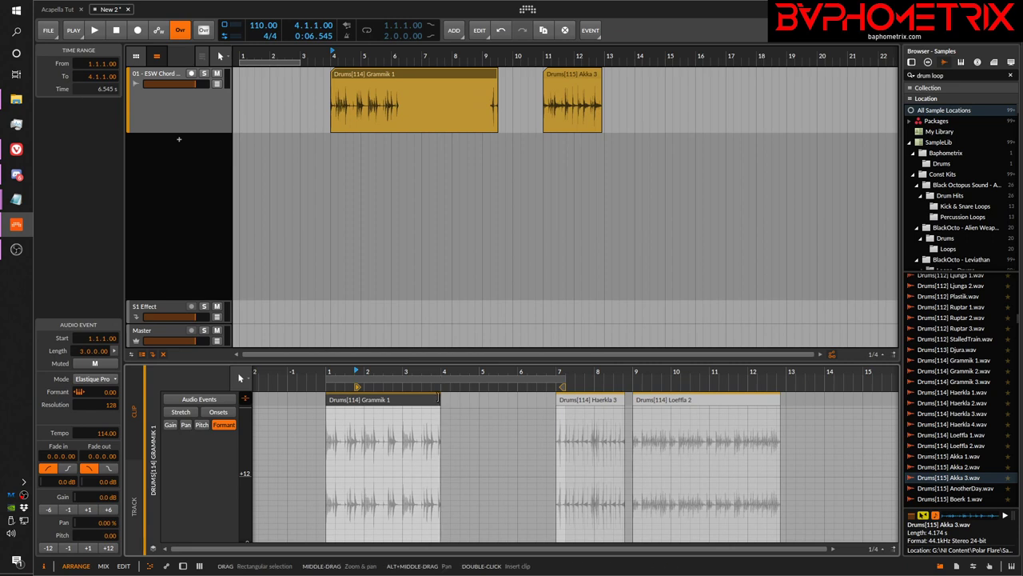
{"action": "mouse_move", "coordinate": [438, 398]}
{"action": "left_mouse_down"}
{"action": "mouse_move", "coordinate": [492, 406]}
{"action": "mouse_move", "coordinate": [440, 405]}
{"action": "left_mouse_up"}
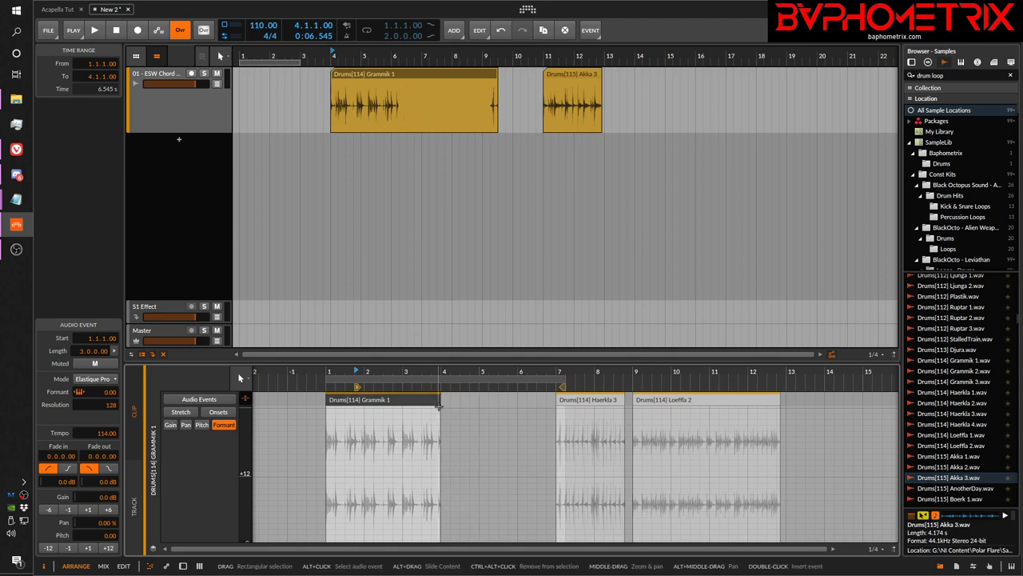
{"action": "left_click_drag", "start_coordinate": [327, 400], "coordinate": [261, 409]}
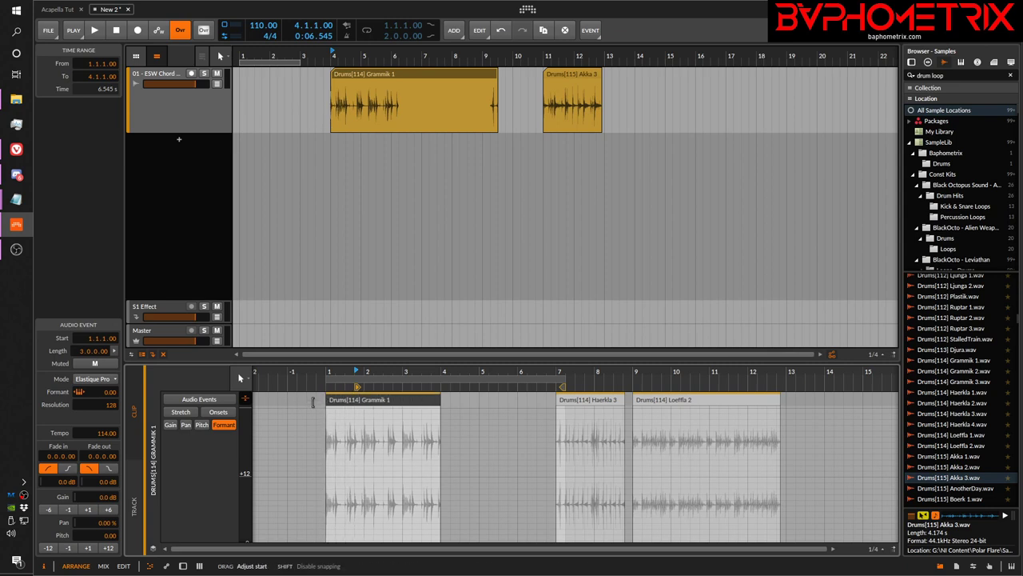
{"action": "mouse_move", "coordinate": [326, 404]}
{"action": "left_mouse_down"}
{"action": "mouse_move", "coordinate": [345, 404]}
{"action": "mouse_move", "coordinate": [319, 403]}
{"action": "left_mouse_up"}
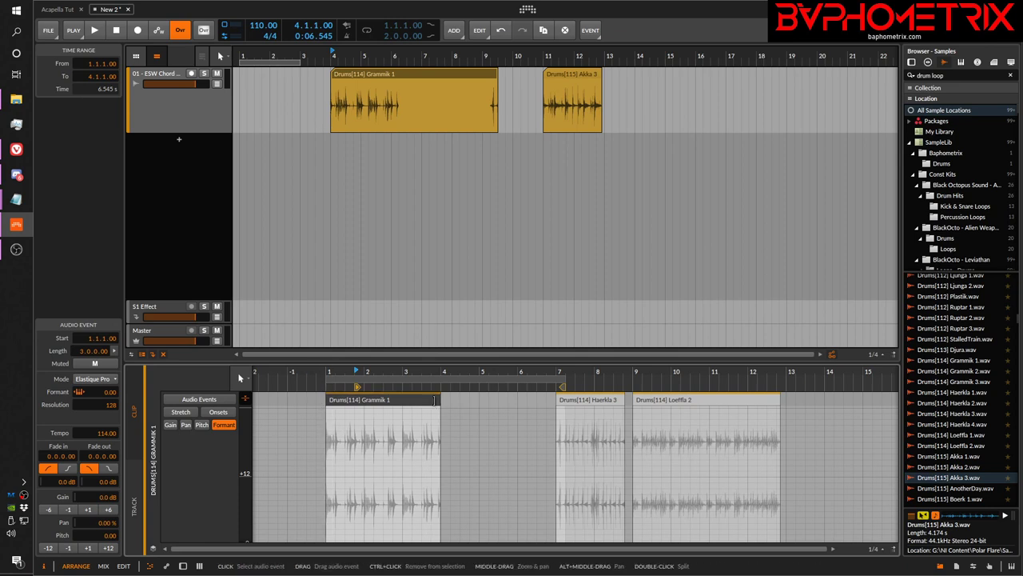
- Lengthen the Grammik 1 event to 4.0.0.00 by its end, and shorten it back to 3.0.0.00
{"action": "left_click_drag", "start_coordinate": [439, 398], "coordinate": [481, 408]}
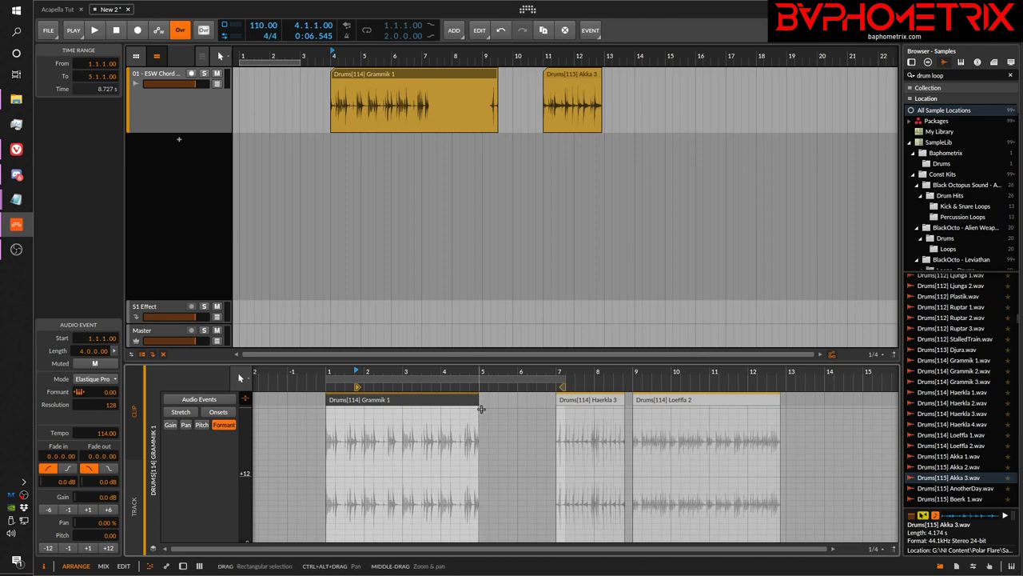
{"action": "left_click_drag", "start_coordinate": [480, 400], "coordinate": [439, 408]}
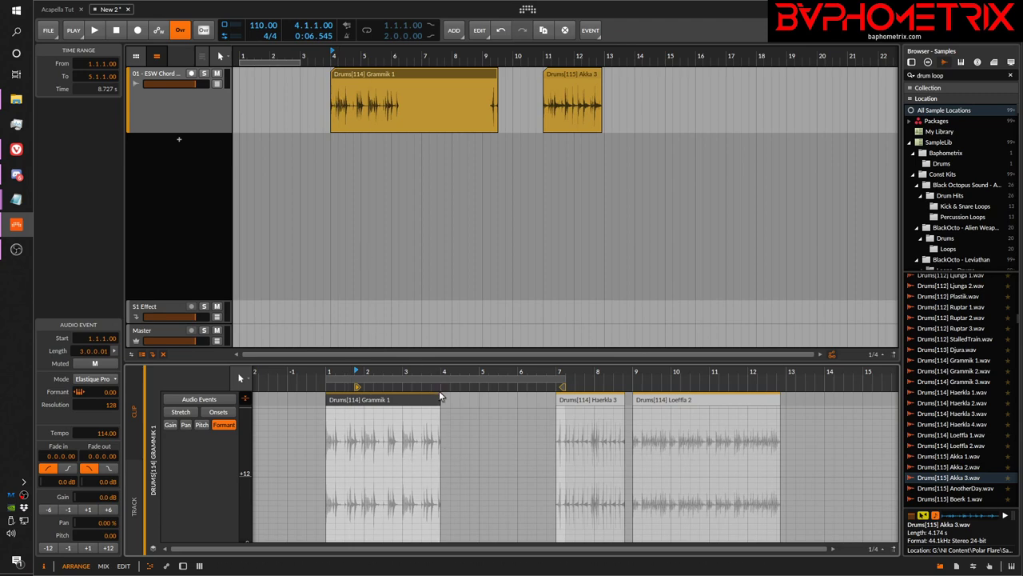
{"action": "mouse_move", "coordinate": [439, 395]}
{"action": "left_mouse_down"}
{"action": "mouse_move", "coordinate": [478, 395]}
{"action": "mouse_move", "coordinate": [430, 395]}
{"action": "mouse_move", "coordinate": [525, 390]}
{"action": "mouse_move", "coordinate": [440, 402]}
{"action": "left_mouse_up"}
- In track view, try to adjust the end and start of the Grammik 1 event inside its clip
{"action": "left_click", "coordinate": [134, 504]}
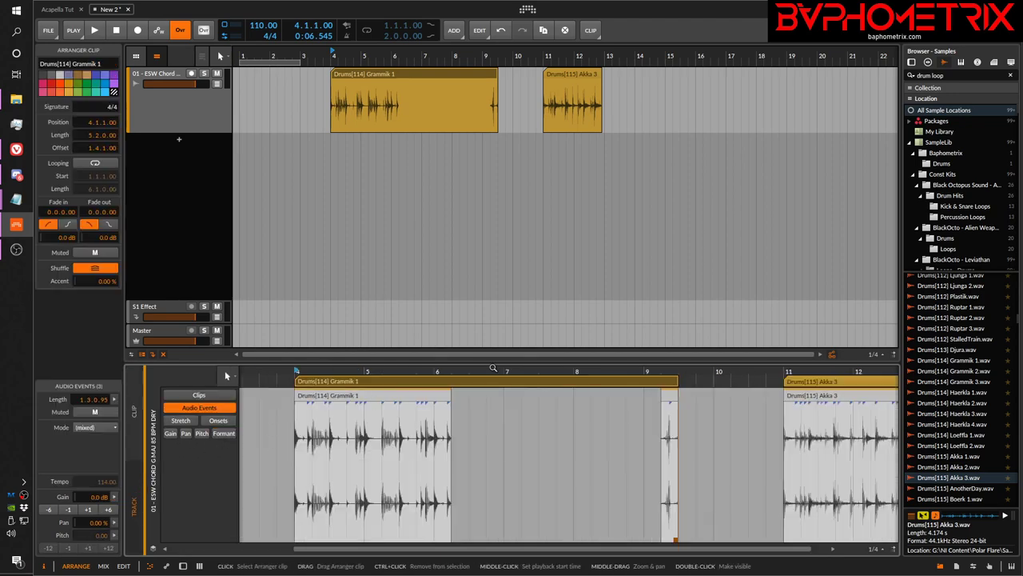
{"action": "mouse_move", "coordinate": [452, 392]}
{"action": "left_mouse_down"}
{"action": "mouse_move", "coordinate": [574, 392]}
{"action": "mouse_move", "coordinate": [420, 393]}
{"action": "mouse_move", "coordinate": [549, 393]}
{"action": "mouse_move", "coordinate": [530, 402]}
{"action": "mouse_move", "coordinate": [455, 397]}
{"action": "left_mouse_up"}
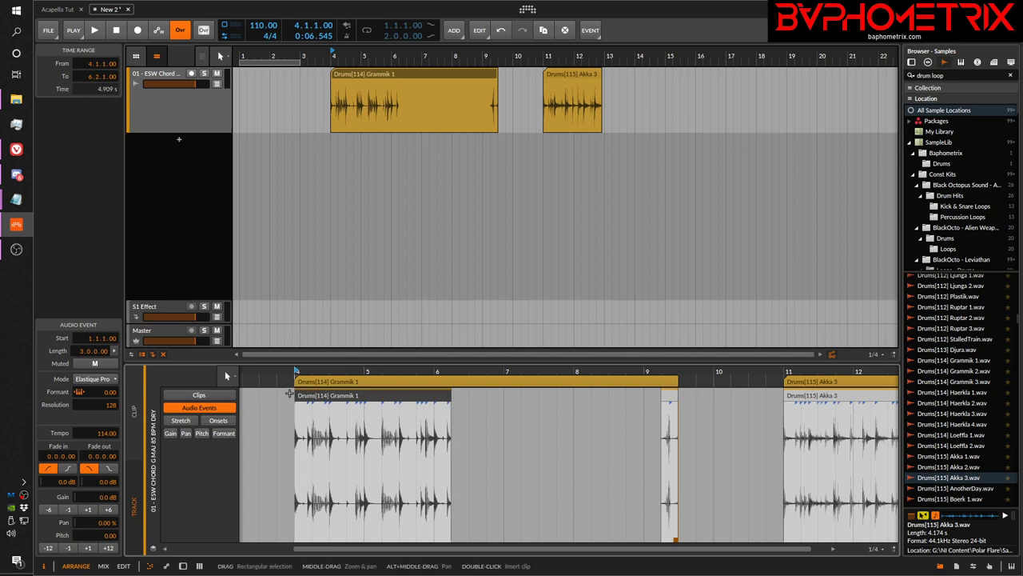
{"action": "mouse_move", "coordinate": [296, 395]}
{"action": "left_mouse_down"}
{"action": "mouse_move", "coordinate": [375, 388]}
{"action": "mouse_move", "coordinate": [283, 392]}
{"action": "mouse_move", "coordinate": [303, 398]}
{"action": "left_mouse_up"}
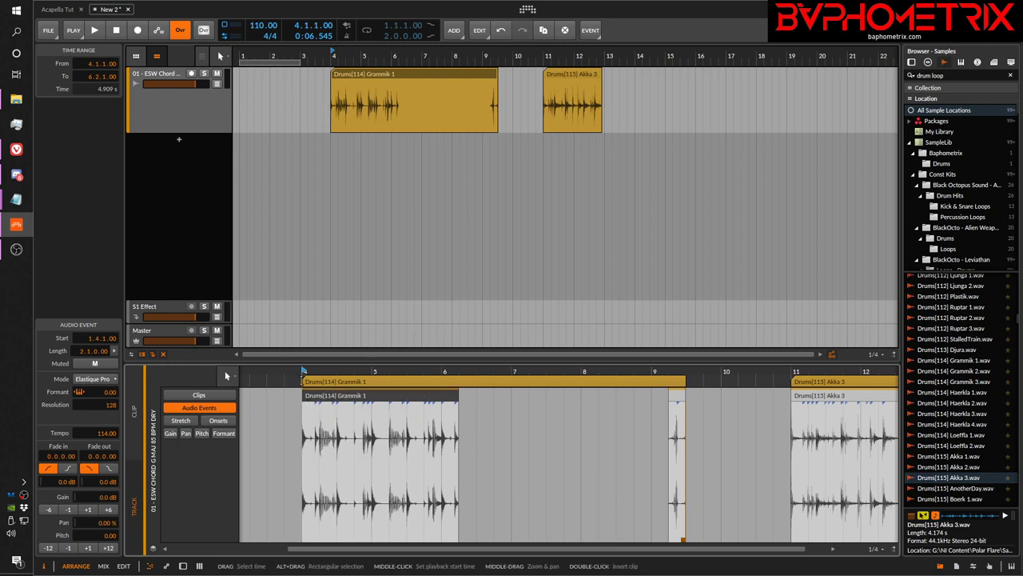
{"action": "key", "text": "Escape"}
- Extend the start of the Grammik 1 clip back to 2.2.1.00, and return it to 4.1.1.00
{"action": "left_click_drag", "start_coordinate": [304, 381], "coordinate": [262, 382]}
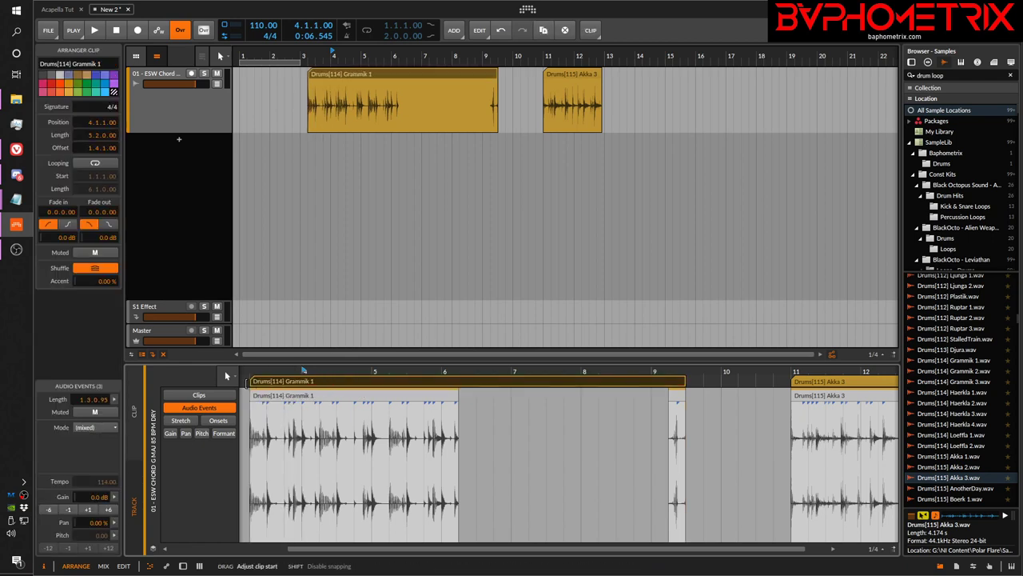
{"action": "left_click_drag", "start_coordinate": [248, 382], "coordinate": [304, 387]}
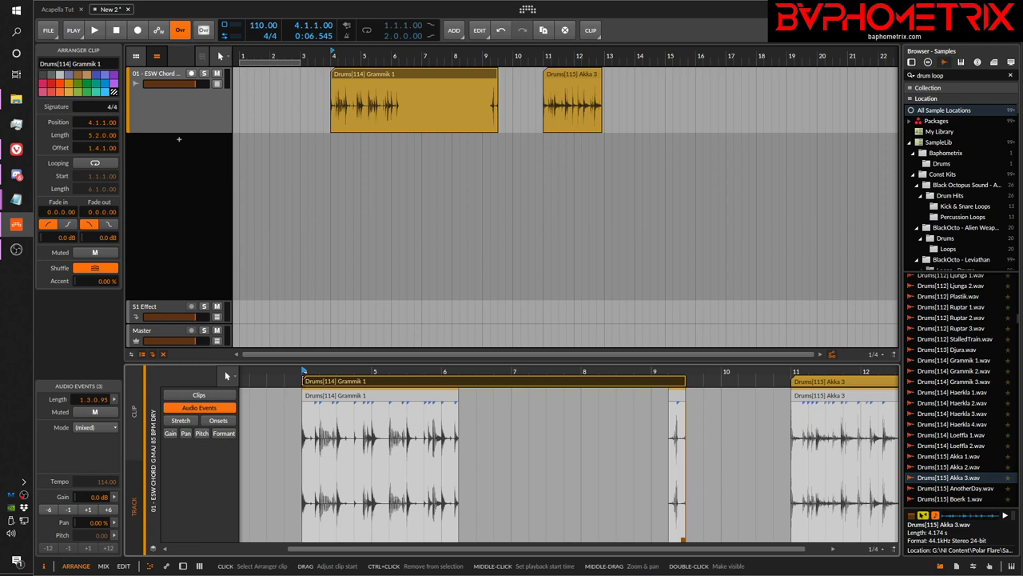
{"action": "scroll", "coordinate": [225, 370], "scroll_direction": "left", "scroll_amount": 3}
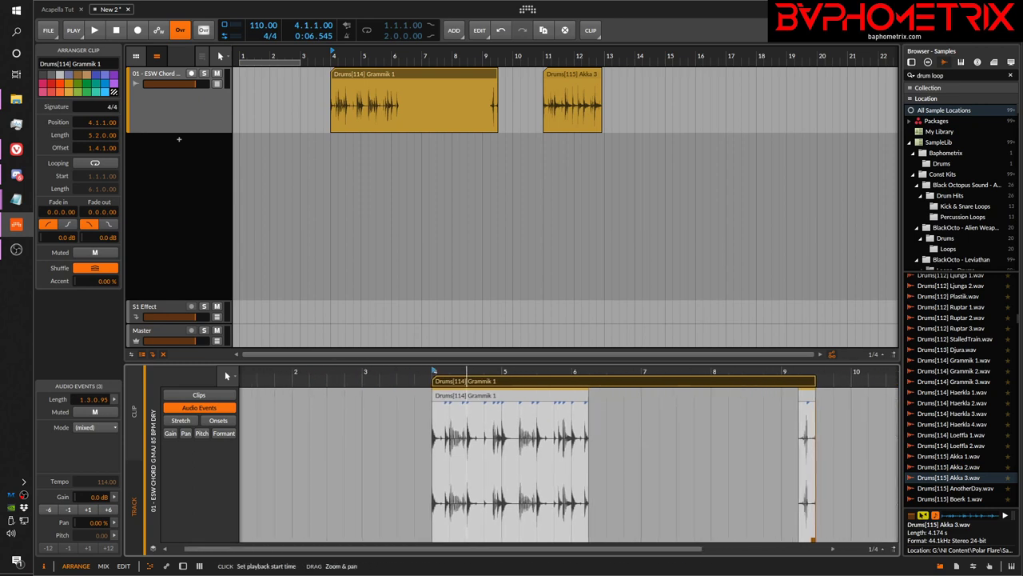
{"action": "left_click_drag", "start_coordinate": [432, 380], "coordinate": [313, 380]}
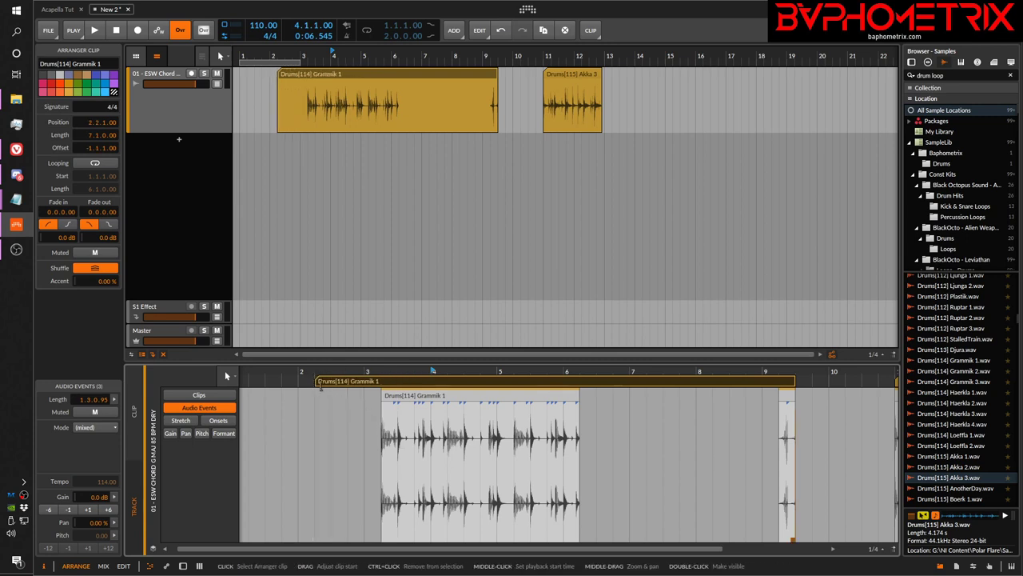
{"action": "left_click_drag", "start_coordinate": [314, 380], "coordinate": [432, 381]}
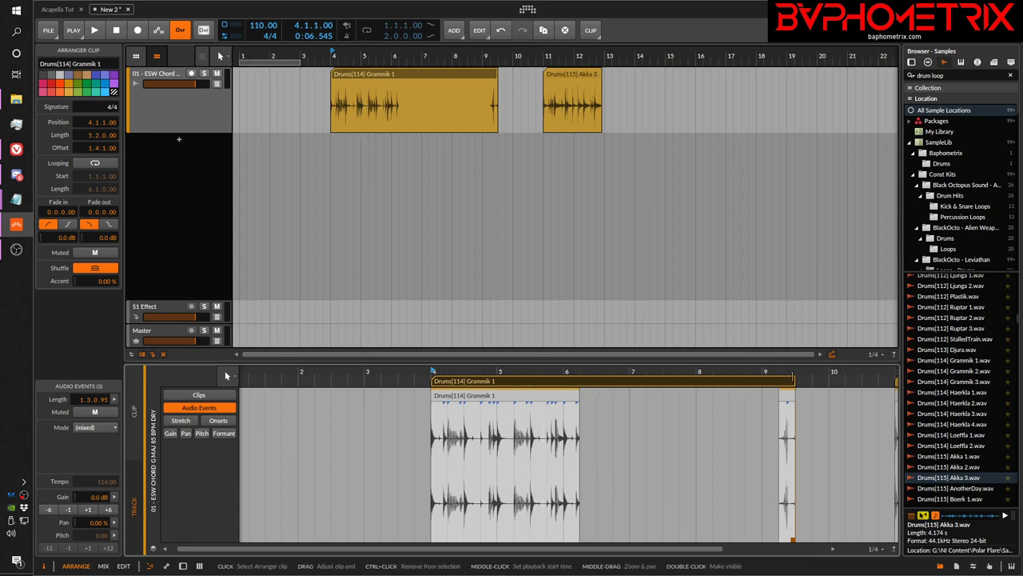
- Trim the end of the Grammik 1 clip to a length of 2.1.0.00 and show its contents in clip view
{"action": "left_click_drag", "start_coordinate": [794, 381], "coordinate": [579, 381]}
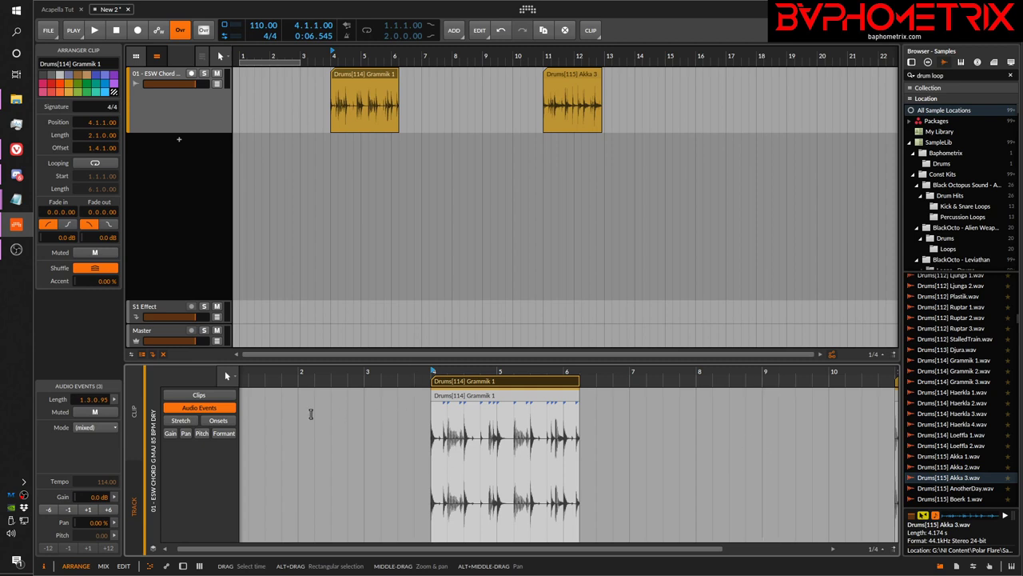
{"action": "left_click", "coordinate": [138, 414]}
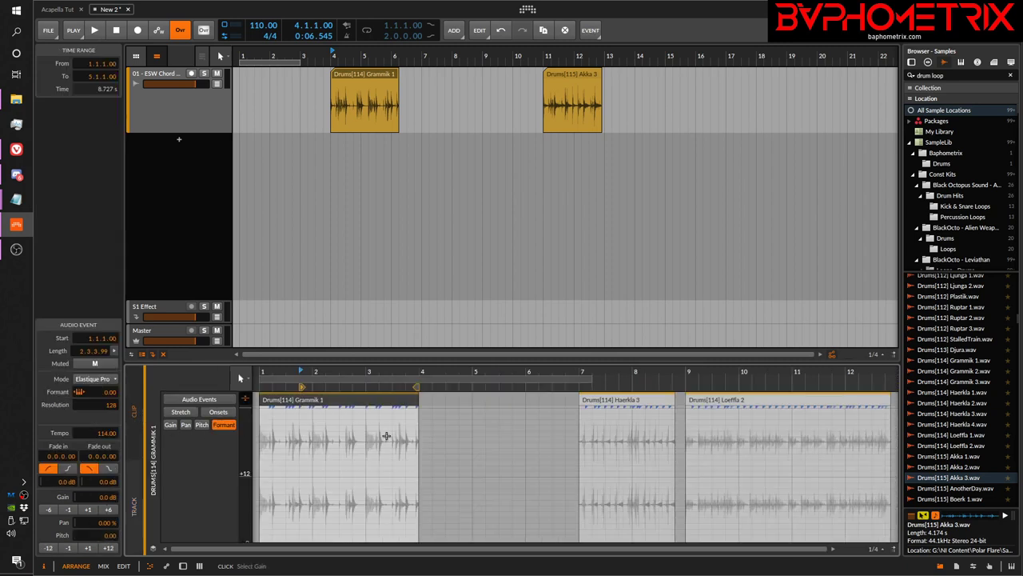
{"action": "left_click", "coordinate": [359, 72]}
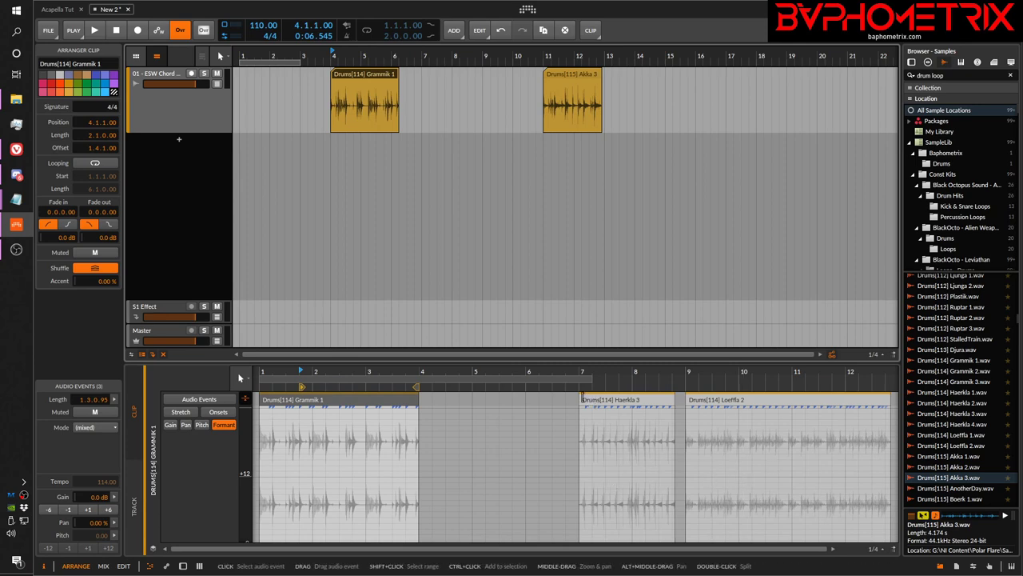
- Move the Loeffla 2 event to 10.3.2.09 and extend the Haerkla 3 event's end to about two bars in length
{"action": "left_click_drag", "start_coordinate": [581, 397], "coordinate": [550, 398]}
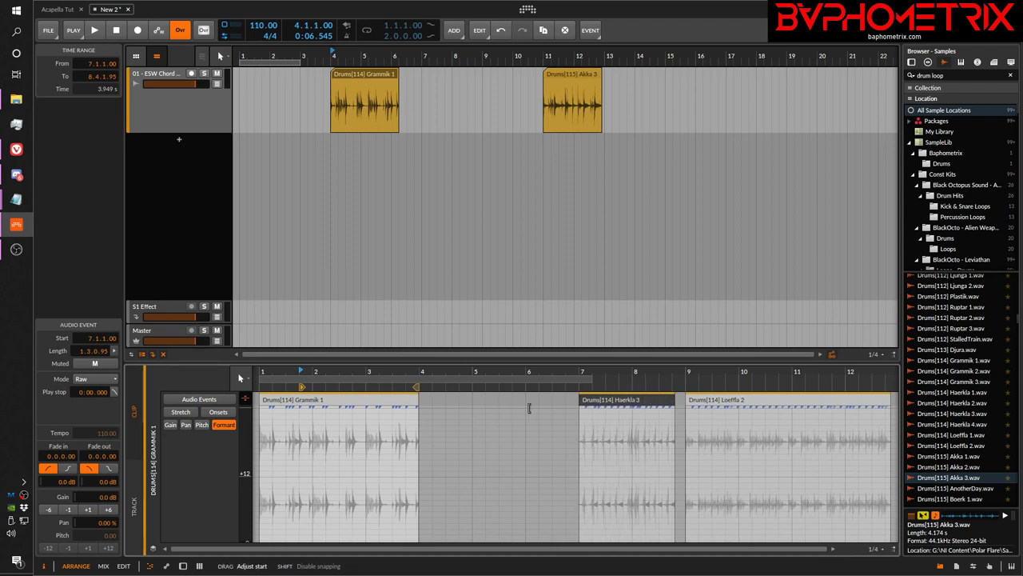
{"action": "left_click_drag", "start_coordinate": [724, 399], "coordinate": [806, 403]}
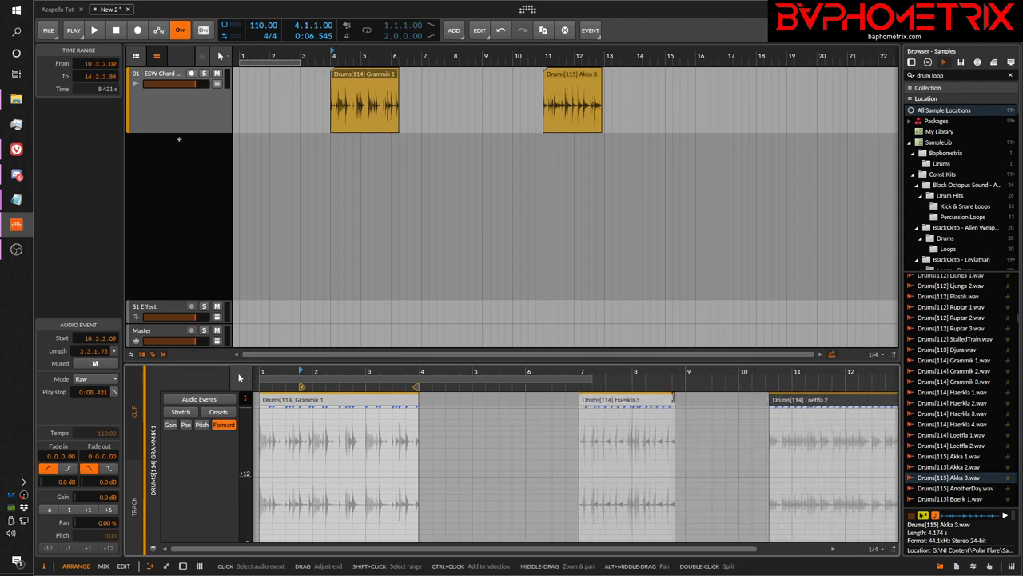
{"action": "left_click", "coordinate": [689, 402]}
{"action": "left_click_drag", "start_coordinate": [689, 402], "coordinate": [739, 412]}
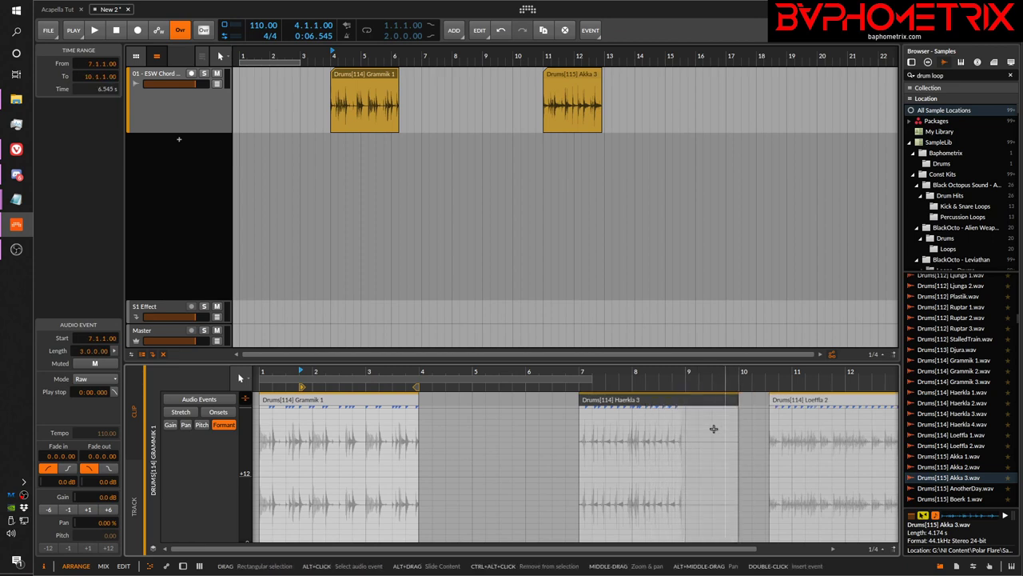
{"action": "left_click_drag", "start_coordinate": [703, 378], "coordinate": [735, 355]}
{"action": "left_click_drag", "start_coordinate": [647, 372], "coordinate": [715, 401]}
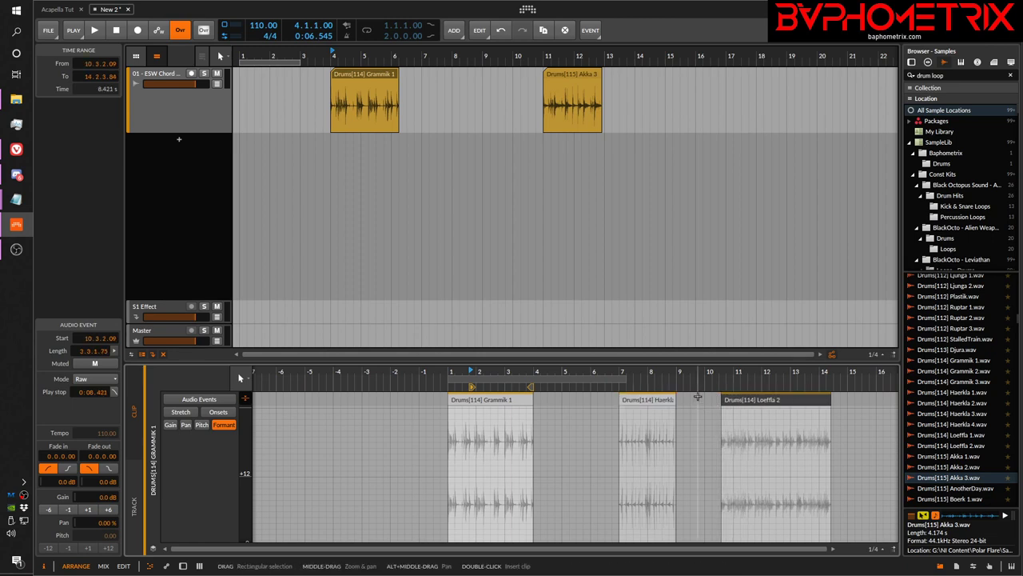
- Extend the Loeffla 2 event's end to 14.3.1.00 and adjust the Grammik 1 event's length to 3.0.0.00
{"action": "mouse_move", "coordinate": [829, 403]}
{"action": "left_mouse_down"}
{"action": "mouse_move", "coordinate": [840, 404]}
{"action": "mouse_move", "coordinate": [830, 405]}
{"action": "left_mouse_up"}
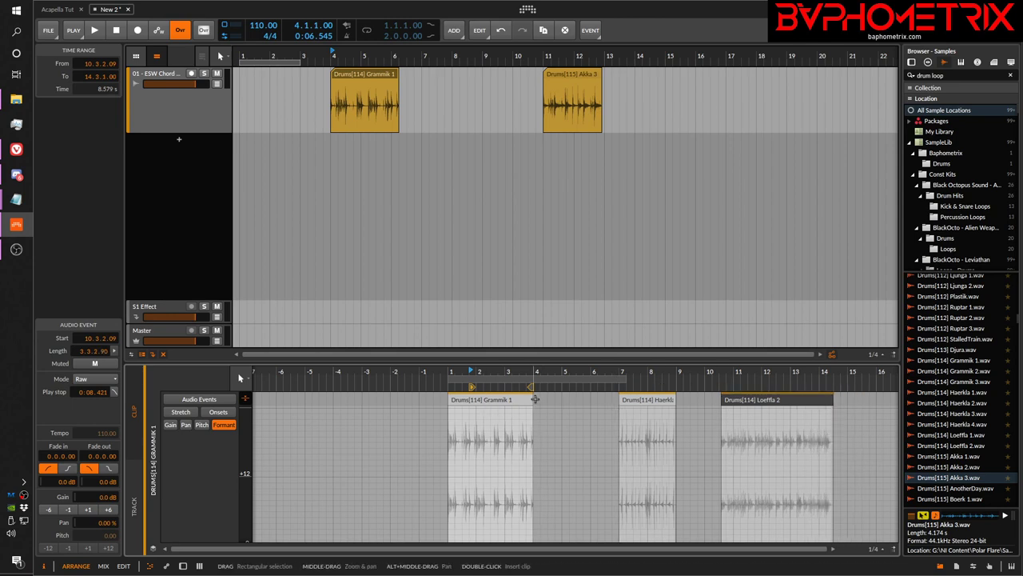
{"action": "mouse_move", "coordinate": [533, 404]}
{"action": "left_mouse_down"}
{"action": "mouse_move", "coordinate": [582, 400]}
{"action": "mouse_move", "coordinate": [530, 404]}
{"action": "left_mouse_up"}
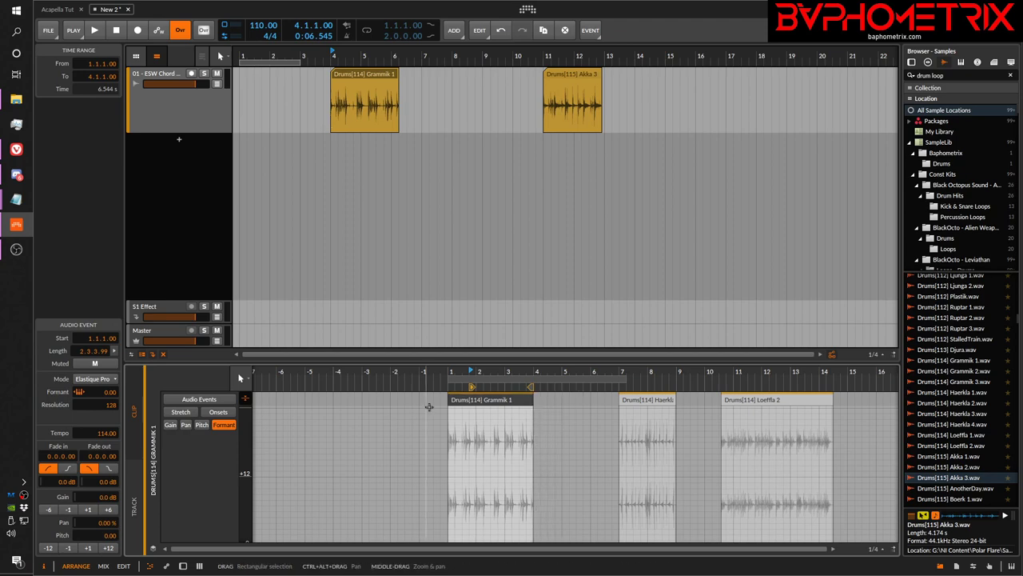
{"action": "mouse_move", "coordinate": [448, 399]}
{"action": "left_mouse_down"}
{"action": "mouse_move", "coordinate": [363, 404]}
{"action": "mouse_move", "coordinate": [478, 399]}
{"action": "mouse_move", "coordinate": [439, 399]}
{"action": "left_mouse_up"}
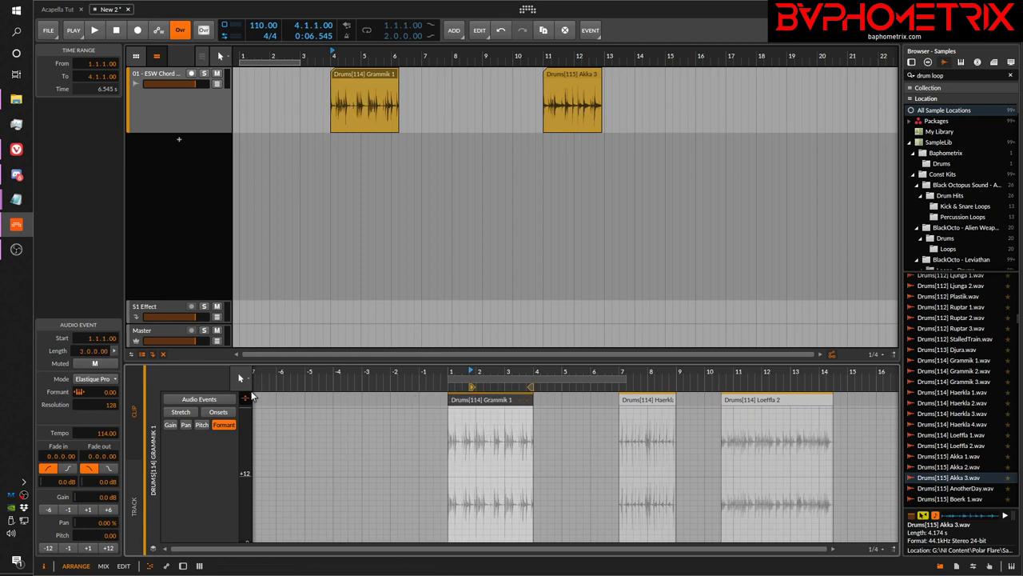
- Switch between track view and clip view to compare what each shows of the Grammik 1 clip's events
{"action": "left_click", "coordinate": [133, 505]}
{"action": "mouse_move", "coordinate": [433, 382]}
{"action": "left_mouse_down"}
{"action": "mouse_move", "coordinate": [384, 382]}
{"action": "mouse_move", "coordinate": [433, 381]}
{"action": "left_mouse_up"}
{"action": "left_click", "coordinate": [133, 410]}
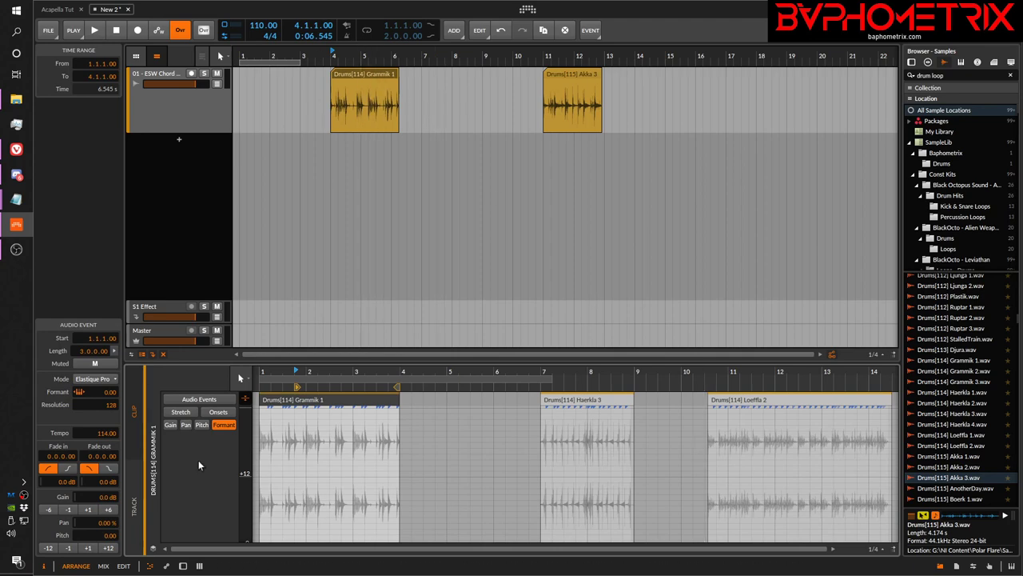
{"action": "left_click", "coordinate": [134, 507]}
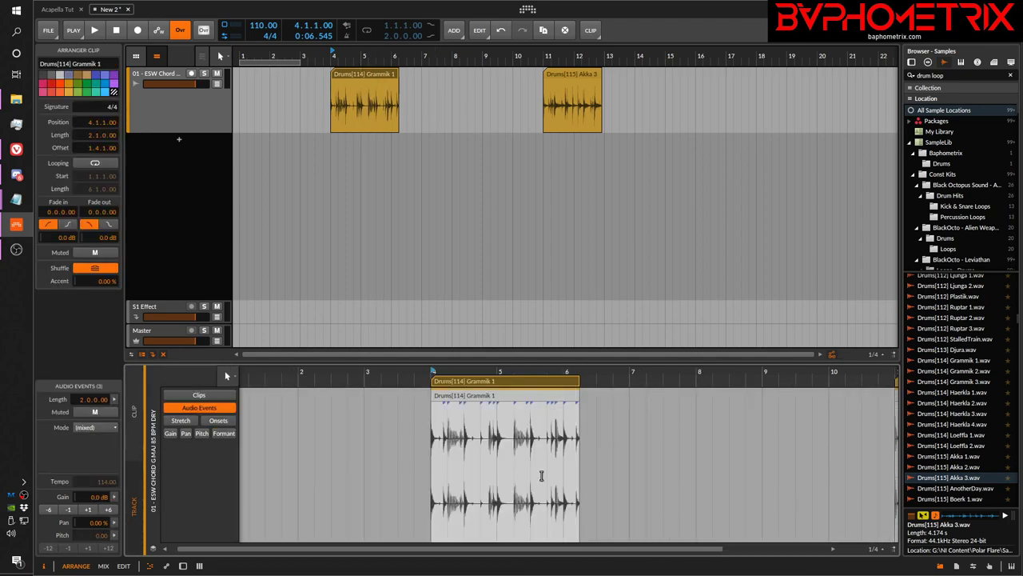
{"action": "left_click", "coordinate": [134, 412]}
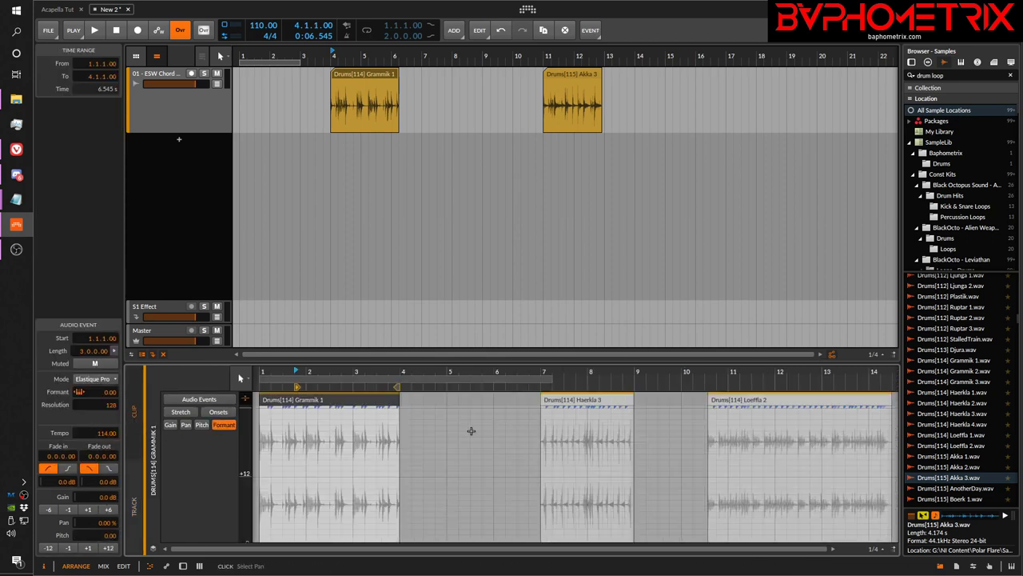
- Extend the Grammik 1 clip's play end and play start outward, giving a length of 20.0.0.00 and an offset of -5.1.1.00
{"action": "left_click_drag", "start_coordinate": [484, 374], "coordinate": [483, 344]}
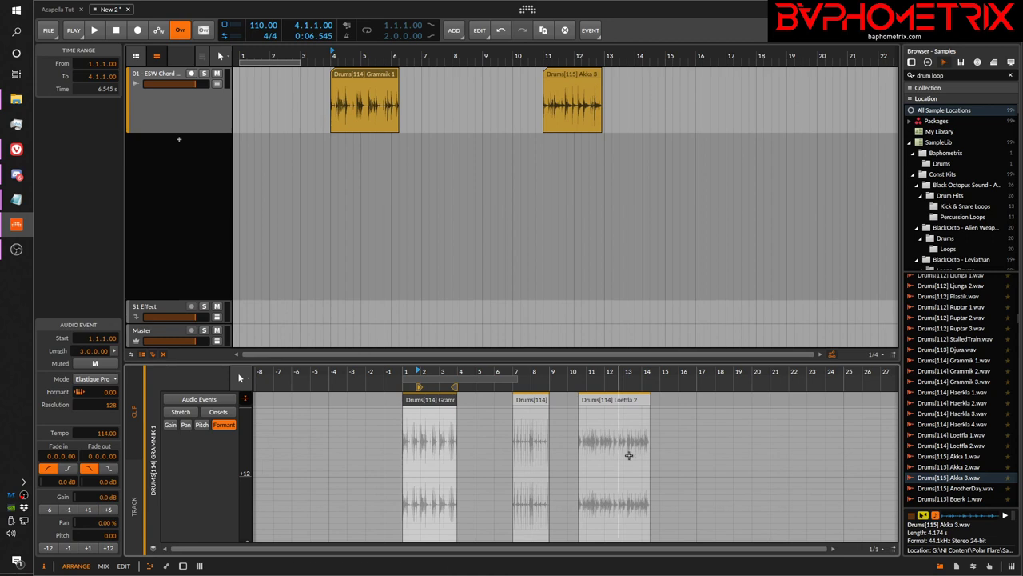
{"action": "left_click", "coordinate": [456, 386]}
{"action": "left_click_drag", "start_coordinate": [456, 386], "coordinate": [678, 387]}
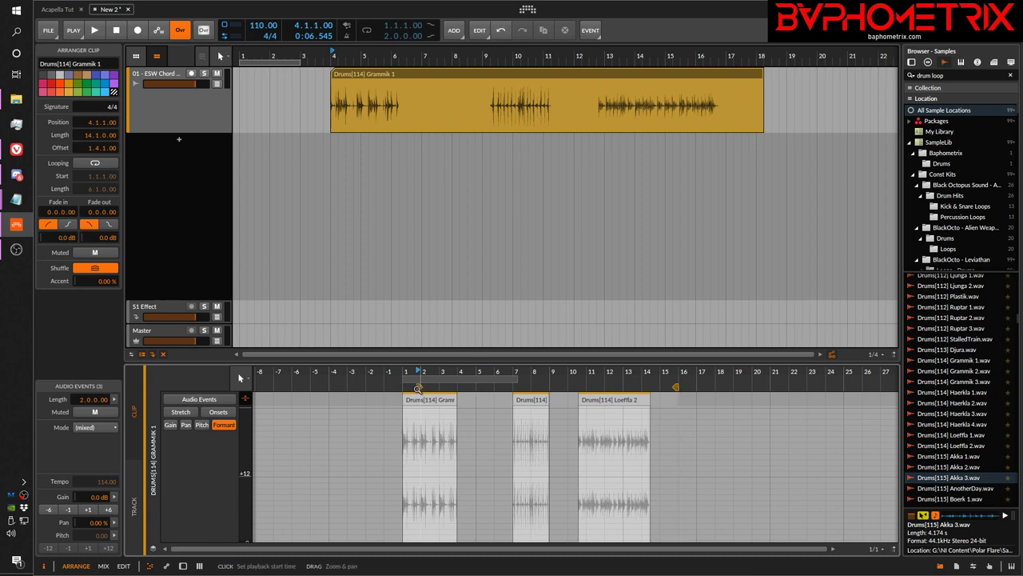
{"action": "left_click_drag", "start_coordinate": [419, 386], "coordinate": [311, 387]}
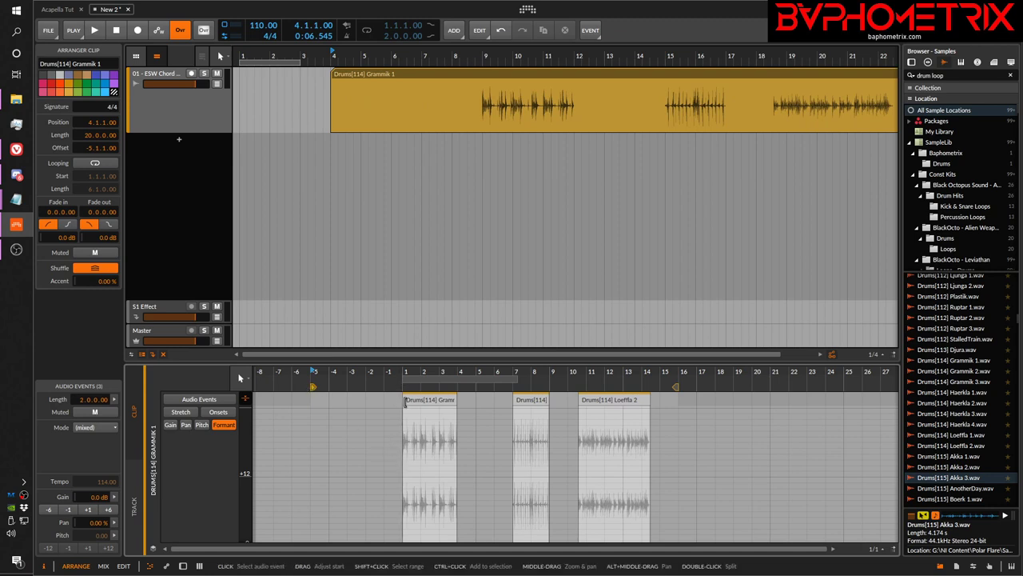
- Shorten the Grammik 1 event to a length of 2.2.2.01 and the Loeffla 2 event to 1.3.2.88 from their ends
{"action": "left_click_drag", "start_coordinate": [404, 399], "coordinate": [449, 400]}
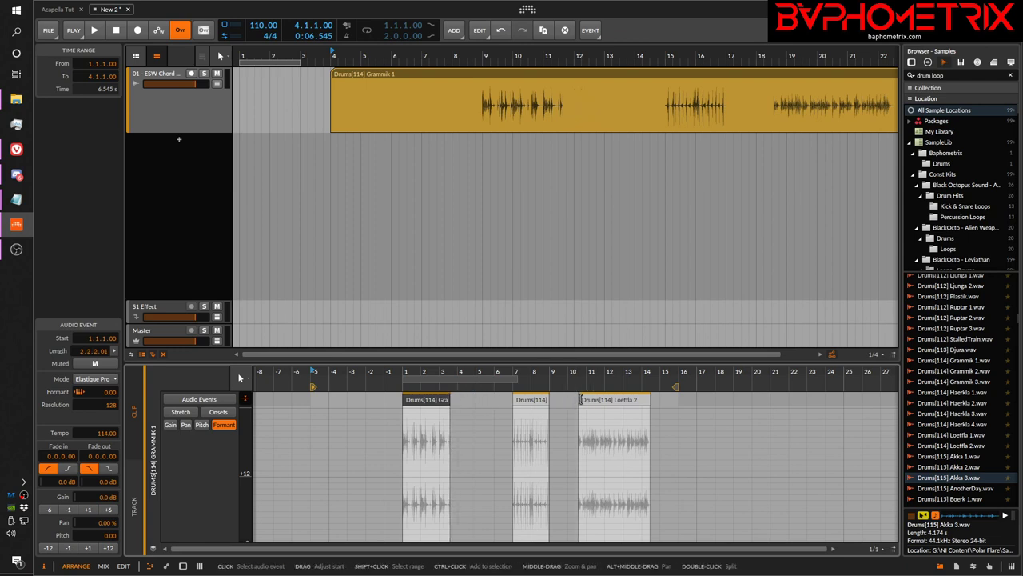
{"action": "mouse_move", "coordinate": [650, 399]}
{"action": "left_mouse_down"}
{"action": "mouse_move", "coordinate": [564, 389]}
{"action": "mouse_move", "coordinate": [676, 387]}
{"action": "left_mouse_up"}
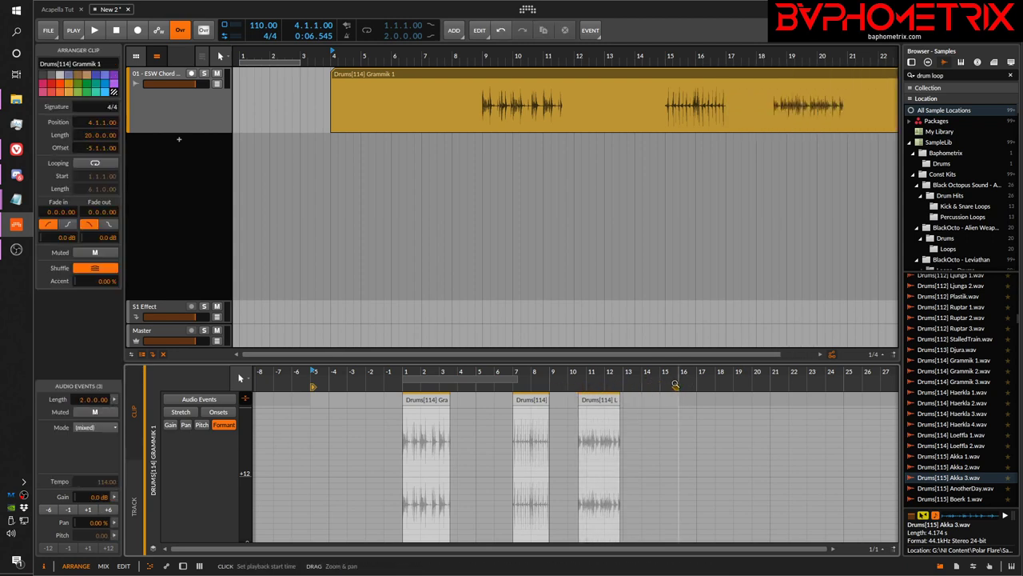
{"action": "left_click", "coordinate": [617, 399]}
{"action": "mouse_move", "coordinate": [617, 399]}
{"action": "left_mouse_down"}
{"action": "mouse_move", "coordinate": [670, 400]}
{"action": "mouse_move", "coordinate": [611, 402]}
{"action": "left_mouse_up"}
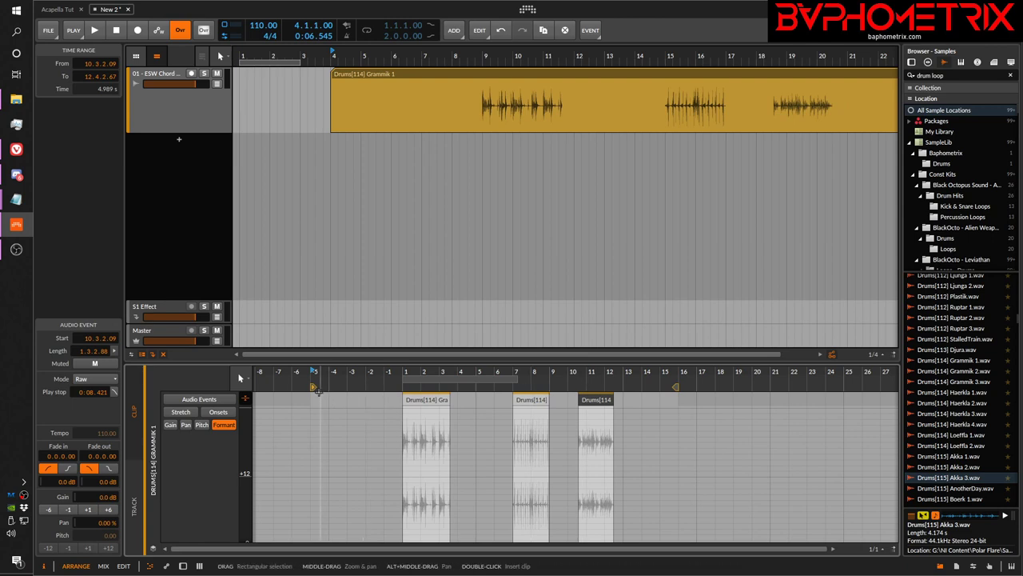
- Set the clip's offset to -1.1.1.00 by moving its play start, and slide its contents back and forth in the arrangement
{"action": "left_click_drag", "start_coordinate": [318, 390], "coordinate": [386, 386]}
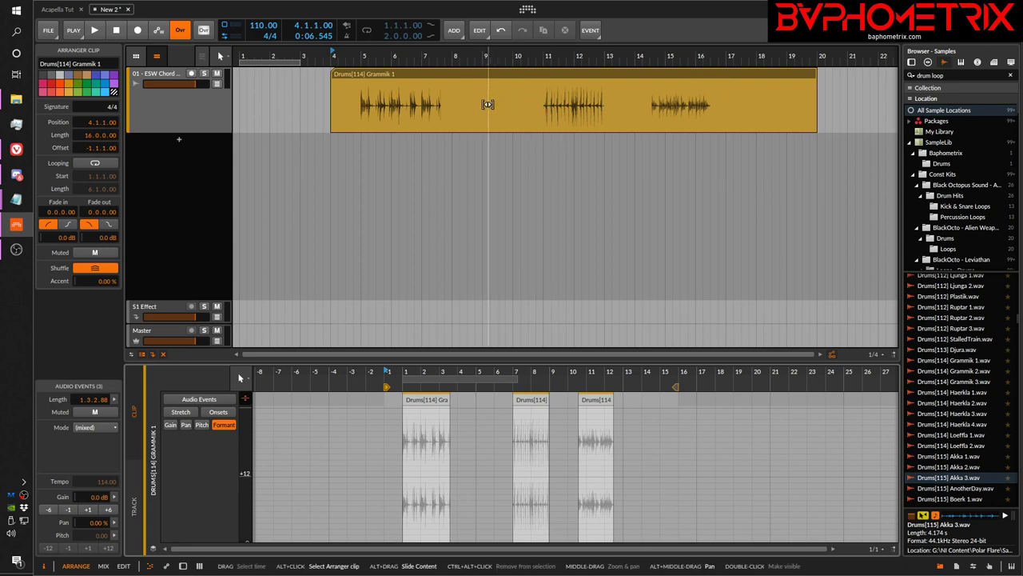
{"action": "left_click_drag", "start_coordinate": [488, 104], "coordinate": [518, 109]}
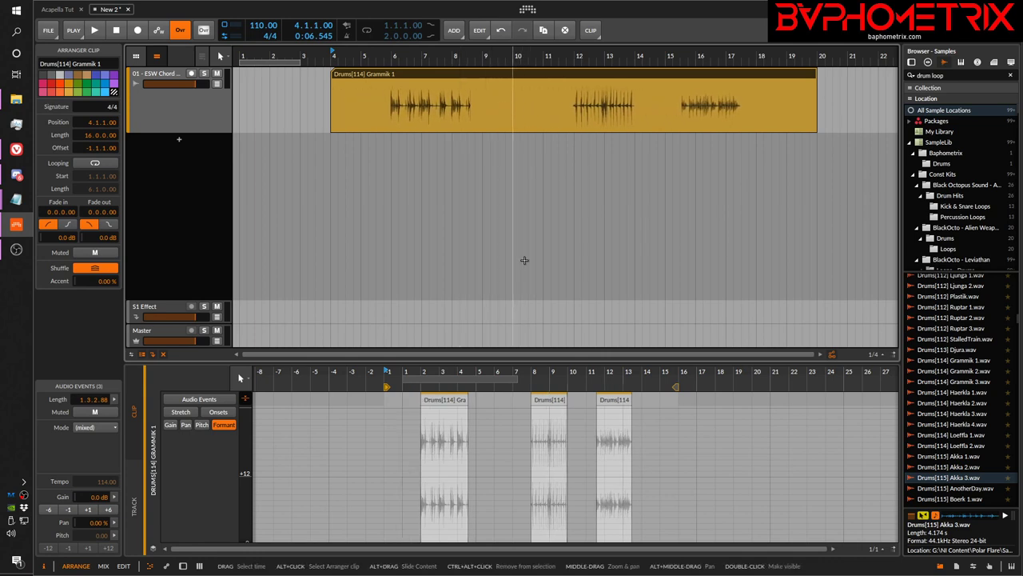
{"action": "left_click_drag", "start_coordinate": [610, 111], "coordinate": [552, 114]}
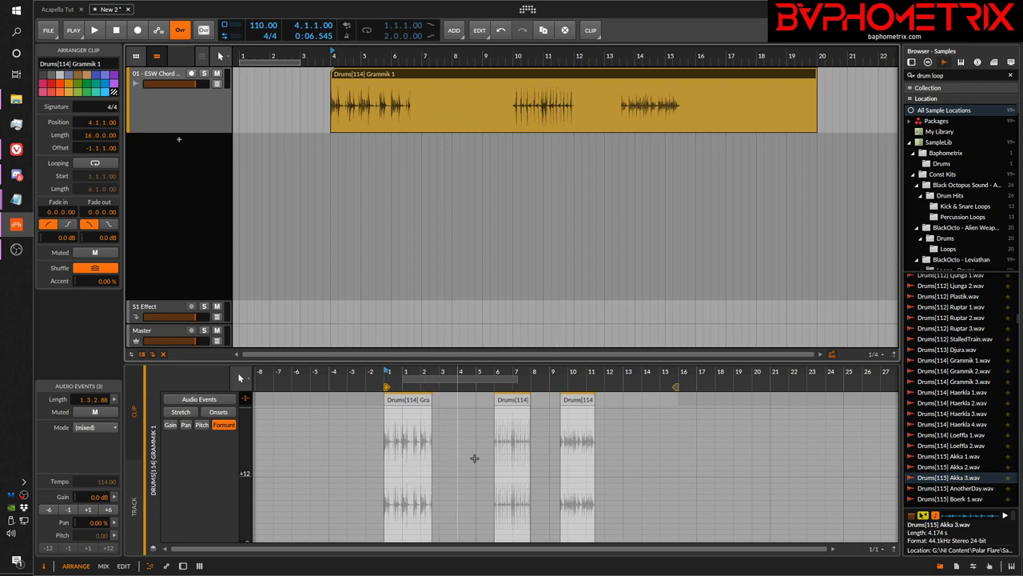
{"action": "left_click_drag", "start_coordinate": [491, 112], "coordinate": [630, 126]}
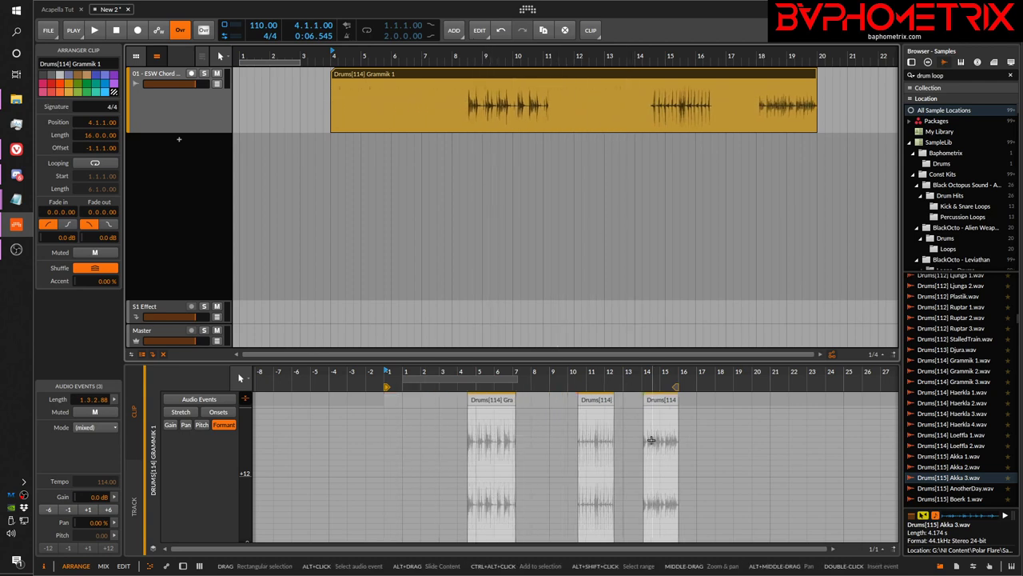
{"action": "left_click_drag", "start_coordinate": [685, 115], "coordinate": [592, 104]}
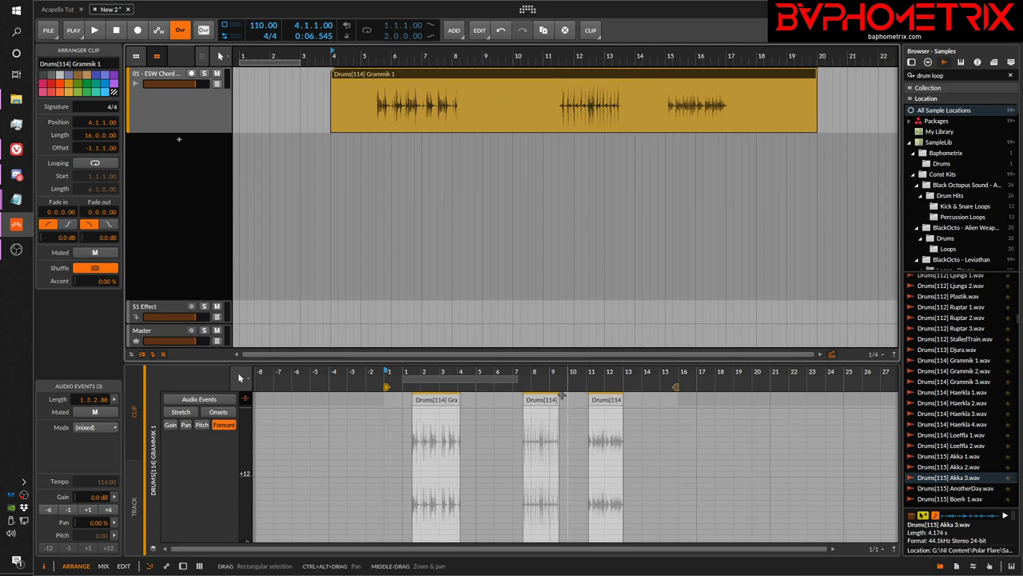
- Trim the Haerkla 3 event to a length of 1.3.0.95 and slide the clip's contents later and back earlier
{"action": "mouse_move", "coordinate": [558, 399]}
{"action": "left_mouse_down"}
{"action": "mouse_move", "coordinate": [680, 399]}
{"action": "mouse_move", "coordinate": [555, 399]}
{"action": "left_mouse_up"}
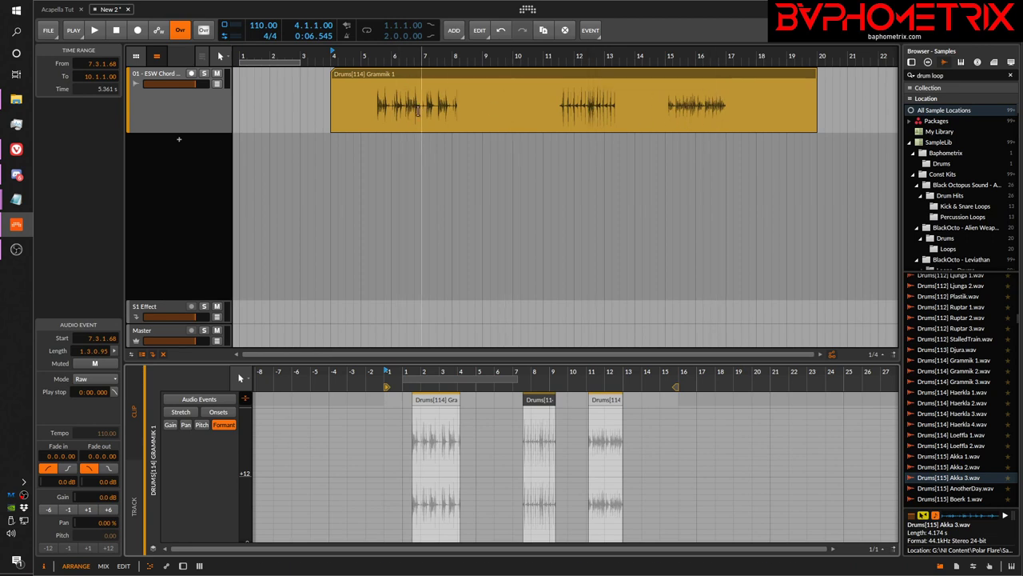
{"action": "left_click_drag", "start_coordinate": [468, 104], "coordinate": [527, 106]}
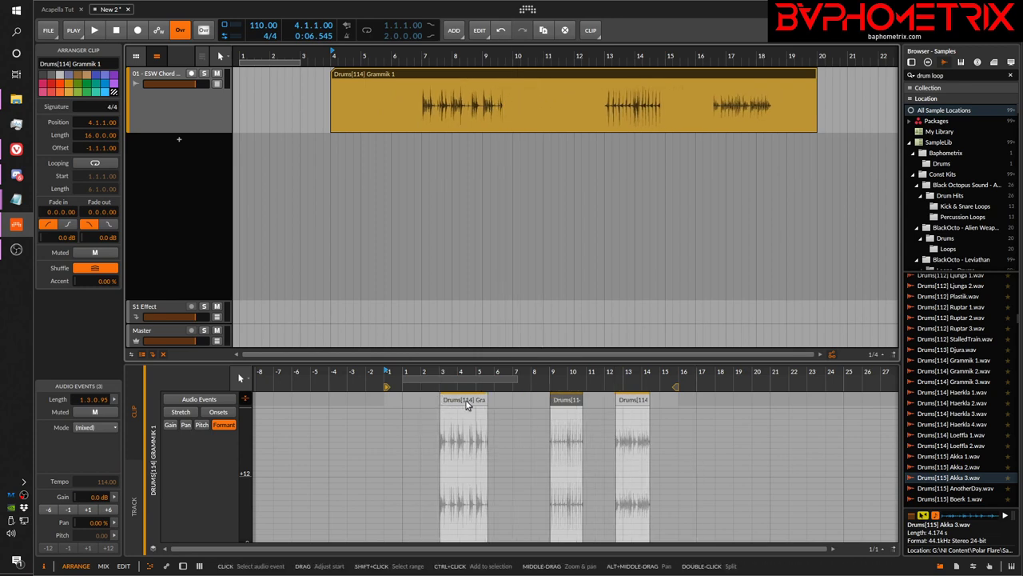
{"action": "left_click_drag", "start_coordinate": [620, 104], "coordinate": [558, 107]}
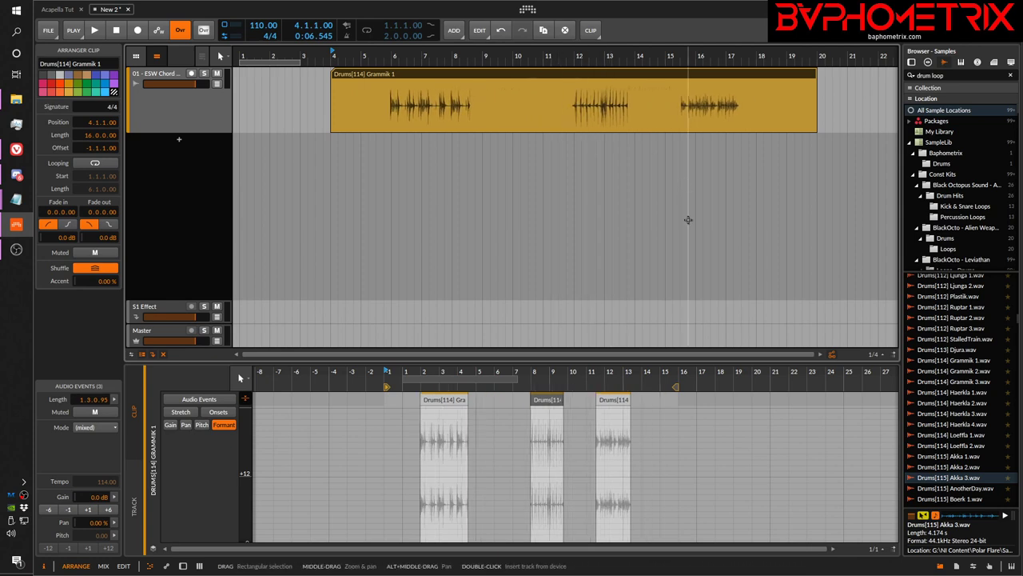
- Add the Drums[112] Ruptar 1 sample to the audio track at 49.1.1.00 and slide its contents earlier past the clip start
{"action": "left_click_drag", "start_coordinate": [703, 53], "coordinate": [854, 169]}
{"action": "left_click_drag", "start_coordinate": [951, 306], "coordinate": [535, 104]}
{"action": "left_click_drag", "start_coordinate": [531, 54], "coordinate": [512, 104]}
{"action": "left_click", "coordinate": [547, 113]}
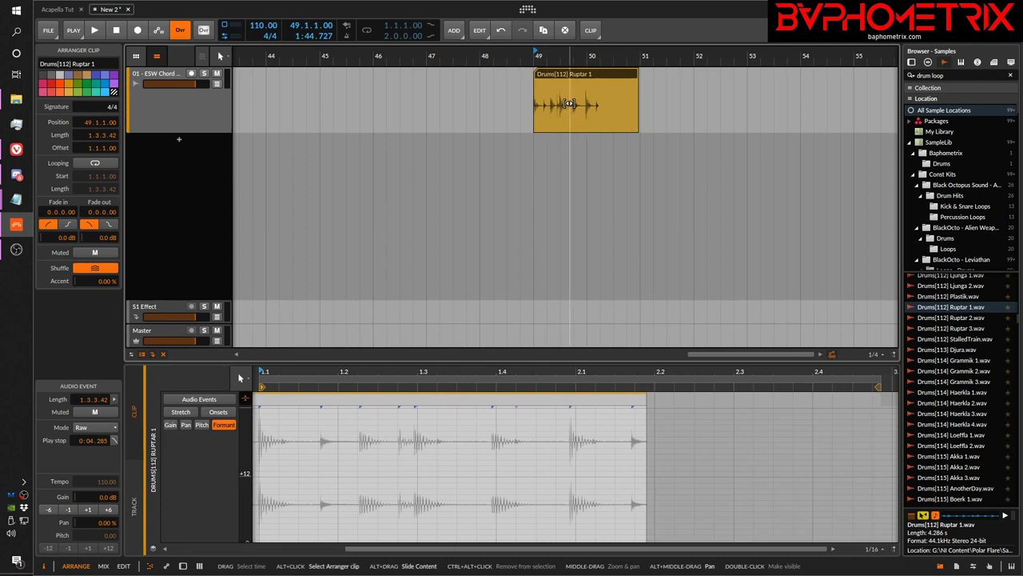
{"action": "left_click_drag", "start_coordinate": [560, 107], "coordinate": [549, 111]}
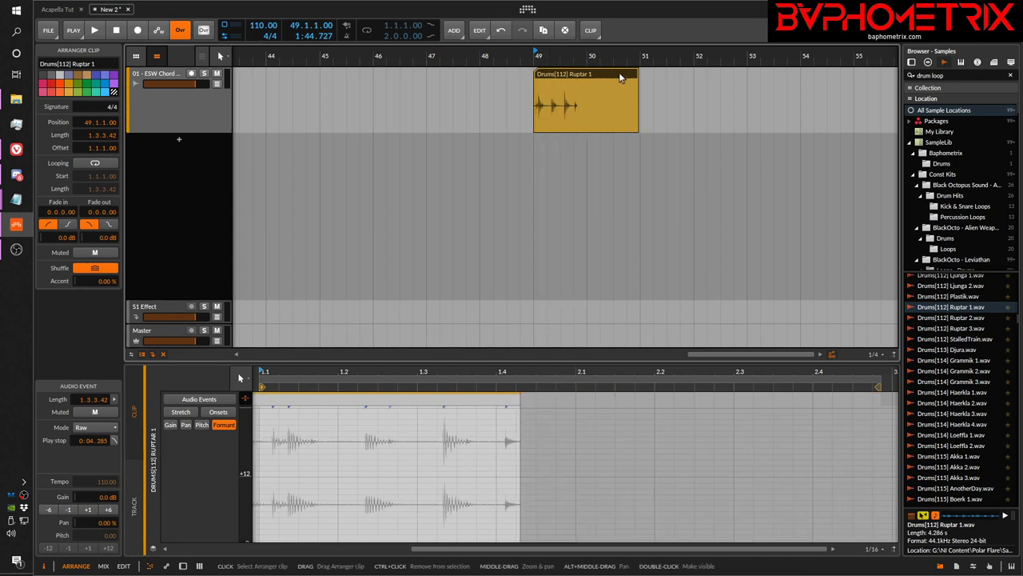
- Trim the Ruptar 1 clip's end to a length of 0.3.0.00 and compare its event in track view and clip view
{"action": "left_click_drag", "start_coordinate": [637, 74], "coordinate": [572, 75]}
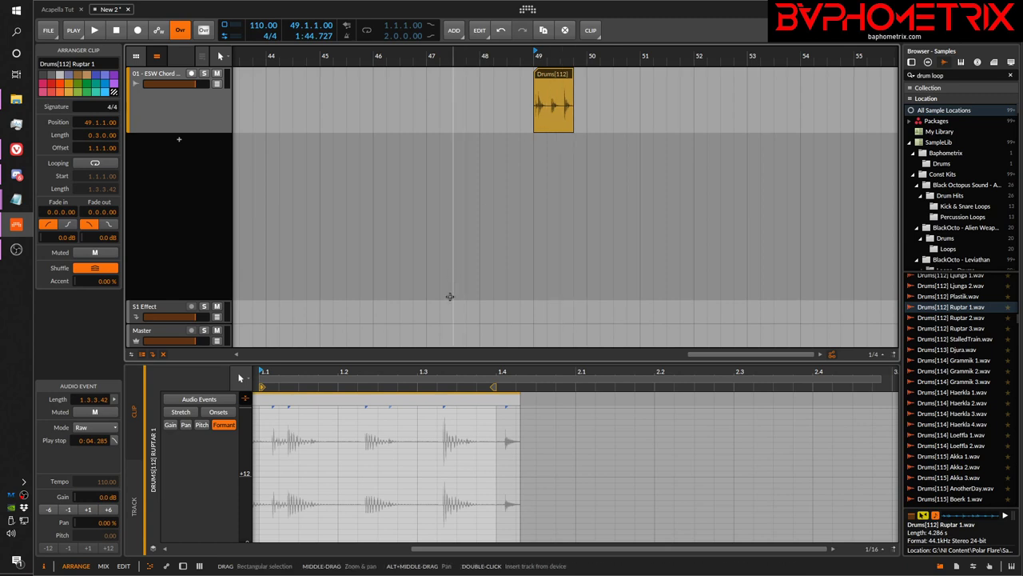
{"action": "left_click_drag", "start_coordinate": [381, 371], "coordinate": [607, 383]}
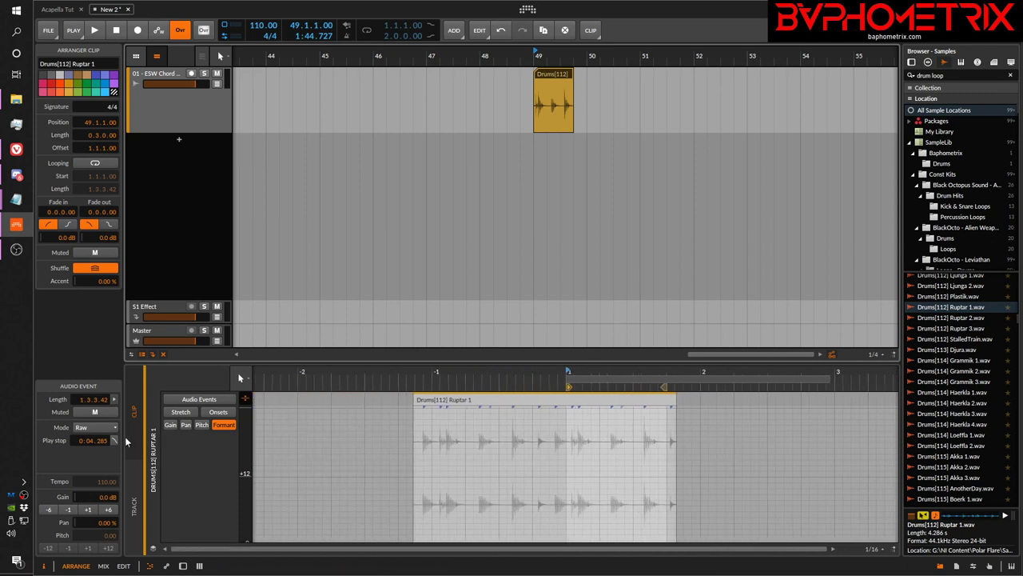
{"action": "left_click", "coordinate": [135, 506]}
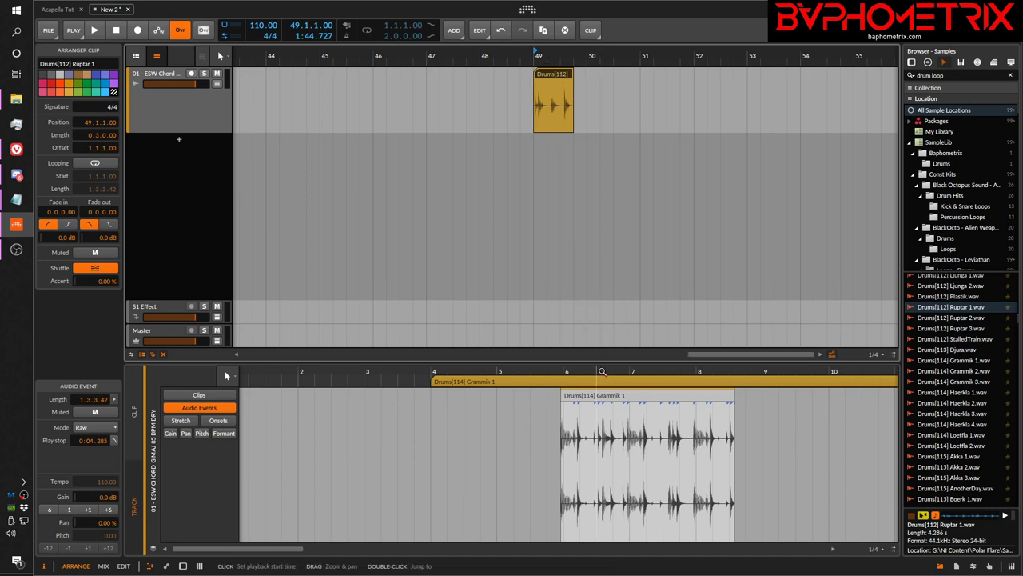
{"action": "key", "text": "z"}
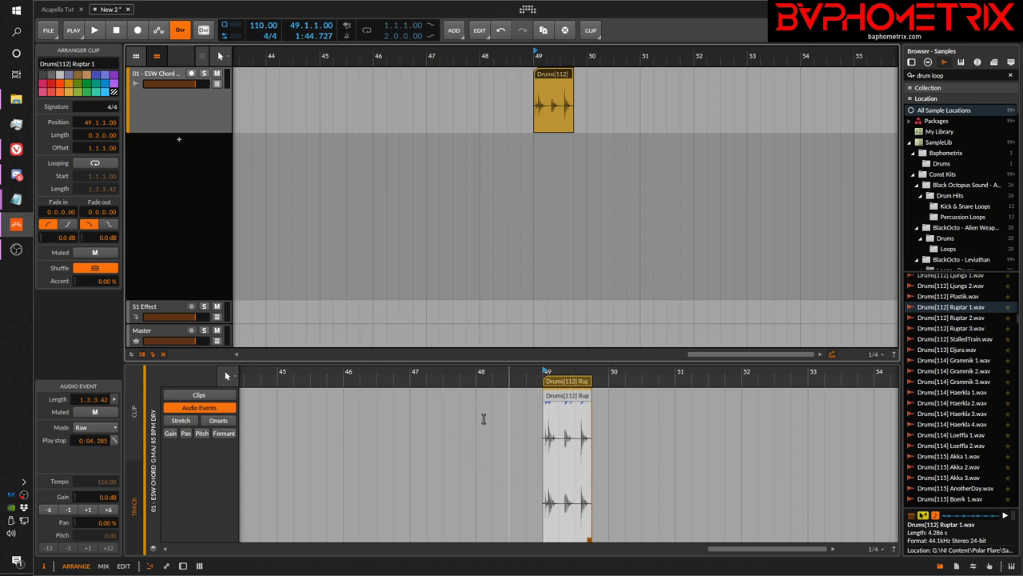
{"action": "left_click", "coordinate": [135, 418]}
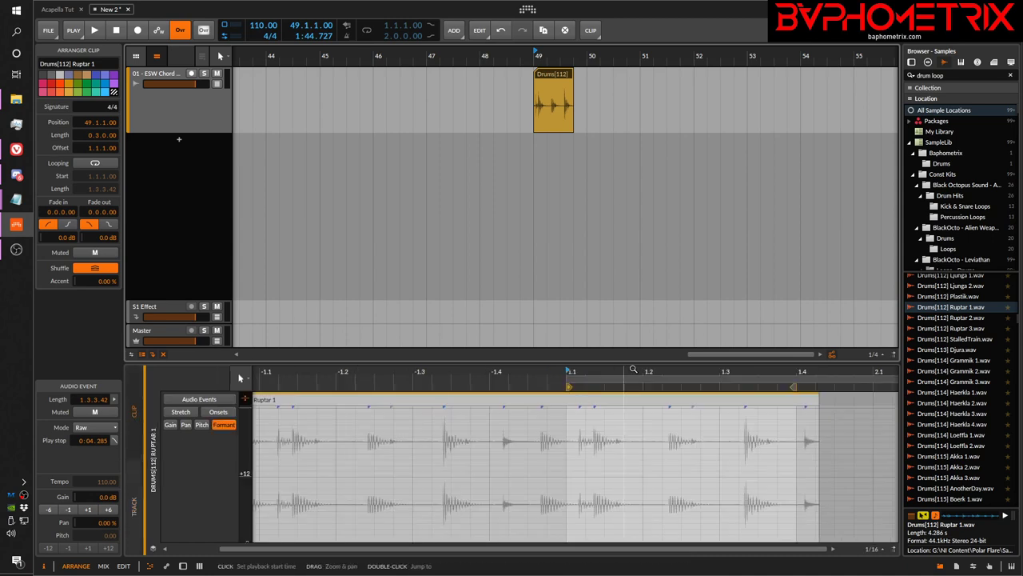
{"action": "left_click_drag", "start_coordinate": [633, 371], "coordinate": [461, 408]}
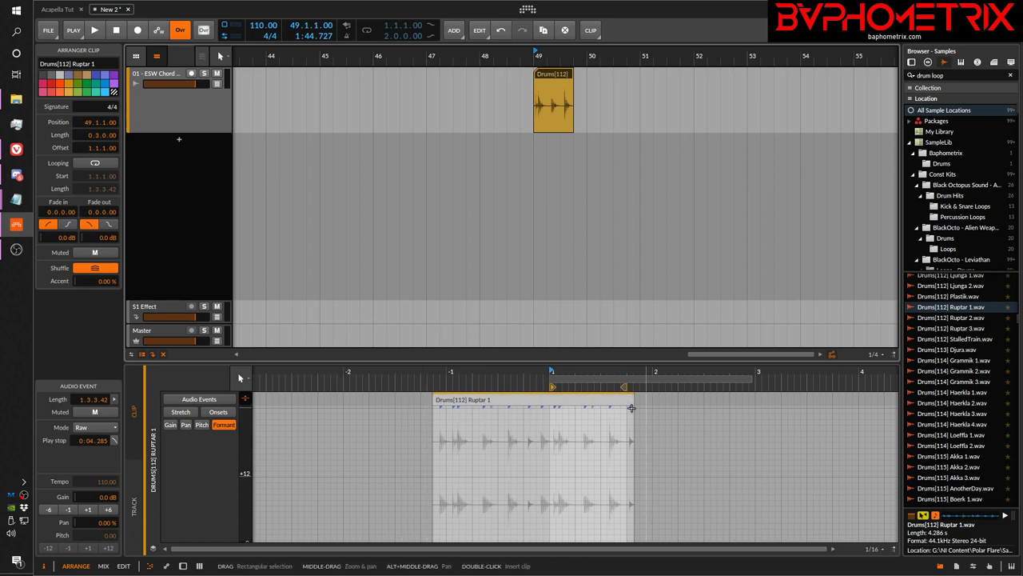
- Trim the Ruptar 1 event to the clip's boundaries, starting at 1.1.1.00 with a length of 0.3.0.00
{"action": "left_click_drag", "start_coordinate": [436, 401], "coordinate": [552, 404]}
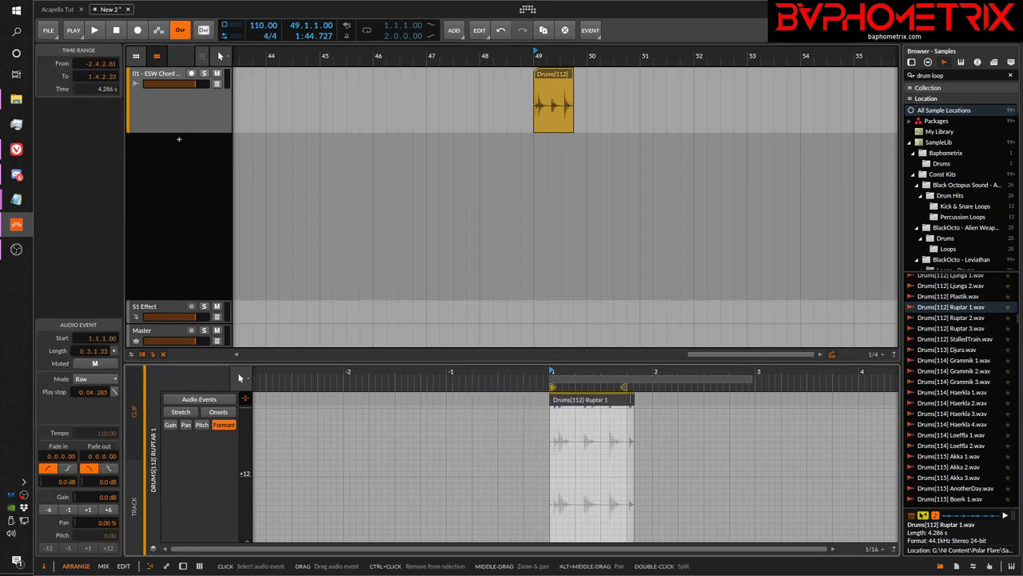
{"action": "left_click_drag", "start_coordinate": [634, 400], "coordinate": [626, 399]}
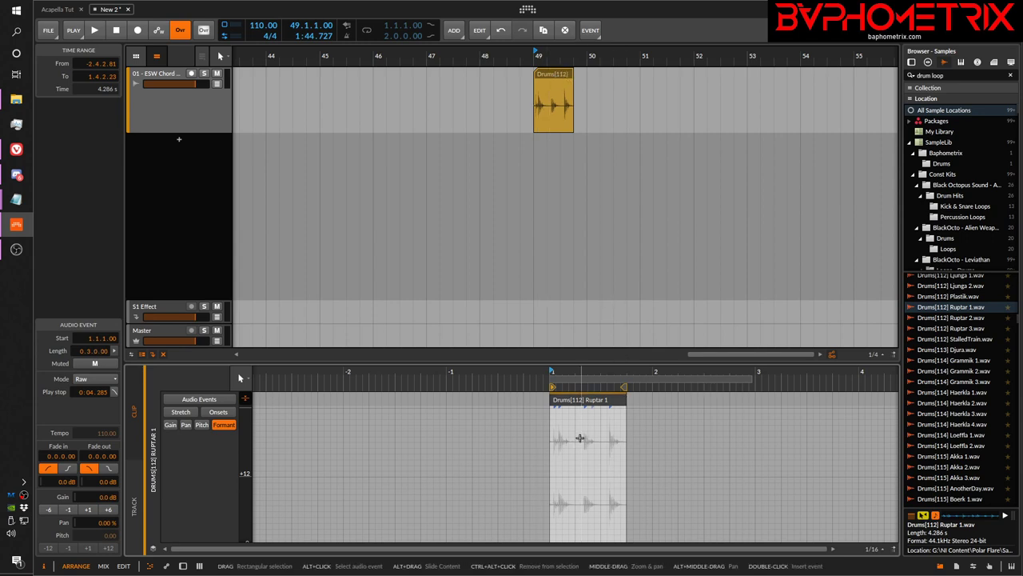
- Extend the Ruptar 1 event beyond both clip boundaries and trim it back to a 1.1.1.00 start and 0.3.0.00 length
{"action": "left_click_drag", "start_coordinate": [551, 399], "coordinate": [410, 404]}
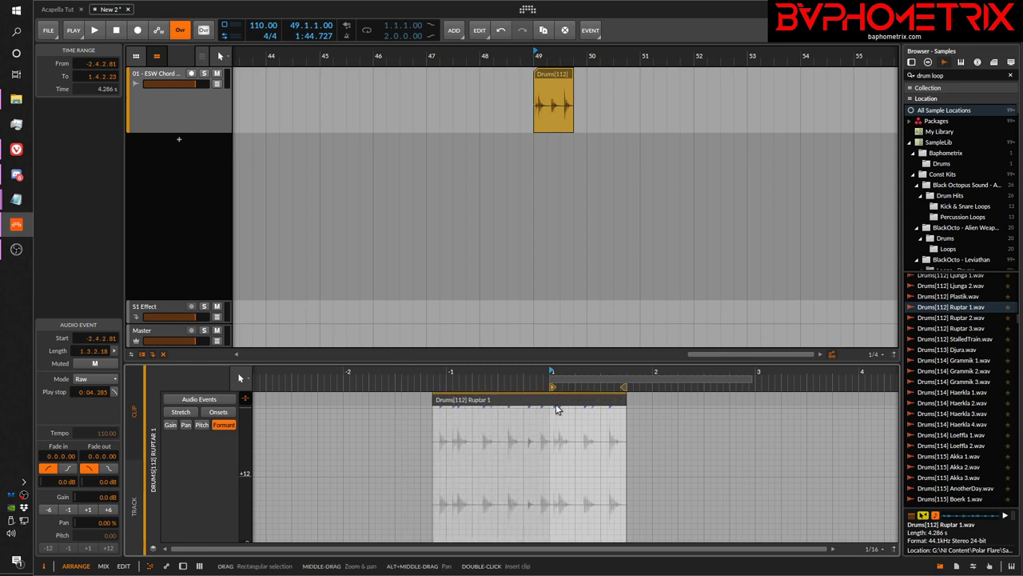
{"action": "left_click_drag", "start_coordinate": [624, 400], "coordinate": [719, 404]}
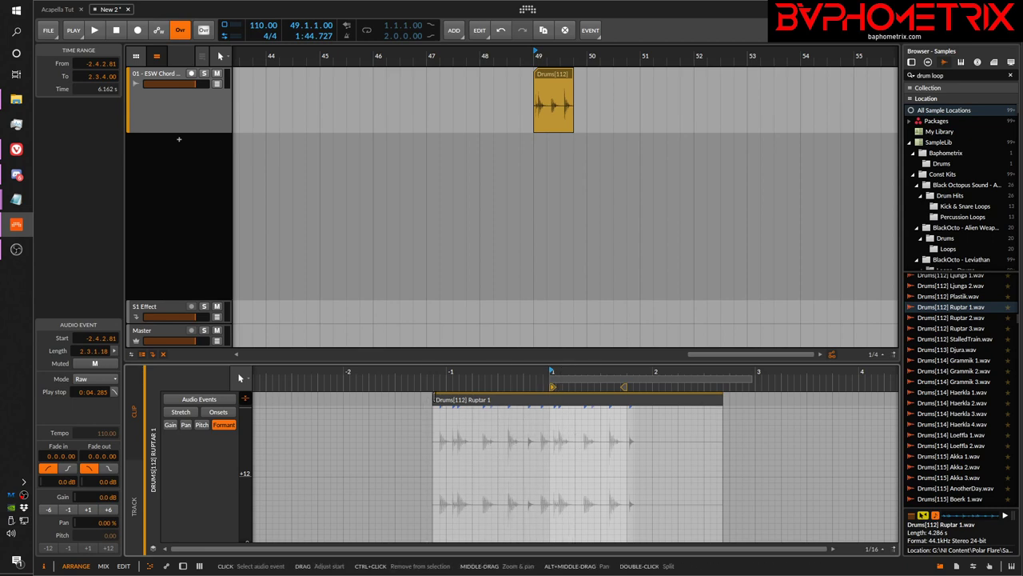
{"action": "left_click_drag", "start_coordinate": [433, 403], "coordinate": [551, 403]}
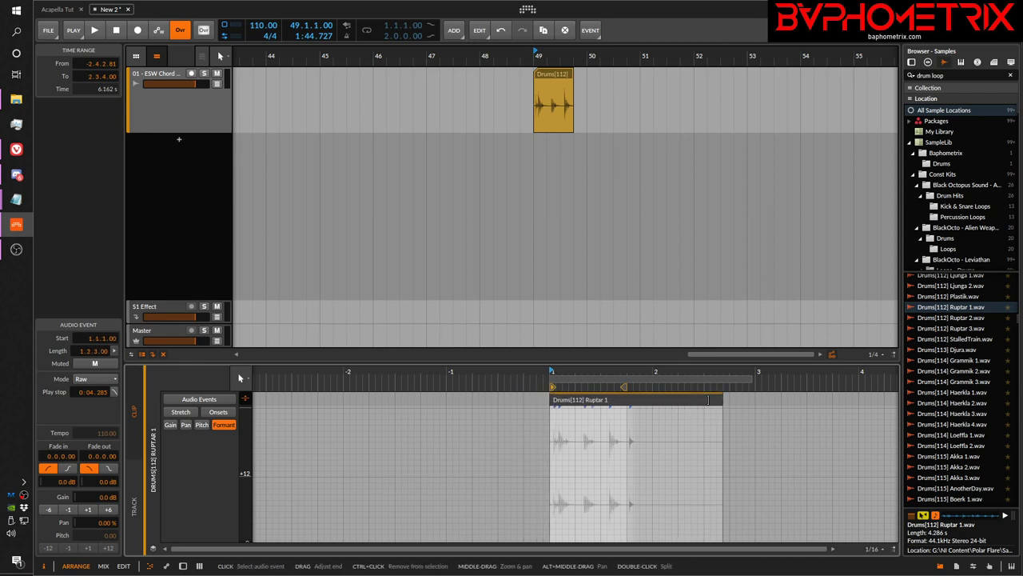
{"action": "left_click_drag", "start_coordinate": [722, 397], "coordinate": [625, 410]}
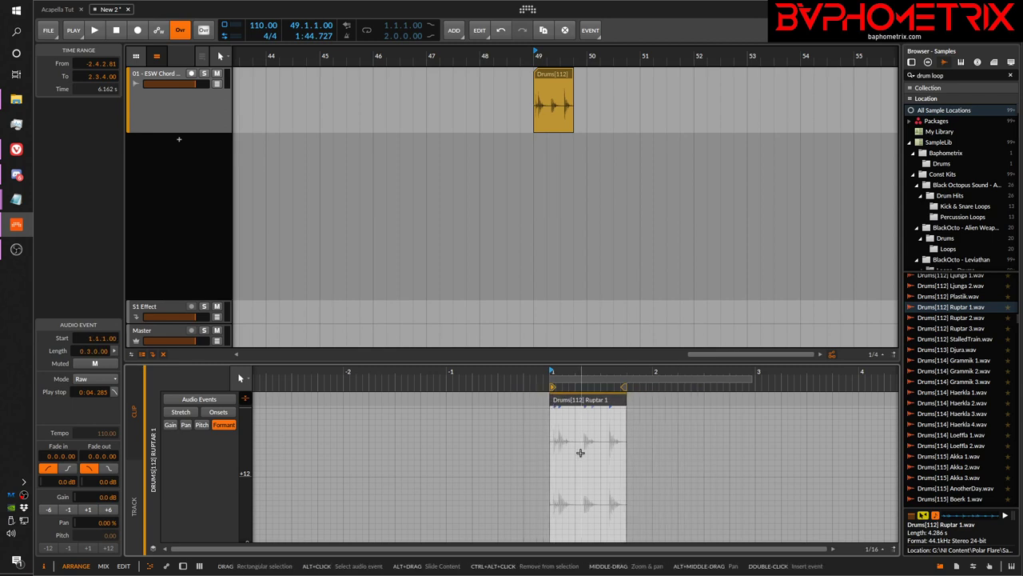
- Try sliding the Ruptar 1 clip's contents later and earlier in the arrangement and undo the slides
{"action": "left_click", "coordinate": [561, 106]}
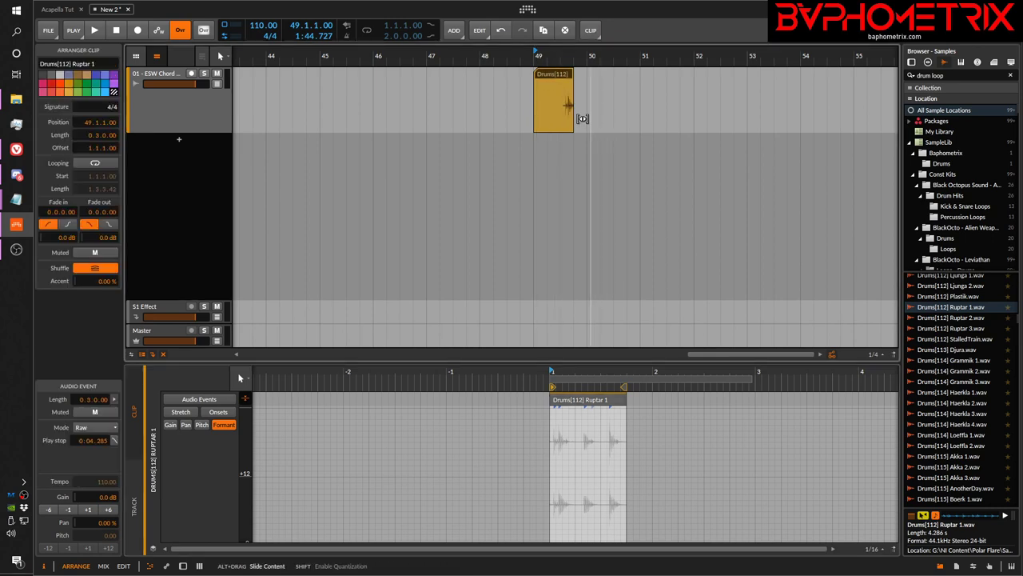
{"action": "left_click_drag", "start_coordinate": [533, 122], "coordinate": [575, 114]}
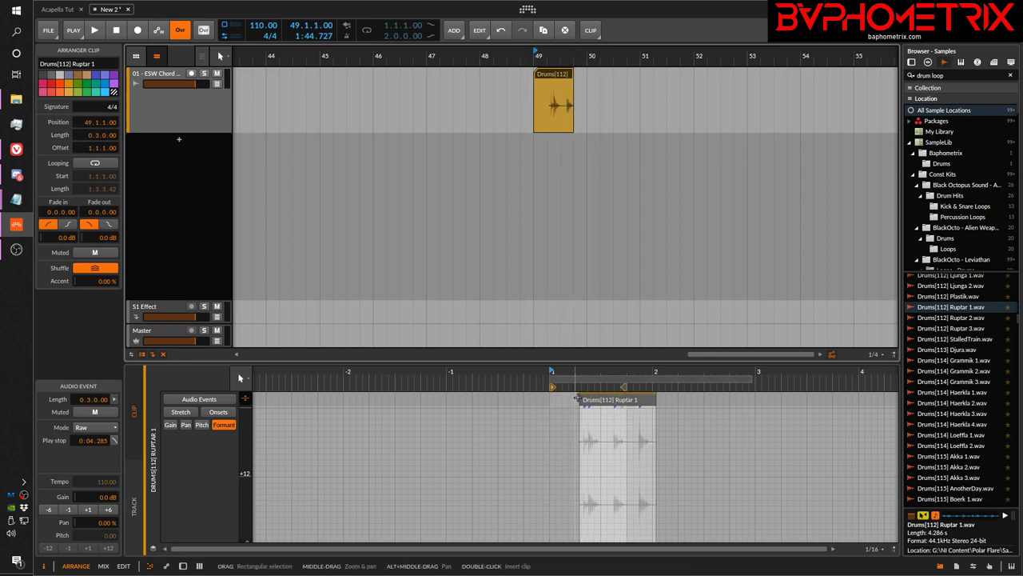
{"action": "left_click_drag", "start_coordinate": [562, 106], "coordinate": [514, 113]}
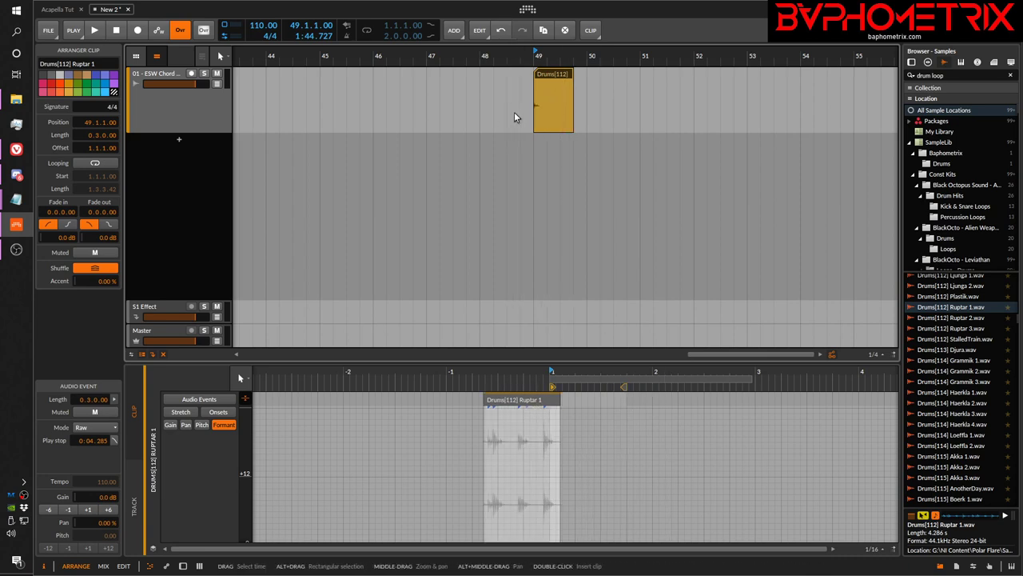
{"action": "key", "text": "ctrl+z"}
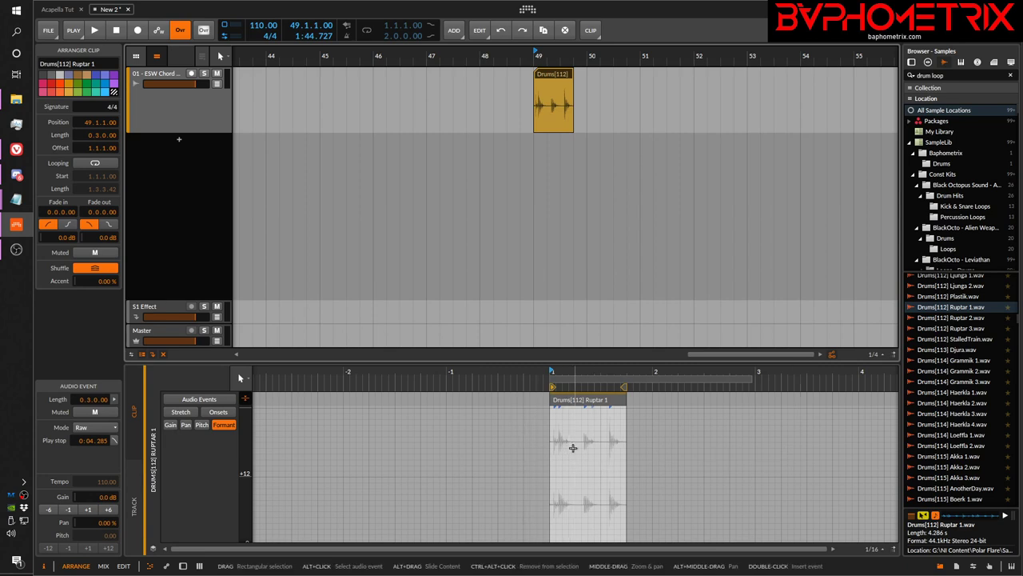
- Switch the clip view to audio event editing and slide the audio inside the Ruptar 1 event later and back earlier
{"action": "left_click", "coordinate": [210, 400]}
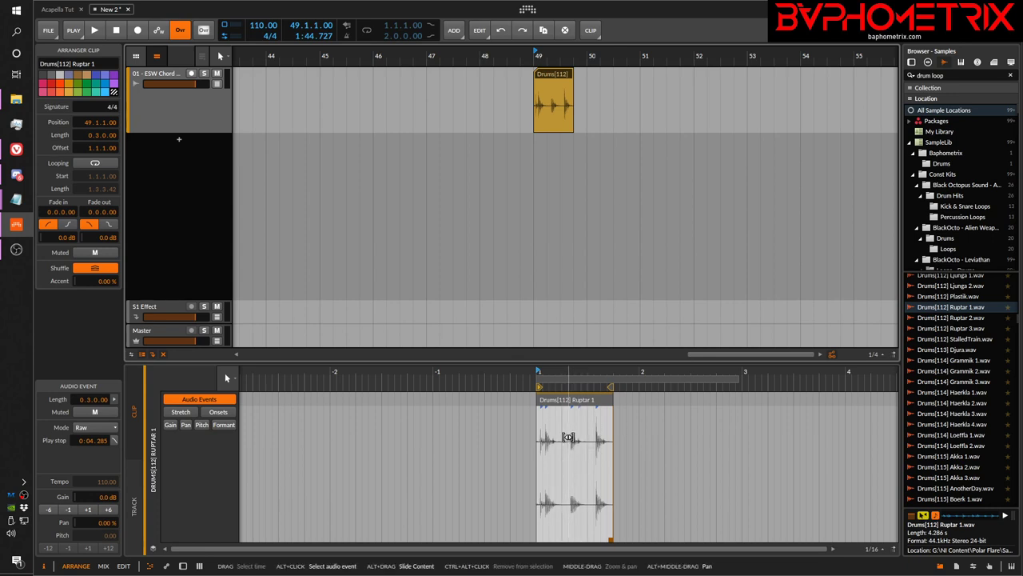
{"action": "left_click_drag", "start_coordinate": [567, 438], "coordinate": [639, 433]}
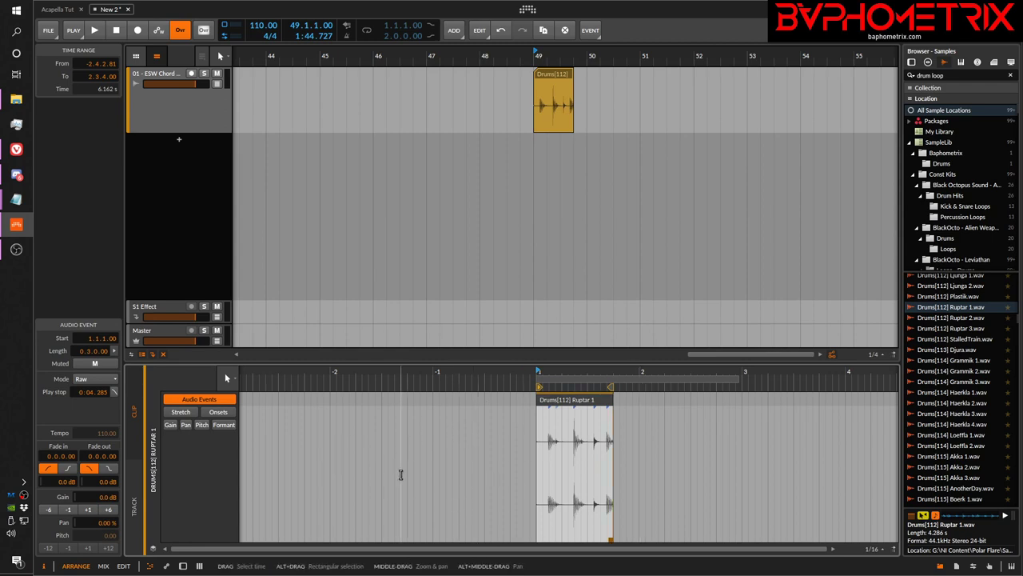
{"action": "left_click_drag", "start_coordinate": [588, 448], "coordinate": [555, 448]}
{"action": "left_click", "coordinate": [609, 422]}
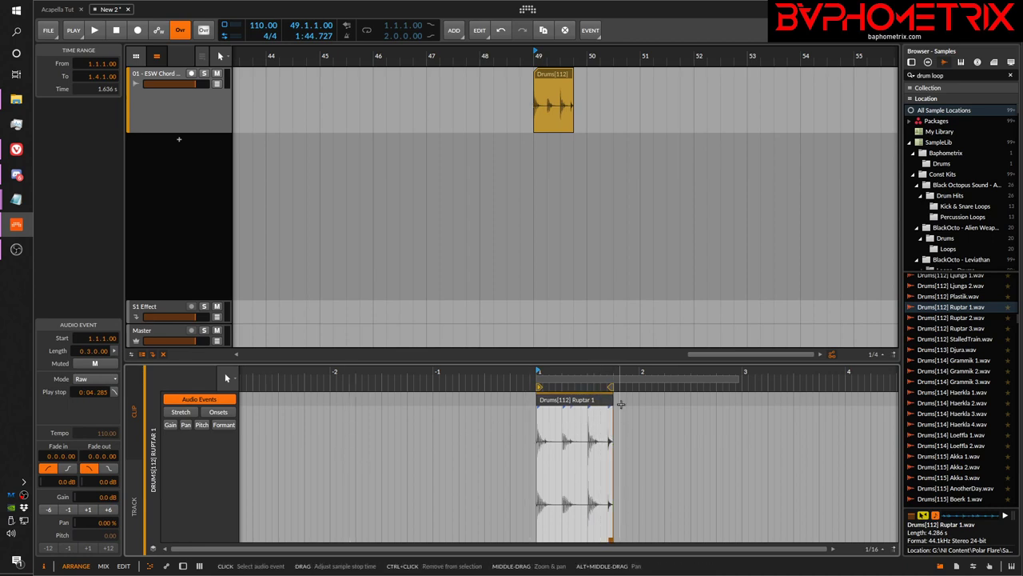
- Open the Grammik 1 clip in the detail editor and shorten its Grammik 1 event to a length of 2.2.0.01
{"action": "mouse_move", "coordinate": [612, 393]}
{"action": "left_mouse_down"}
{"action": "mouse_move", "coordinate": [764, 389]}
{"action": "mouse_move", "coordinate": [600, 409]}
{"action": "mouse_move", "coordinate": [793, 397]}
{"action": "mouse_move", "coordinate": [612, 411]}
{"action": "left_mouse_up"}
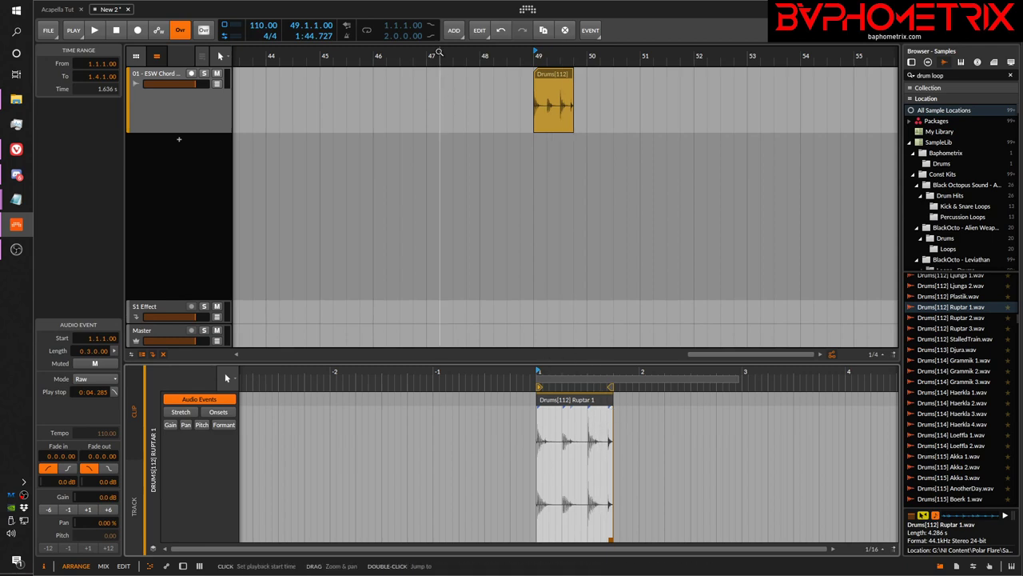
{"action": "key", "text": "z"}
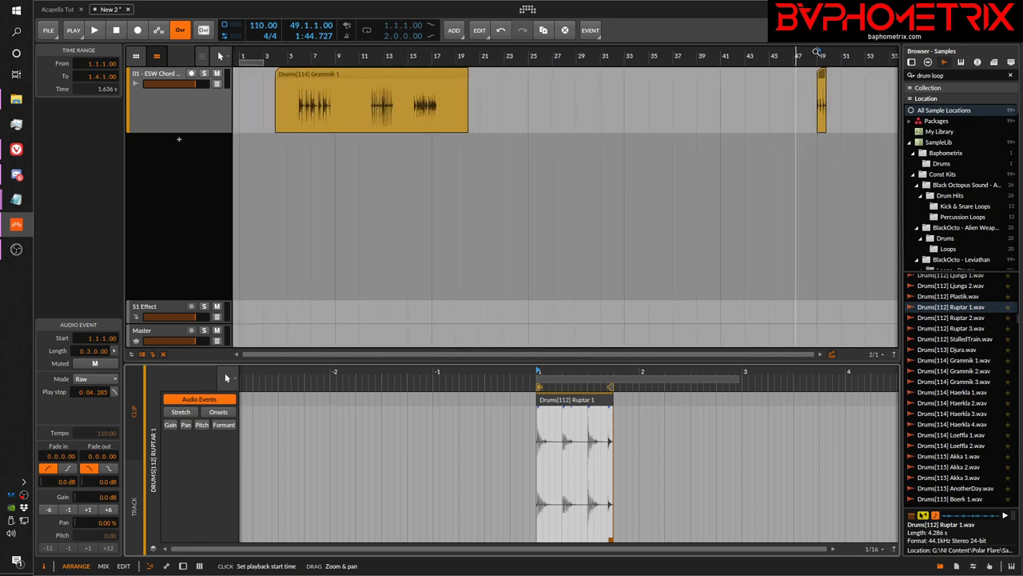
{"action": "key", "text": "plus"}
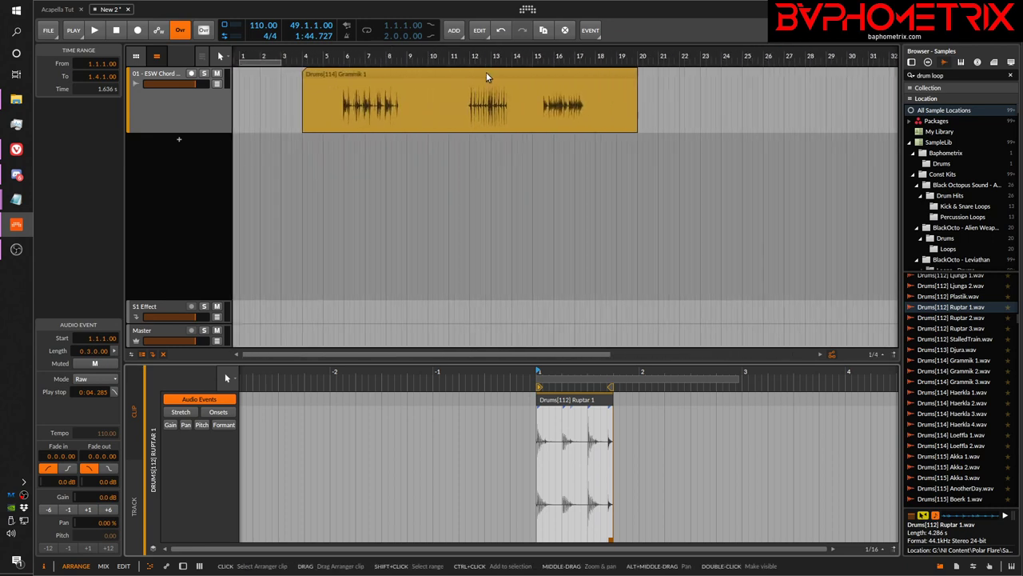
{"action": "left_click", "coordinate": [474, 73]}
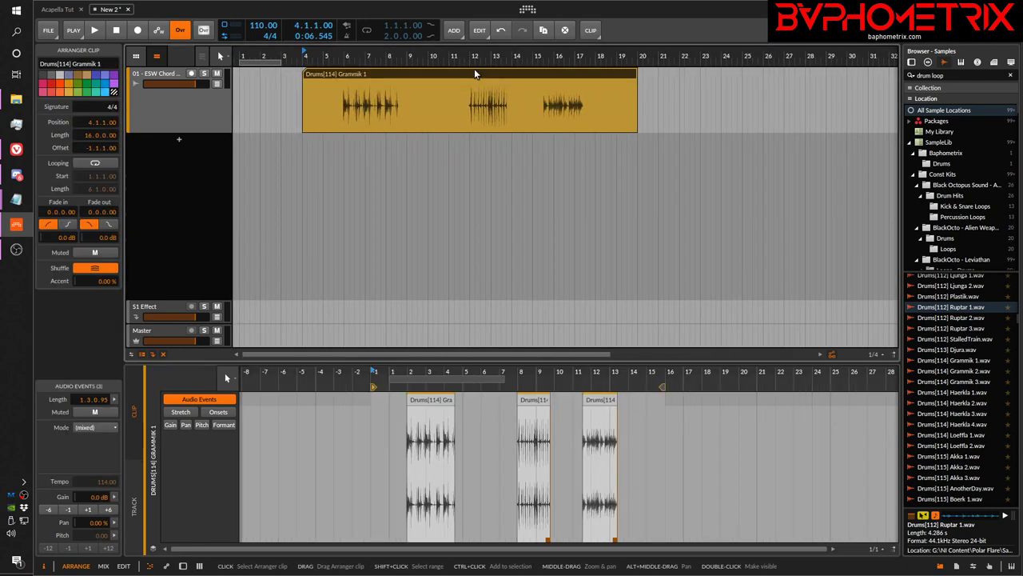
{"action": "double_click", "coordinate": [475, 72]}
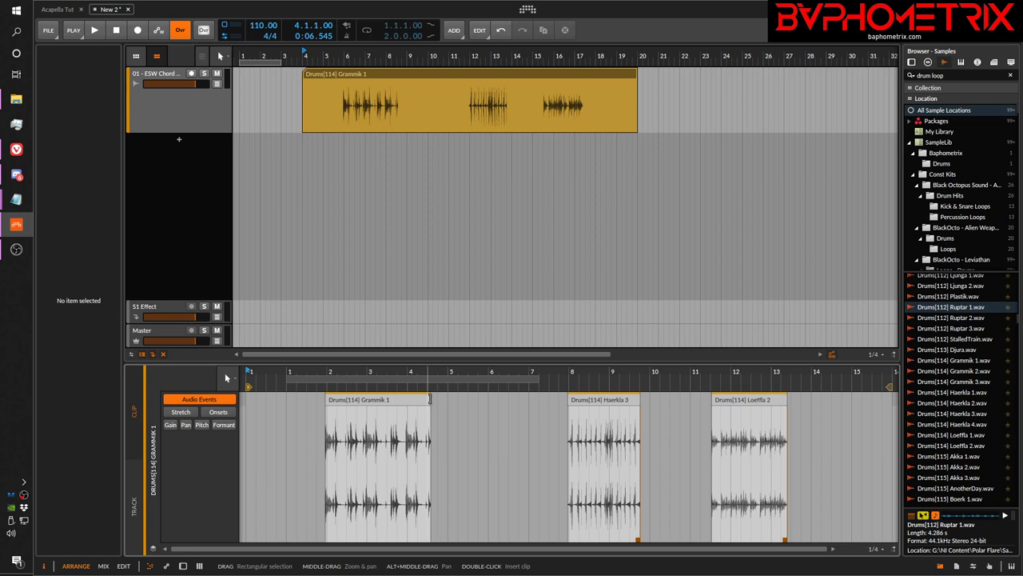
{"action": "mouse_move", "coordinate": [431, 400]}
{"action": "left_mouse_down"}
{"action": "mouse_move", "coordinate": [481, 400]}
{"action": "mouse_move", "coordinate": [425, 400]}
{"action": "left_mouse_up"}
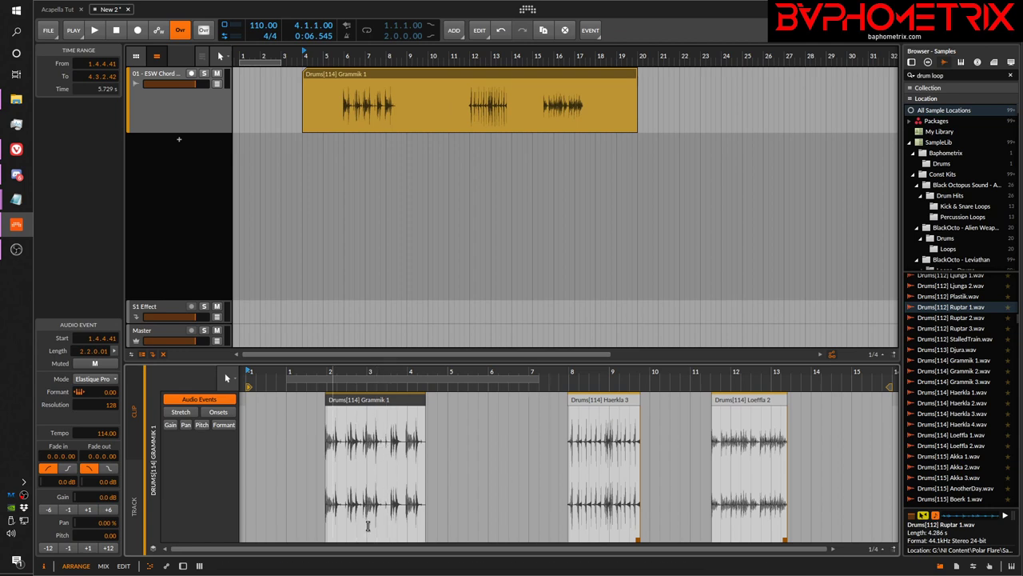
- Slide the Grammik 1 clip's contents slightly earlier in the arrangement and compare its clip view with its track view
{"action": "left_click_drag", "start_coordinate": [395, 100], "coordinate": [389, 106]}
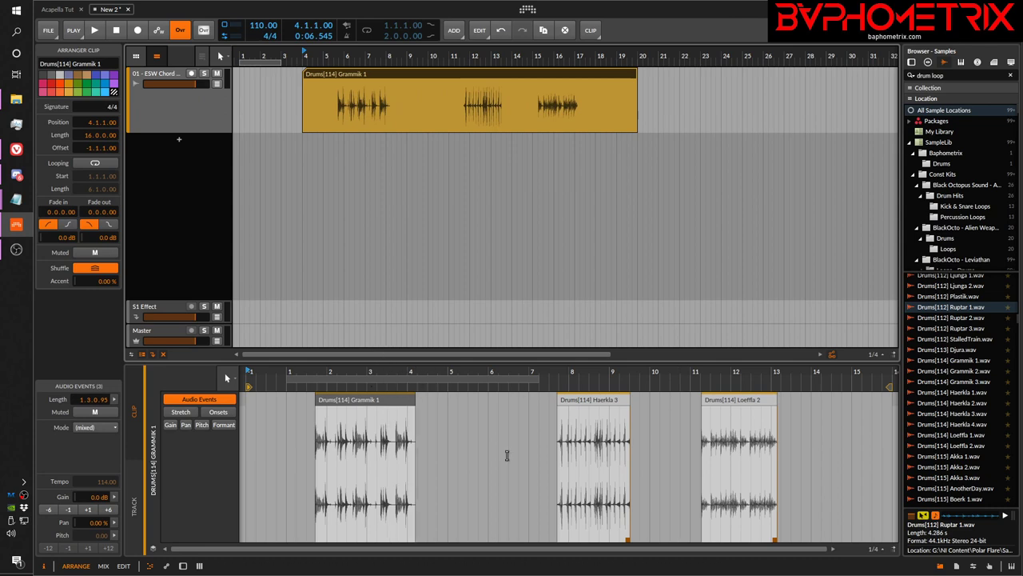
{"action": "left_click", "coordinate": [136, 503]}
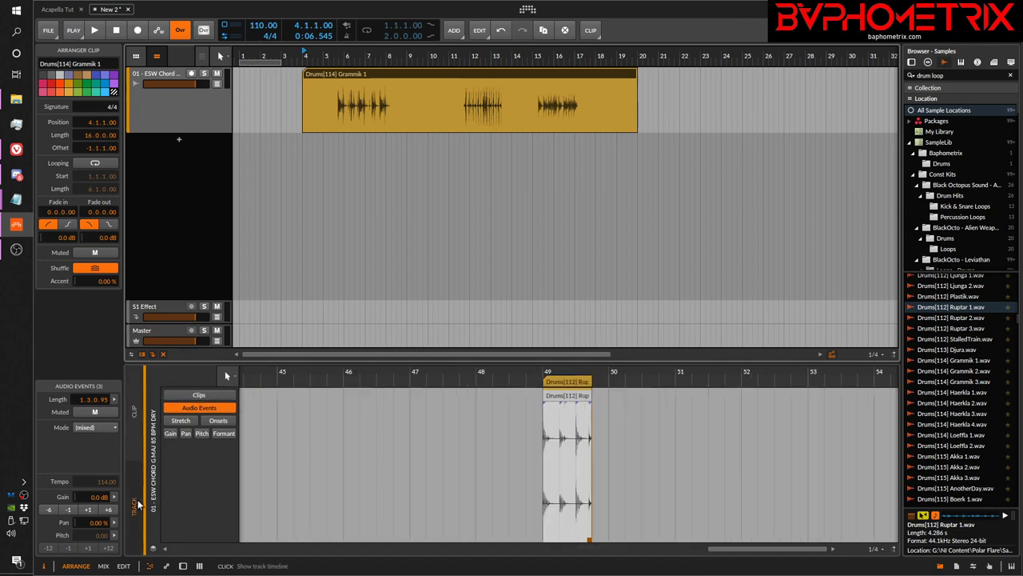
{"action": "left_click", "coordinate": [445, 78]}
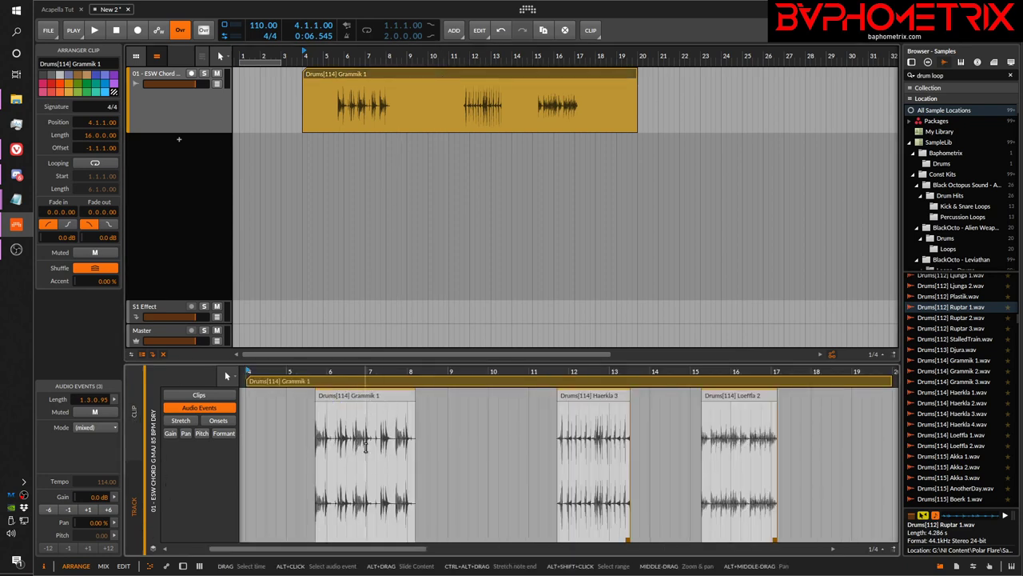
{"action": "left_click", "coordinate": [132, 413]}
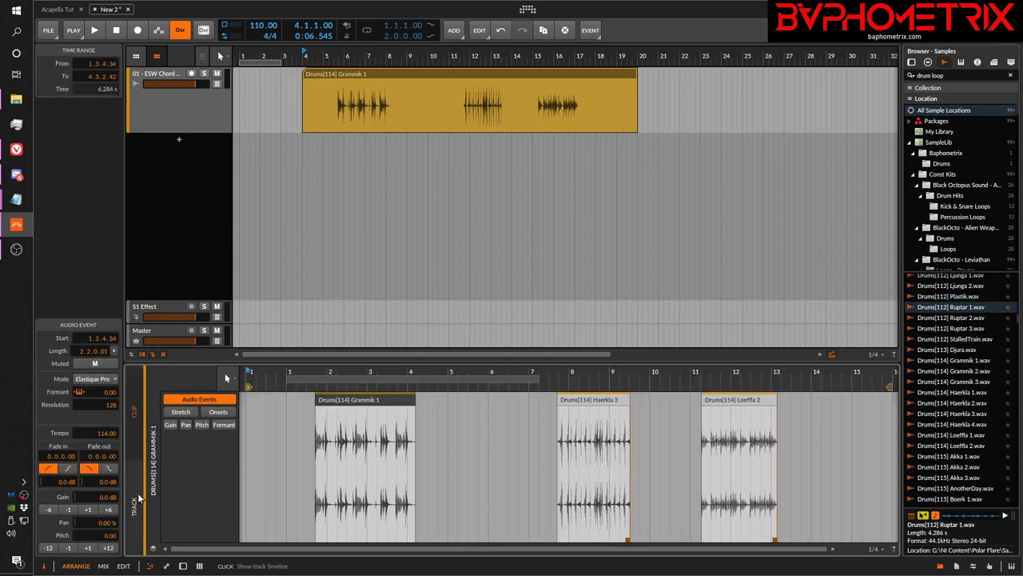
{"action": "left_click", "coordinate": [134, 503]}
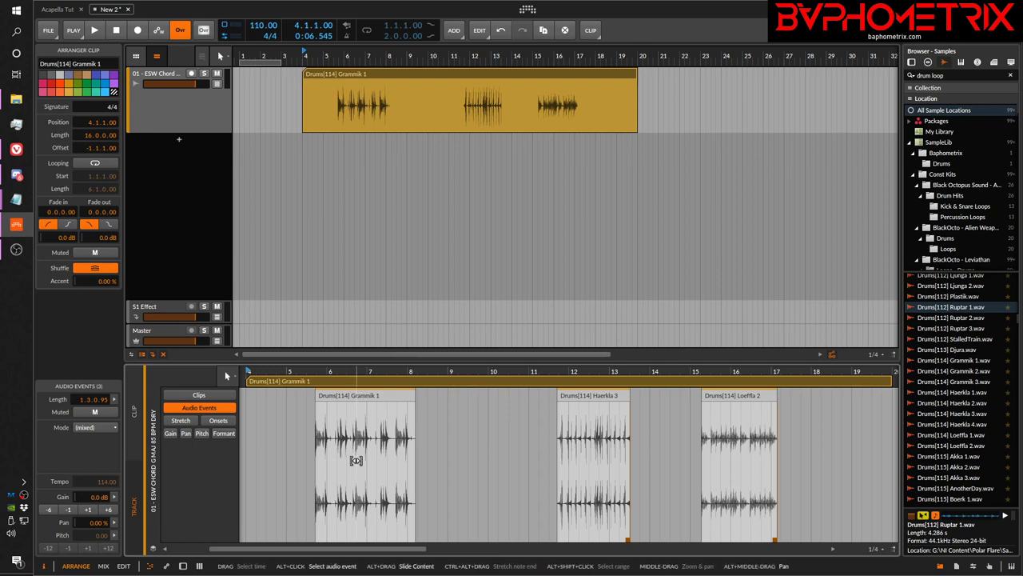
- Try sliding the audio inside the Grammik 1 event later and earlier in the track view and undo the slides
{"action": "mouse_move", "coordinate": [355, 460]}
{"action": "left_mouse_down"}
{"action": "mouse_move", "coordinate": [384, 466]}
{"action": "mouse_move", "coordinate": [365, 463]}
{"action": "mouse_move", "coordinate": [384, 467]}
{"action": "mouse_move", "coordinate": [364, 471]}
{"action": "left_mouse_up"}
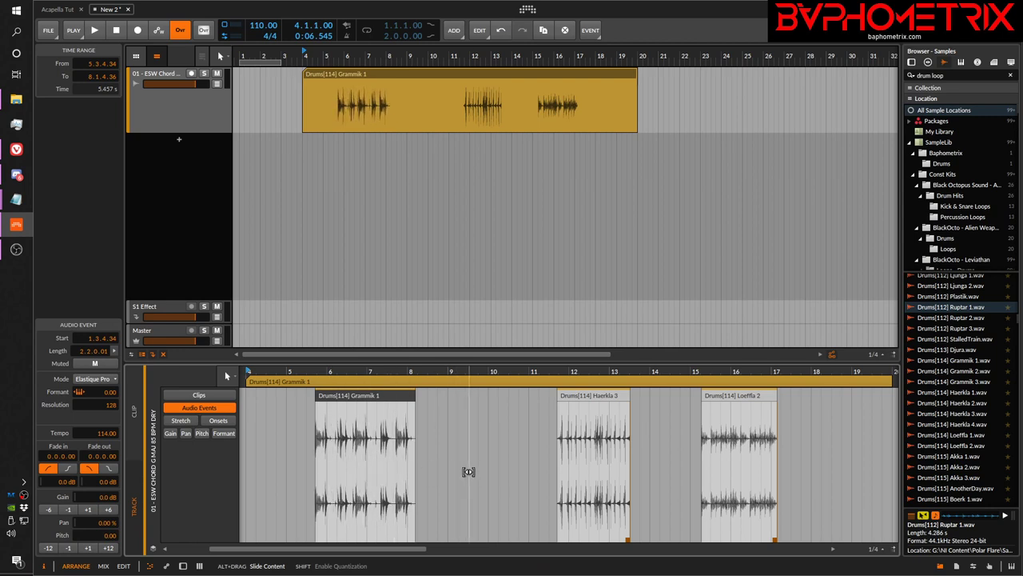
{"action": "left_click_drag", "start_coordinate": [469, 471], "coordinate": [326, 461]}
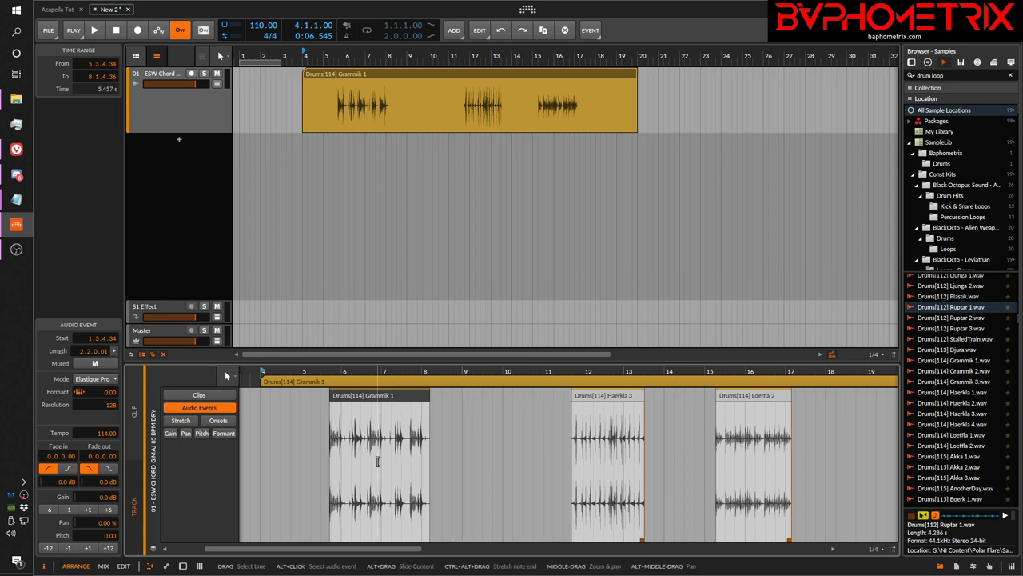
{"action": "left_click_drag", "start_coordinate": [375, 461], "coordinate": [517, 455]}
{"action": "left_click_drag", "start_coordinate": [390, 462], "coordinate": [339, 469]}
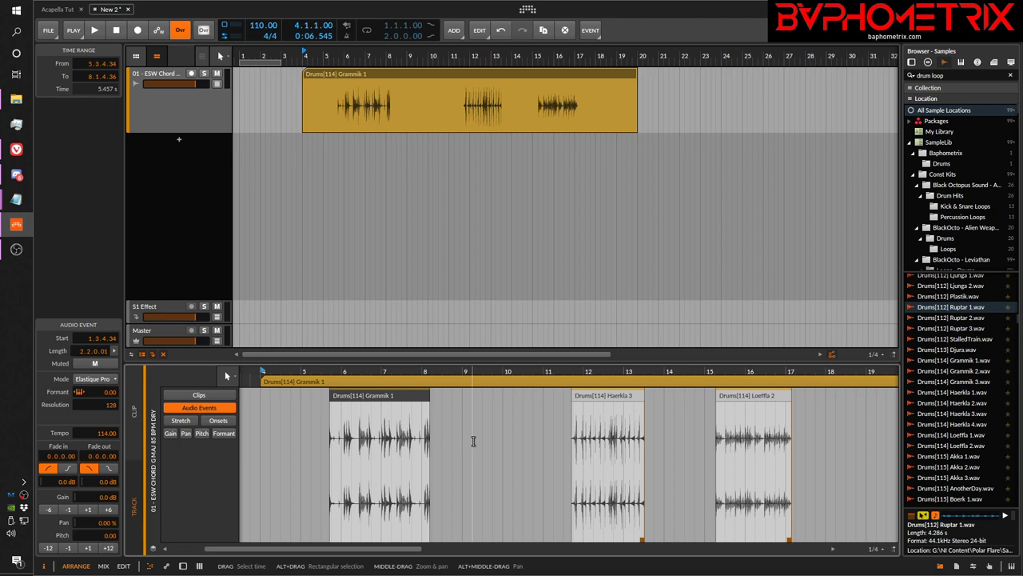
{"action": "key", "text": "ctrl+z"}
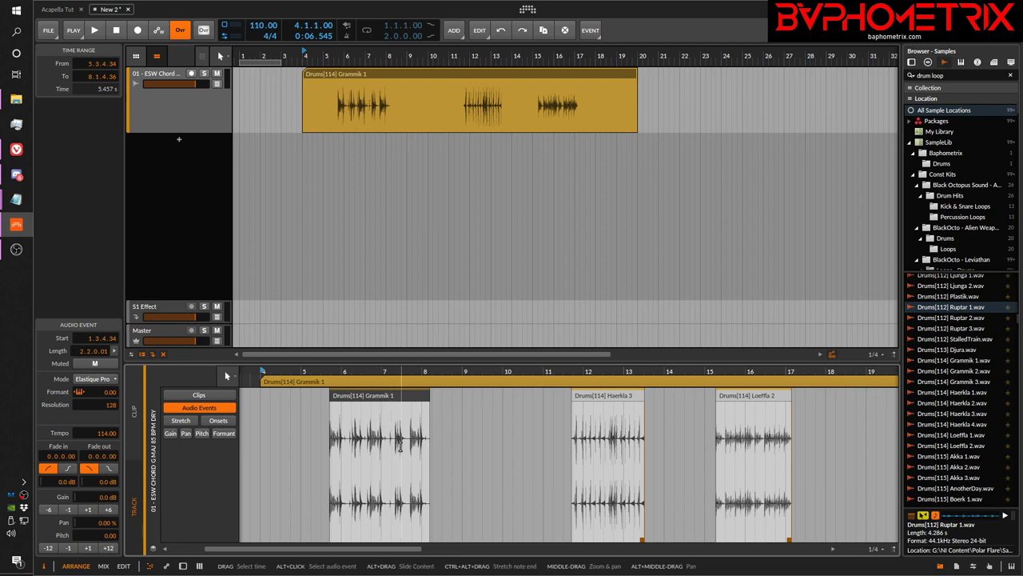
{"action": "mouse_move", "coordinate": [399, 445]}
{"action": "left_mouse_down", "text": "alt"}
{"action": "mouse_move", "coordinate": [450, 456]}
{"action": "mouse_move", "coordinate": [335, 461]}
{"action": "mouse_move", "coordinate": [407, 460]}
{"action": "left_mouse_up", "text": "alt"}
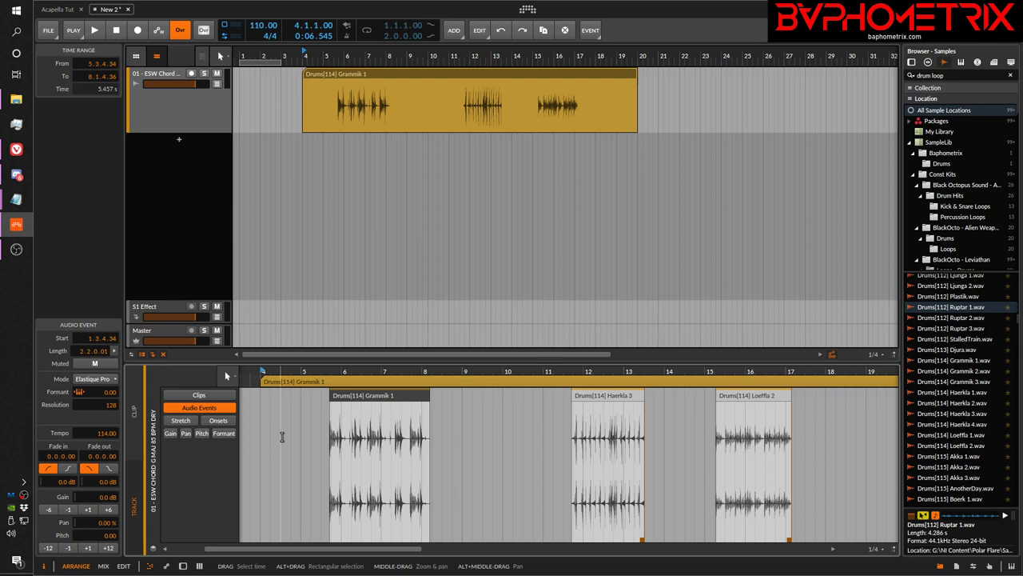
{"action": "left_click_drag", "start_coordinate": [379, 453], "coordinate": [389, 451]}
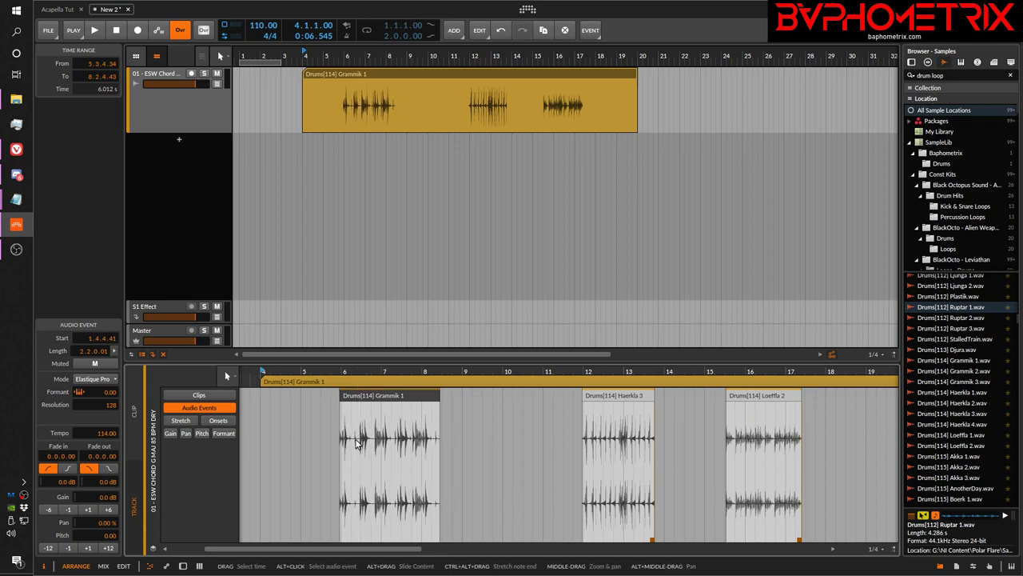
{"action": "left_click_drag", "start_coordinate": [357, 444], "coordinate": [335, 456]}
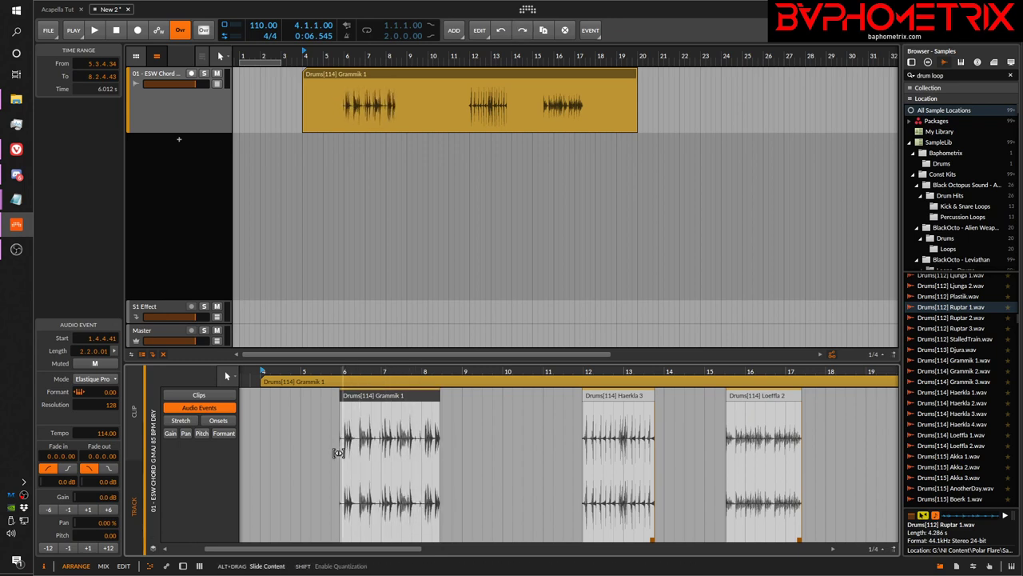
{"action": "key", "text": "ctrl+z"}
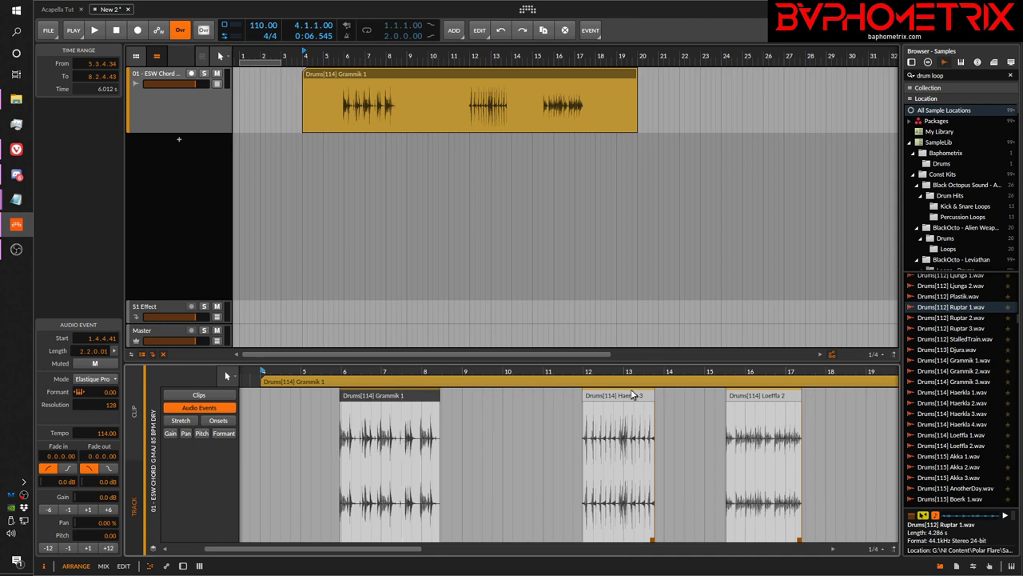
- Try sliding the audio inside the Haerkla 3 and Loeffla 2 events in the track view and undo the changes
{"action": "left_click", "coordinate": [615, 449]}
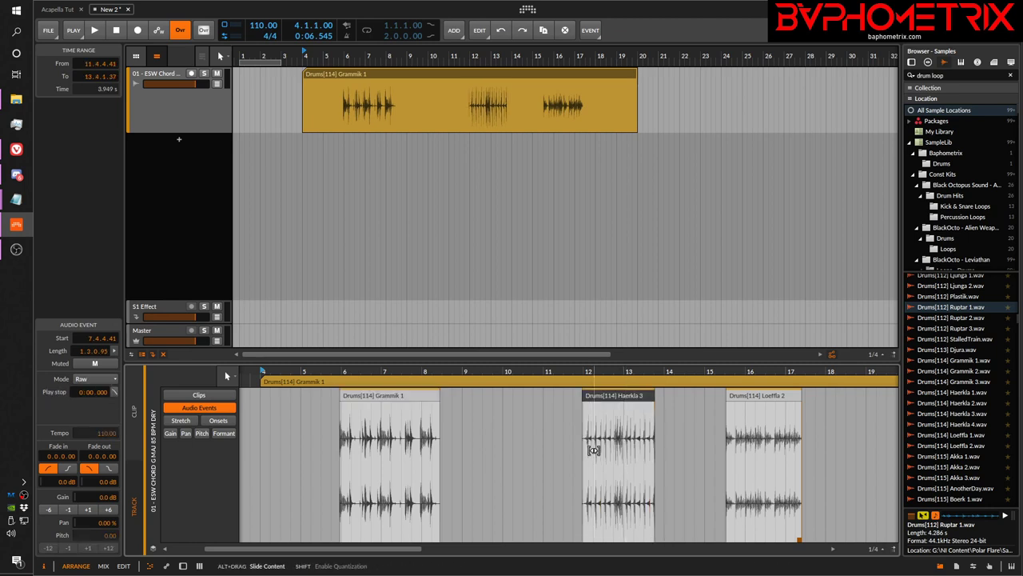
{"action": "mouse_move", "coordinate": [614, 450]}
{"action": "left_mouse_down"}
{"action": "mouse_move", "coordinate": [646, 446]}
{"action": "mouse_move", "coordinate": [598, 447]}
{"action": "mouse_move", "coordinate": [654, 456]}
{"action": "mouse_move", "coordinate": [601, 460]}
{"action": "mouse_move", "coordinate": [643, 457]}
{"action": "mouse_move", "coordinate": [614, 457]}
{"action": "mouse_move", "coordinate": [615, 448]}
{"action": "mouse_move", "coordinate": [622, 460]}
{"action": "left_mouse_up"}
{"action": "key", "text": "ctrl+z"}
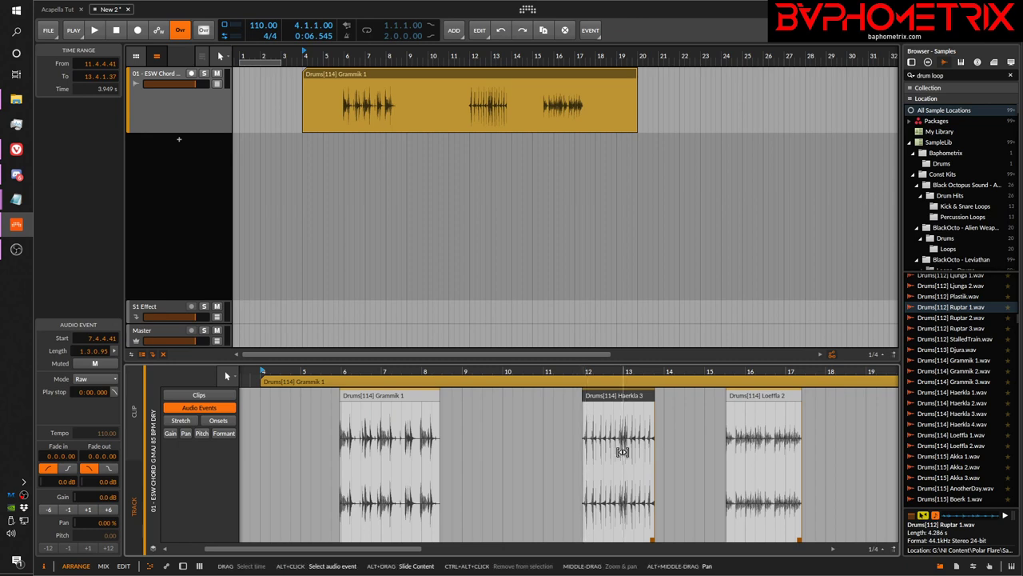
{"action": "left_click_drag", "start_coordinate": [622, 451], "coordinate": [612, 457]}
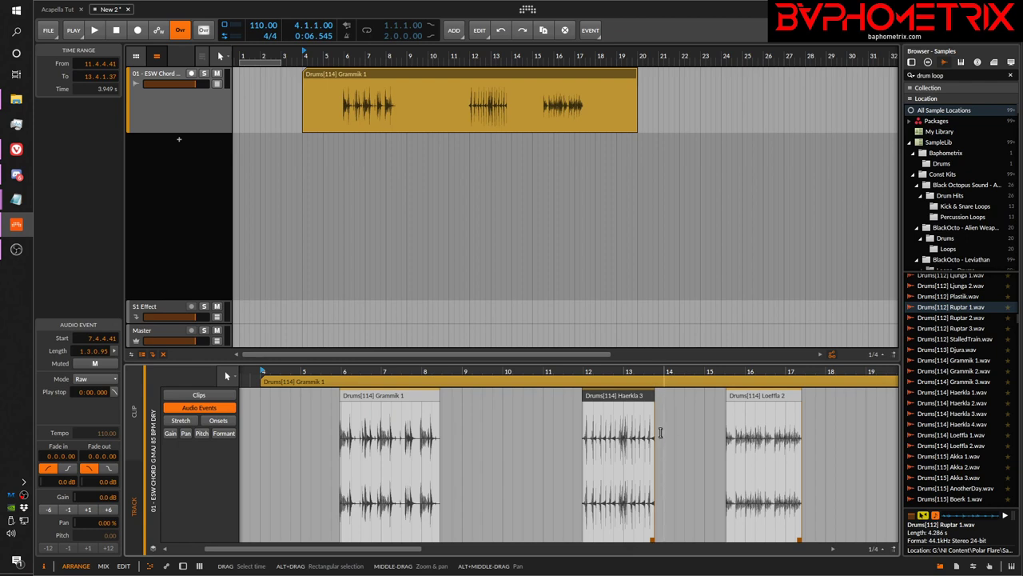
{"action": "left_click", "coordinate": [763, 439]}
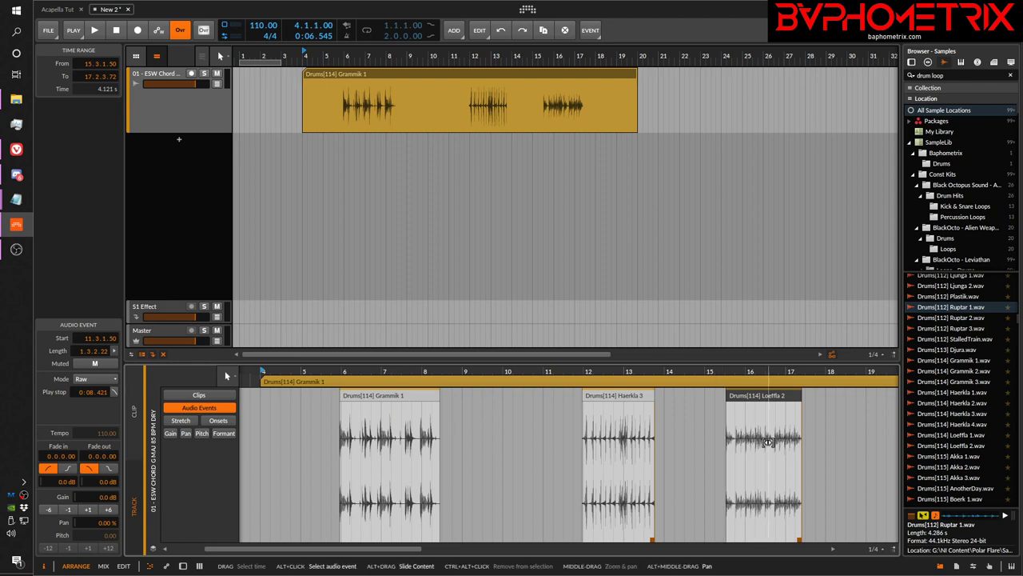
{"action": "left_click_drag", "start_coordinate": [768, 441], "coordinate": [703, 456]}
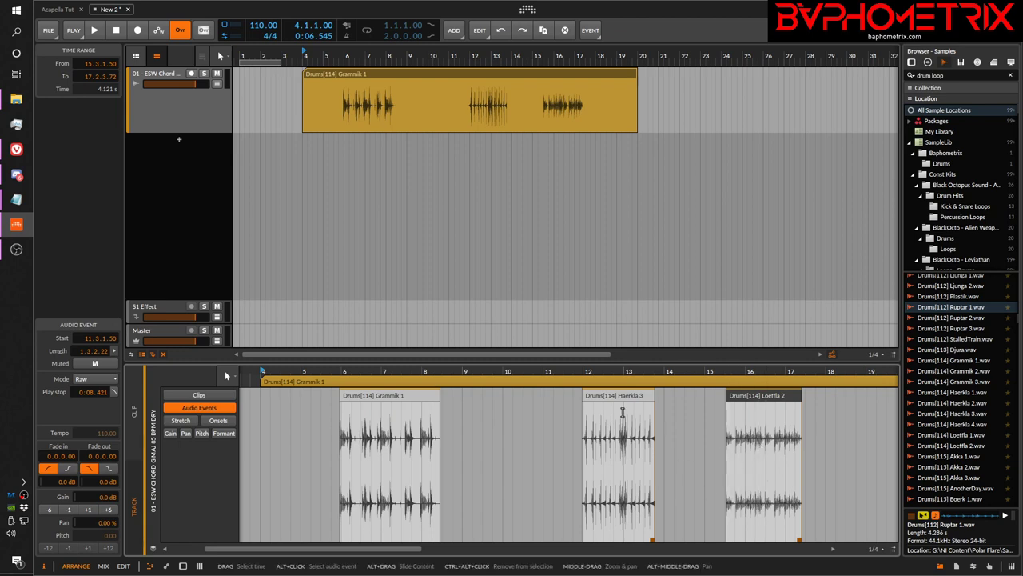
- Move the Grammik 1 event one bar earlier, Haerkla 3 two bars earlier, and Loeffla 2 to start at 9.2.1.00
{"action": "left_click_drag", "start_coordinate": [402, 391], "coordinate": [366, 404]}
{"action": "left_click_drag", "start_coordinate": [599, 395], "coordinate": [518, 398]}
{"action": "left_click_drag", "start_coordinate": [743, 396], "coordinate": [640, 409]}
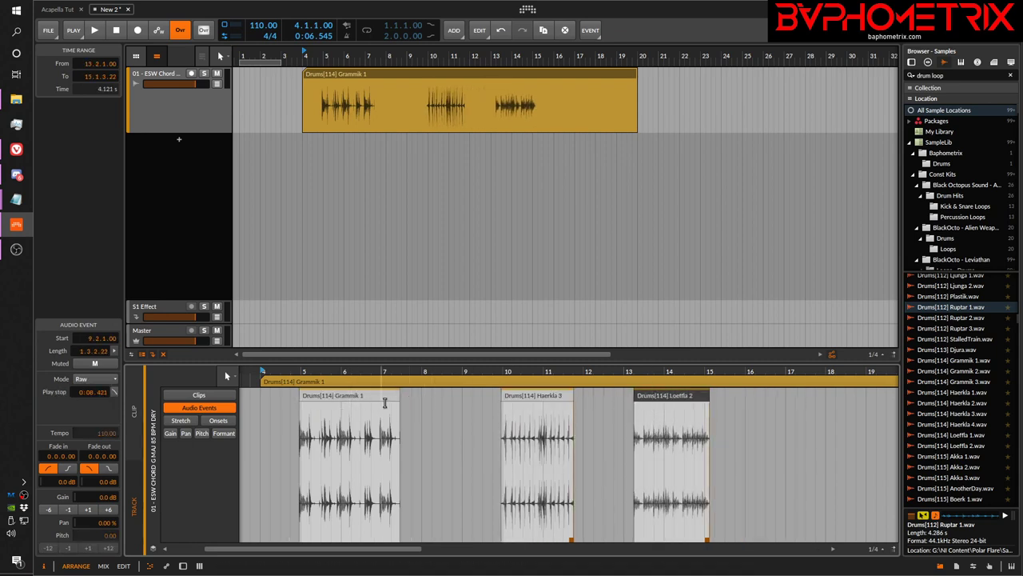
- Shorten the Grammik 1 event to a length of 2.1.0.58 and the Loeffla 2 event to 1.3.0.00
{"action": "mouse_move", "coordinate": [395, 395]}
{"action": "left_mouse_down"}
{"action": "mouse_move", "coordinate": [461, 400]}
{"action": "mouse_move", "coordinate": [381, 407]}
{"action": "mouse_move", "coordinate": [451, 395]}
{"action": "mouse_move", "coordinate": [390, 394]}
{"action": "left_mouse_up"}
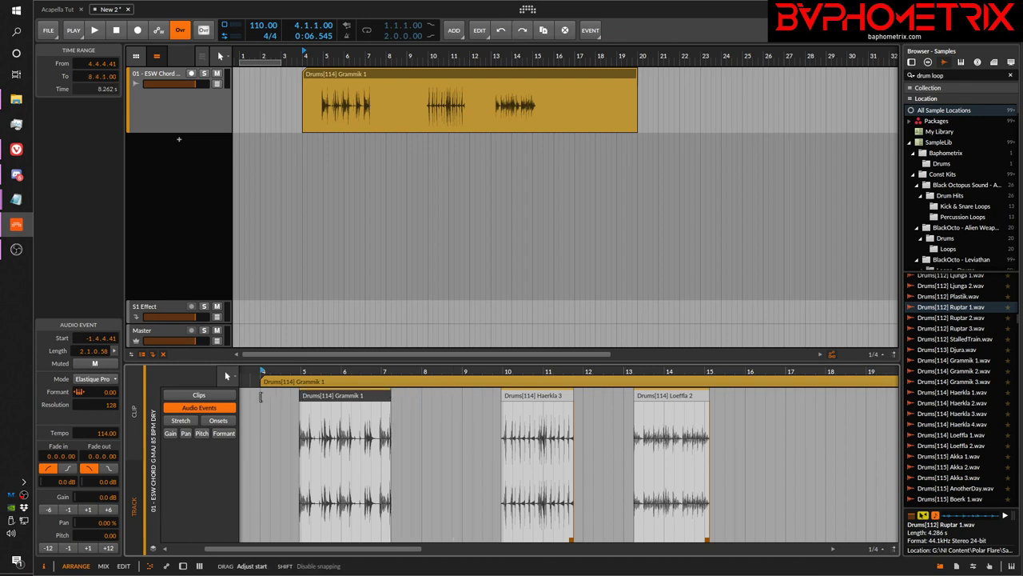
{"action": "scroll", "coordinate": [469, 391], "scroll_direction": "left", "scroll_amount": 2}
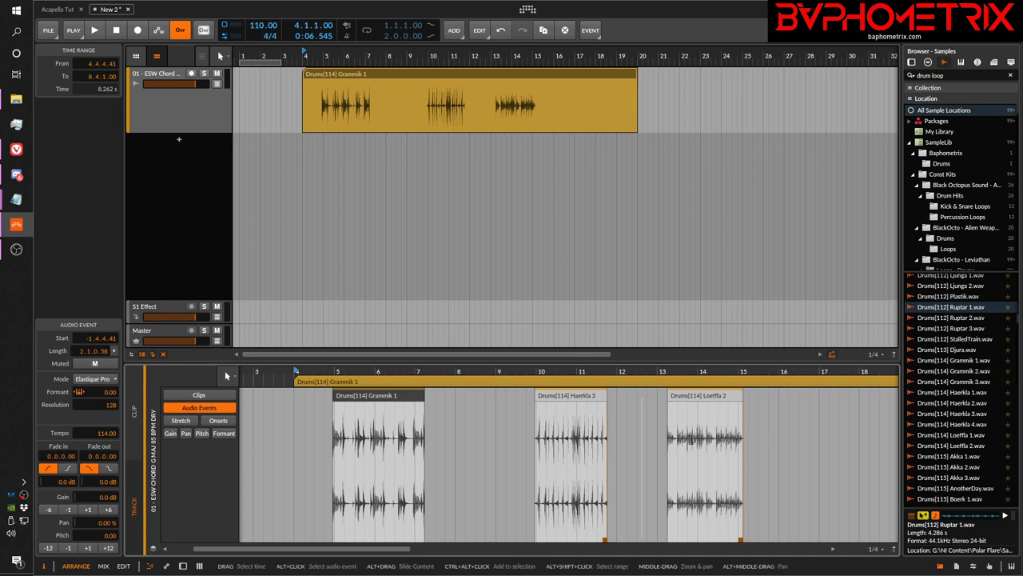
{"action": "left_click_drag", "start_coordinate": [707, 458], "coordinate": [663, 482]}
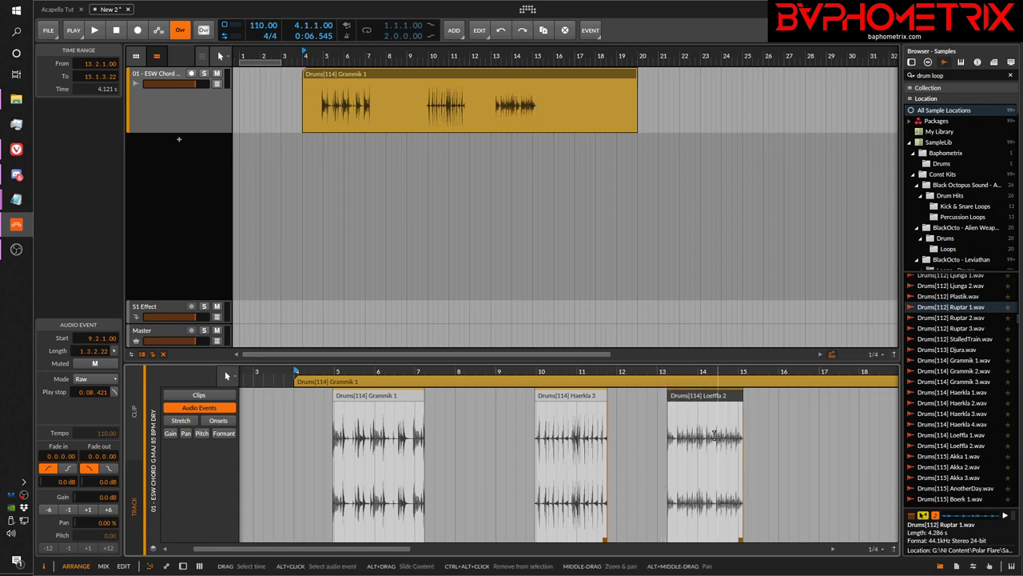
{"action": "left_click_drag", "start_coordinate": [742, 395], "coordinate": [737, 394]}
- Try extending the Loeffla 2 event at its start and at its end to a length of 3.2.0.00, and undo the extension
{"action": "left_click_drag", "start_coordinate": [669, 395], "coordinate": [648, 395]}
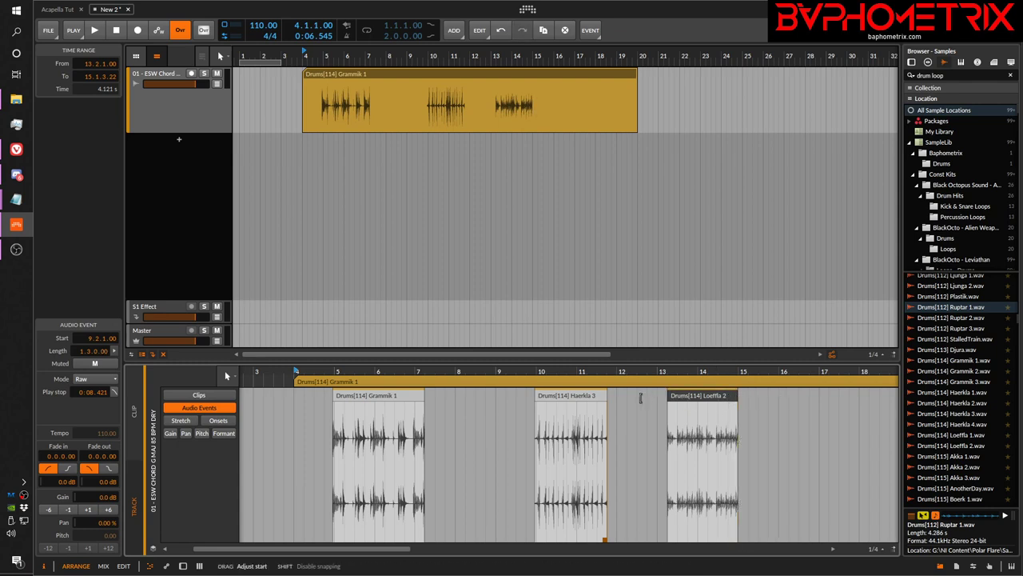
{"action": "left_click_drag", "start_coordinate": [737, 395], "coordinate": [808, 393]}
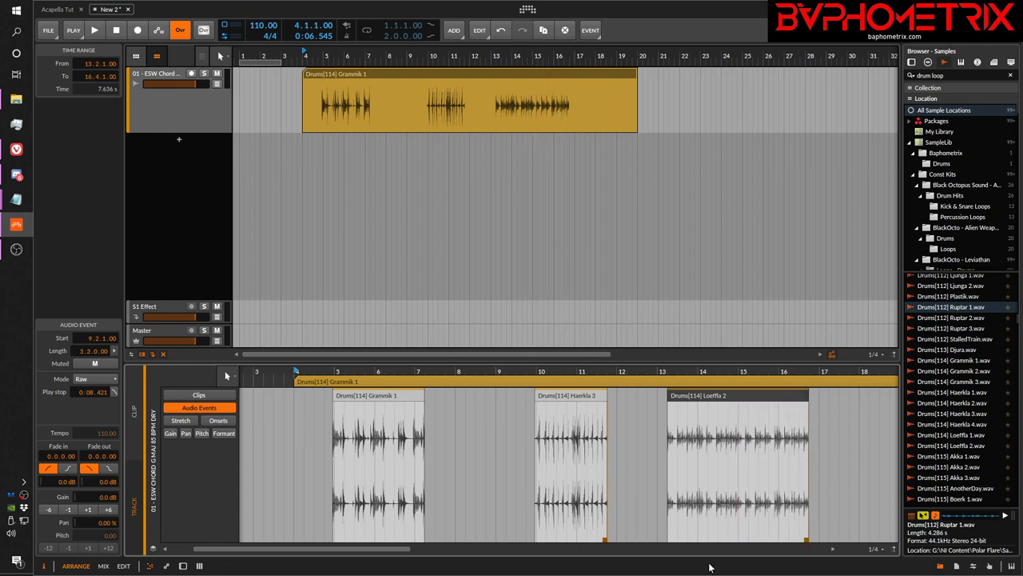
{"action": "key", "text": "ctrl+z"}
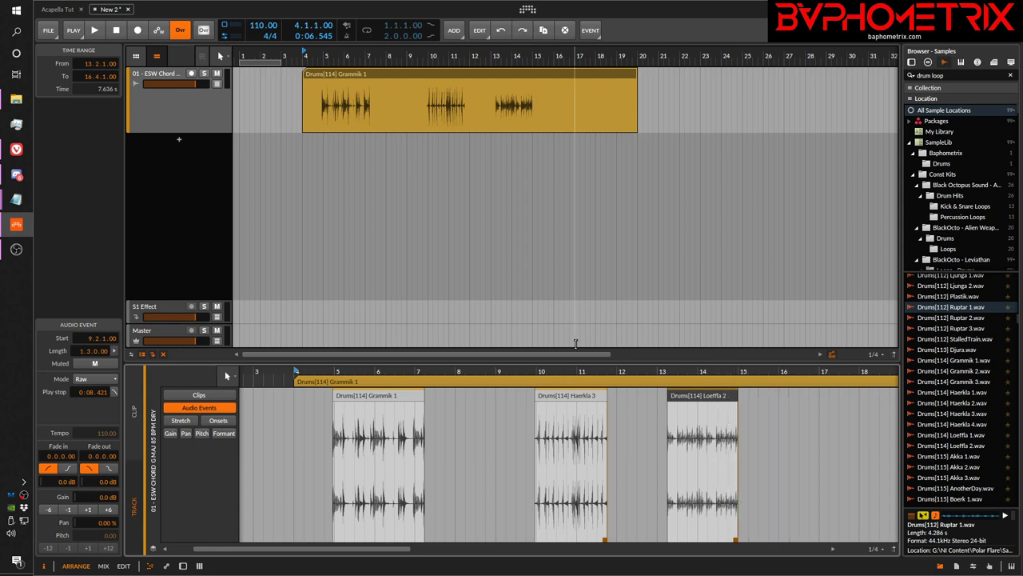
{"action": "scroll", "coordinate": [411, 56], "scroll_direction": "down", "scroll_amount": 5}
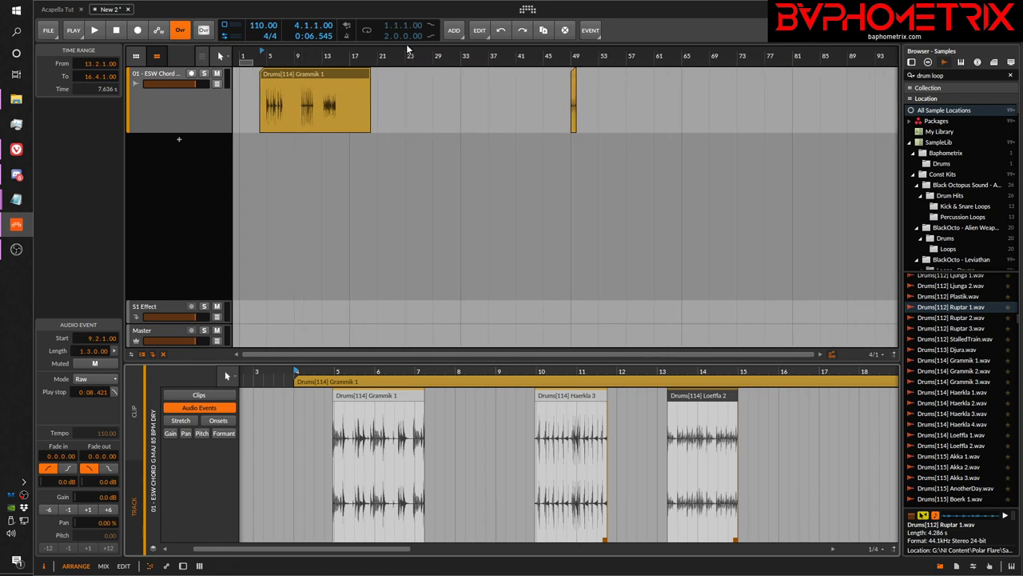